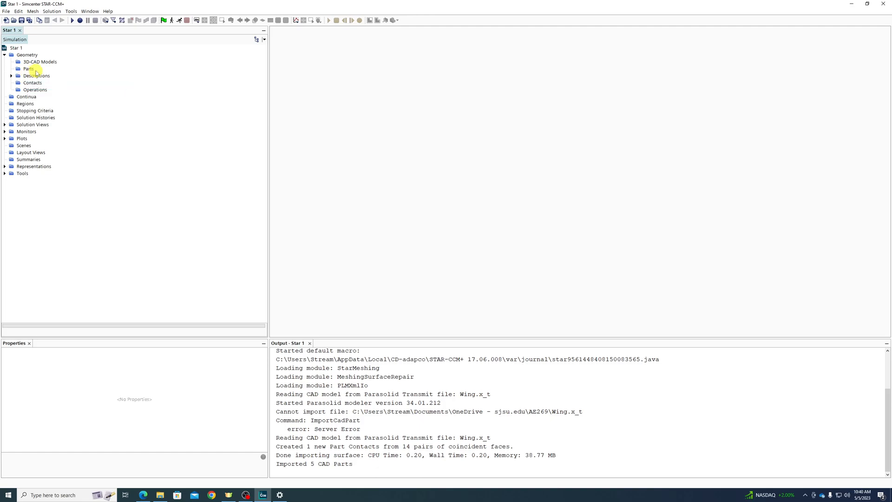
# Start a surface mesh import and open the Wing.x_t file from the Desktop
pyautogui.click(31, 70)
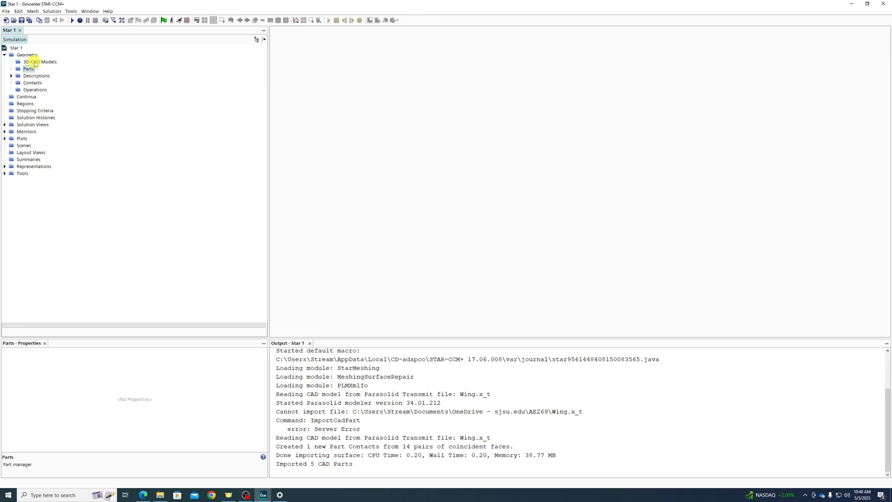
pyautogui.click(7, 11)
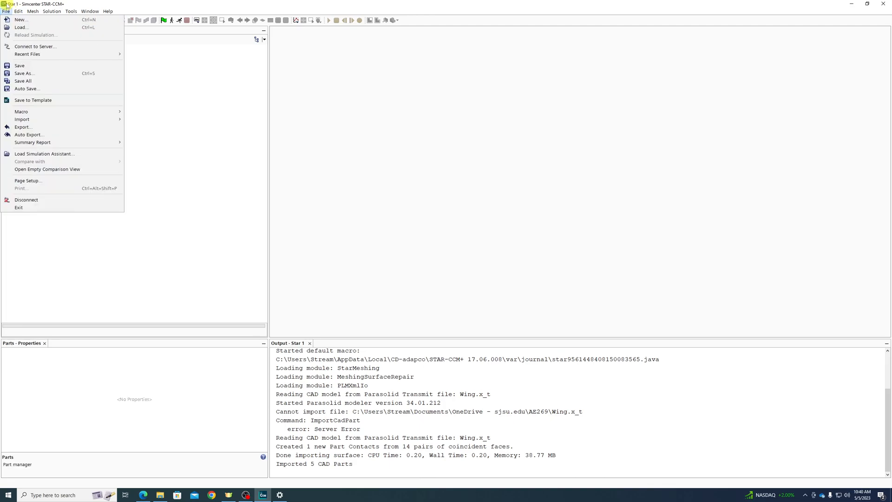
pyautogui.moveTo(26, 122)
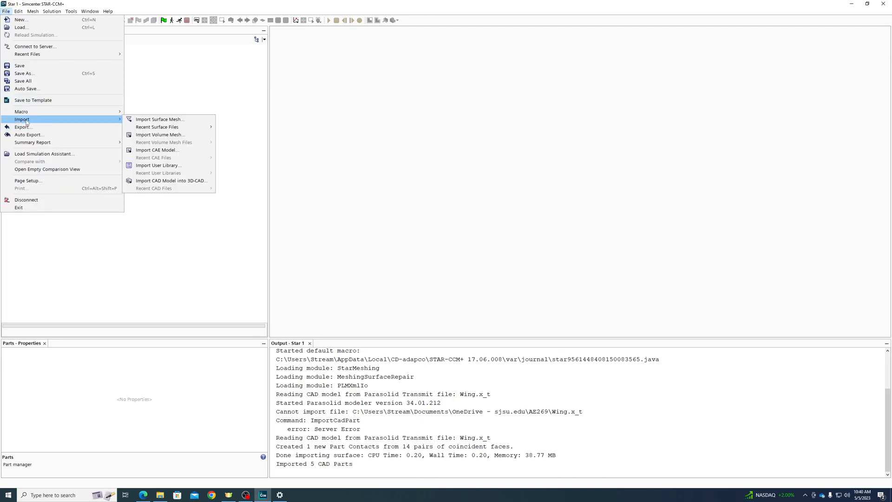
pyautogui.click(147, 120)
pyautogui.click(365, 201)
pyautogui.click(365, 200)
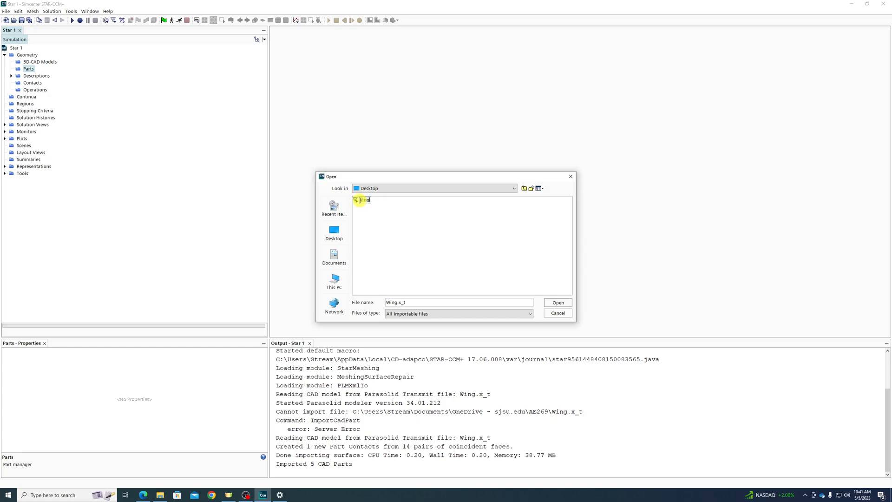
pyautogui.doubleClick(358, 201)
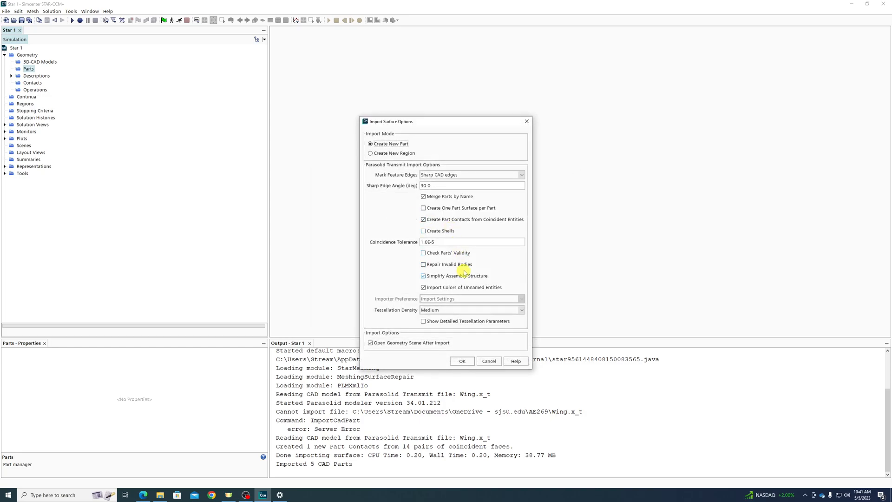
# Import the wing geometry with All CAD edges marked, Merge Parts by Name disabled and Create One Part Surface per Part enabled
pyautogui.click(447, 175)
pyautogui.click(443, 199)
pyautogui.click(437, 207)
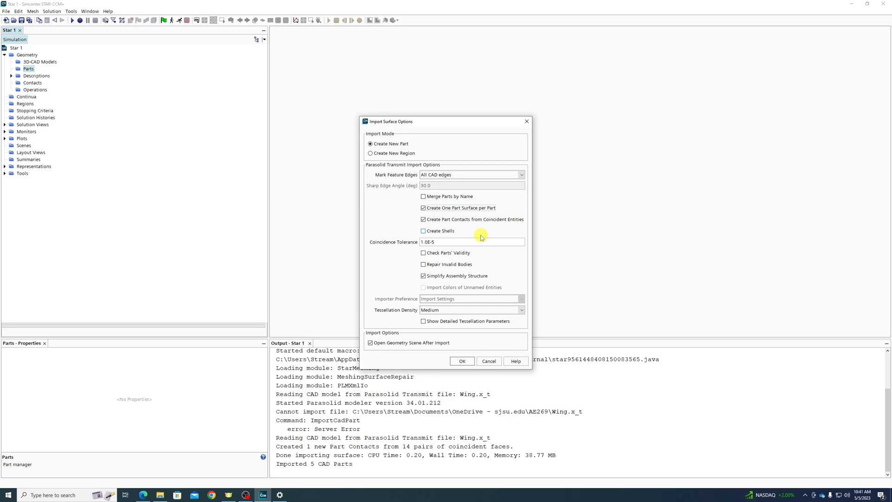
pyautogui.click(461, 361)
pyautogui.click(462, 362)
# Expand the imported parts and examine the Air domain and the Wing inside it in the geometry scene
pyautogui.moveTo(472, 223); pyautogui.dragTo(719, 132)
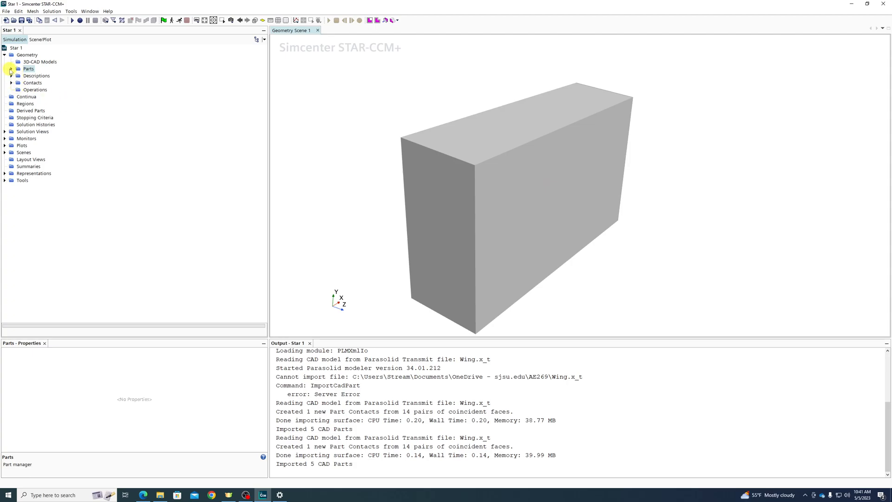
pyautogui.click(11, 68)
pyautogui.click(33, 76)
pyautogui.moveTo(681, 211)
pyautogui.mouseDown()
pyautogui.moveTo(763, 193)
pyautogui.moveTo(731, 205)
pyautogui.moveTo(643, 207)
pyautogui.moveTo(690, 211)
pyautogui.mouseUp()
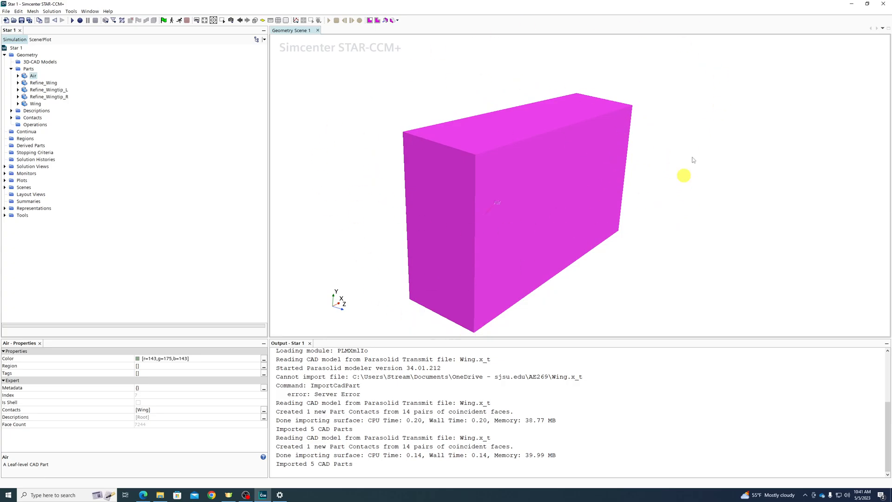
pyautogui.click(35, 104)
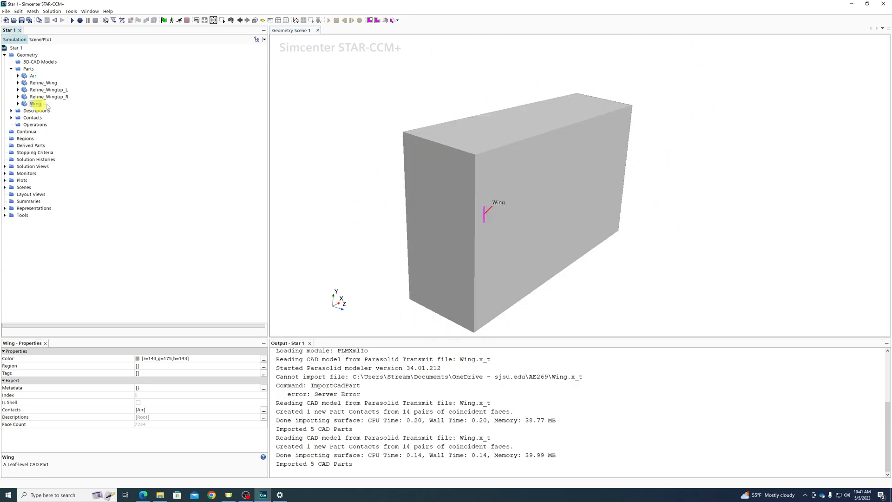
pyautogui.moveTo(488, 214); pyautogui.dragTo(468, 285)
pyautogui.scroll(7, 588, 171)
pyautogui.moveTo(780, 190); pyautogui.dragTo(709, 248)
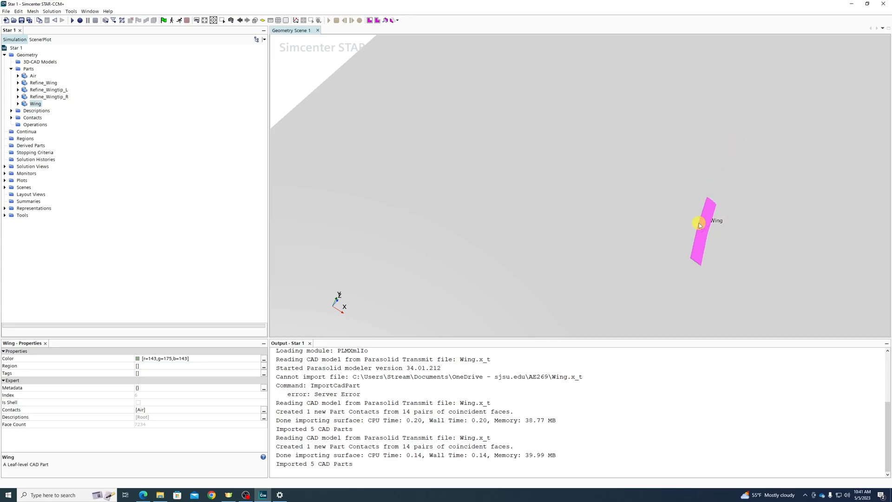
pyautogui.moveTo(508, 236); pyautogui.dragTo(528, 218)
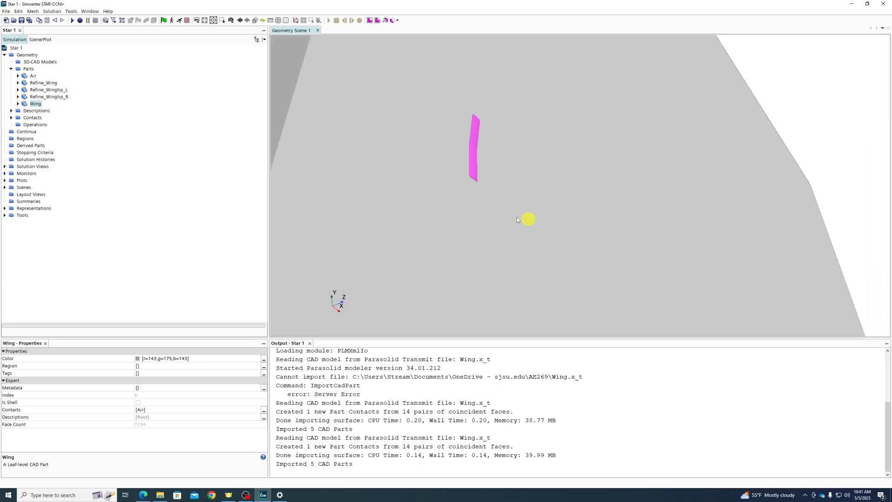
# Show only the Wing part in the geometry scene and inspect its shape from several angles
pyautogui.rightClick(40, 103)
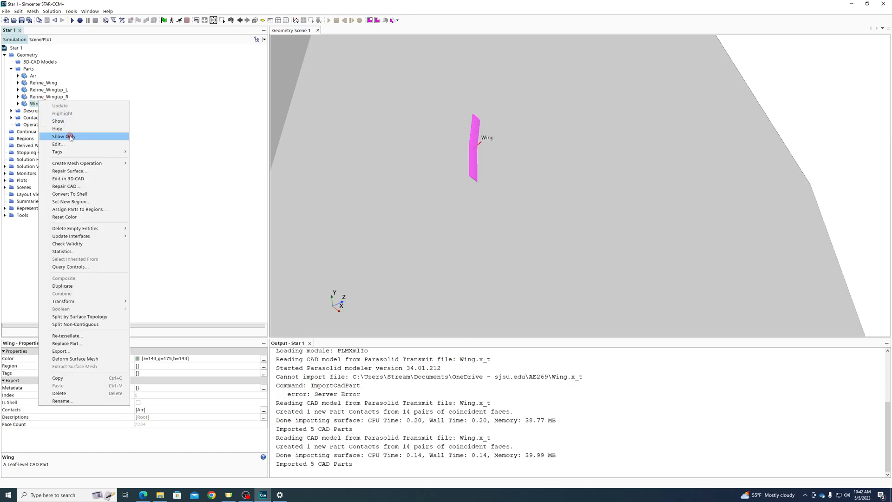
pyautogui.click(69, 136)
pyautogui.scroll(5, 464, 144)
pyautogui.scroll(1, 517, 154)
pyautogui.moveTo(519, 155); pyautogui.dragTo(577, 213)
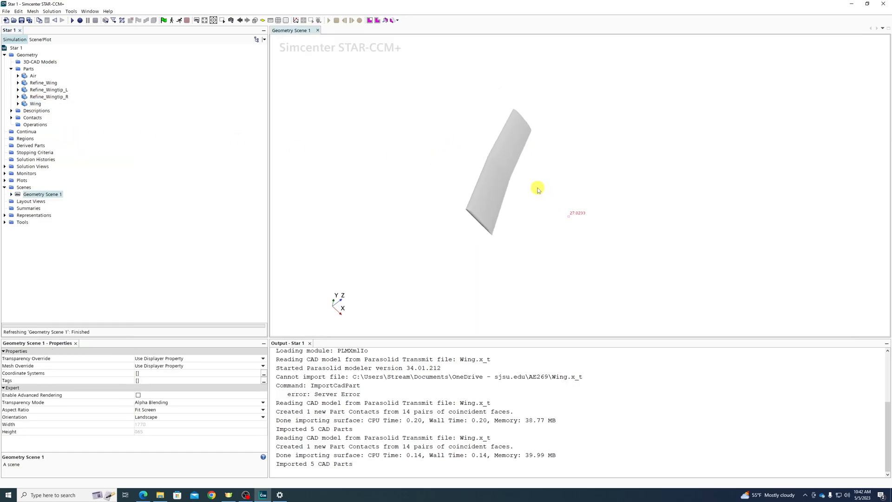
pyautogui.moveTo(539, 187); pyautogui.dragTo(627, 220)
pyautogui.moveTo(622, 84); pyautogui.dragTo(334, 200)
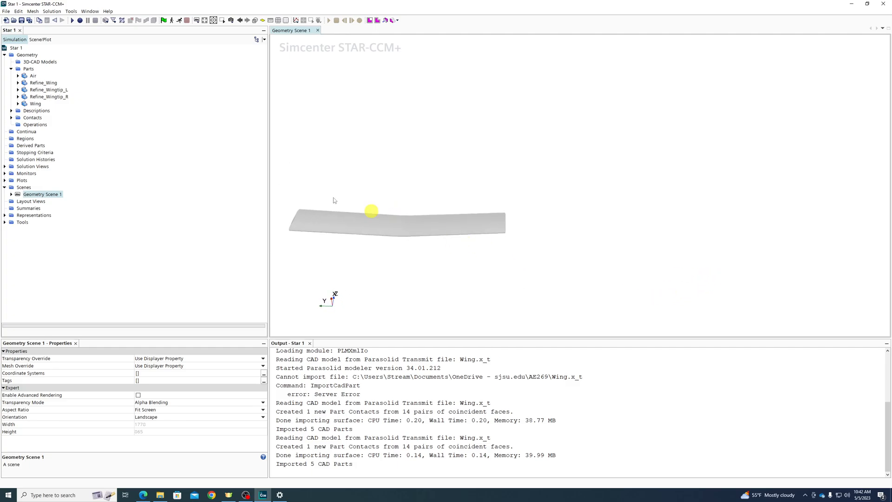
# Examine the Air domain and the Refine_Wing, Refine_Wingtip_L and Refine_Wingtip_R volumes in relation to the wing
pyautogui.click(33, 76)
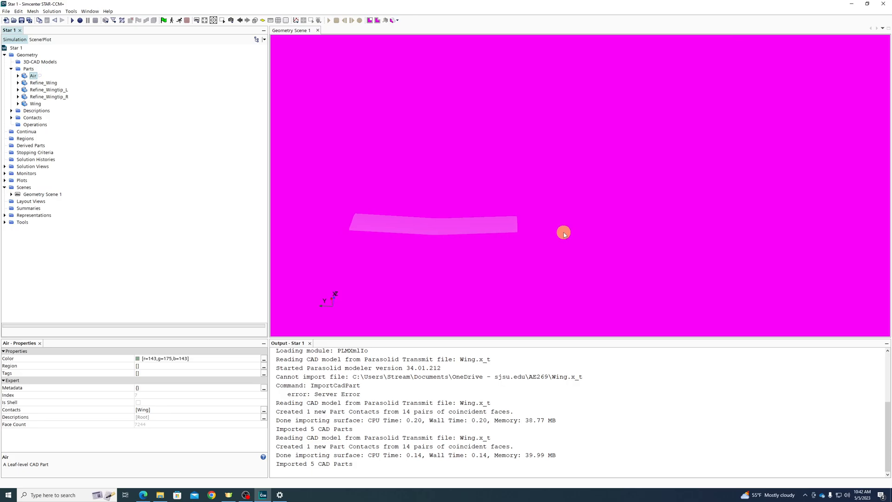
pyautogui.scroll(-8, 563, 233)
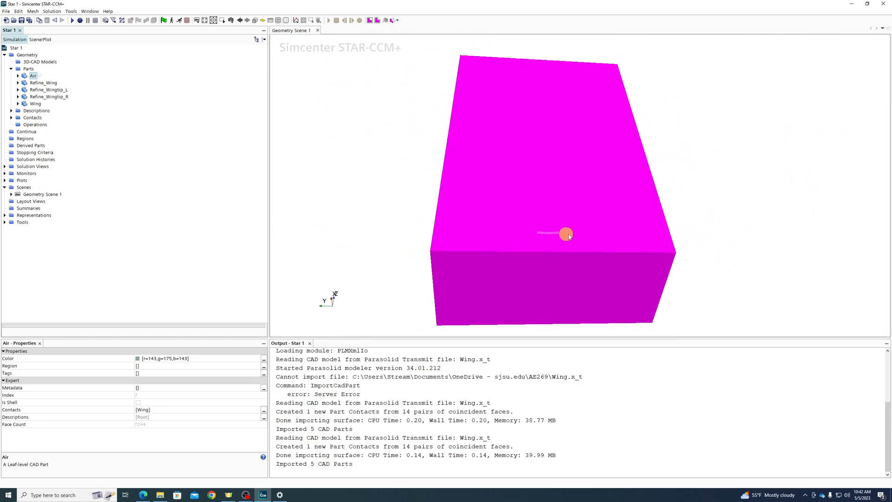
pyautogui.moveTo(721, 205); pyautogui.dragTo(695, 265)
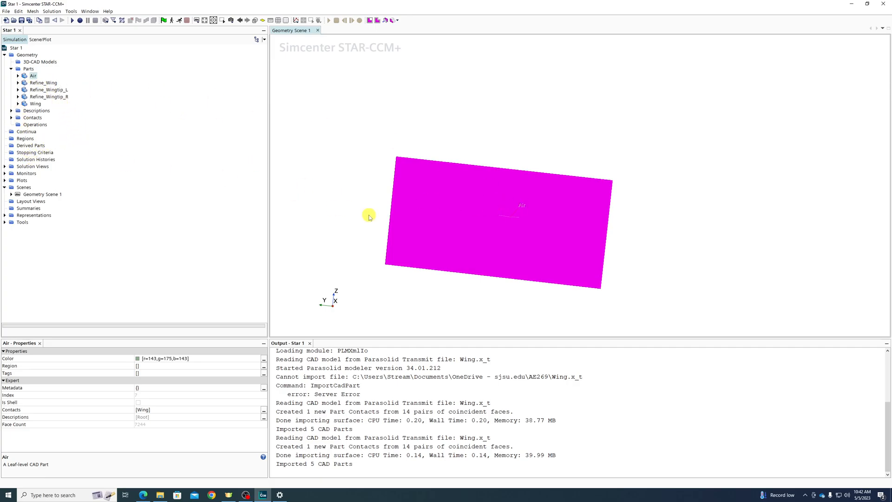
pyautogui.click(704, 226)
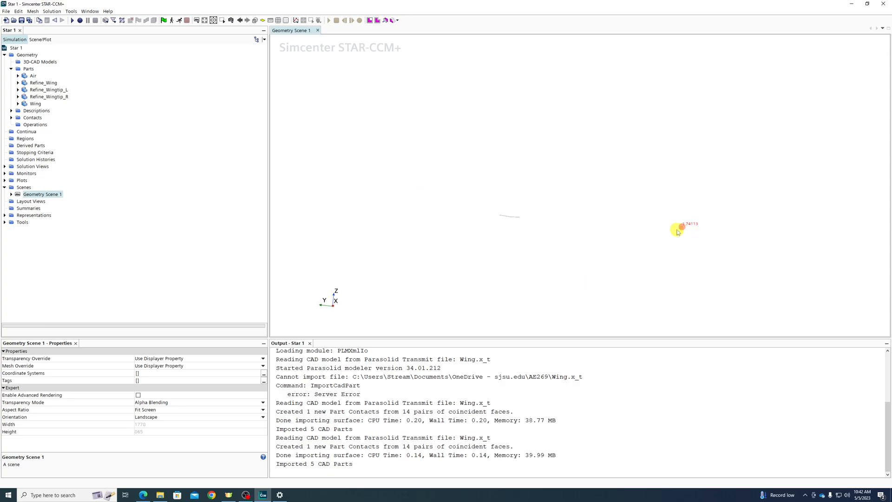
pyautogui.click(30, 76)
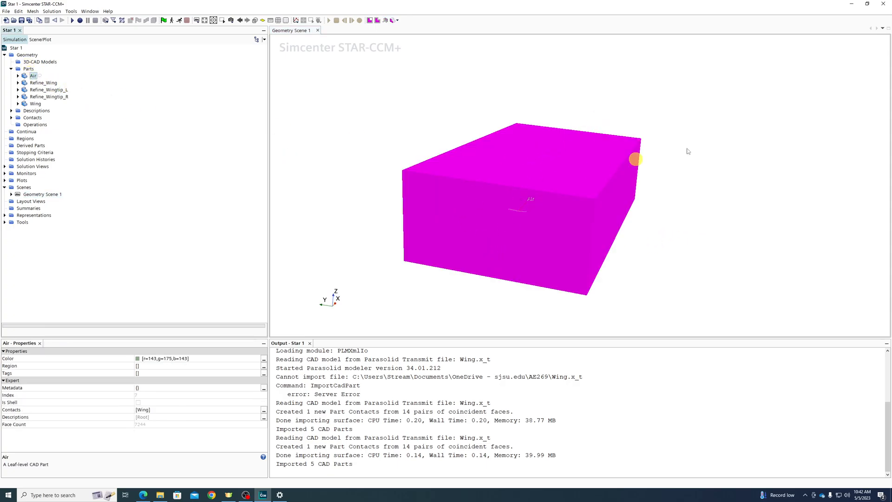
pyautogui.click(43, 83)
pyautogui.scroll(10, 510, 190)
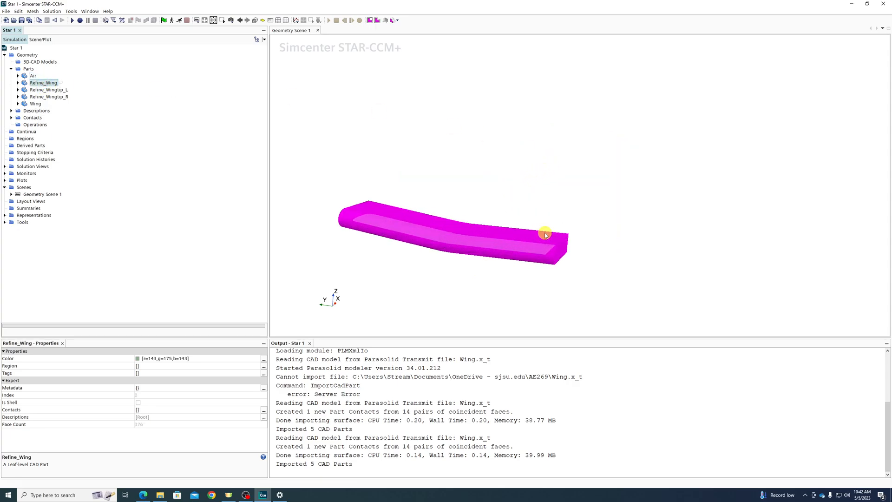
pyautogui.click(52, 90)
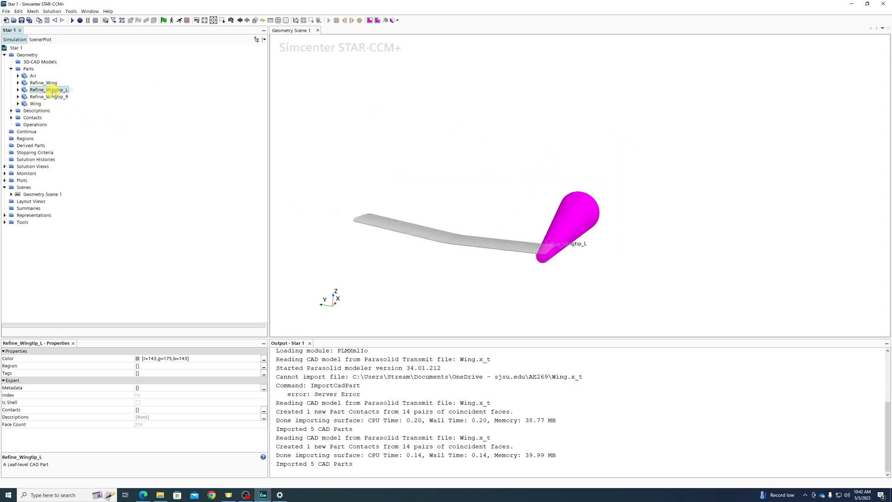
pyautogui.click(56, 97)
pyautogui.click(53, 90)
pyautogui.click(54, 96)
pyautogui.moveTo(635, 293); pyautogui.dragTo(649, 281)
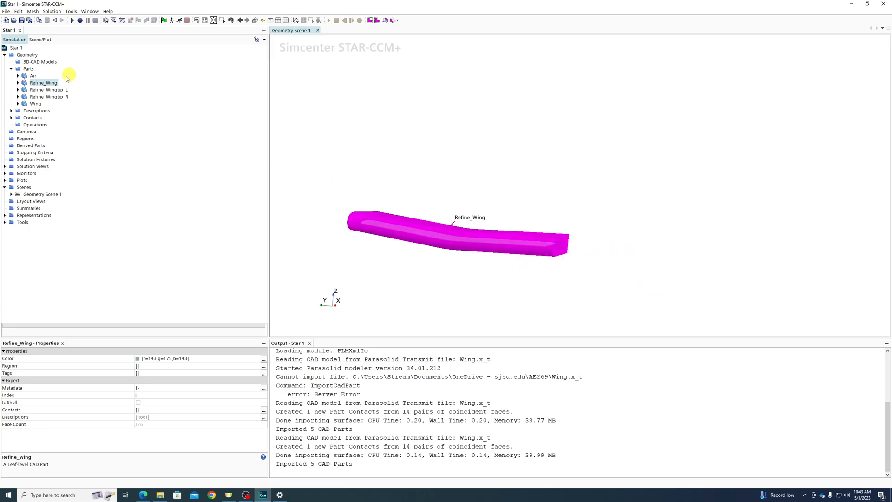
# Start a new block shape part and snap its corners to the Air part
pyautogui.rightClick(28, 69)
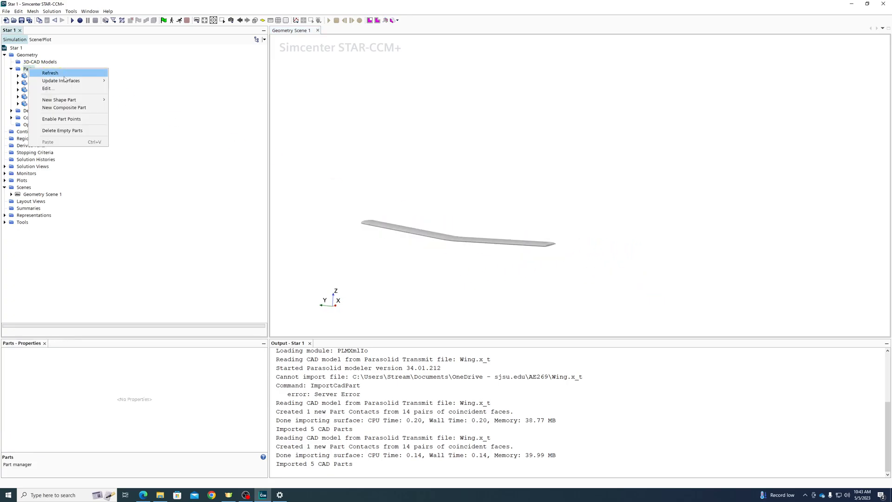
pyautogui.moveTo(74, 100)
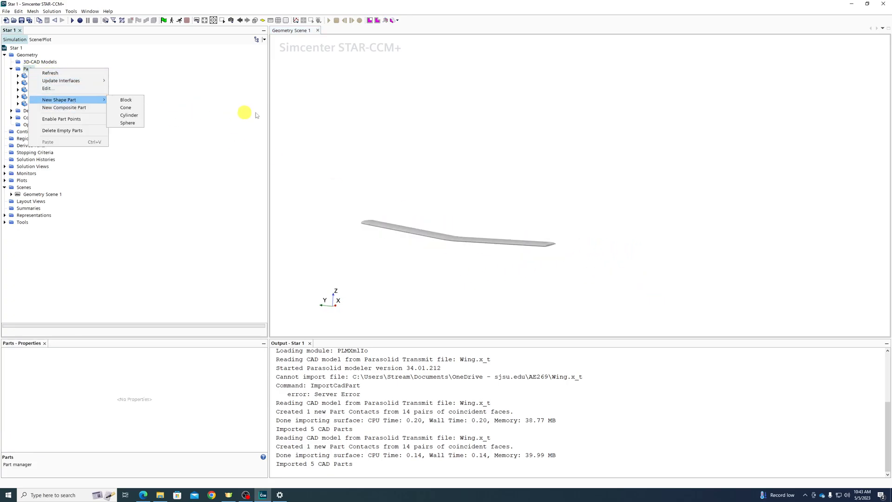
pyautogui.click(139, 100)
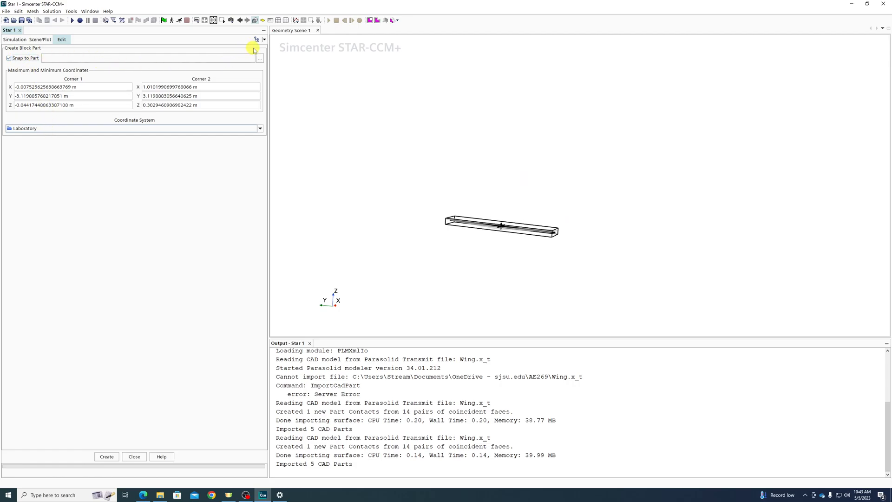
pyautogui.click(260, 61)
pyautogui.click(361, 225)
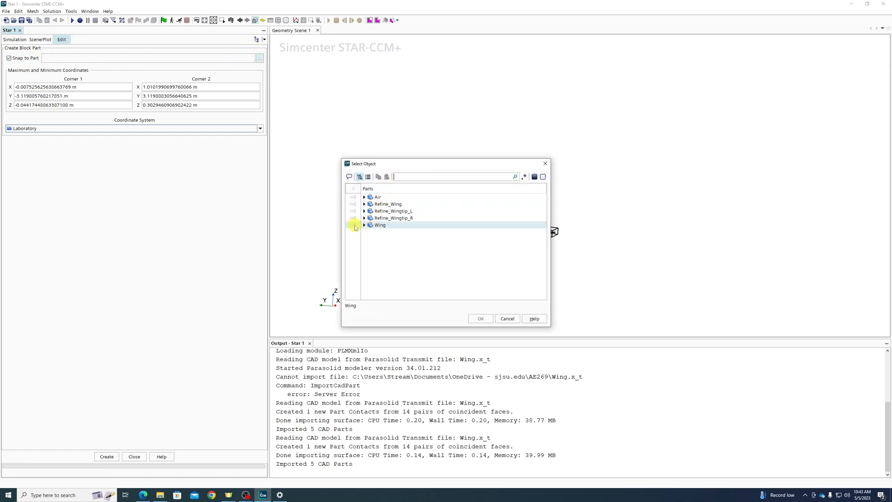
pyautogui.click(357, 199)
pyautogui.click(481, 319)
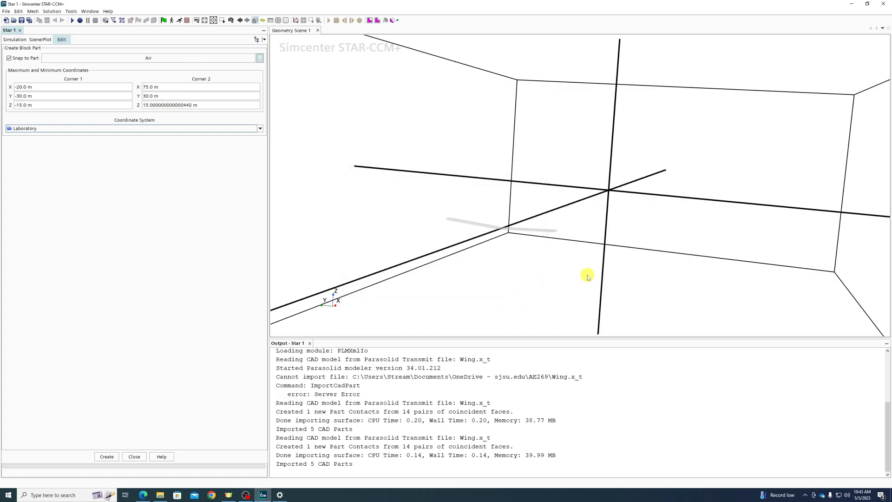
# Set the block's Corner 1 Y coordinate to 0 m and create the block covering half the domain
pyautogui.scroll(-5, 586, 274)
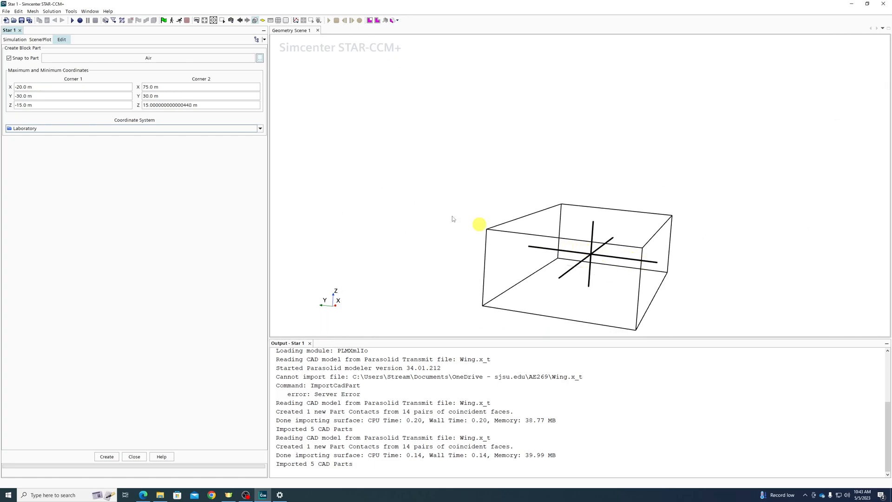
pyautogui.click(657, 265)
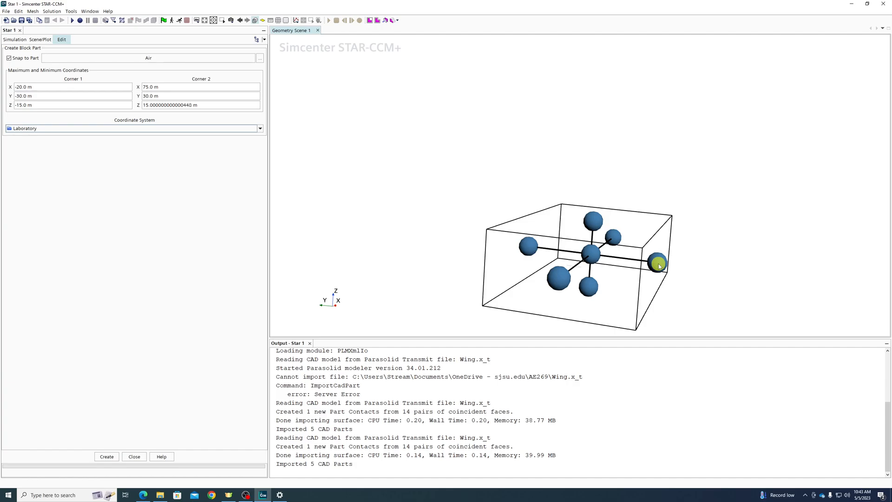
pyautogui.moveTo(659, 266); pyautogui.dragTo(584, 257)
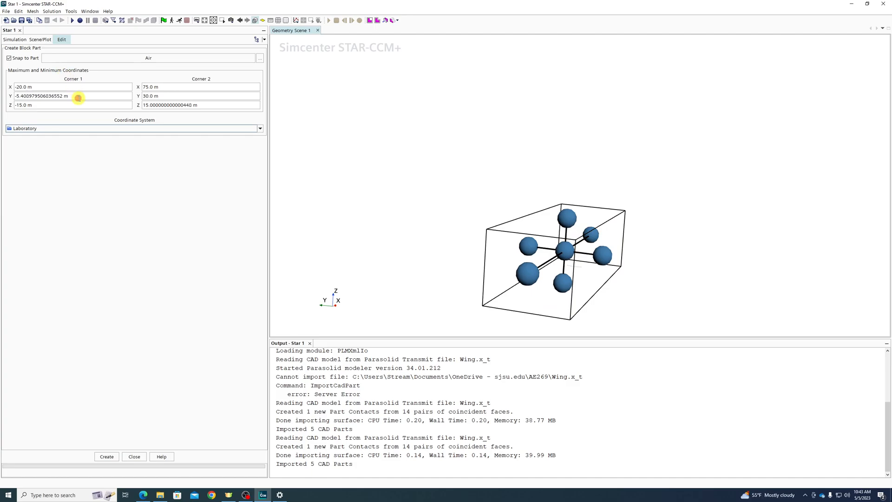
pyautogui.tripleClick(81, 96)
pyautogui.write('0')
pyautogui.press('Return')
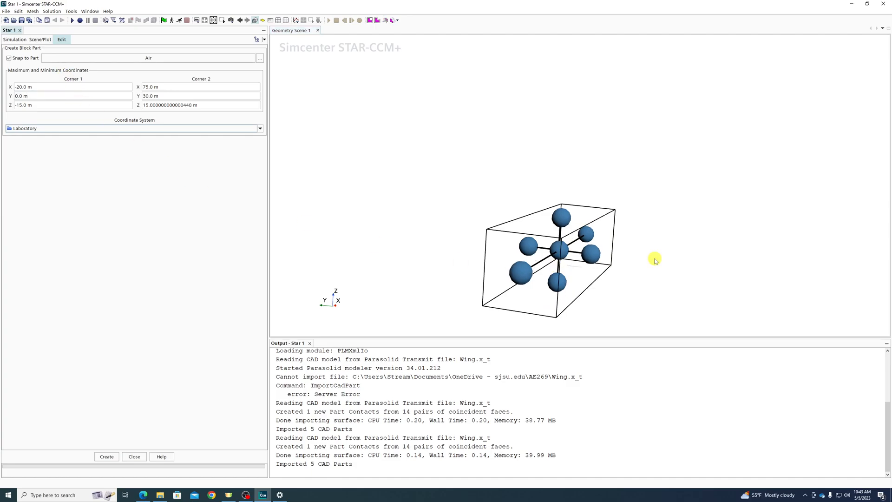
pyautogui.scroll(5, 583, 268)
pyautogui.moveTo(665, 295); pyautogui.dragTo(701, 285)
pyautogui.click(105, 456)
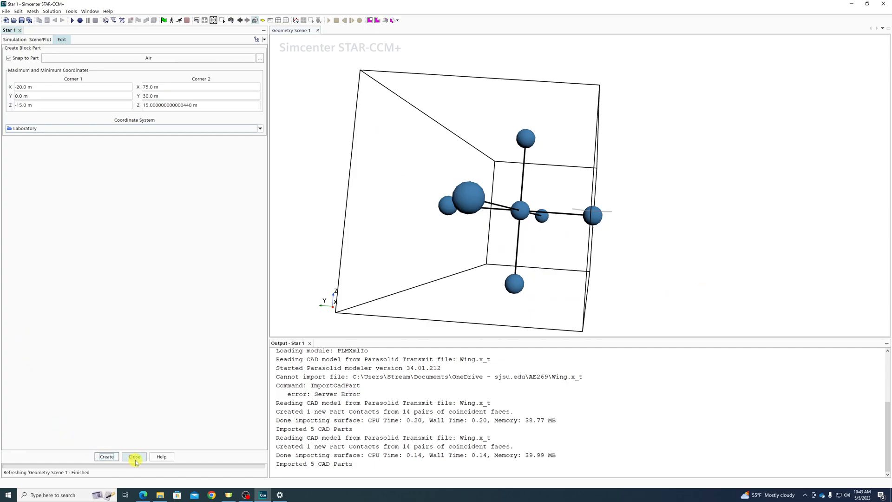
pyautogui.click(134, 456)
# Rename the new block part as Half-Region_Subtrct
pyautogui.rightClick(33, 84)
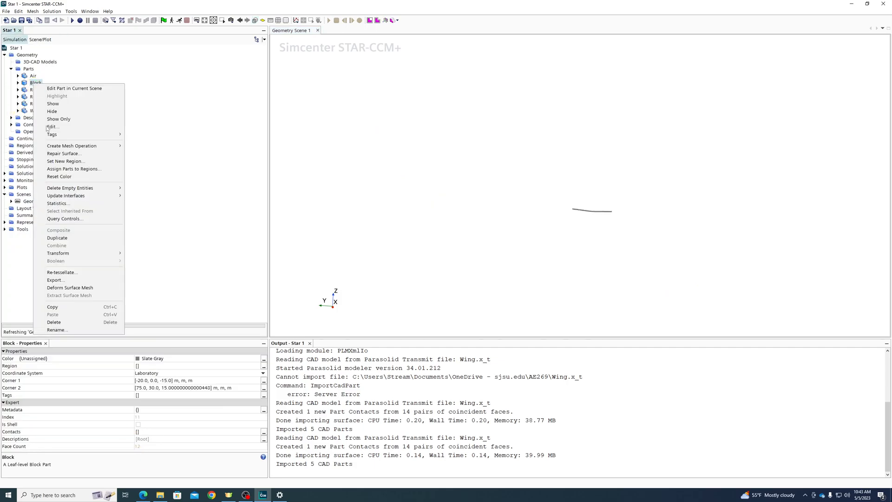
pyautogui.click(65, 324)
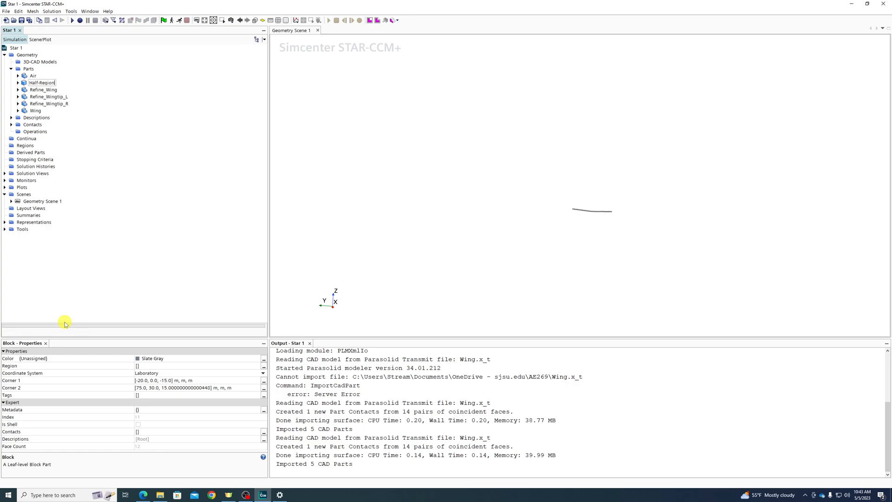
pyautogui.write('ct')
pyautogui.press('Return')
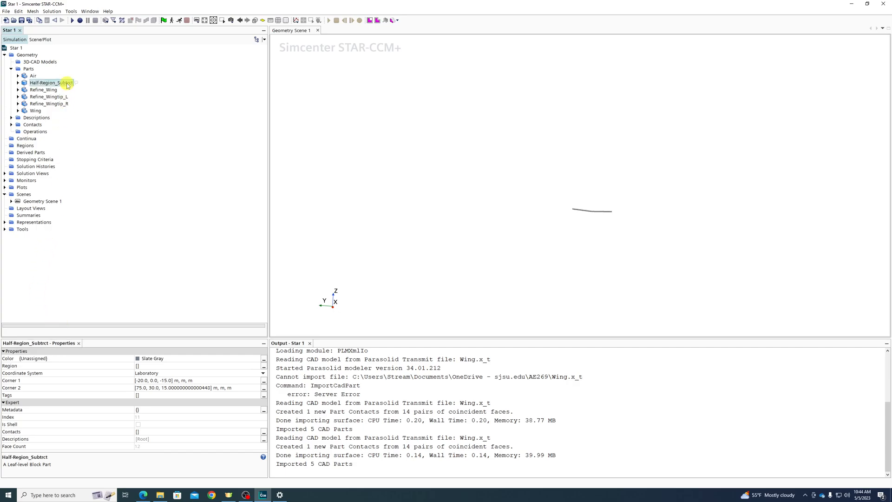
# Create a Boolean Subtract operation with Air and Half-Region_Subtrct as the input parts
pyautogui.click(32, 133)
pyautogui.rightClick(32, 133)
pyautogui.moveTo(61, 136)
pyautogui.moveTo(116, 147)
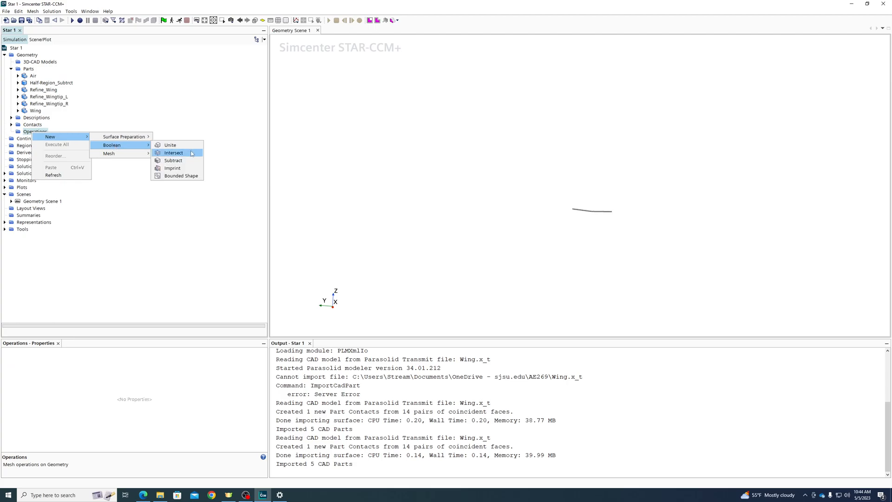
pyautogui.click(176, 160)
pyautogui.click(490, 225)
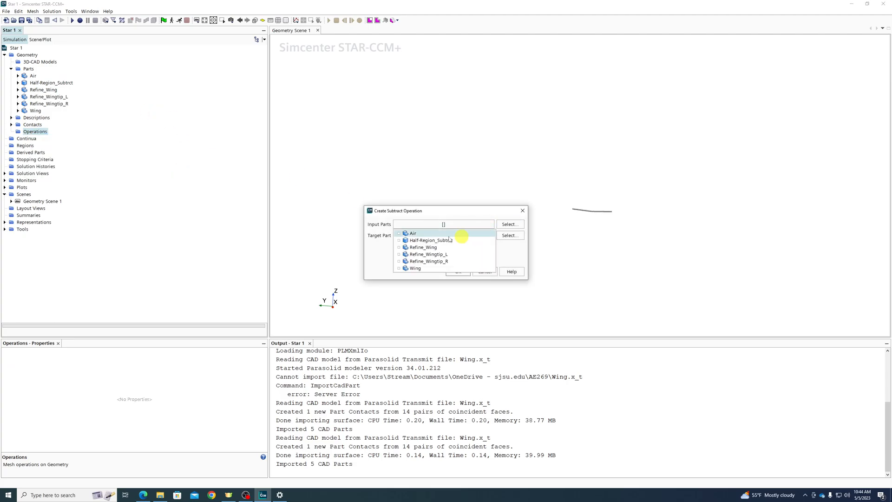
pyautogui.click(432, 234)
pyautogui.click(430, 240)
pyautogui.click(514, 249)
pyautogui.click(458, 271)
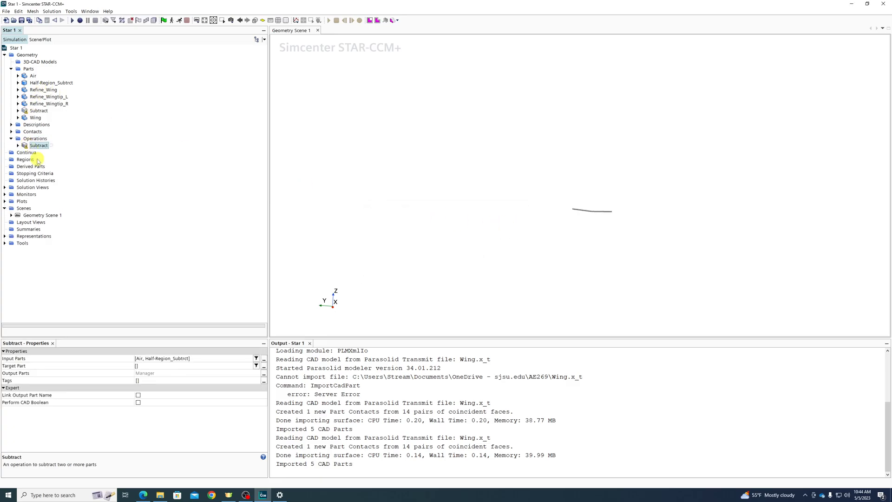
# Set Air as the target part of the Subtract operation and execute it
pyautogui.click(151, 366)
pyautogui.click(168, 372)
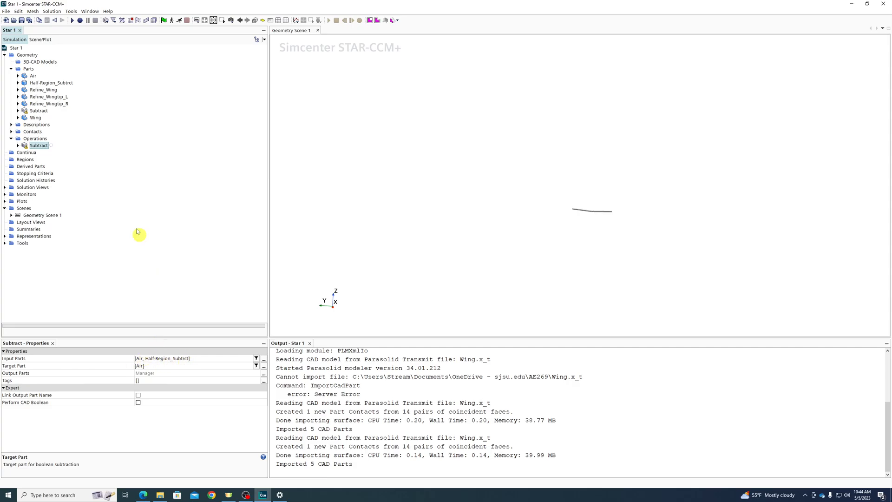
pyautogui.rightClick(29, 146)
pyautogui.click(69, 148)
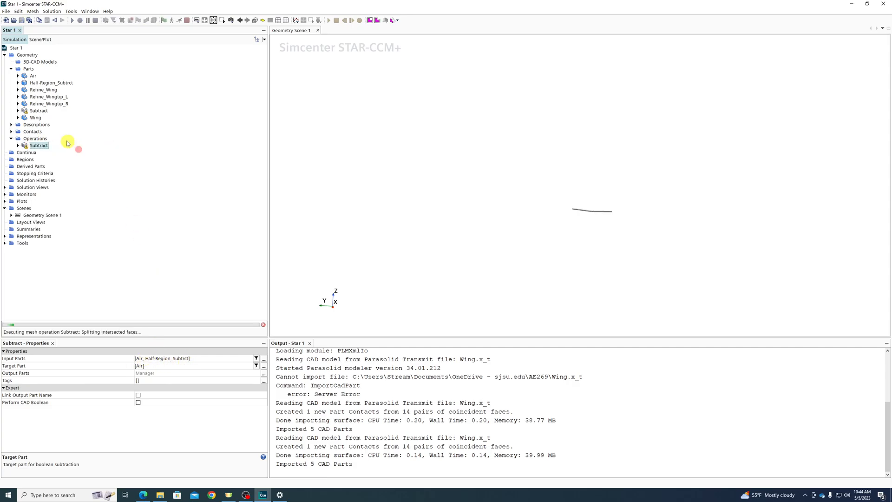
# Examine the Subtract output part and compare its extents with the Air and Half-Region_Subtrct parts
pyautogui.click(38, 110)
pyautogui.scroll(-2, 537, 198)
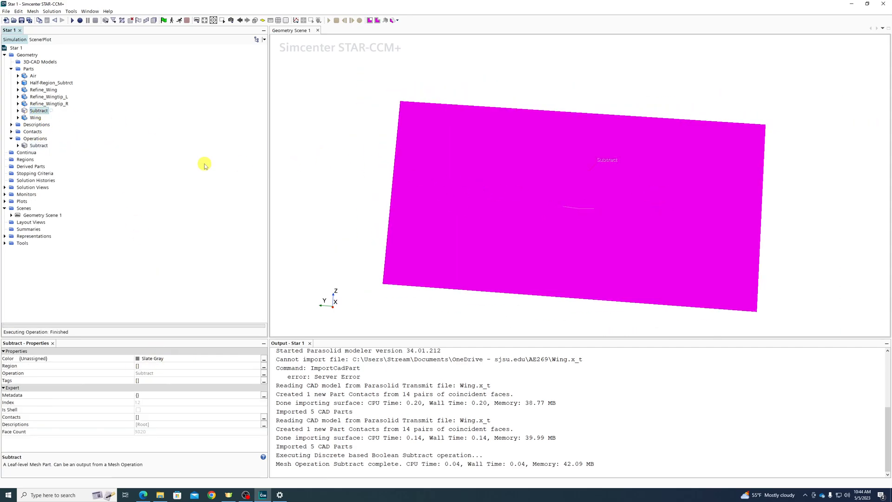
pyautogui.moveTo(425, 130); pyautogui.dragTo(407, 175)
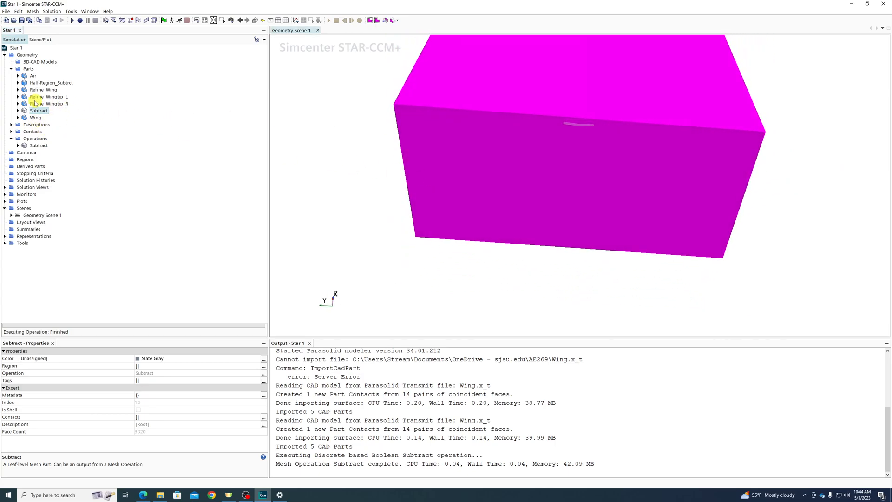
pyautogui.click(39, 84)
pyautogui.click(39, 89)
pyautogui.click(38, 83)
pyautogui.click(33, 76)
pyautogui.click(37, 83)
pyautogui.click(34, 77)
pyautogui.click(36, 89)
pyautogui.click(35, 83)
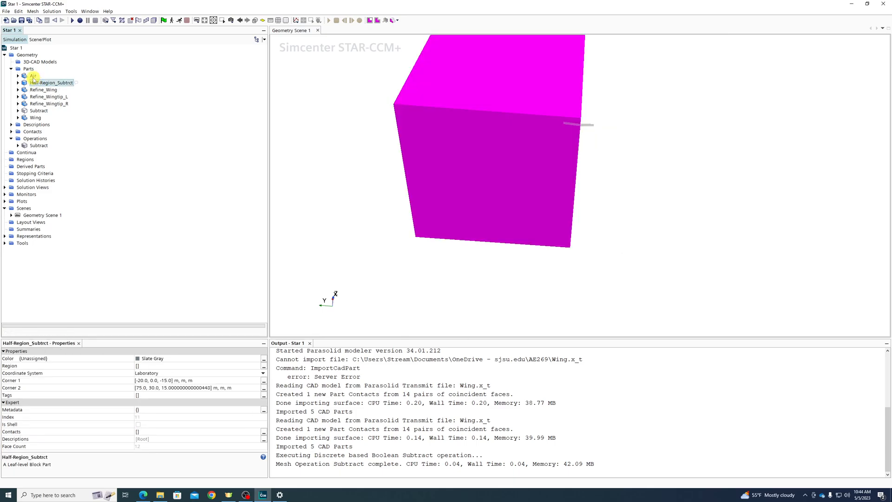
pyautogui.click(32, 77)
# Enlarge the Half-Region_Subtrct block to about X -34.7 to 85.1 m, Y 0 to 40 m and Z -27.1 to 22.8 m
pyautogui.rightClick(33, 83)
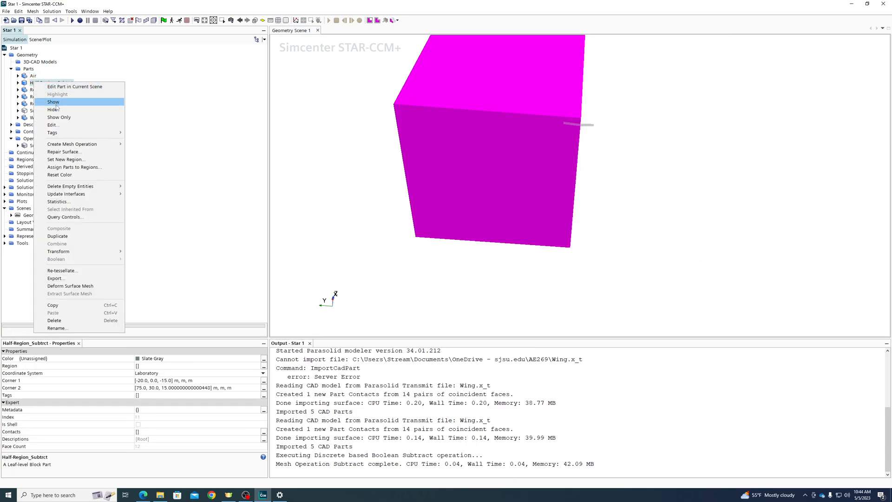
pyautogui.click(74, 86)
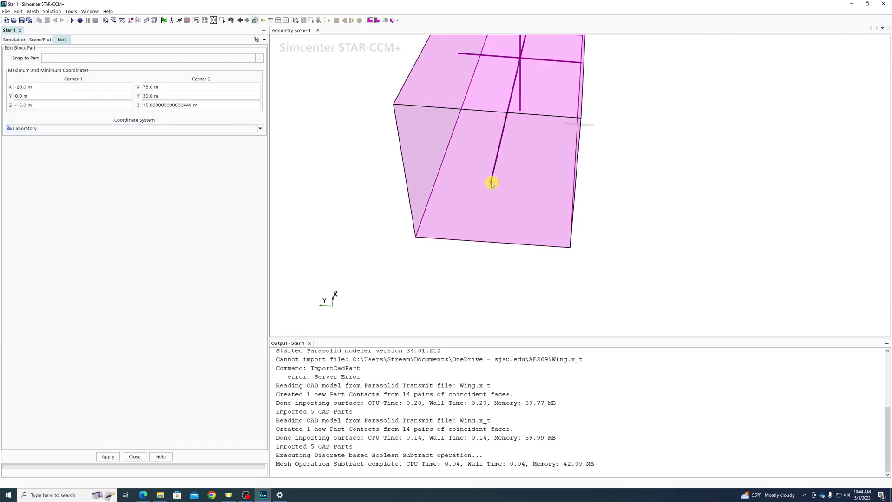
pyautogui.moveTo(491, 193); pyautogui.dragTo(475, 295)
pyautogui.moveTo(455, 66); pyautogui.dragTo(402, 68)
pyautogui.scroll(-4, 616, 245)
pyautogui.moveTo(560, 40); pyautogui.dragTo(560, 34)
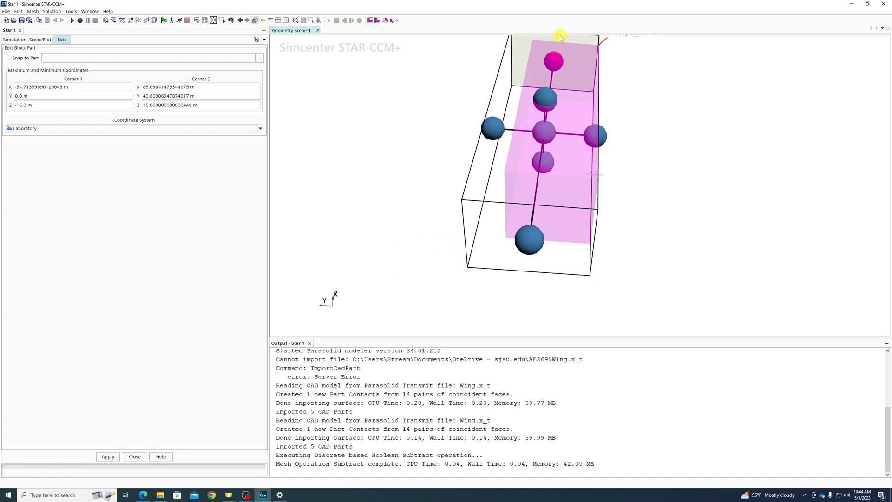
pyautogui.moveTo(547, 99); pyautogui.dragTo(547, 80)
pyautogui.moveTo(545, 160); pyautogui.dragTo(545, 184)
pyautogui.click(108, 457)
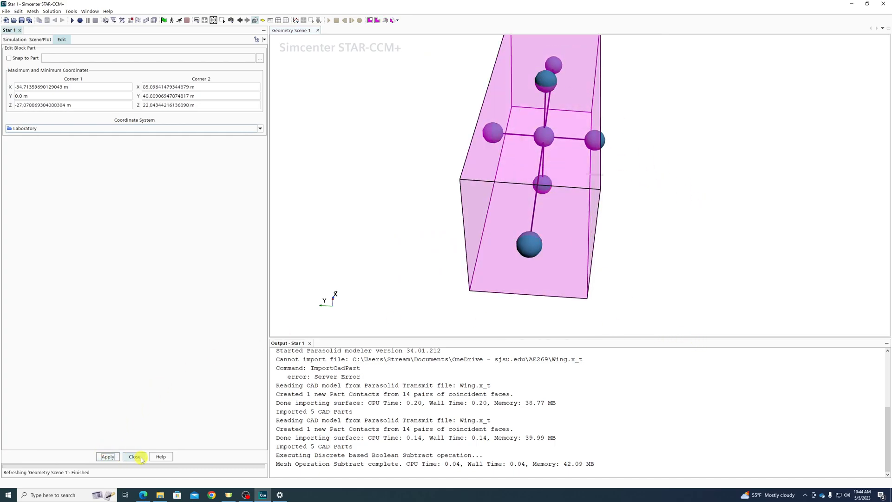
pyautogui.click(134, 456)
# Execute the Subtract operation again with the enlarged block and examine the Subtract output part
pyautogui.click(39, 146)
pyautogui.rightClick(40, 146)
pyautogui.click(66, 153)
pyautogui.click(37, 110)
pyautogui.moveTo(315, 181); pyautogui.dragTo(707, 226)
pyautogui.click(586, 225)
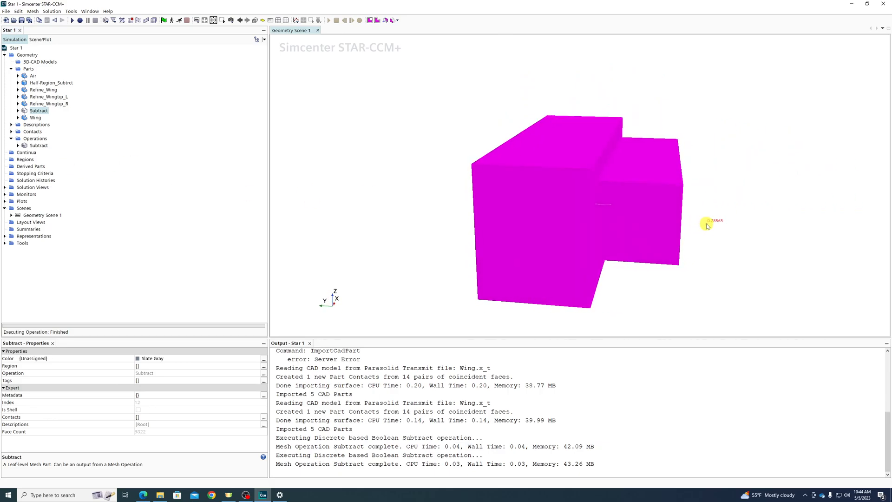
pyautogui.click(37, 146)
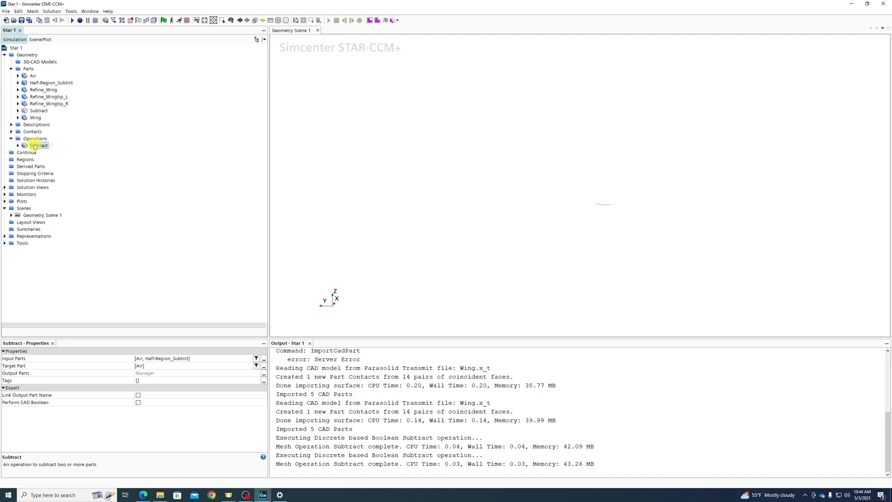
pyautogui.click(38, 111)
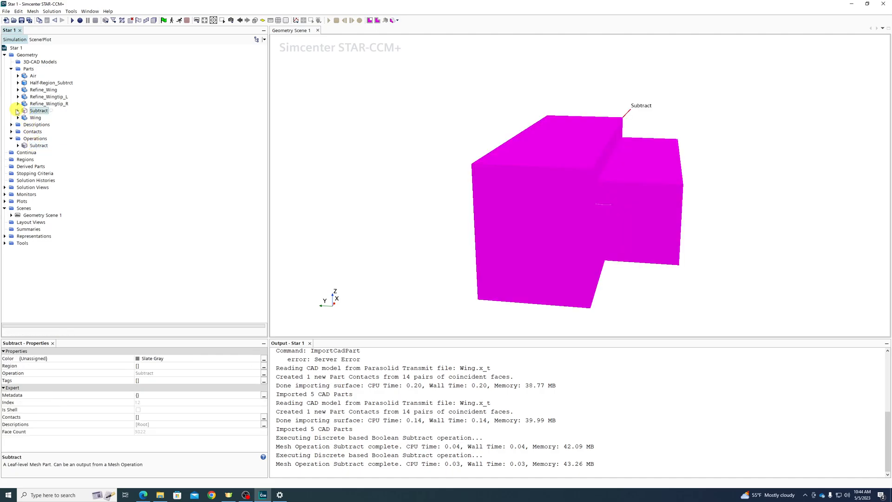
# Create a second geometry scene
pyautogui.rightClick(24, 208)
pyautogui.moveTo(66, 215)
pyautogui.click(129, 215)
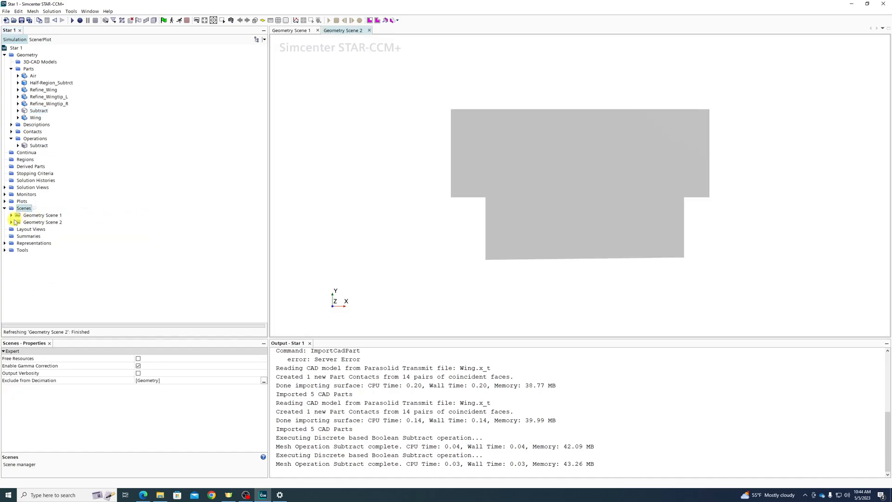
# Limit the Surface 1 displayer in Geometry Scene 2 to the Subtract part only
pyautogui.click(10, 222)
pyautogui.click(35, 229)
pyautogui.click(37, 237)
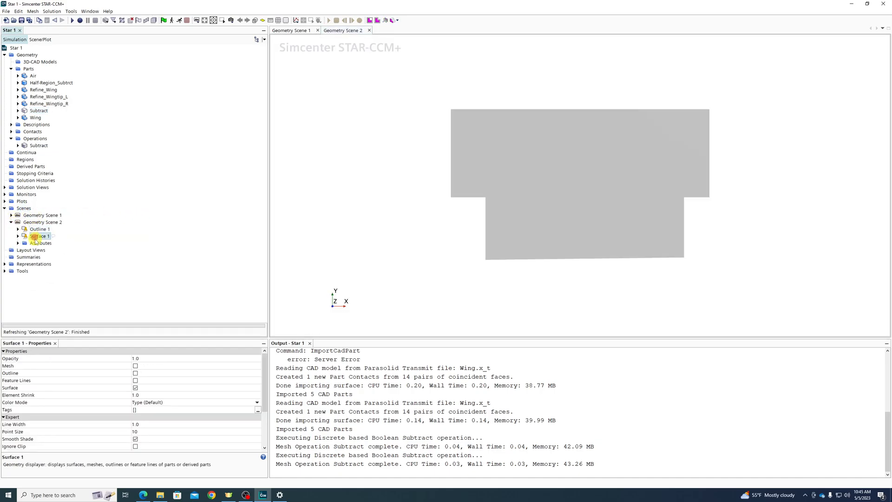
pyautogui.scroll(-3, 167, 409)
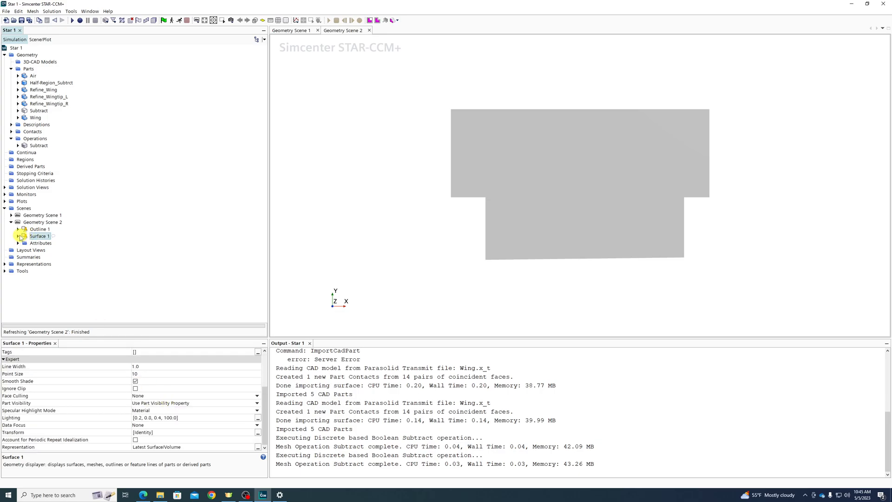
pyautogui.click(18, 236)
pyautogui.click(28, 243)
pyautogui.click(196, 358)
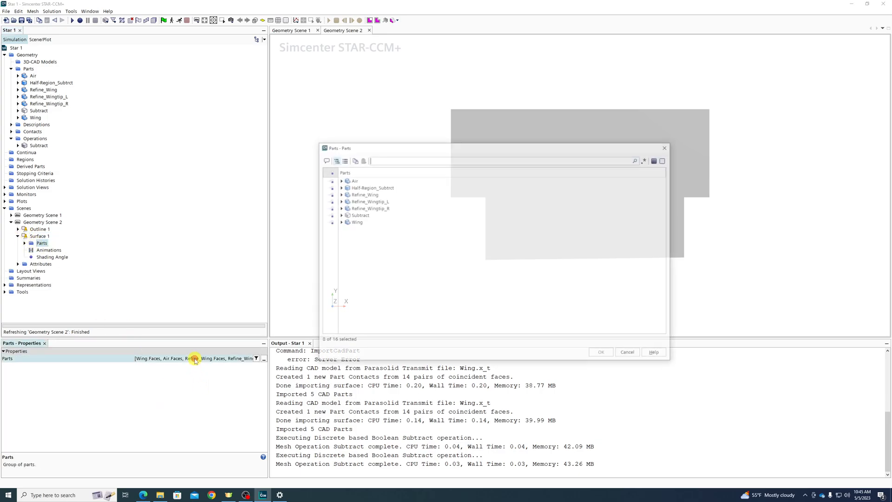
pyautogui.click(330, 172)
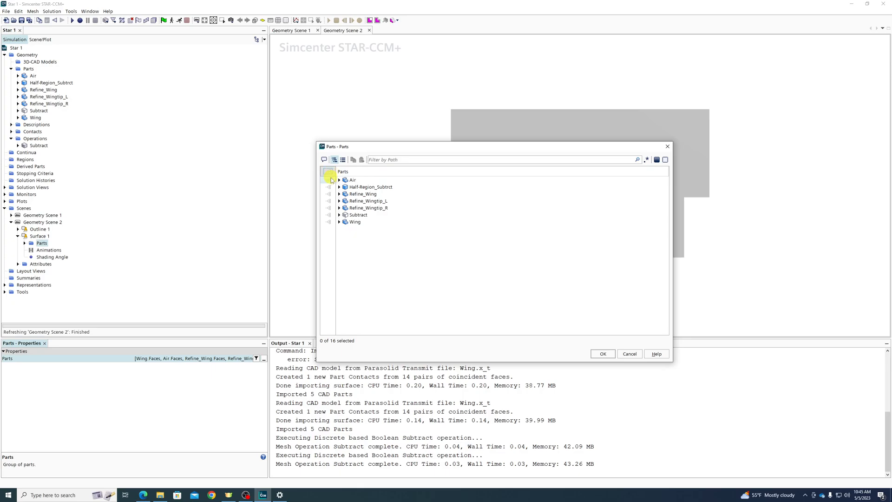
pyautogui.click(330, 215)
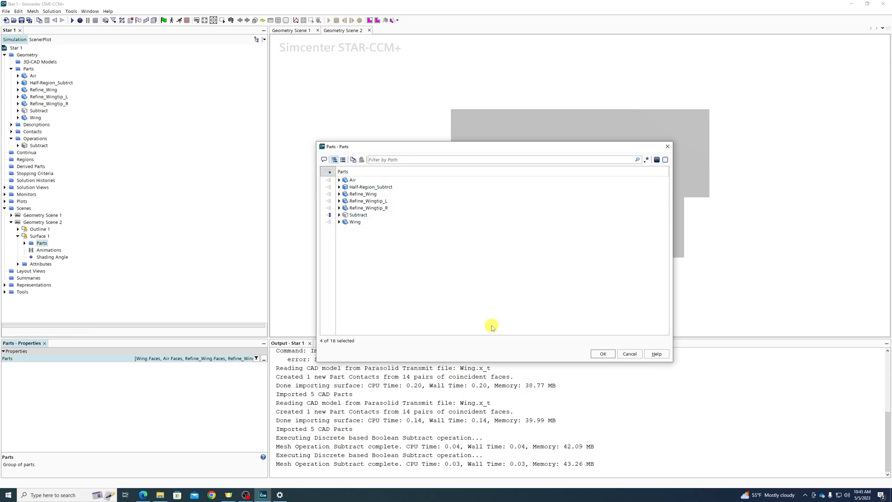
pyautogui.click(603, 353)
# Examine the subtracted region around the wing and the domain's outer faces from several angles
pyautogui.moveTo(579, 294); pyautogui.dragTo(569, 328)
pyautogui.scroll(5, 525, 224)
pyautogui.moveTo(523, 251); pyautogui.dragTo(578, 219)
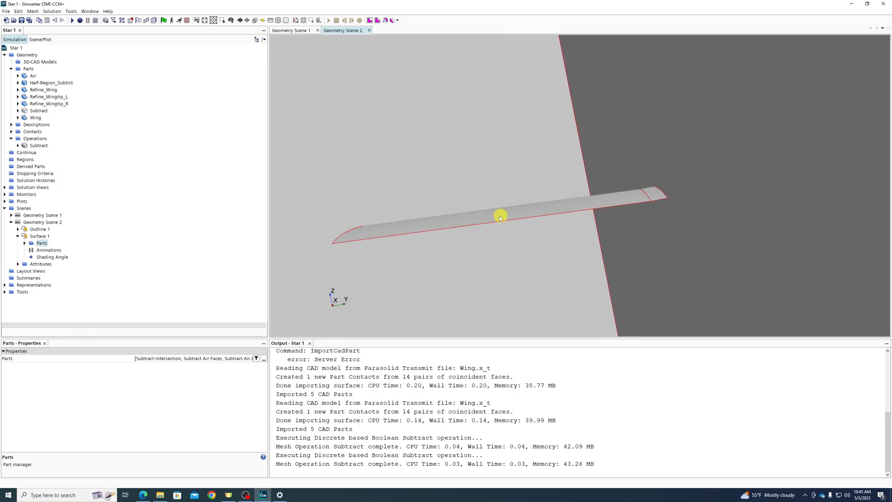
pyautogui.moveTo(380, 225); pyautogui.dragTo(558, 245)
pyautogui.scroll(-4, 499, 217)
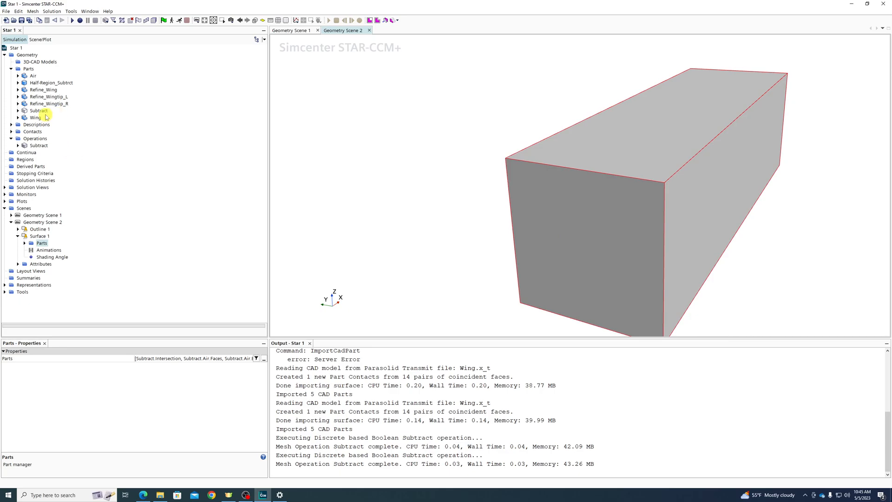
# Split the Air part's Faces surface by patch and create the upstream end face as Inlet
pyautogui.click(18, 76)
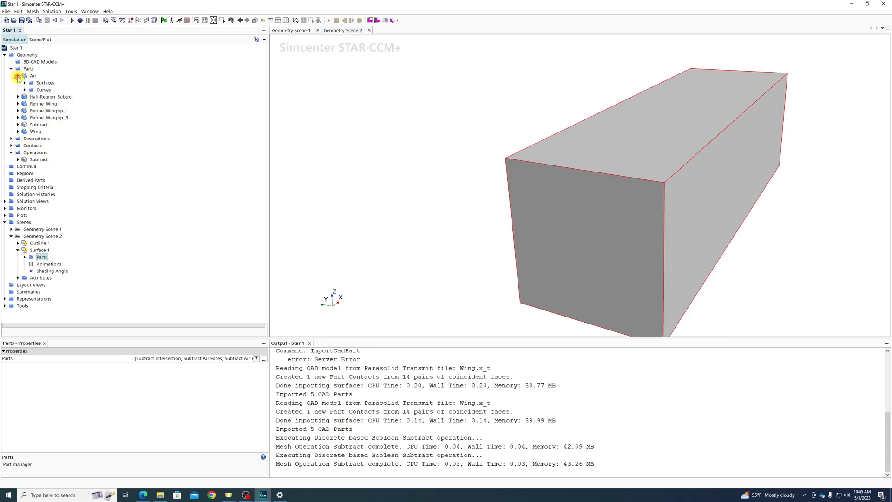
pyautogui.click(25, 82)
pyautogui.rightClick(37, 90)
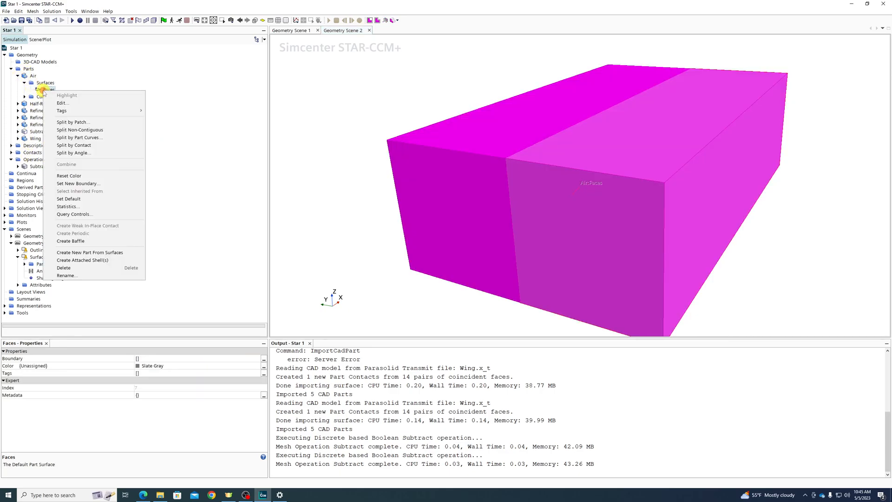
pyautogui.click(75, 122)
pyautogui.click(550, 202)
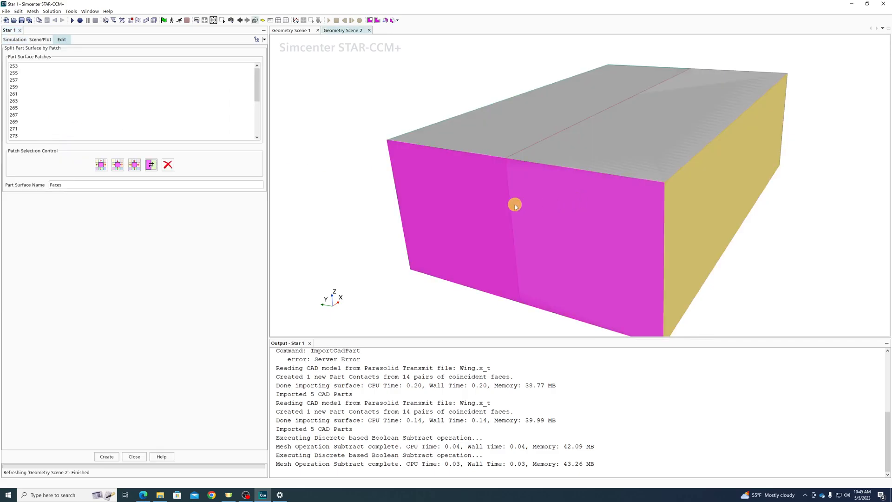
pyautogui.doubleClick(87, 188)
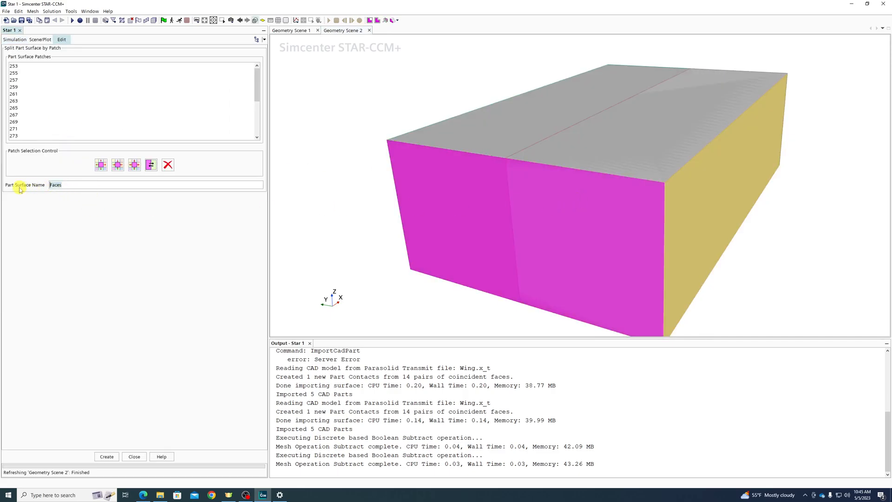
pyautogui.click(99, 460)
# Split off the Air domain's upper face as Top and the side face at negative Y as Wingtip_Left
pyautogui.click(577, 96)
pyautogui.click(74, 183)
pyautogui.moveTo(64, 183); pyautogui.dragTo(25, 180)
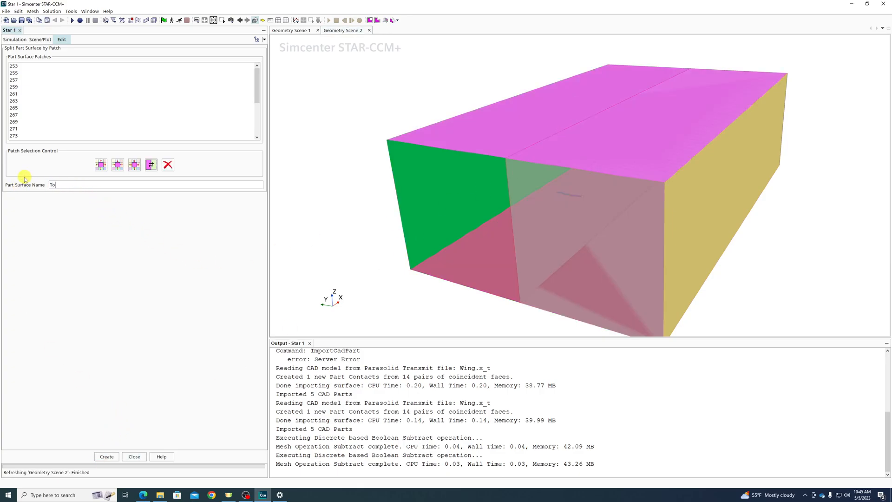
pyautogui.click(107, 457)
pyautogui.click(711, 178)
pyautogui.moveTo(110, 185); pyautogui.dragTo(14, 177)
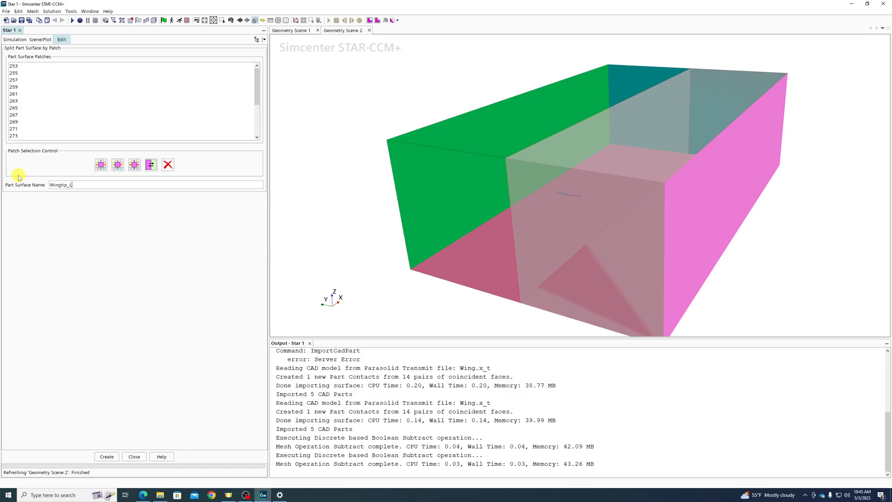
pyautogui.click(107, 457)
# Split off the Air domain's lower face as Bottom and the downstream end face as Outlet, then finish splitting
pyautogui.click(613, 264)
pyautogui.moveTo(107, 185); pyautogui.dragTo(48, 184)
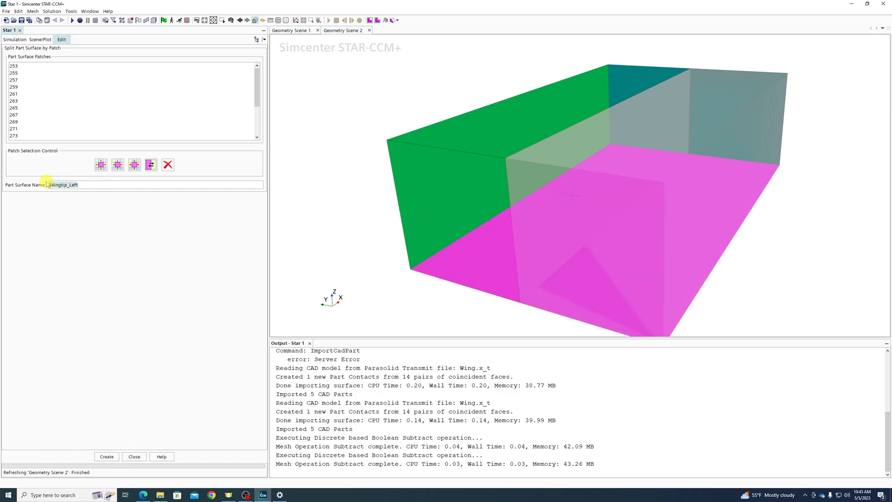
pyautogui.click(106, 456)
pyautogui.click(693, 133)
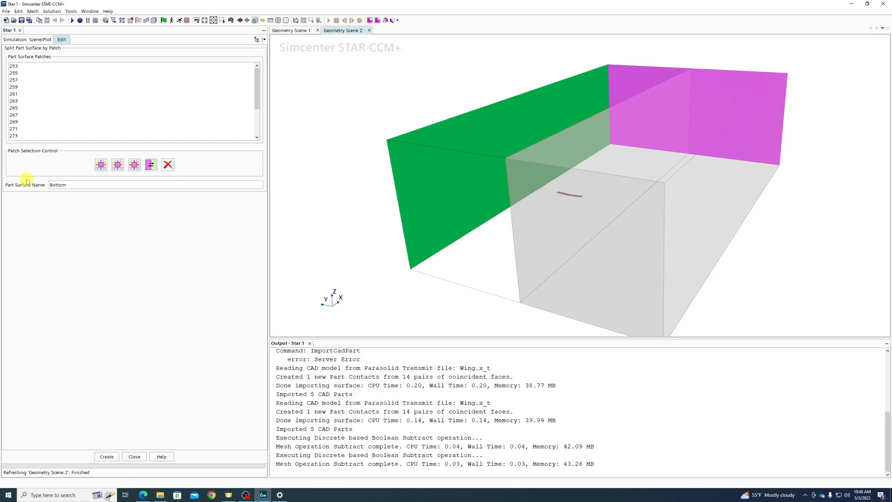
pyautogui.moveTo(69, 187); pyautogui.dragTo(27, 185)
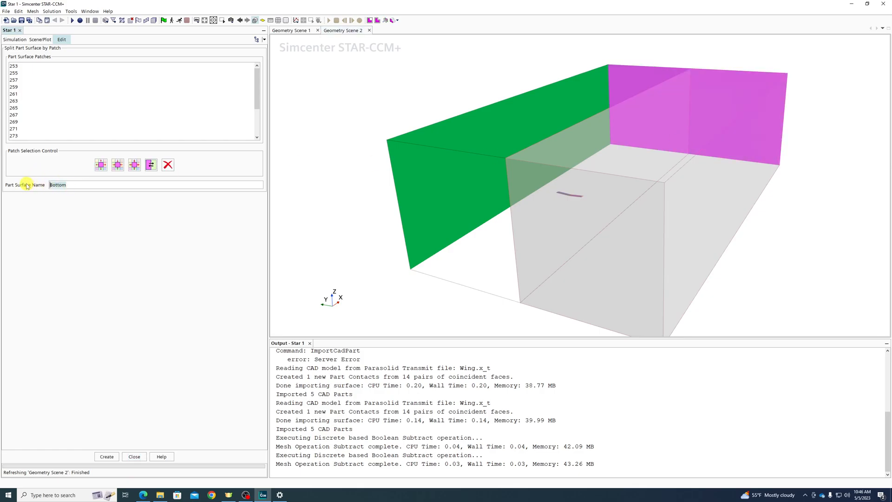
pyautogui.click(106, 457)
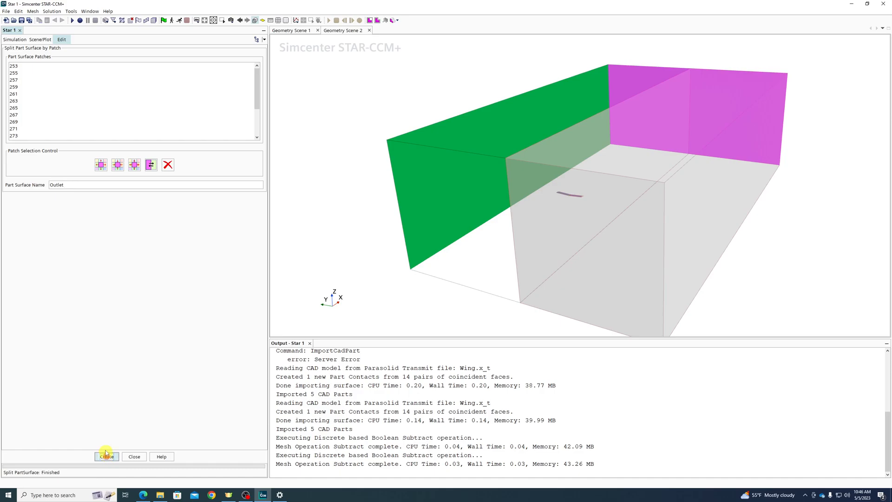
pyautogui.click(134, 457)
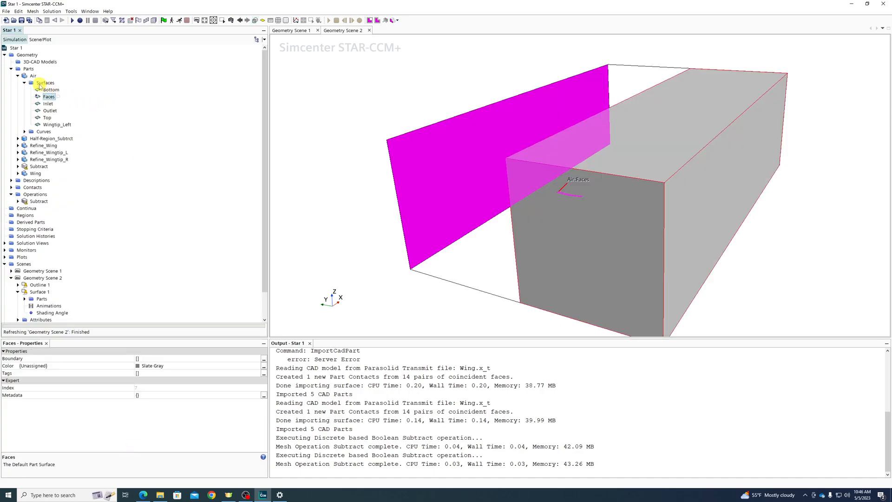
# Execute the Subtract operation and expand the inherited Air surfaces of the resulting Subtract part
pyautogui.rightClick(33, 202)
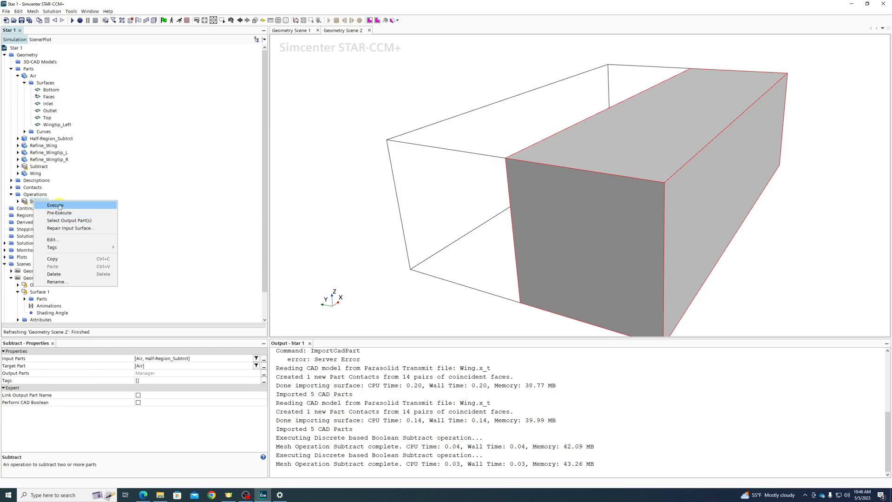
pyautogui.click(46, 205)
pyautogui.click(17, 166)
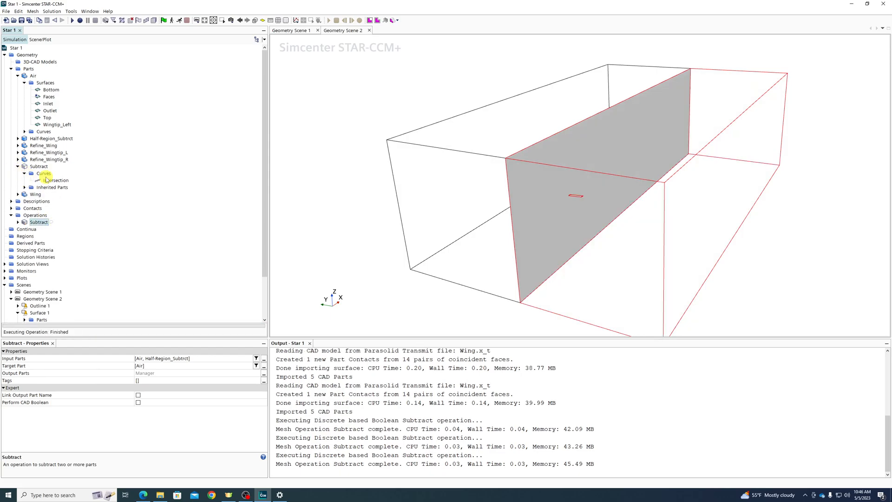
pyautogui.click(25, 187)
pyautogui.click(31, 194)
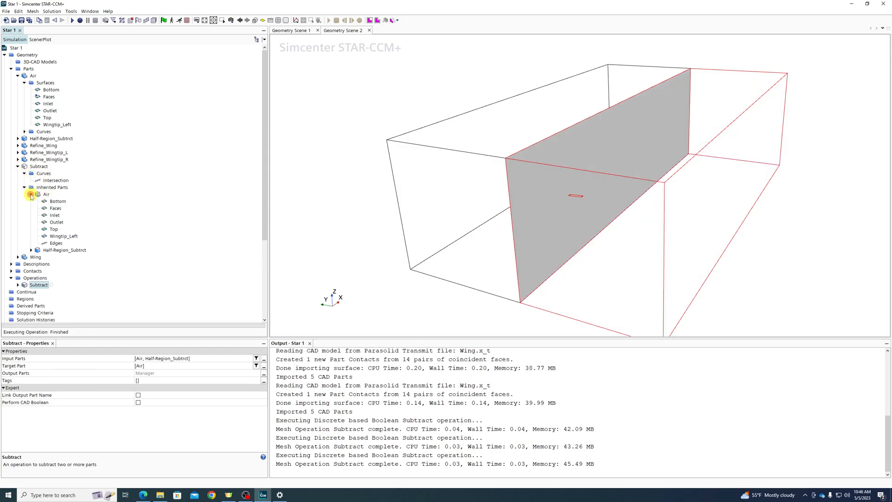
# Examine the Subtract part's inherited surfaces, including Half-Region_Subtrct's Block Surface and the Air Faces surface, in the scene
pyautogui.click(56, 201)
pyautogui.click(31, 250)
pyautogui.click(60, 257)
pyautogui.rightClick(52, 258)
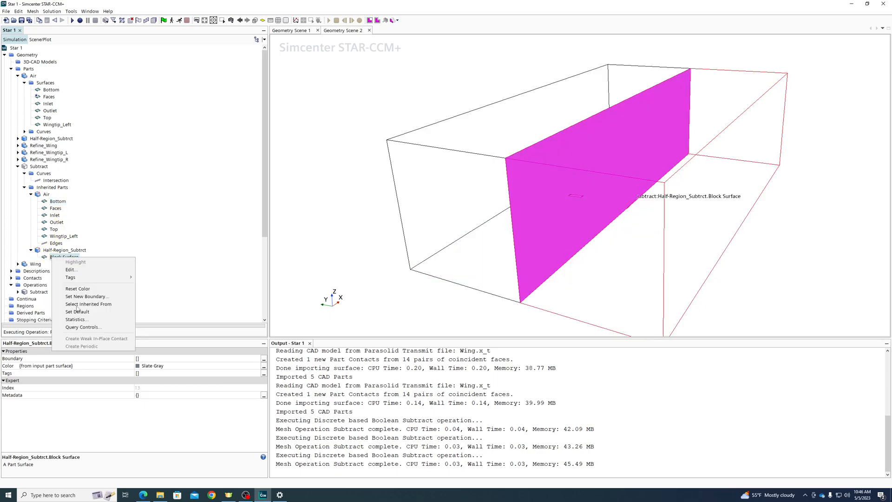
pyautogui.click(169, 222)
pyautogui.moveTo(514, 180); pyautogui.dragTo(753, 213)
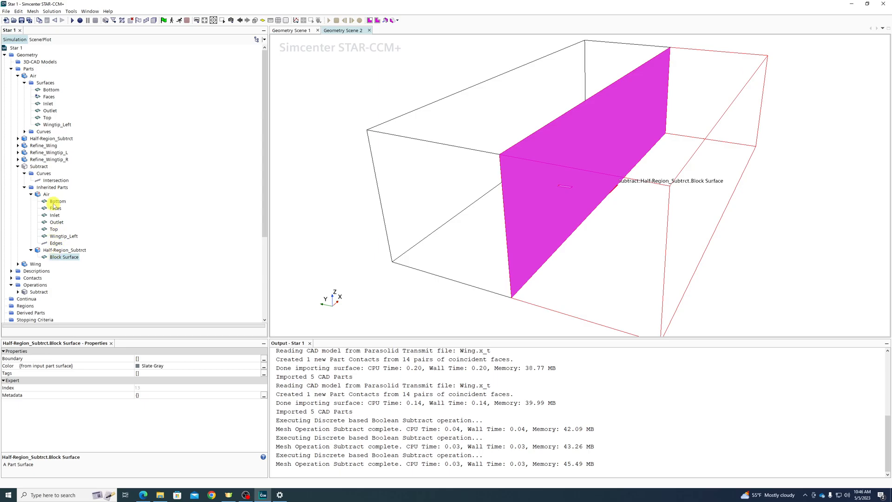
pyautogui.click(57, 237)
pyautogui.click(56, 209)
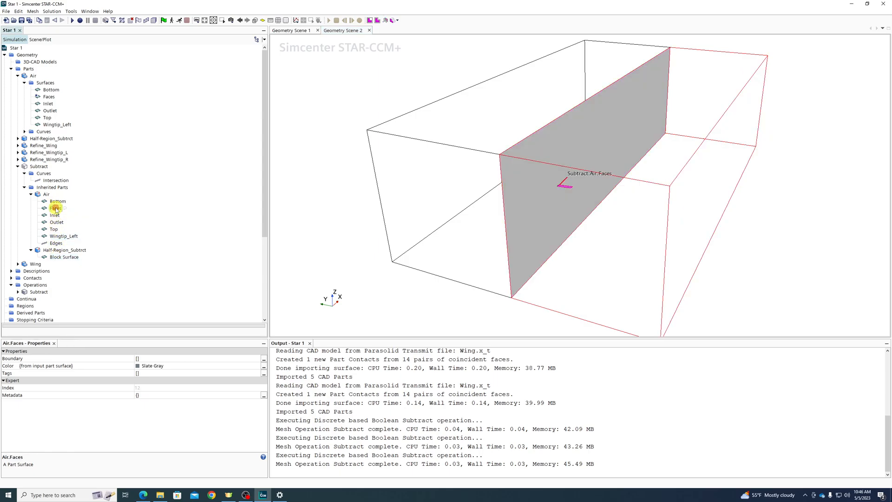
# Split the Air part's Faces surface with Split Non-Contiguous and rename the separated Faces 2 side face as Right Wingtip
pyautogui.click(49, 97)
pyautogui.rightClick(49, 96)
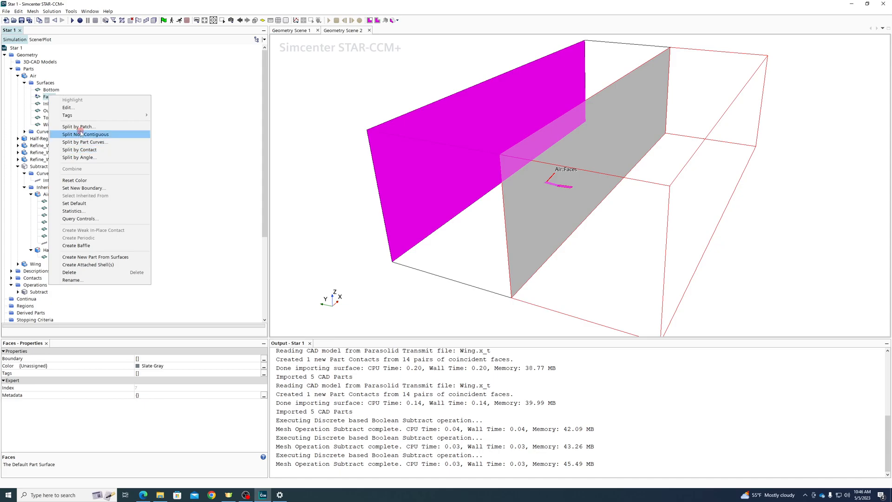
pyautogui.click(76, 150)
pyautogui.click(51, 104)
pyautogui.rightClick(52, 106)
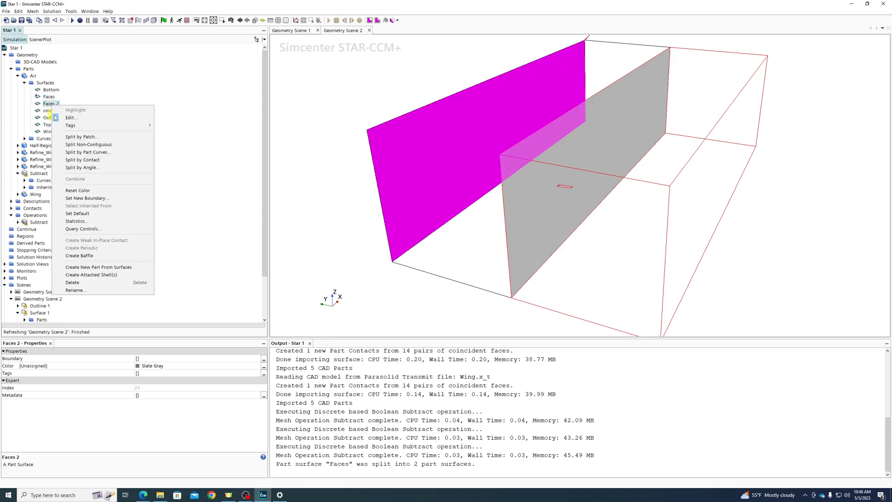
pyautogui.click(89, 289)
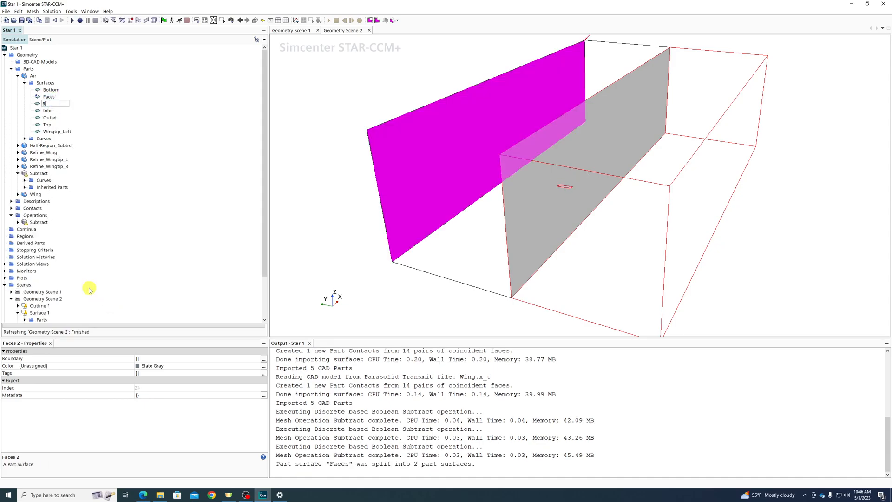
pyautogui.write('Right Wingtip')
pyautogui.press('Return')
# Rename the Air part's remaining Faces surface as Wing
pyautogui.rightClick(46, 97)
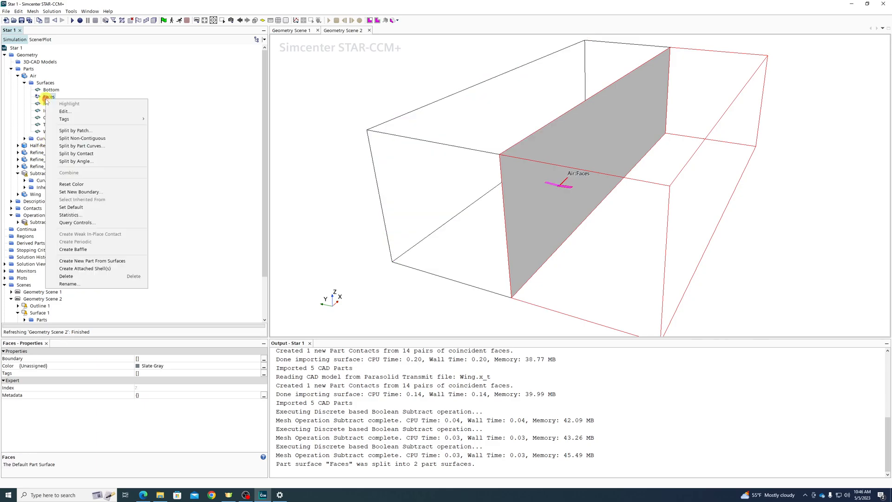
pyautogui.click(77, 284)
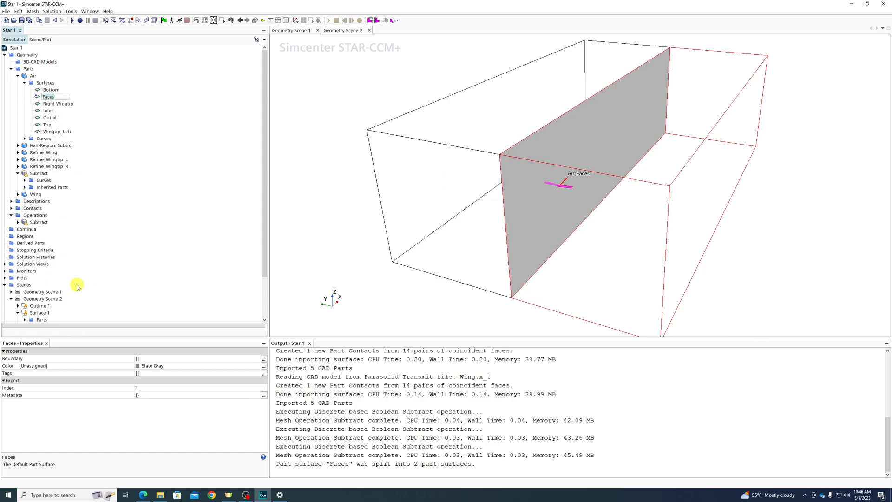
pyautogui.write('Wing')
pyautogui.press('Return')
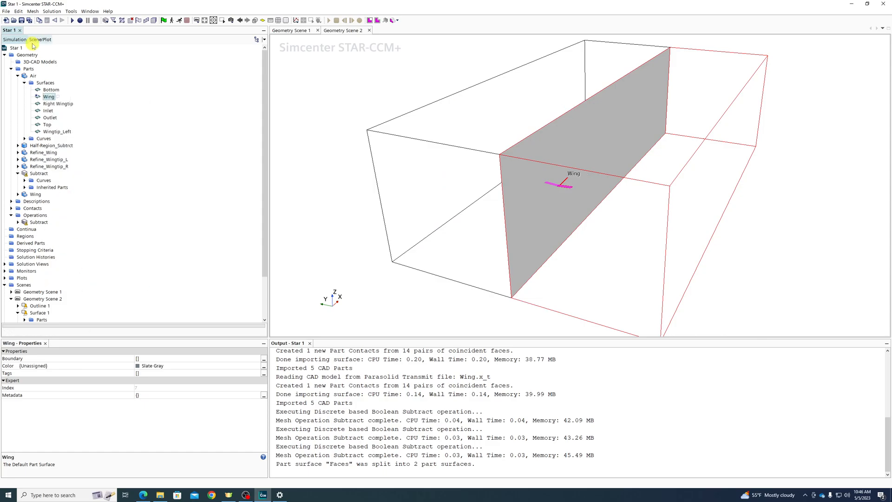
# Execute the Subtract operation again and check the inherited Wing and Wingtip_Left surfaces
pyautogui.rightClick(38, 222)
pyautogui.click(46, 219)
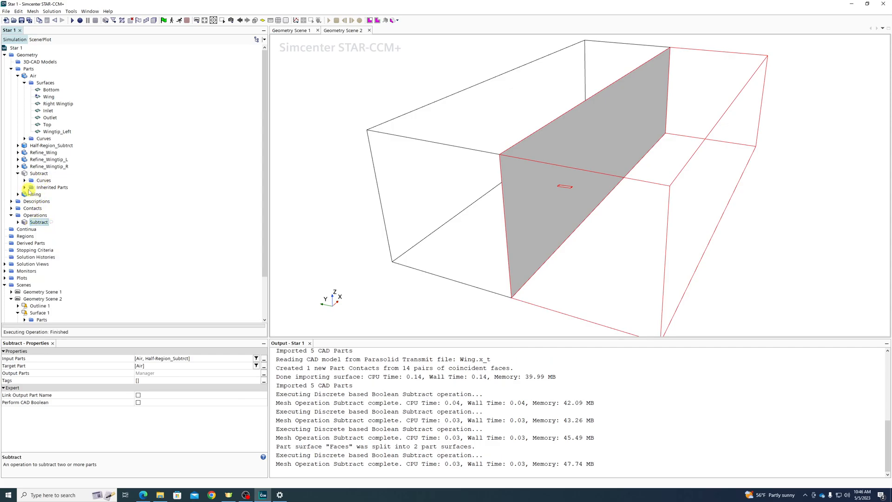
pyautogui.click(24, 187)
pyautogui.click(31, 194)
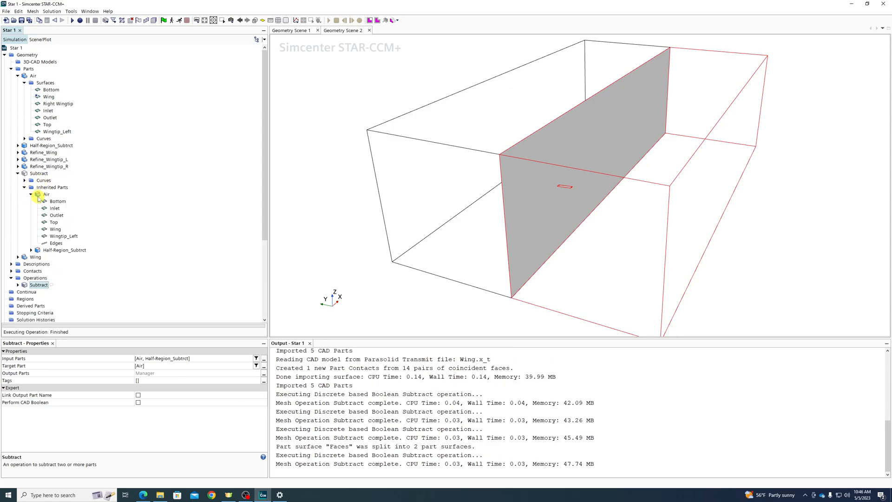
pyautogui.click(55, 230)
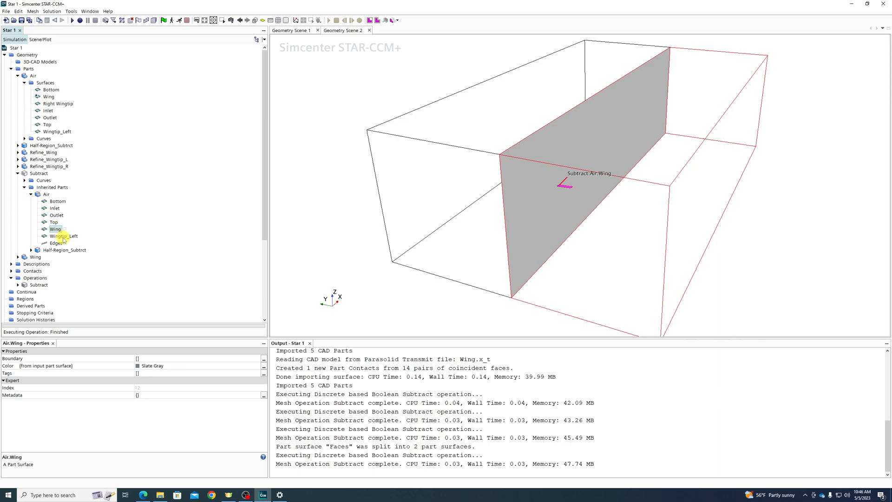
pyautogui.click(64, 237)
pyautogui.rightClick(64, 238)
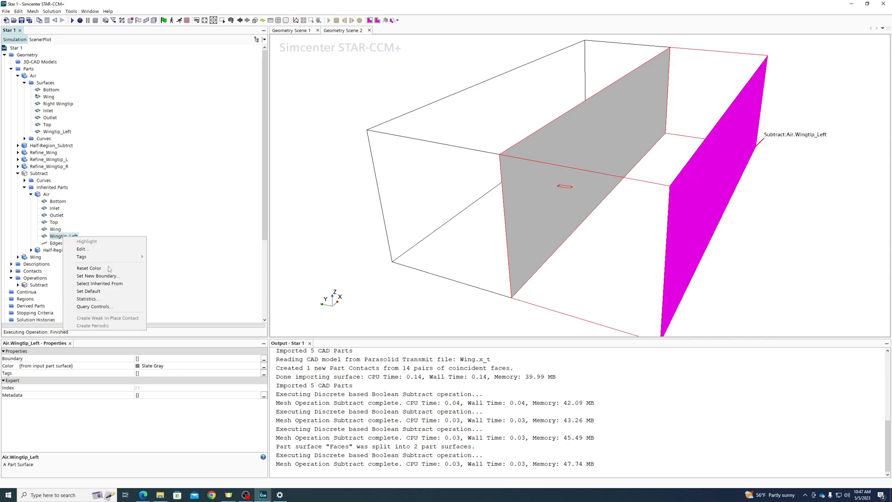
pyautogui.click(127, 145)
# Rename the Air part's Wingtip_Left surface as Boundary Left
pyautogui.click(56, 132)
pyautogui.rightClick(54, 132)
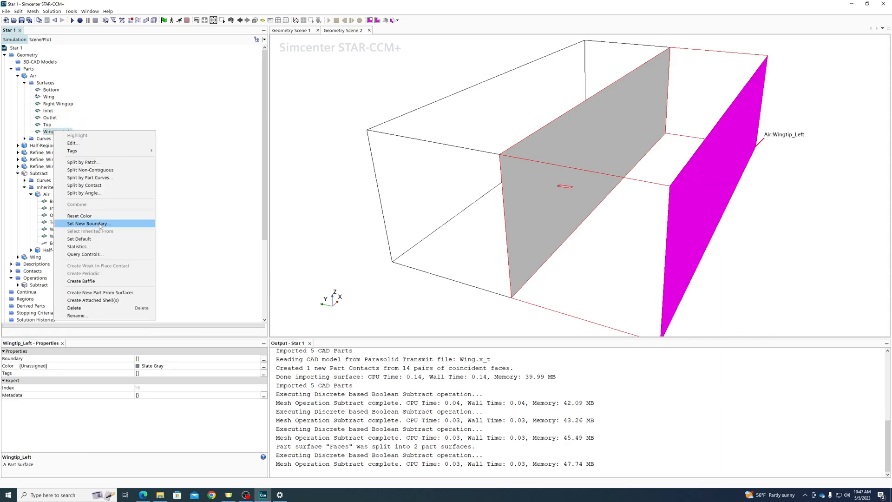
pyautogui.click(76, 315)
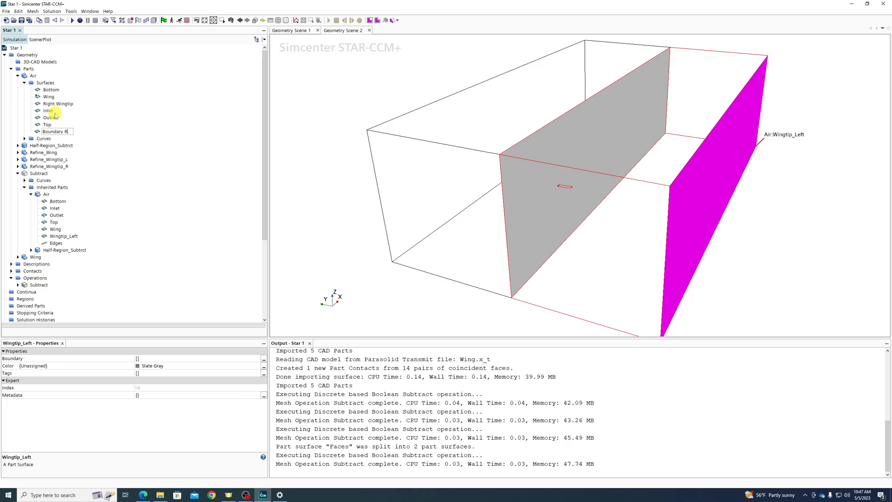
pyautogui.write('Boundary Left')
pyautogui.press('Return')
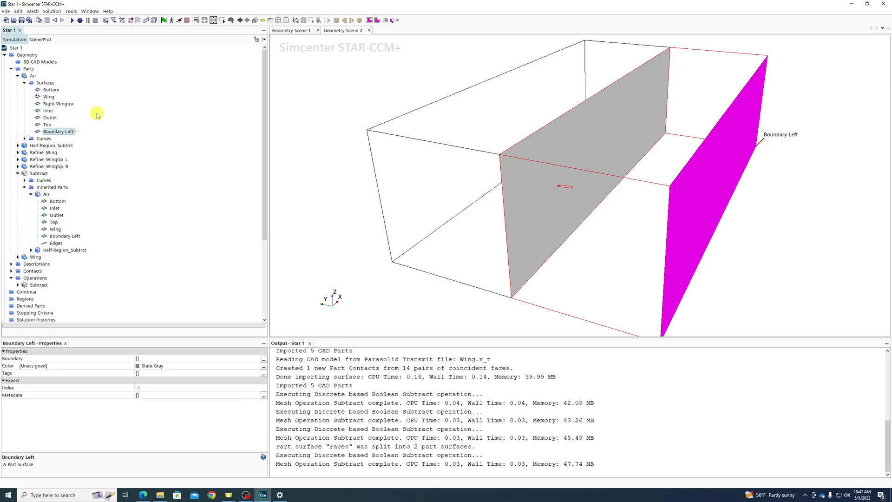
# Rename the Air part's Right Wingtip surface as Boundary Right
pyautogui.click(60, 104)
pyautogui.rightClick(60, 105)
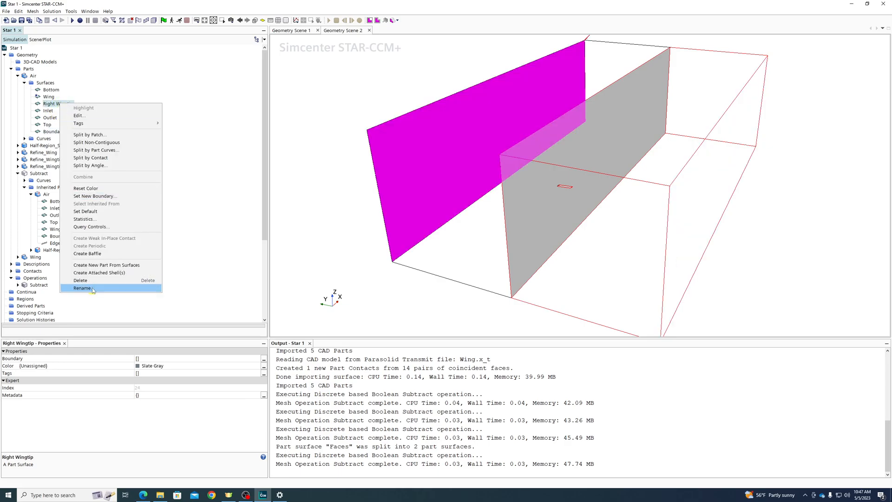
pyautogui.click(90, 287)
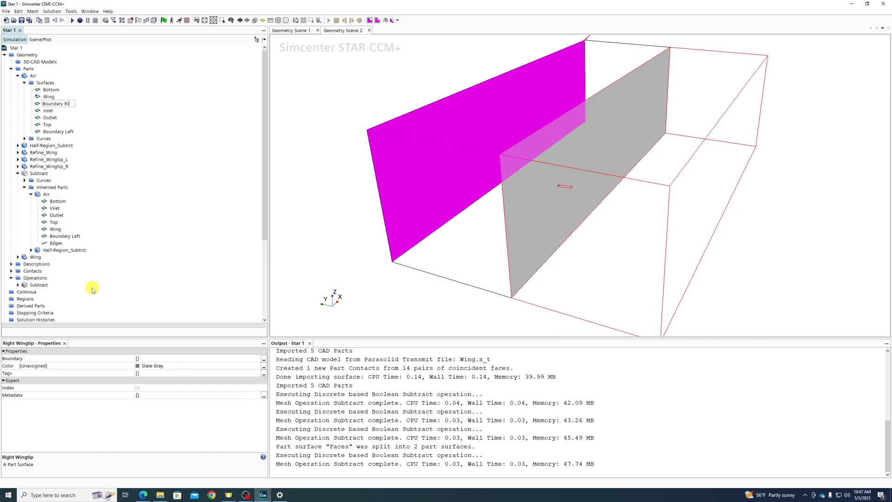
pyautogui.press('Return')
# Inspect the Subtract part's inherited Boundary Left surface and Half-Region_Subtrct's Block Surface in the scene
pyautogui.scroll(-2, 42, 240)
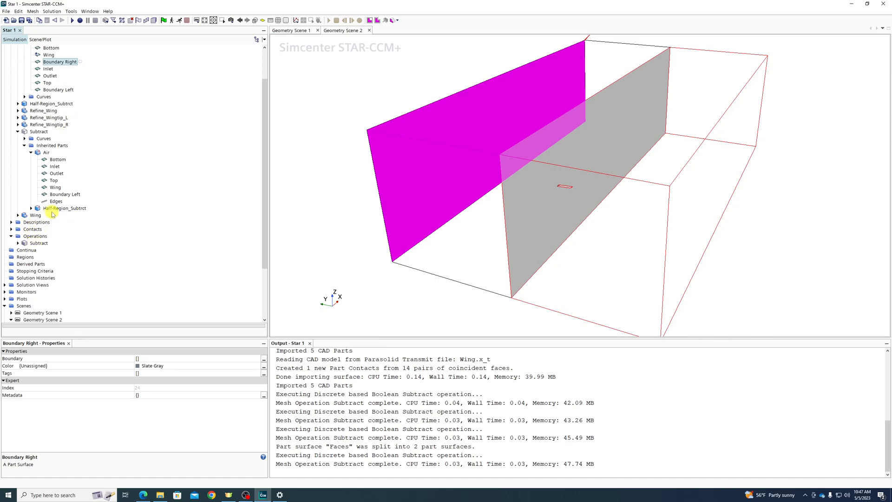
pyautogui.click(64, 195)
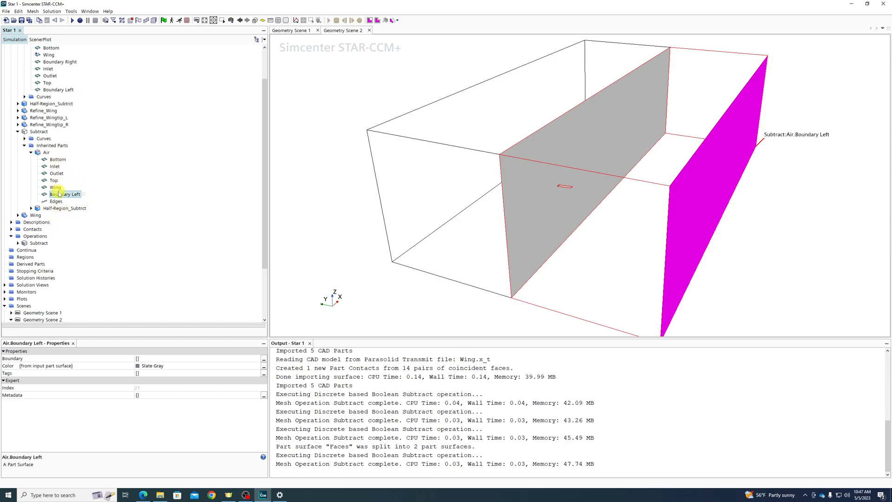
pyautogui.click(31, 208)
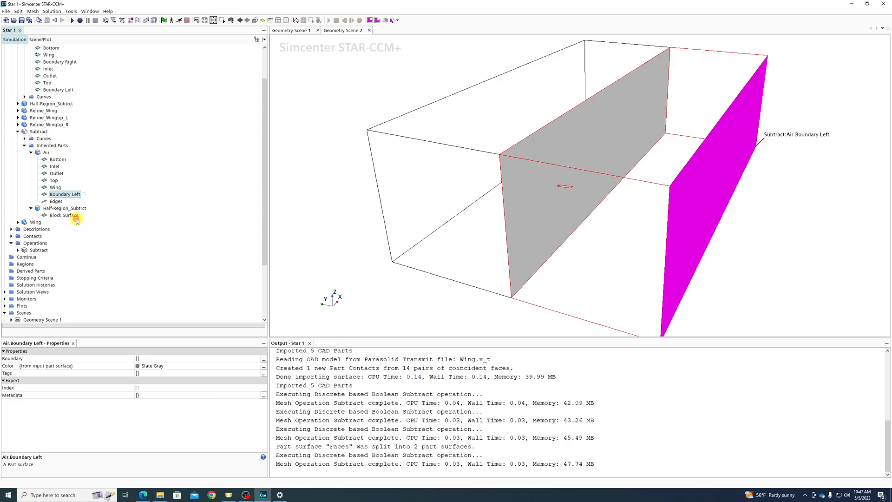
pyautogui.click(67, 216)
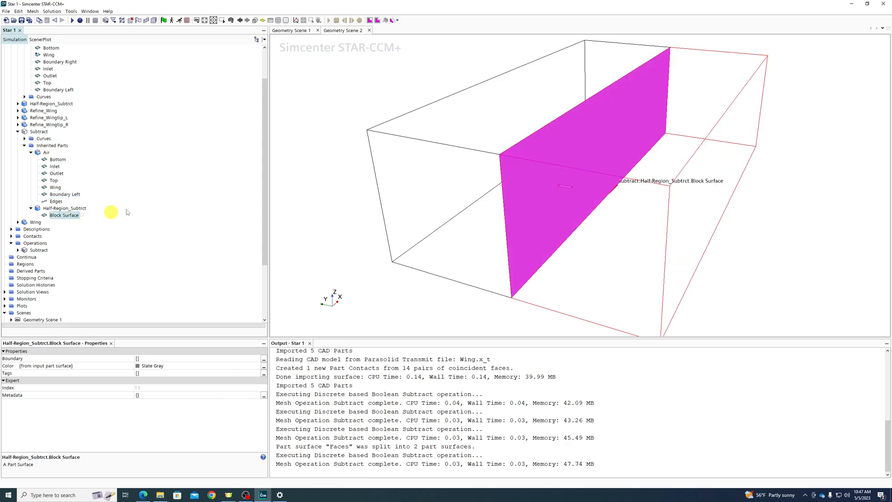
# Assign the Subtract part to a region, creating a region for each part and a boundary for each part surface
pyautogui.click(37, 132)
pyautogui.rightClick(38, 132)
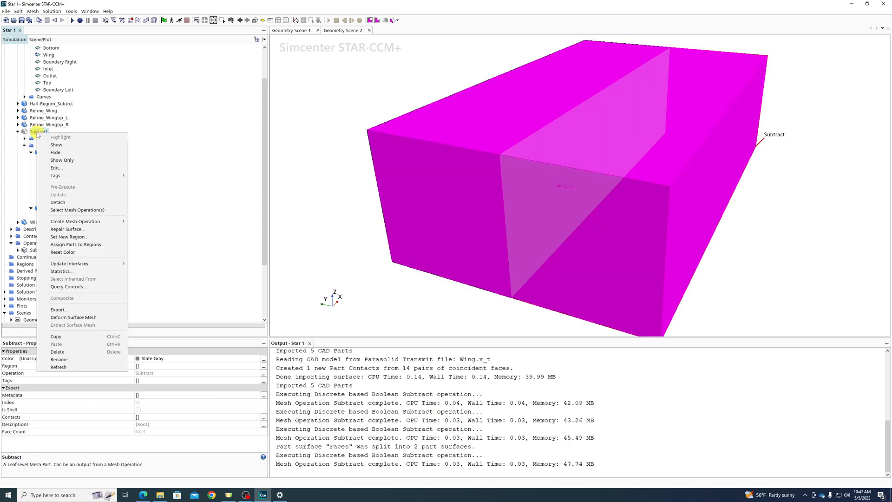
pyautogui.click(76, 245)
pyautogui.click(380, 303)
pyautogui.click(379, 312)
pyautogui.click(369, 316)
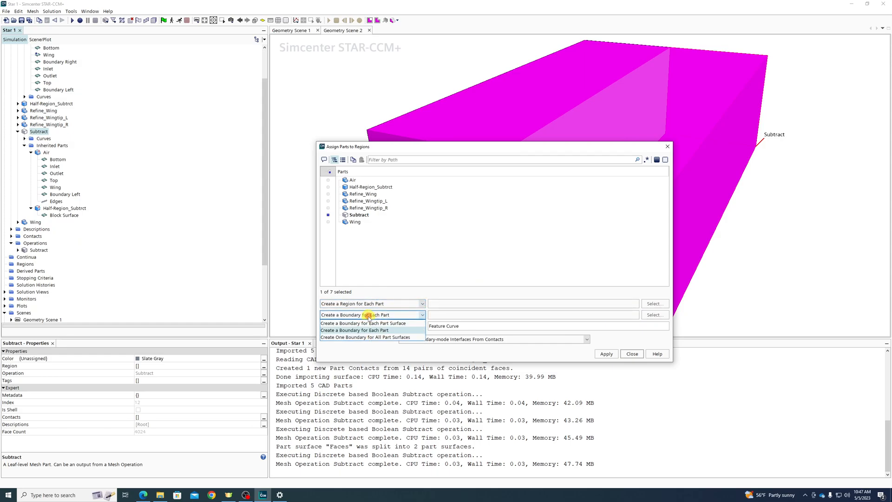
pyautogui.click(370, 323)
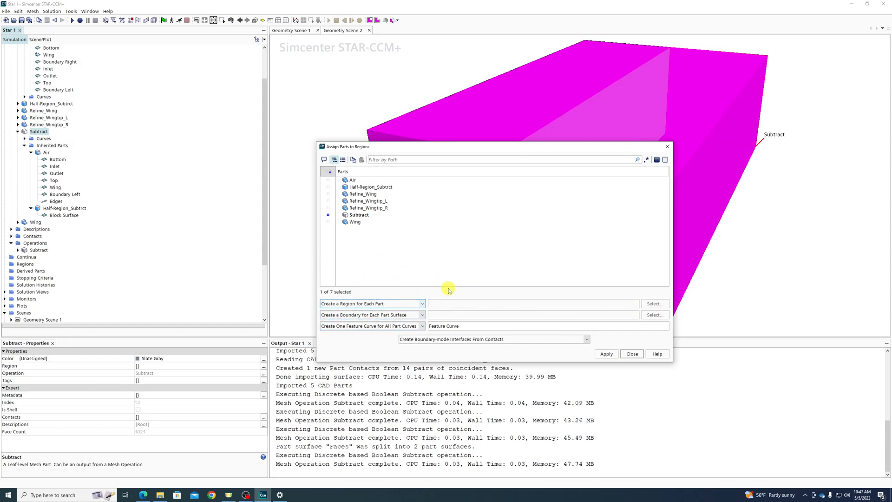
pyautogui.click(607, 355)
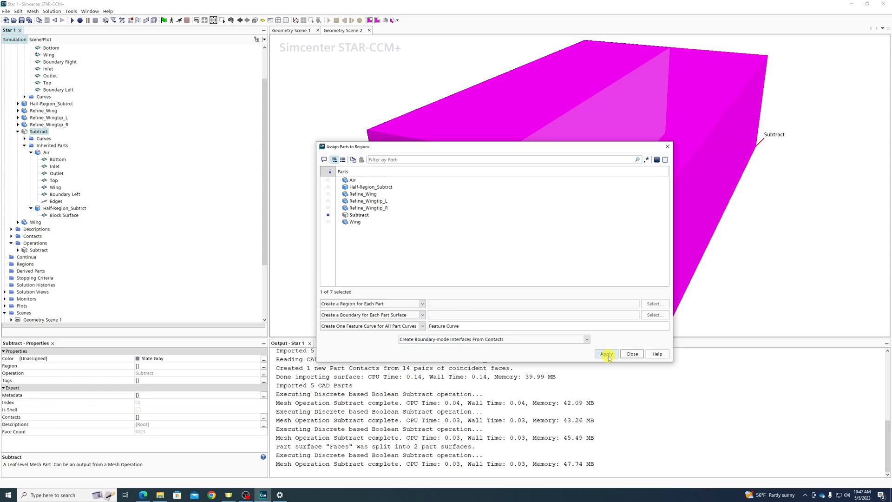
pyautogui.click(632, 354)
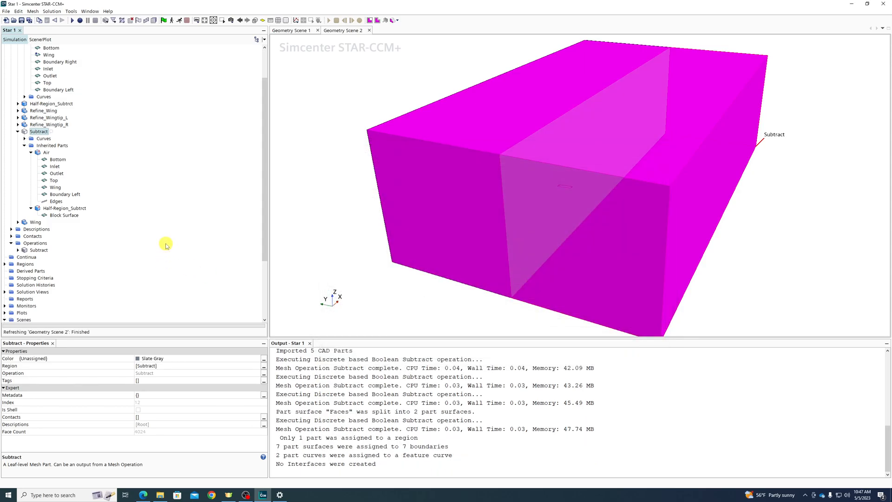
# Inspect the Subtract operation and the Subtract region's extent in Geometry Scene 2
pyautogui.click(17, 251)
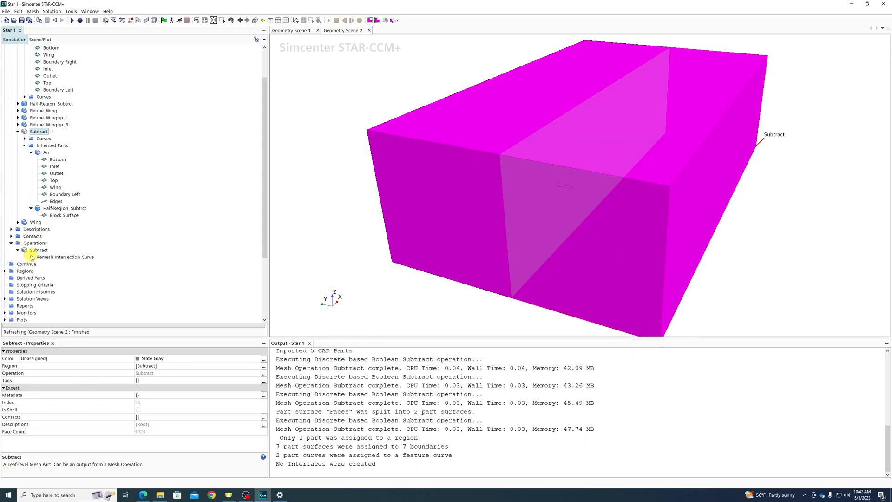
pyautogui.click(11, 243)
pyautogui.click(5, 257)
pyautogui.click(32, 264)
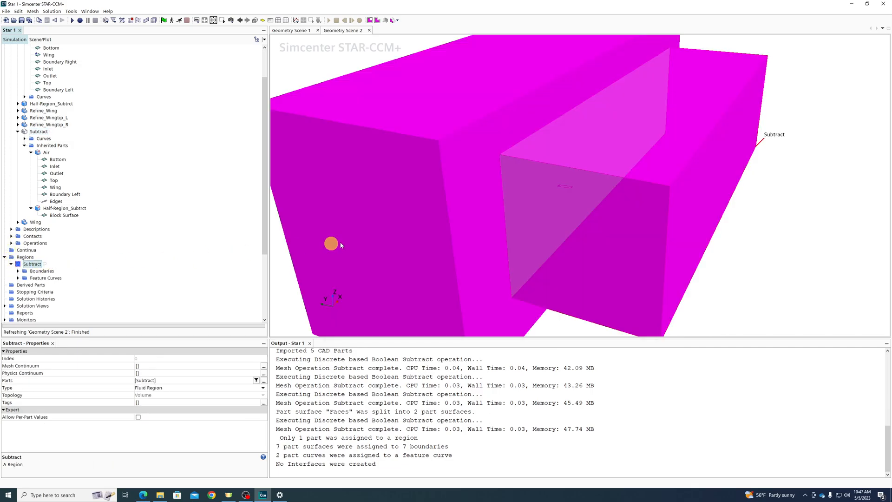
pyautogui.scroll(-4, 658, 211)
pyautogui.moveTo(707, 242); pyautogui.dragTo(720, 229)
# Examine which face each boundary of the Subtract region covers, from Air.Bottom to Half-Region_Subtrct.Block Surface
pyautogui.click(18, 271)
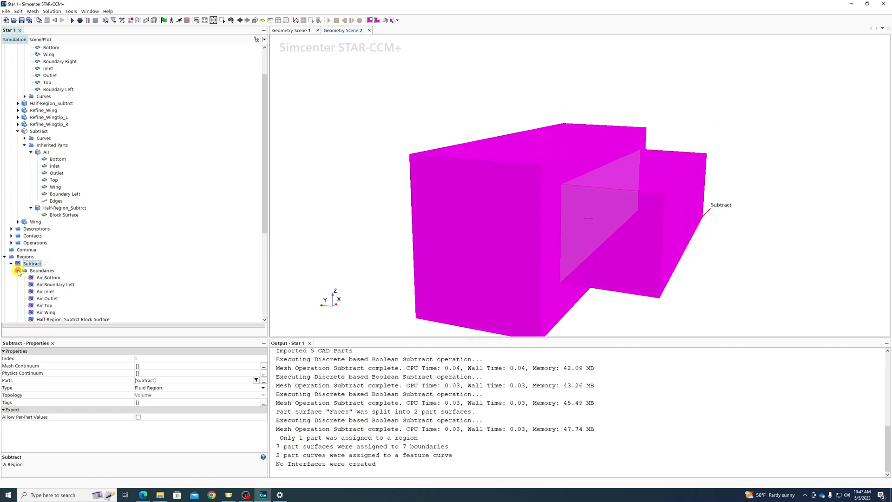
pyautogui.click(48, 278)
pyautogui.click(48, 285)
pyautogui.click(46, 292)
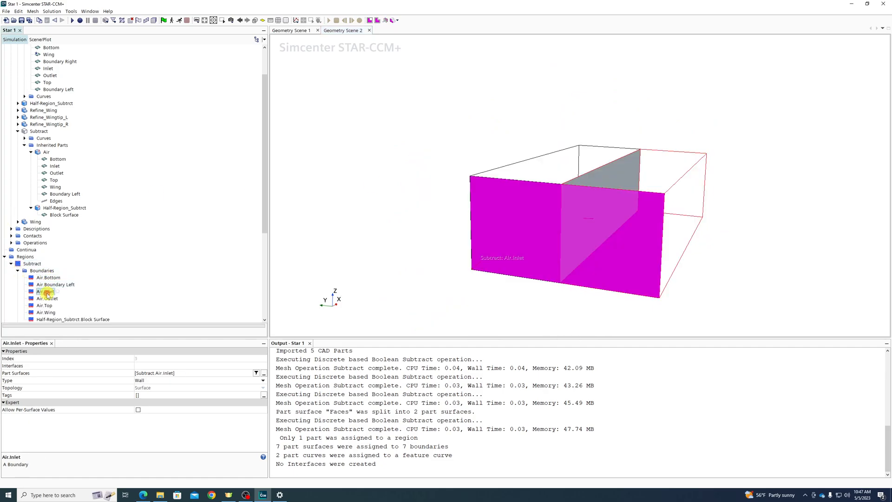
pyautogui.click(47, 300)
pyautogui.click(45, 305)
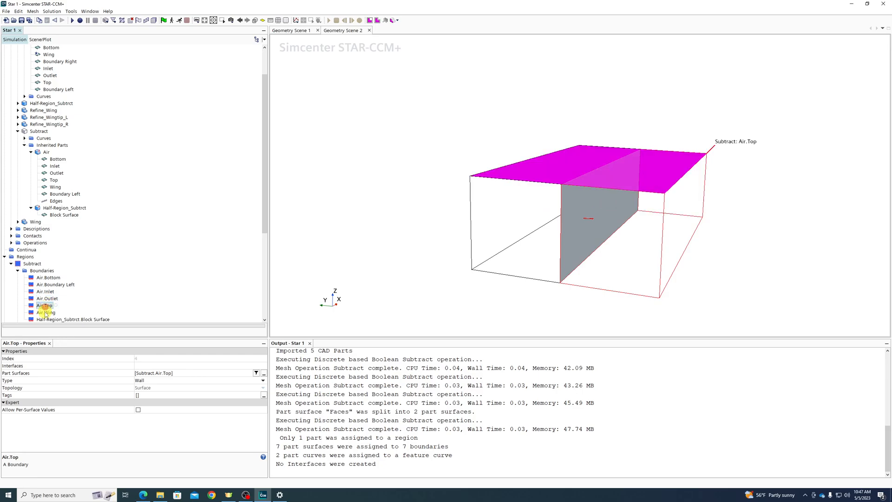
pyautogui.click(45, 312)
pyautogui.scroll(-1, 47, 314)
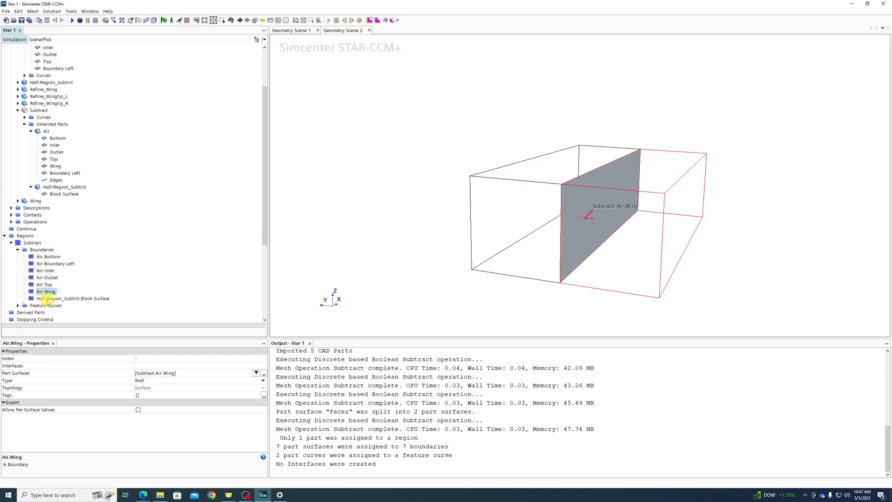
pyautogui.click(45, 299)
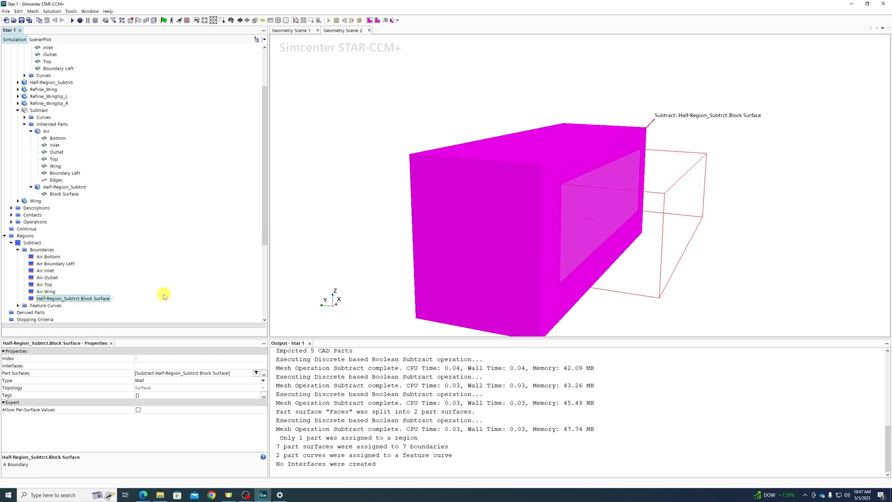
pyautogui.click(33, 243)
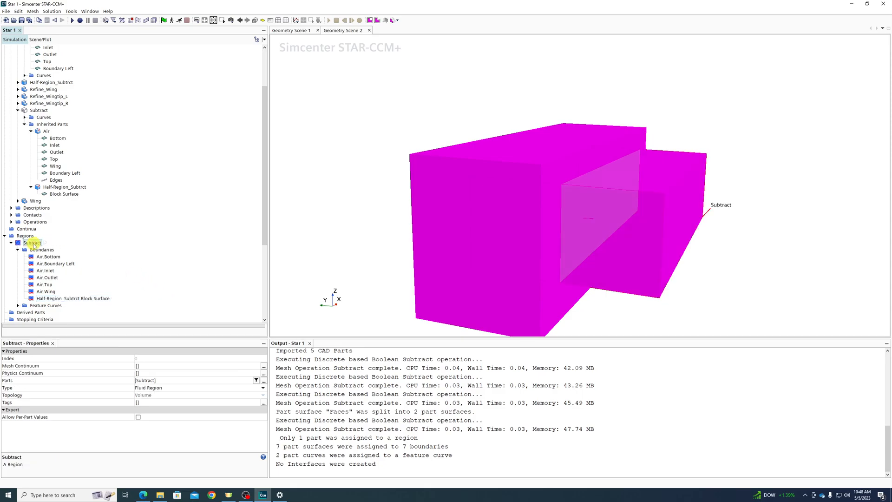
# Replace the parts shown by Geometry Scene 2's Surface 1 displayer with everything under Regions, excluding all geometry parts
pyautogui.click(20, 236)
pyautogui.scroll(-6, 24, 237)
pyautogui.click(41, 271)
pyautogui.click(264, 359)
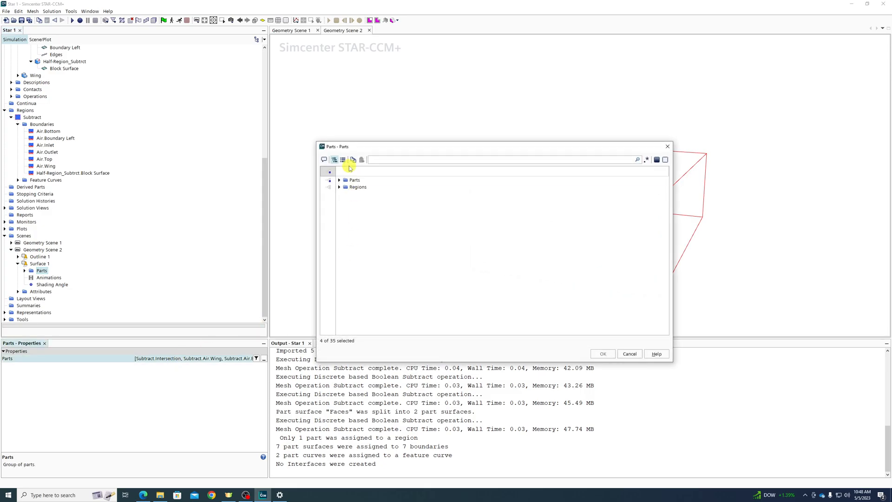
pyautogui.click(329, 180)
pyautogui.click(329, 181)
pyautogui.click(329, 187)
pyautogui.click(603, 355)
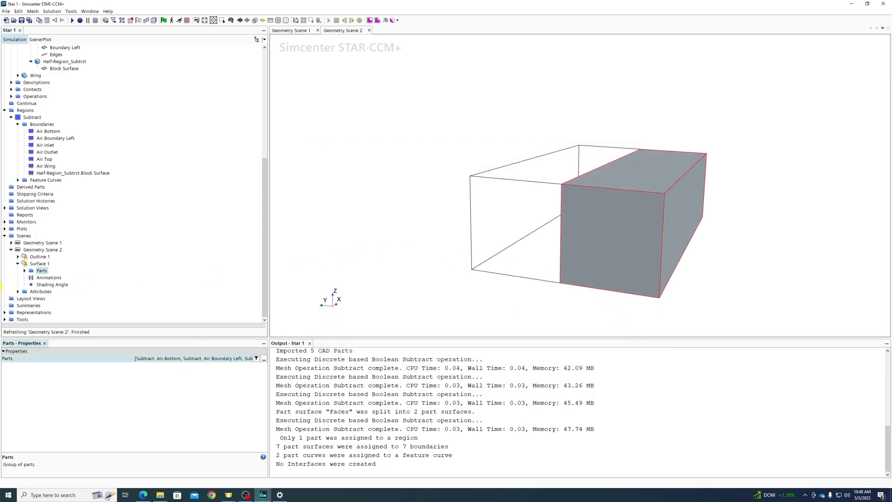
pyautogui.click(24, 271)
pyautogui.click(38, 264)
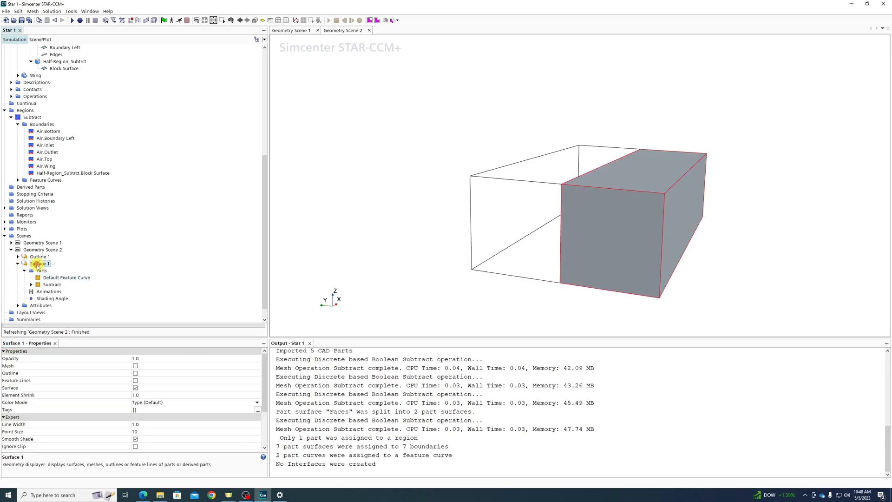
# Hide the Outline 1 displayer in Geometry Scene 2
pyautogui.moveTo(538, 238); pyautogui.dragTo(549, 156)
pyautogui.click(496, 146)
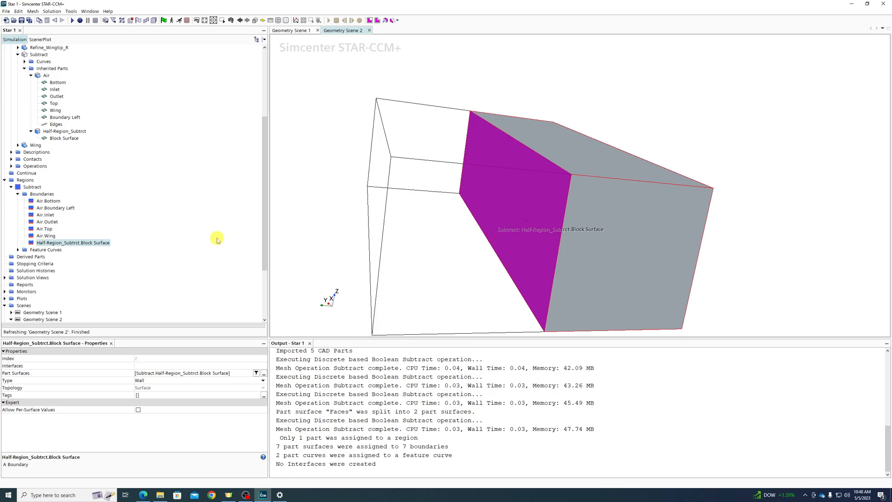
pyautogui.scroll(-4, 51, 249)
pyautogui.click(26, 243)
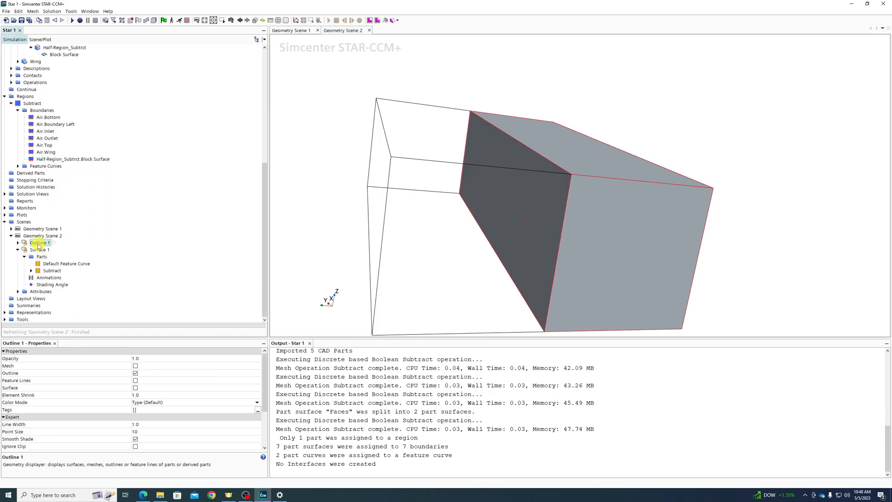
pyautogui.click(24, 243)
# Examine the cut face and the Subtract region's other boundaries in the scene, including Air.Wing
pyautogui.click(488, 168)
pyautogui.moveTo(762, 195); pyautogui.dragTo(659, 207)
pyautogui.scroll(8, 454, 239)
pyautogui.scroll(-9, 511, 244)
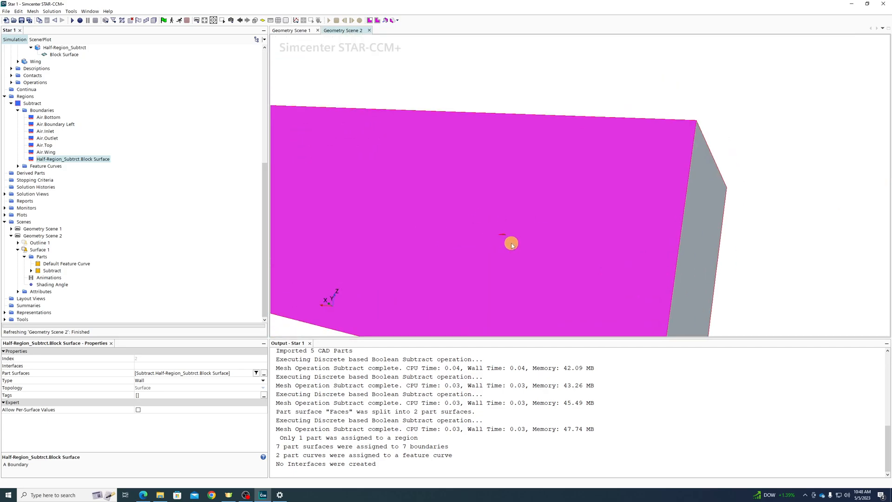
pyautogui.click(45, 152)
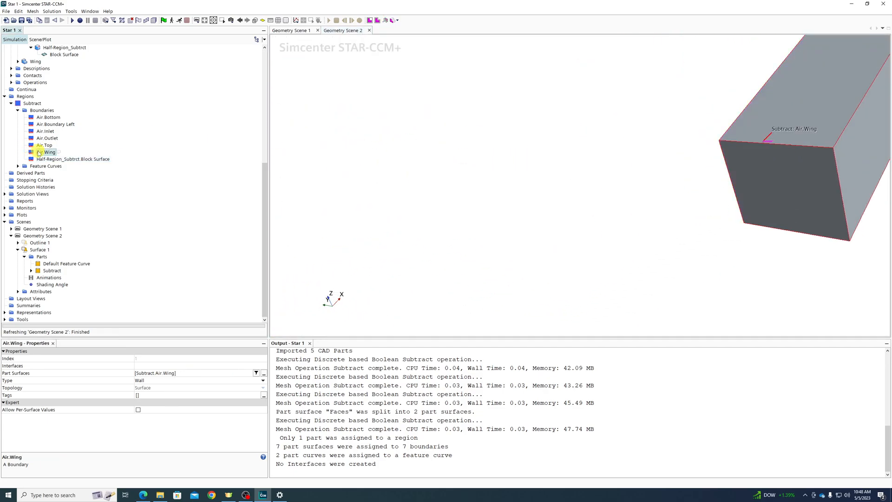
pyautogui.click(42, 117)
pyautogui.click(41, 124)
pyautogui.click(41, 132)
pyautogui.click(42, 146)
pyautogui.click(46, 153)
pyautogui.scroll(-4, 470, 206)
pyautogui.moveTo(760, 89); pyautogui.dragTo(712, 184)
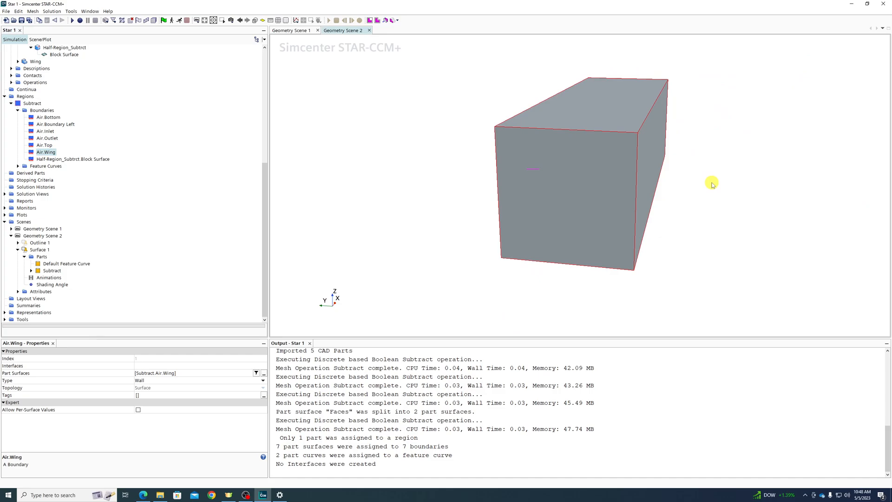
# Set the Subtract region's Air.Bottom boundary type to Pressure Outlet
pyautogui.click(31, 104)
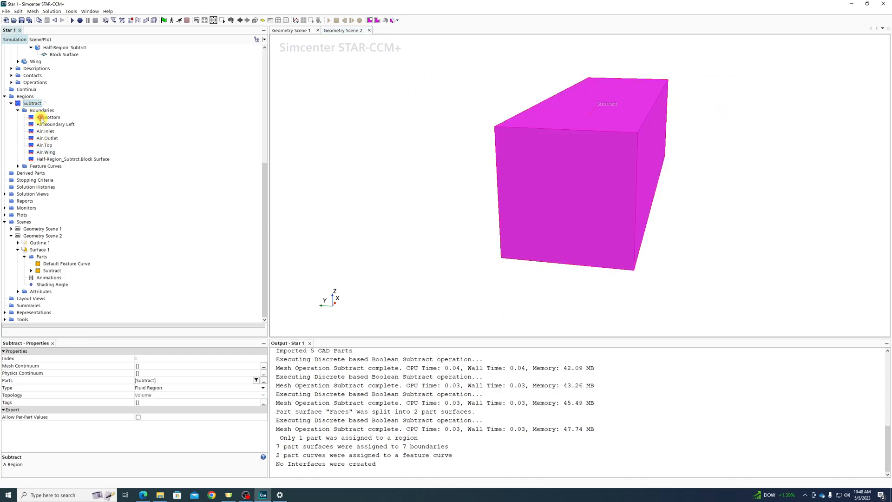
pyautogui.click(41, 118)
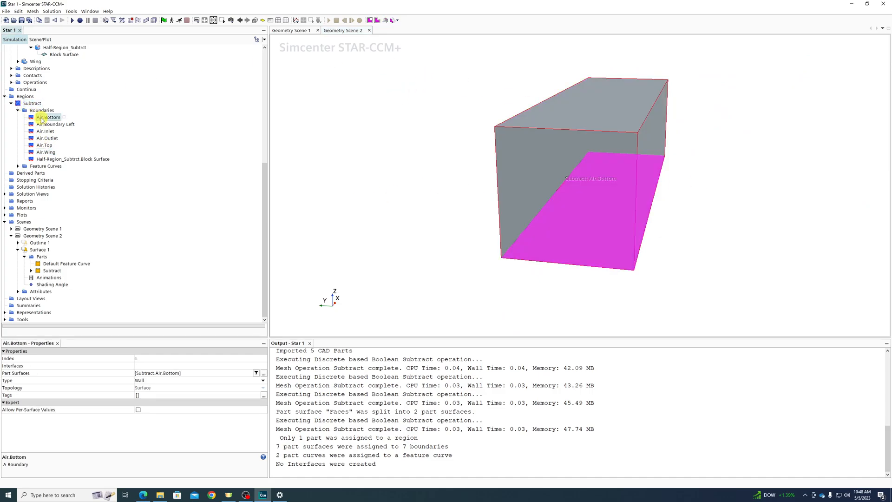
pyautogui.click(153, 375)
pyautogui.click(603, 354)
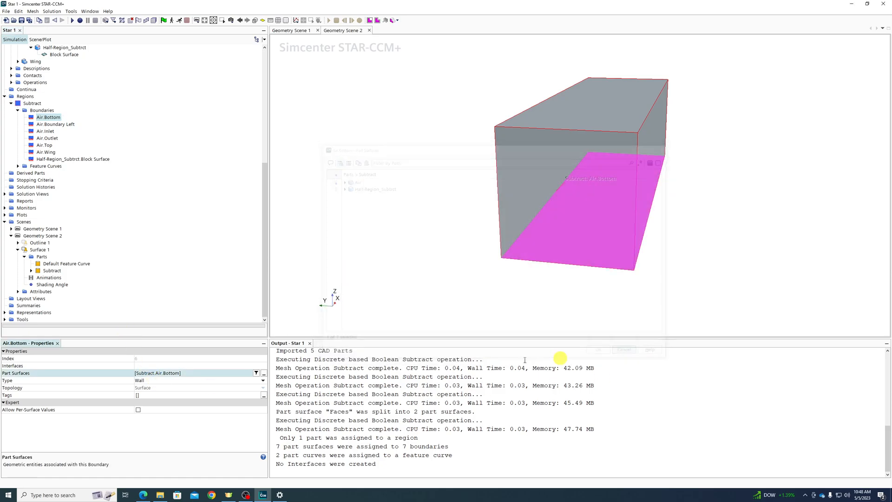
pyautogui.click(153, 381)
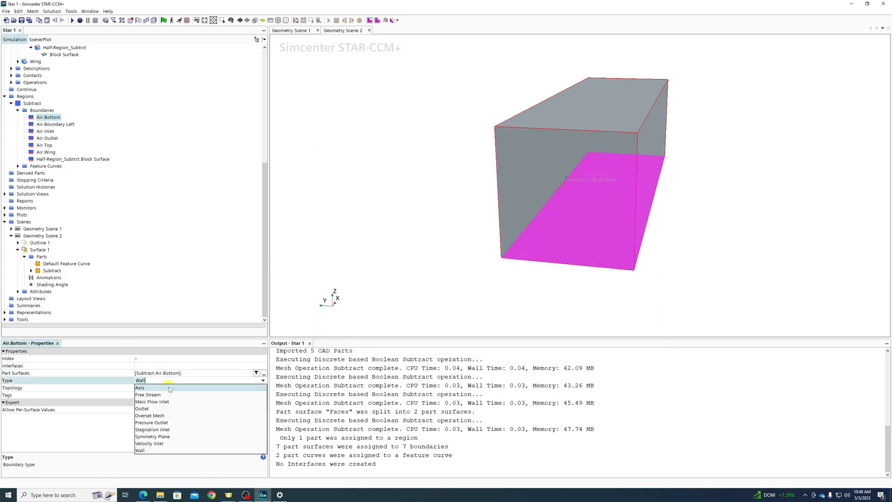
pyautogui.click(166, 423)
# Set the Air.Inlet boundary type to Velocity Inlet
pyautogui.click(45, 131)
pyautogui.click(141, 380)
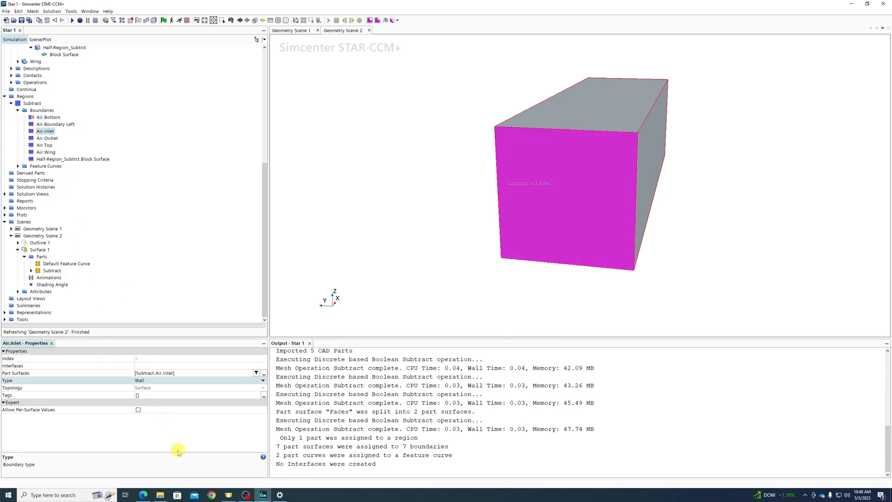
pyautogui.click(149, 382)
pyautogui.click(158, 443)
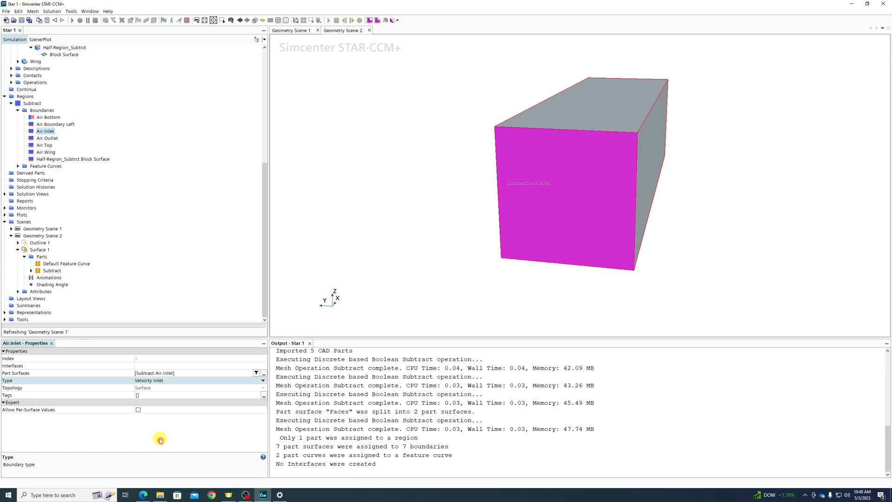
# Set the Air.Outlet and Air.Top boundaries together to the Pressure Outlet type
pyautogui.click(47, 138)
pyautogui.keyDown('ctrl'); pyautogui.click(44, 145); pyautogui.keyUp('ctrl')
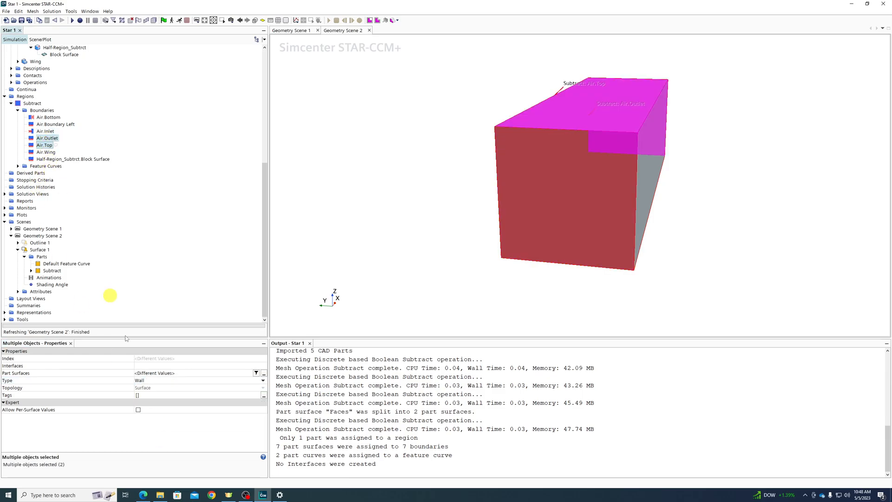
pyautogui.click(143, 380)
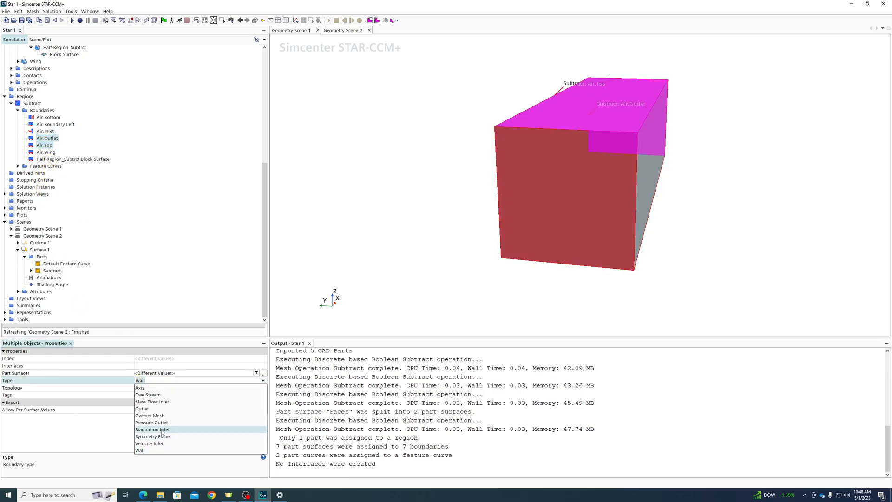
pyautogui.click(160, 423)
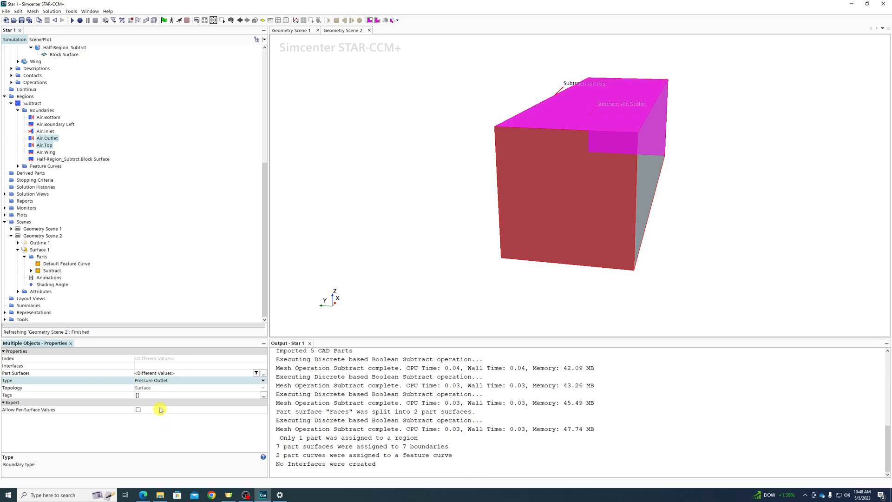
# Set the Half-Region_Subtrct.Block Surface boundary type to Symmetry Plane and clear the selection
pyautogui.click(47, 152)
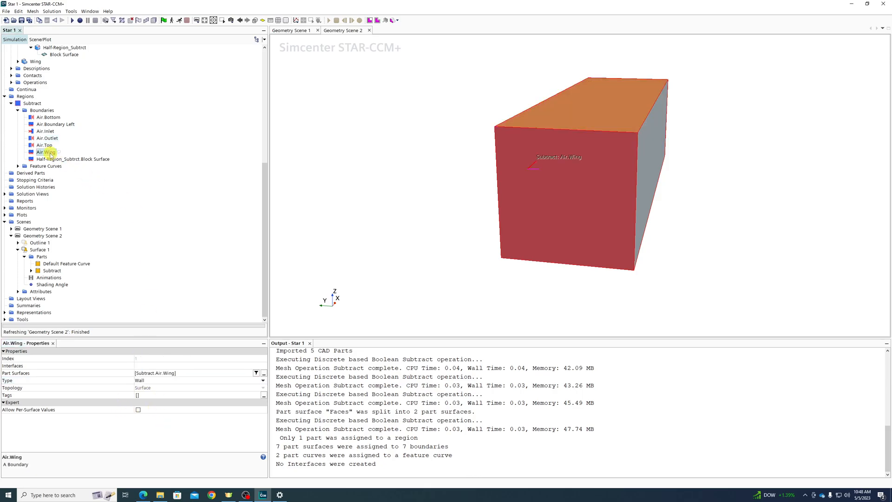
pyautogui.click(50, 159)
pyautogui.click(143, 380)
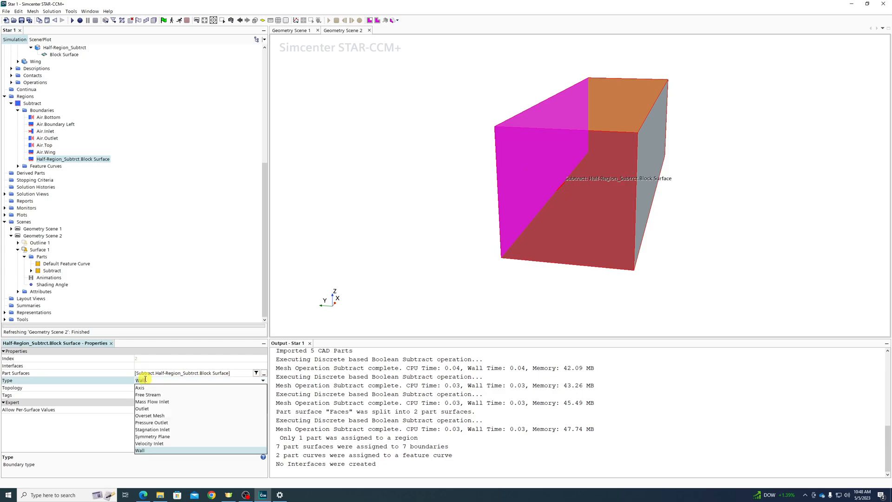
pyautogui.click(153, 437)
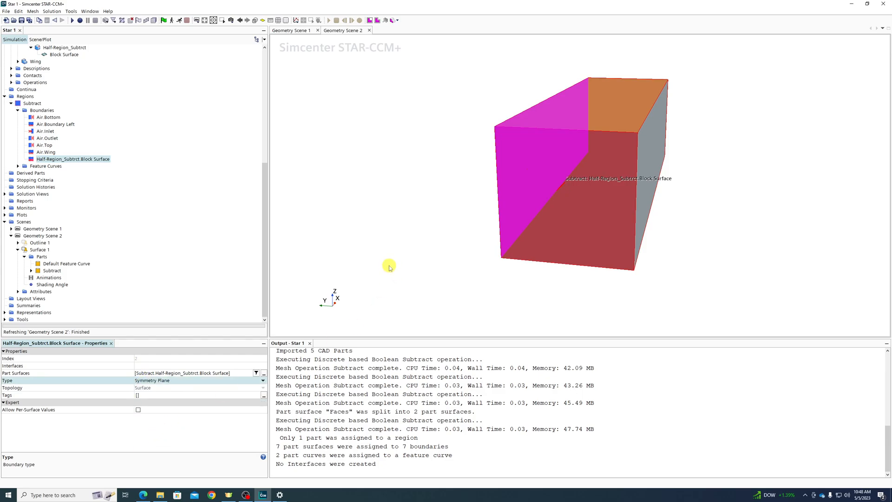
pyautogui.moveTo(387, 240); pyautogui.dragTo(436, 214)
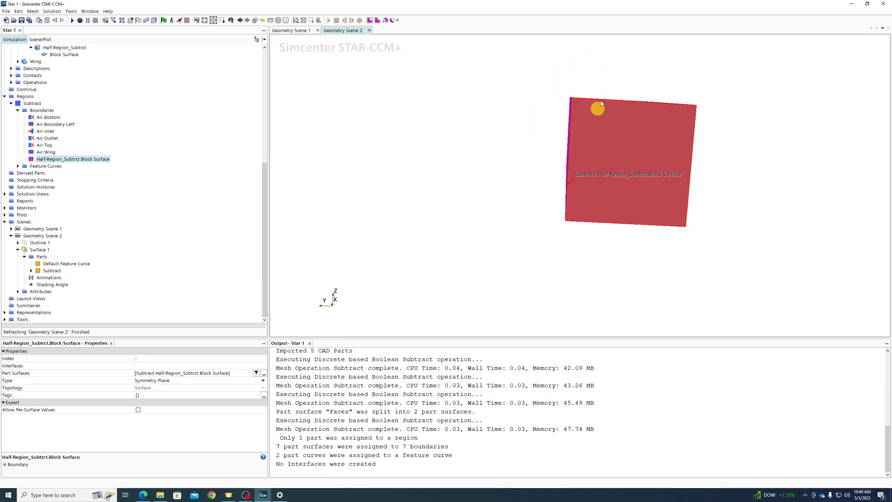
pyautogui.moveTo(773, 127); pyautogui.dragTo(777, 121)
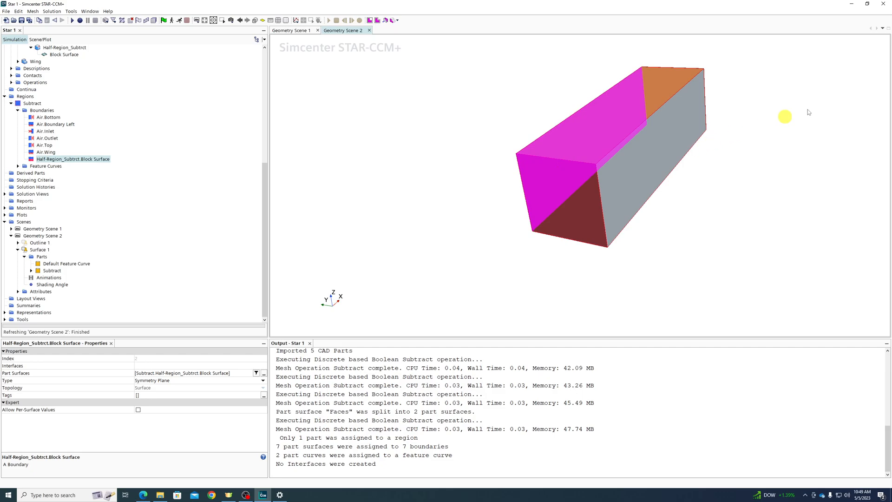
pyautogui.click(827, 102)
# Save the simulation to the Desktop under the name Wing Demo
pyautogui.click(8, 11)
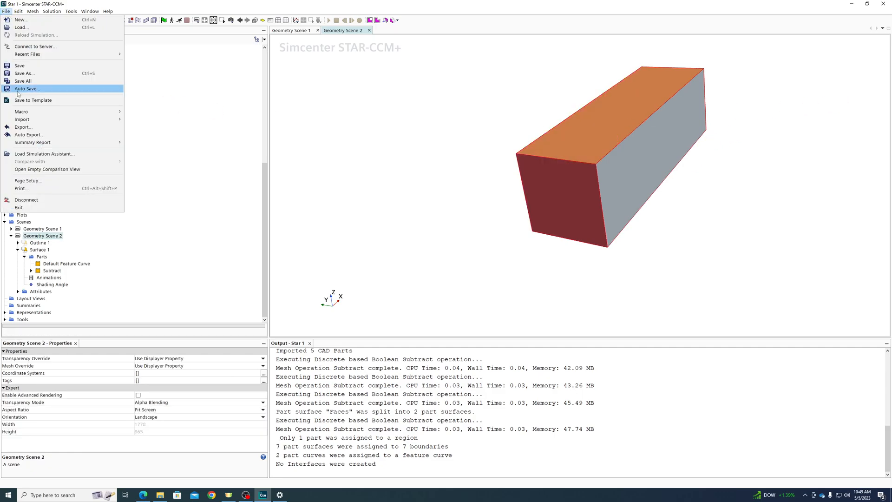
pyautogui.click(25, 74)
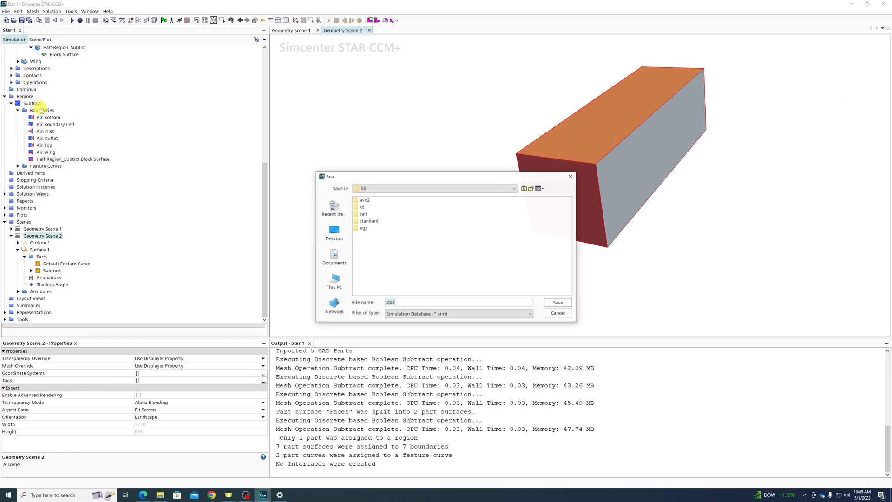
pyautogui.click(334, 280)
pyautogui.doubleClick(357, 207)
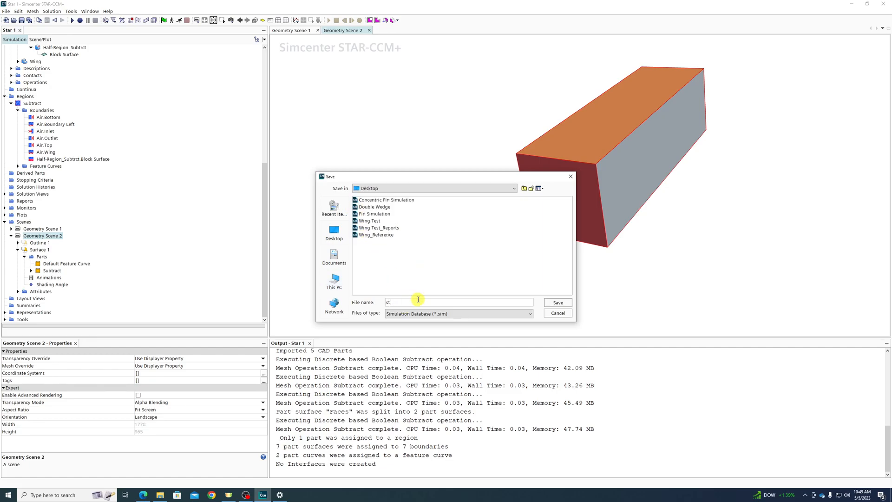
pyautogui.click(418, 303)
pyautogui.write('Wing Demo')
pyautogui.press('Return')
pyautogui.moveTo(505, 203); pyautogui.dragTo(676, 230)
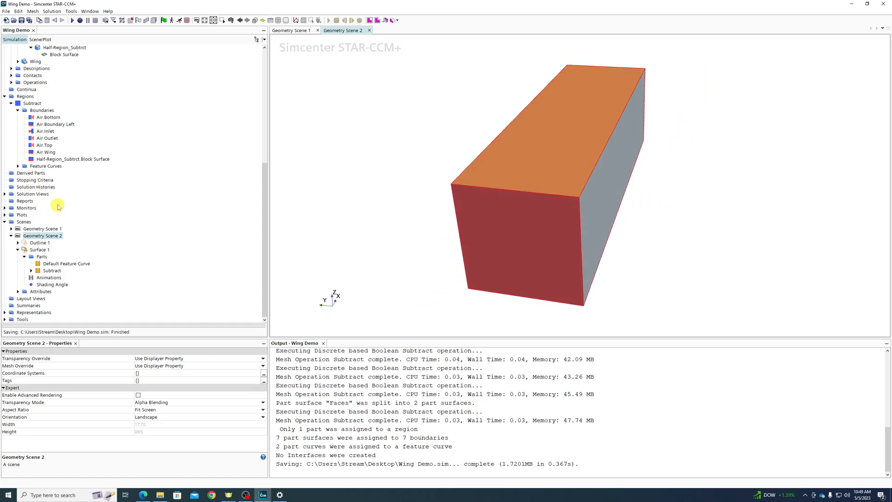
pyautogui.scroll(5, 55, 210)
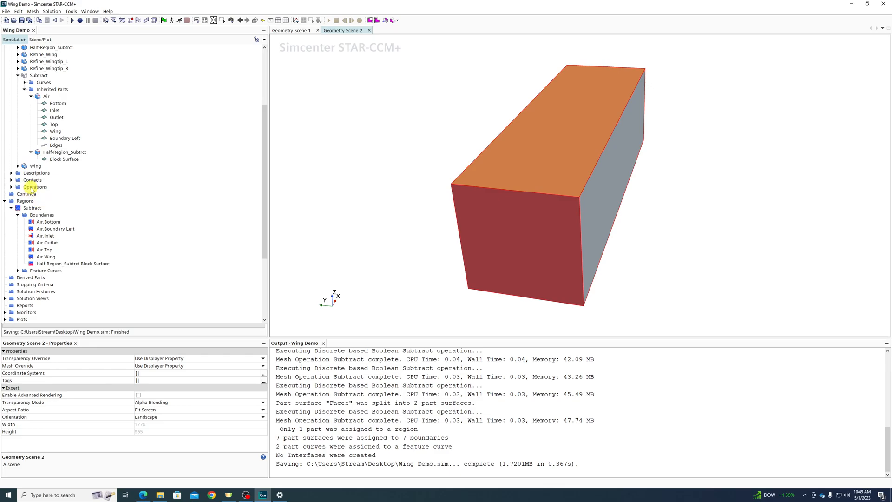
# Create a new physics continuum under Continua and rename it Air
pyautogui.click(23, 194)
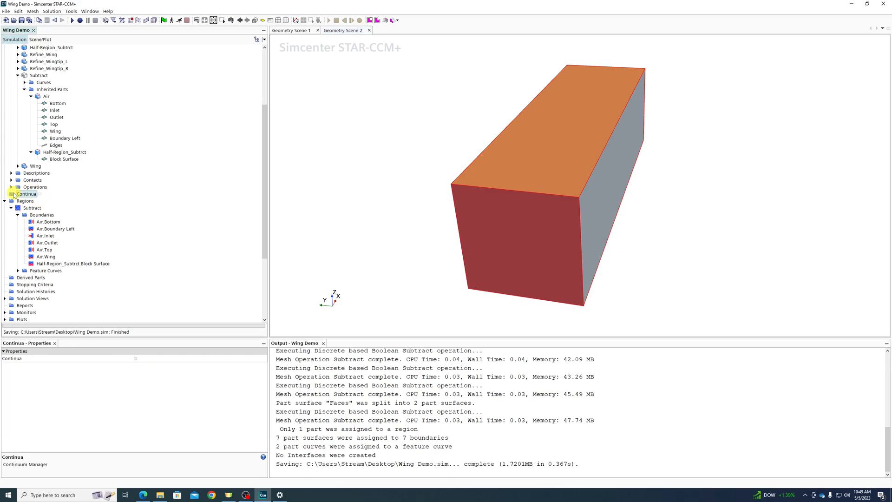
pyautogui.rightClick(14, 195)
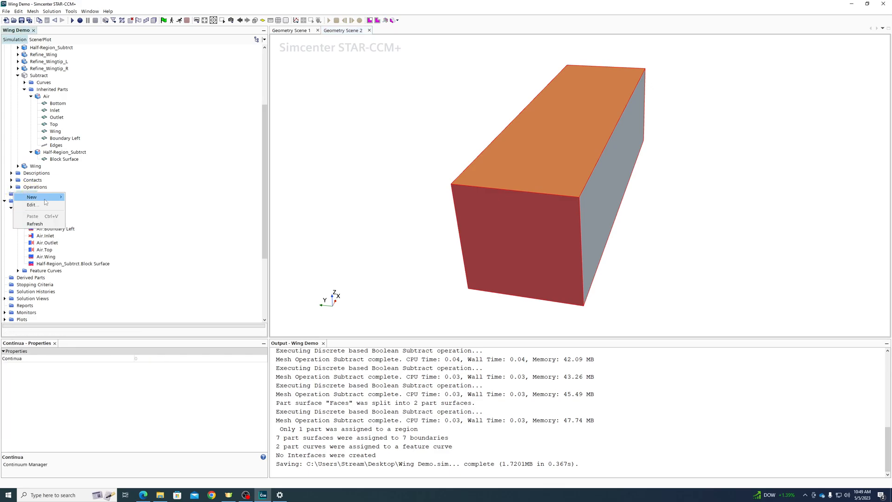
pyautogui.moveTo(45, 197)
pyautogui.click(113, 206)
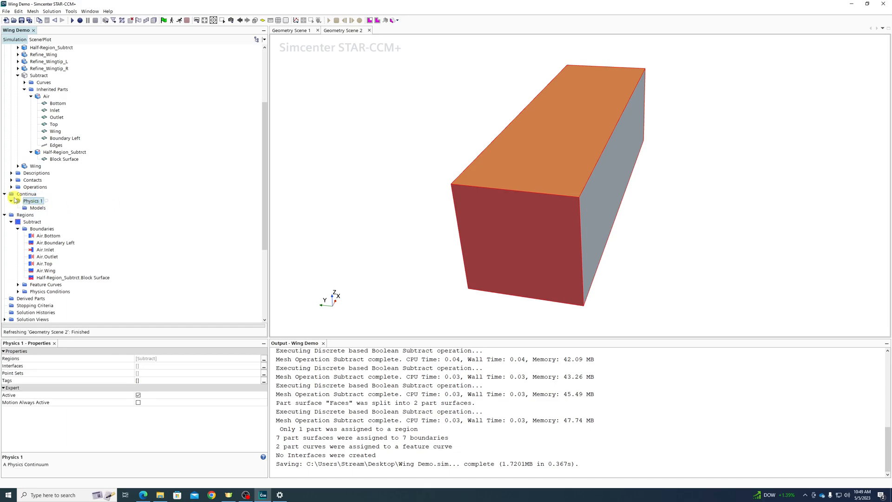
pyautogui.rightClick(31, 202)
pyautogui.click(70, 264)
pyautogui.press('Return')
# Start selecting models for the Air continuum and enable Three Dimensional, Gas and Segregated Flow
pyautogui.rightClick(25, 201)
pyautogui.click(47, 209)
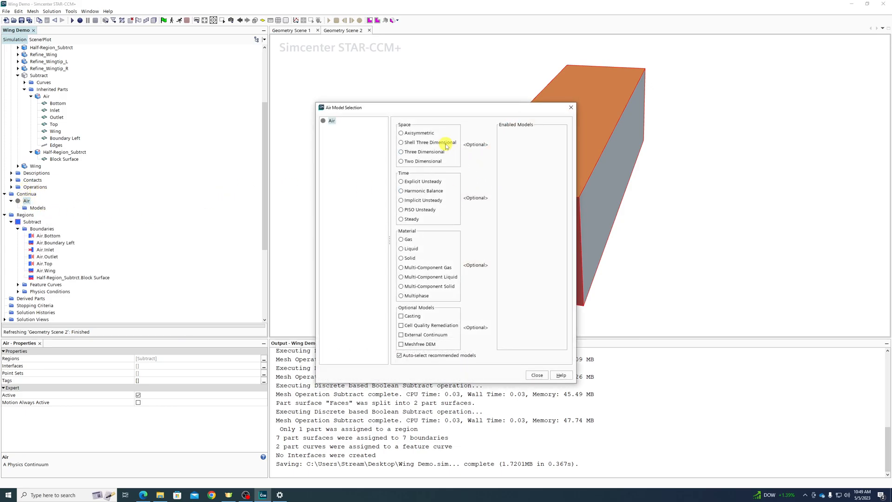
pyautogui.click(401, 152)
pyautogui.click(402, 134)
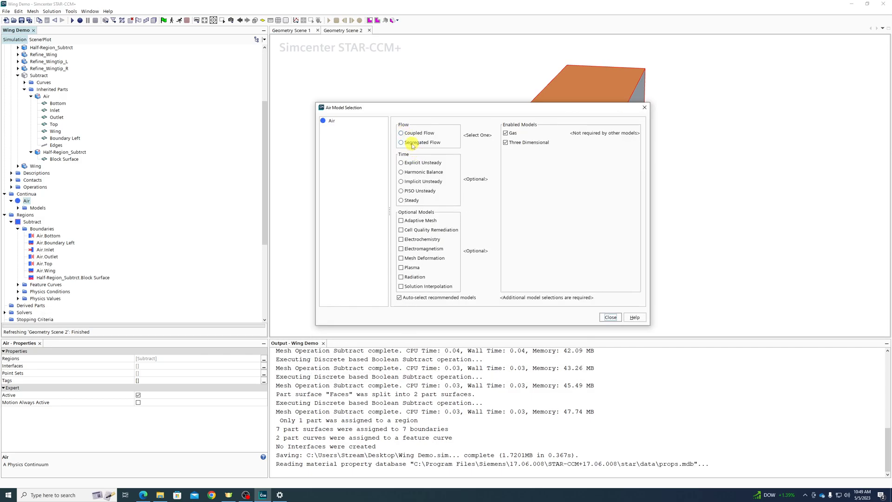
pyautogui.click(413, 144)
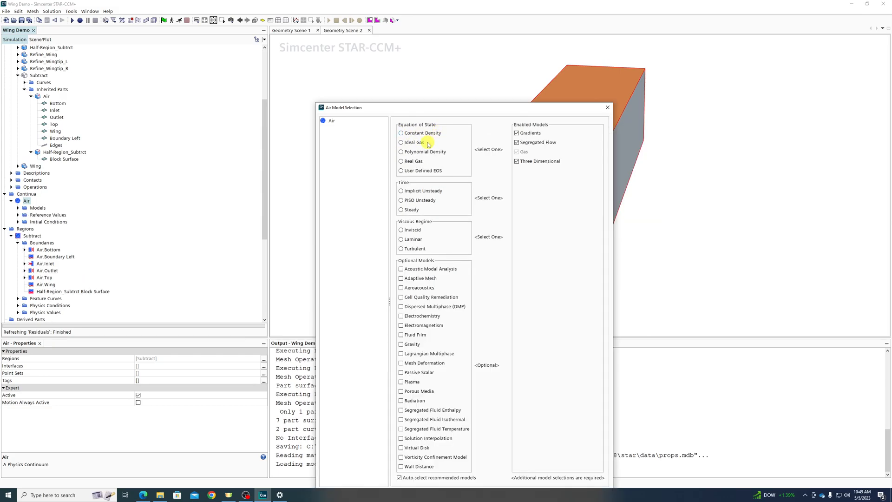
# Add the Ideal Gas, Steady and Turbulent models to the Air continuum and finish the model selection
pyautogui.click(411, 143)
pyautogui.click(407, 152)
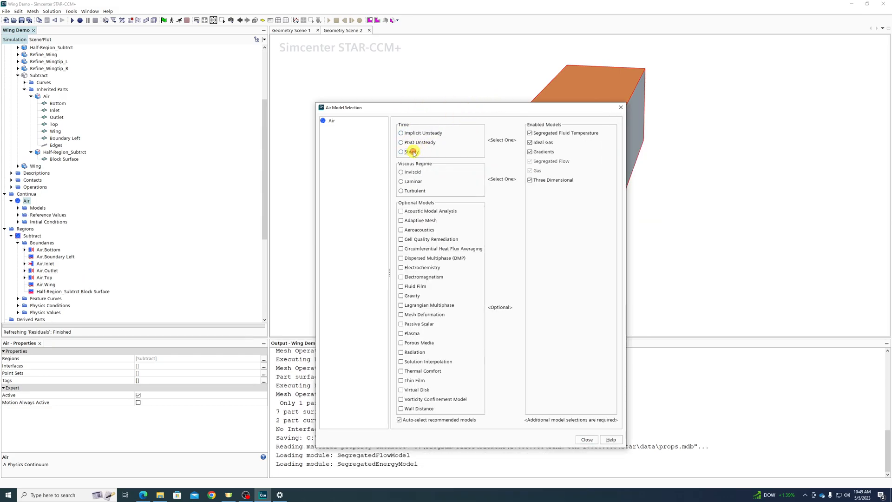
pyautogui.click(416, 152)
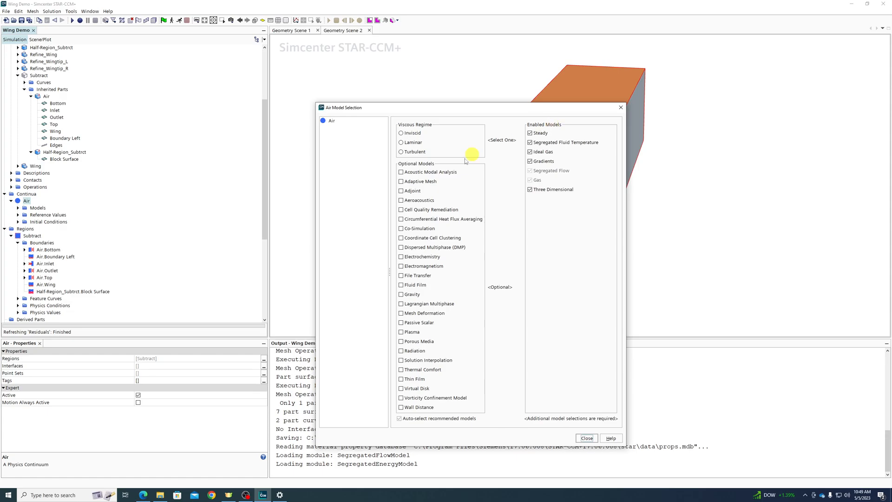
pyautogui.click(405, 154)
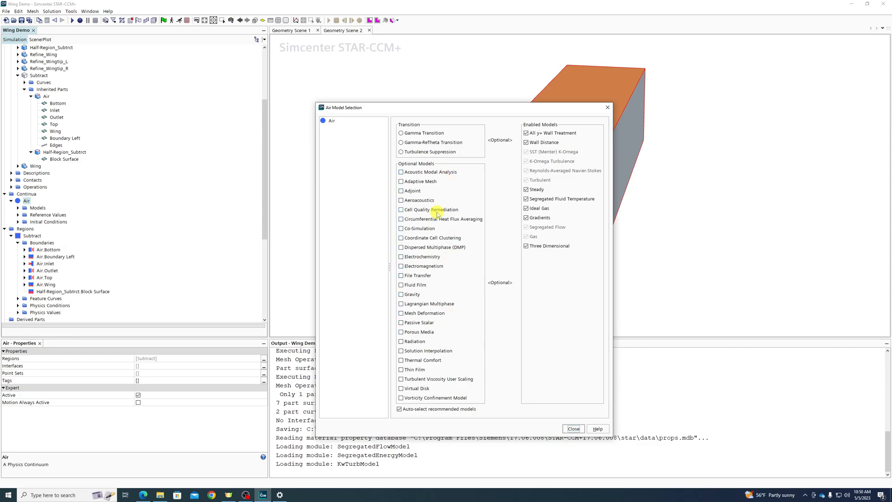
pyautogui.click(574, 429)
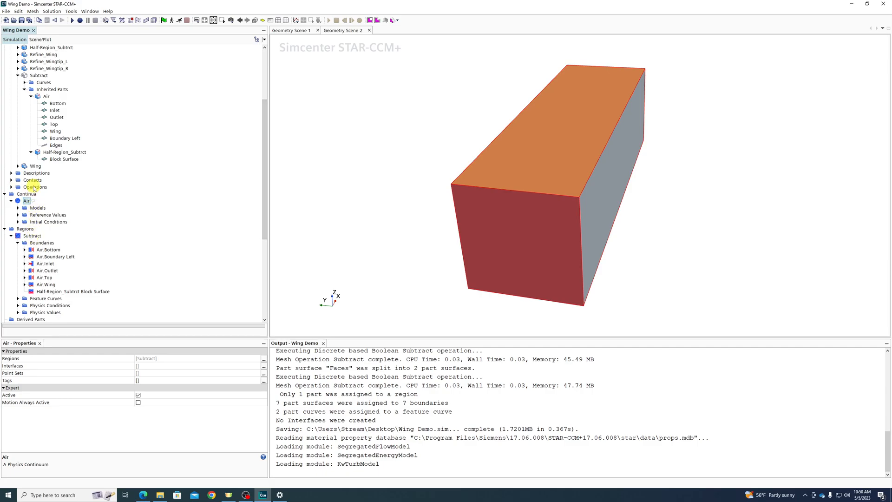
# Create an Automated Mesh operation with the Surface Remesher, Trimmed Cell Mesher and Prism Layer Mesher, without selecting any parts
pyautogui.click(11, 187)
pyautogui.rightClick(36, 187)
pyautogui.moveTo(54, 193)
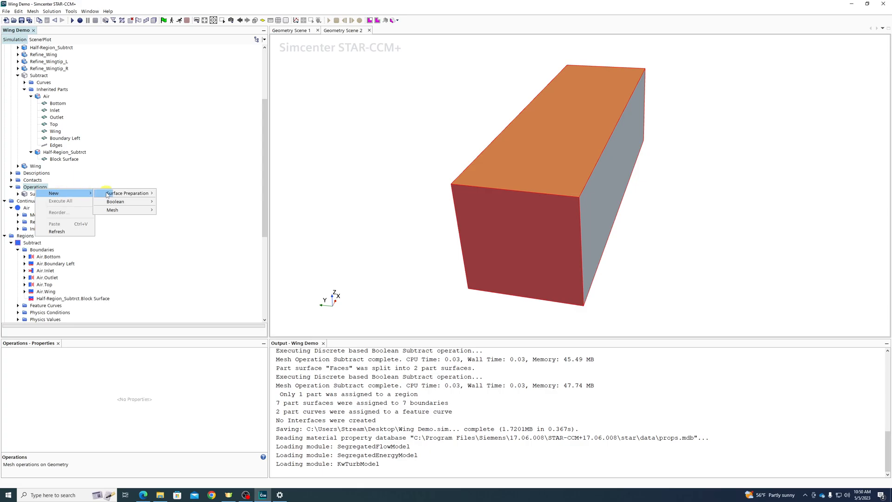
pyautogui.moveTo(116, 209)
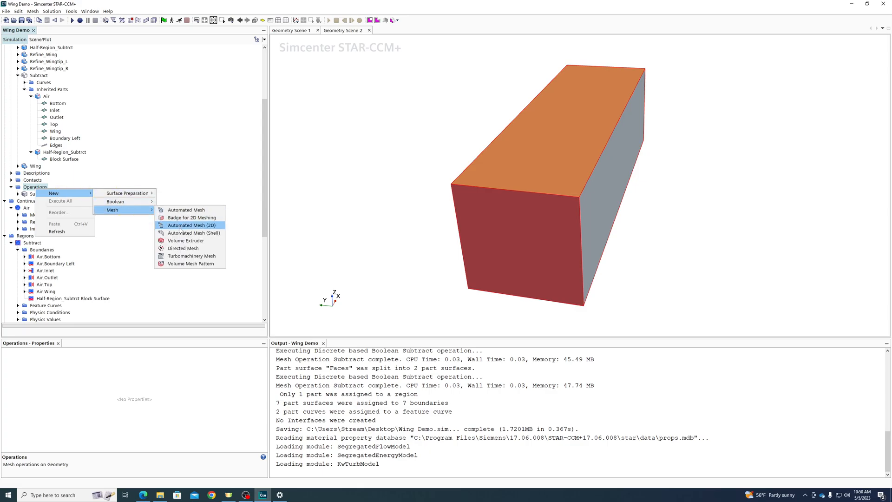
pyautogui.click(179, 210)
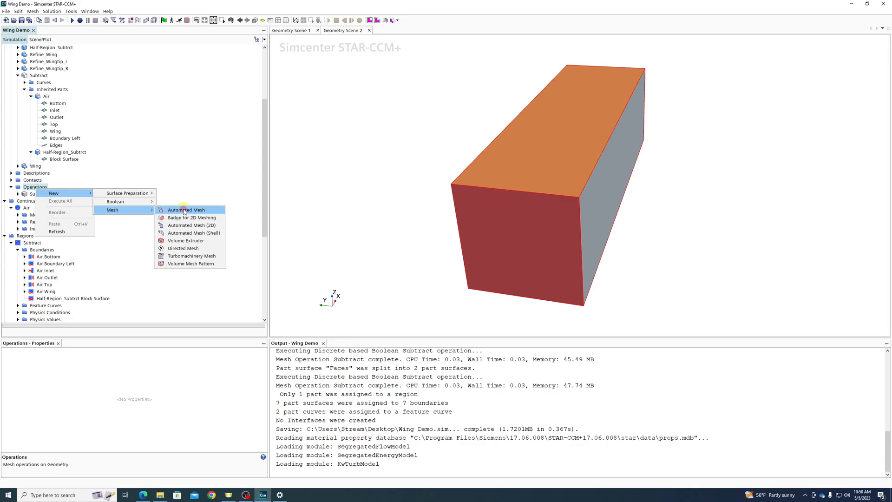
pyautogui.click(184, 210)
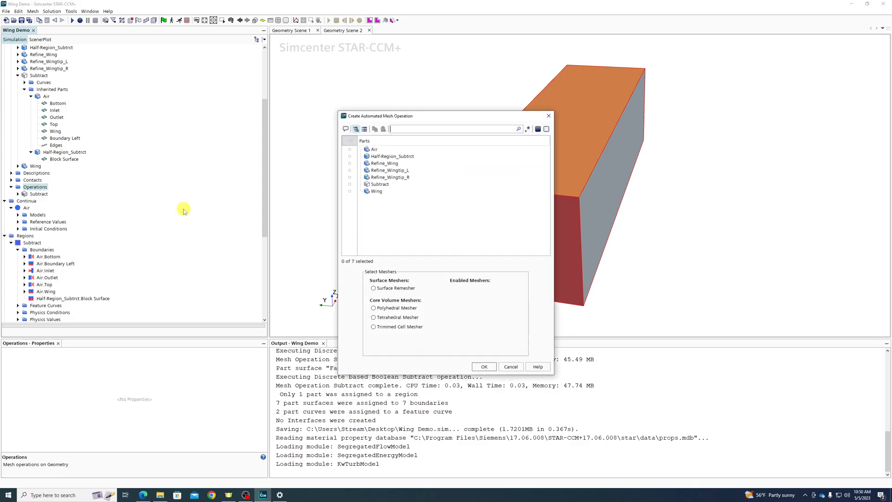
pyautogui.click(415, 289)
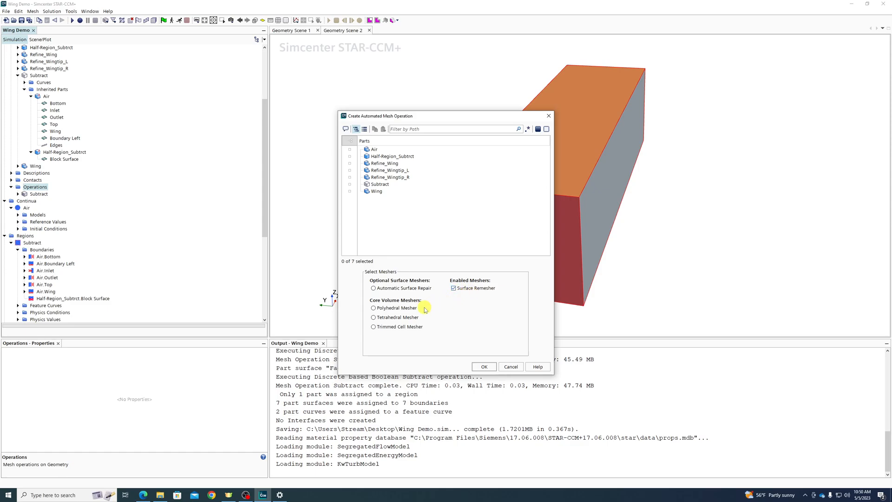
pyautogui.click(390, 328)
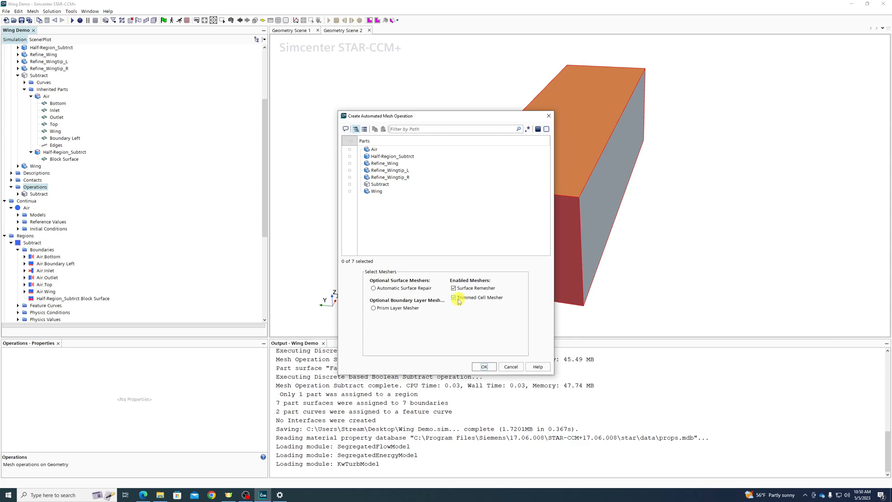
pyautogui.click(394, 309)
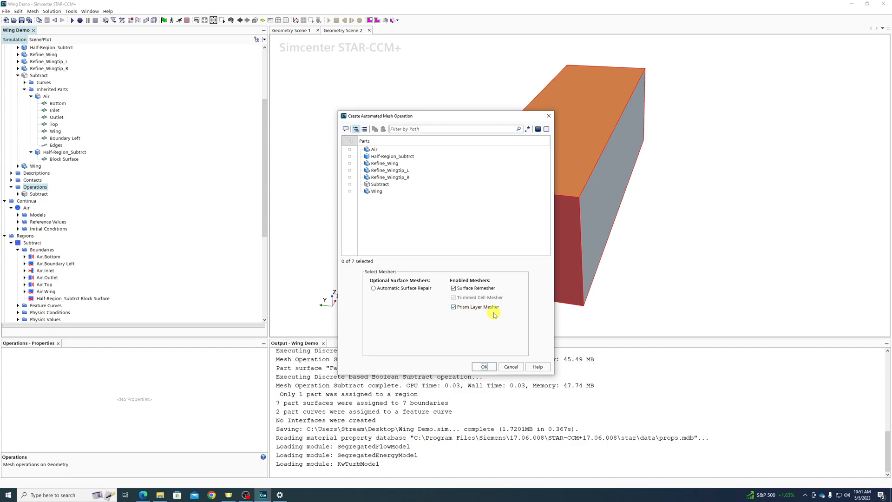
pyautogui.click(486, 366)
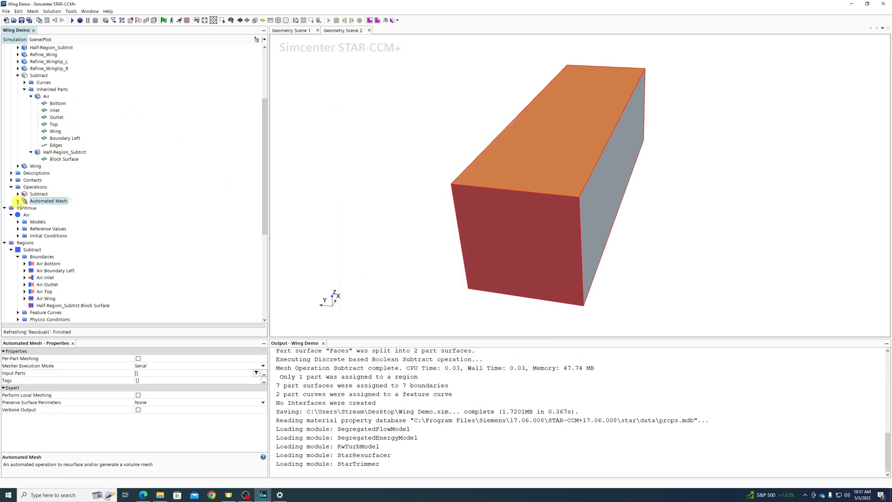
# Set the Automated Mesh operation's default Base Size to 5 cm
pyautogui.click(18, 201)
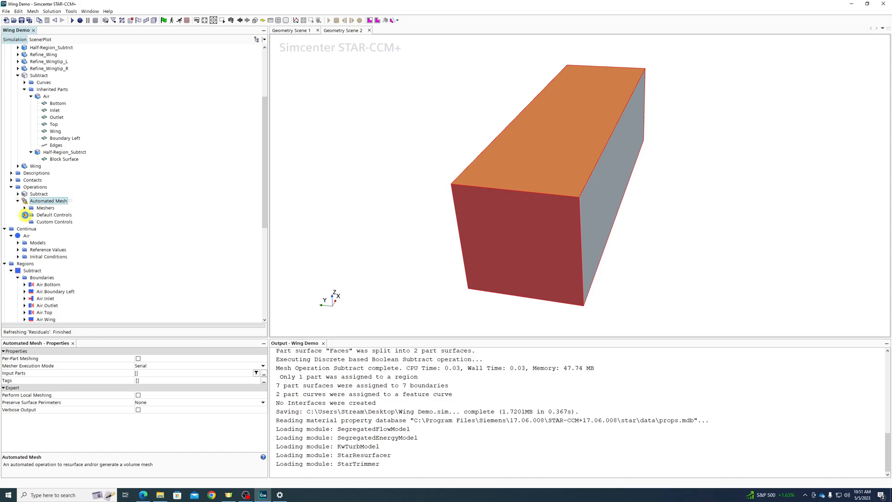
pyautogui.click(25, 215)
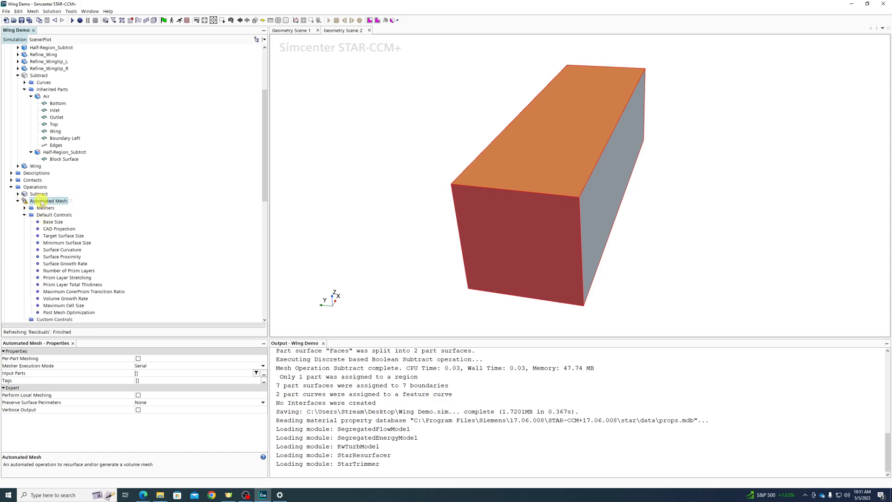
pyautogui.moveTo(614, 206); pyautogui.dragTo(649, 208)
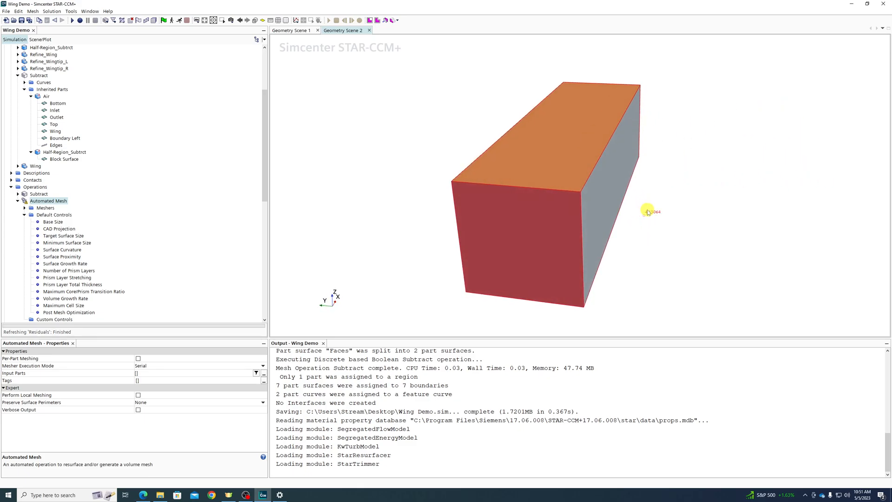
pyautogui.click(48, 222)
pyautogui.click(177, 358)
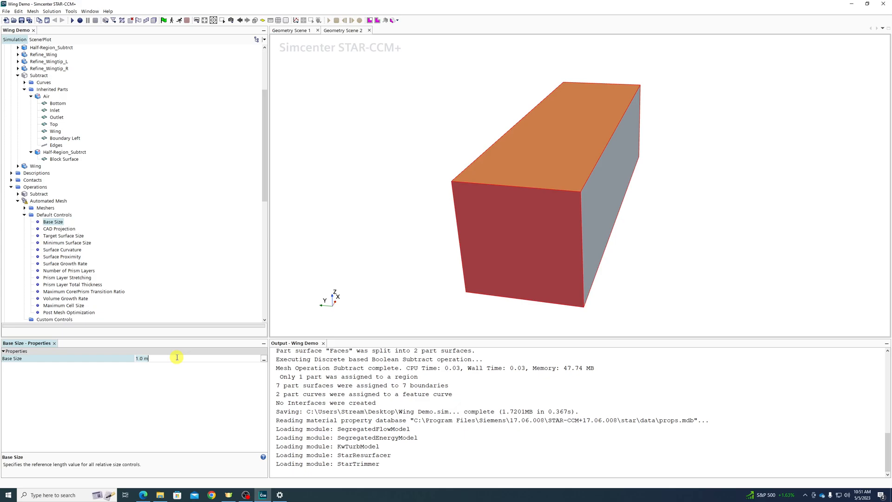
pyautogui.write('10')
pyautogui.press('BackSpace')
pyautogui.write('5 cm')
pyautogui.press('Return')
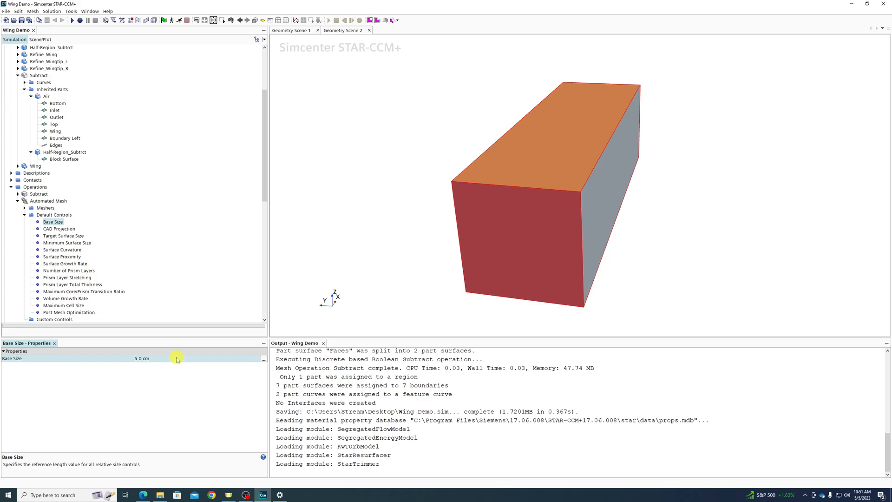
# Set the default Minimum Surface Size to 12.5 percent of base
pyautogui.click(67, 229)
pyautogui.click(65, 236)
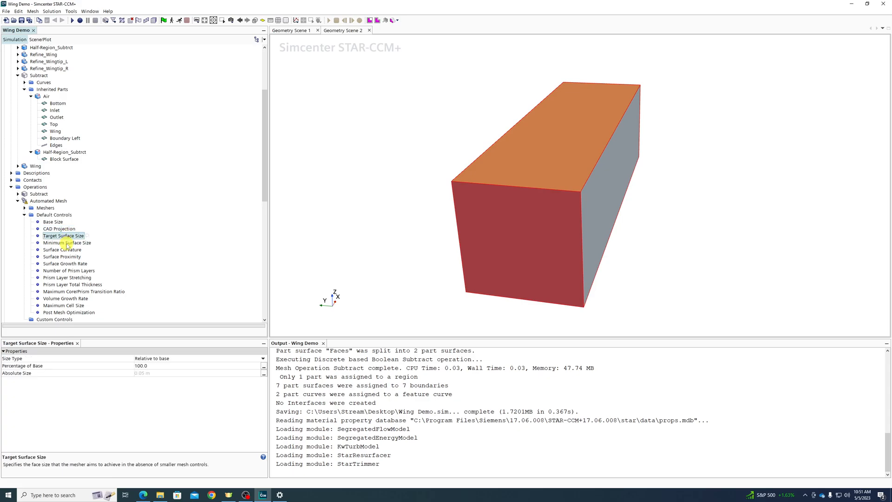
pyautogui.click(67, 243)
pyautogui.scroll(-2, 70, 232)
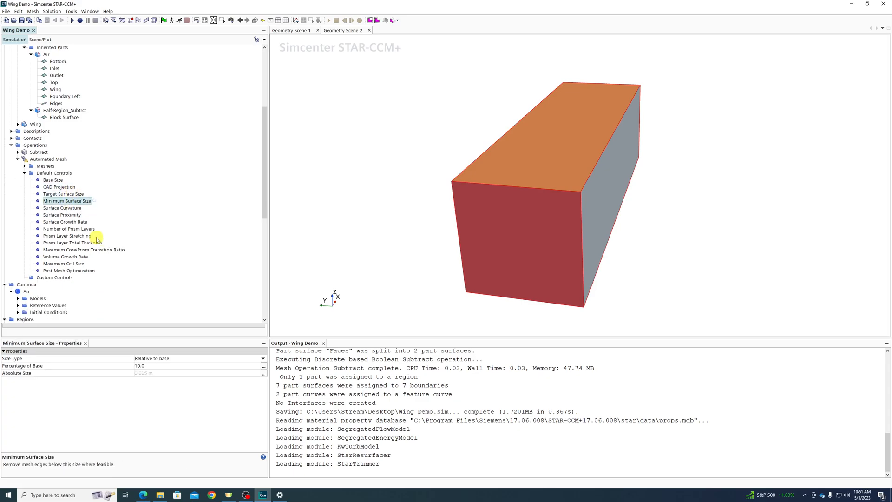
pyautogui.click(153, 367)
pyautogui.hotkey('ctrl', 'a')
pyautogui.write('12.5')
pyautogui.press('Return')
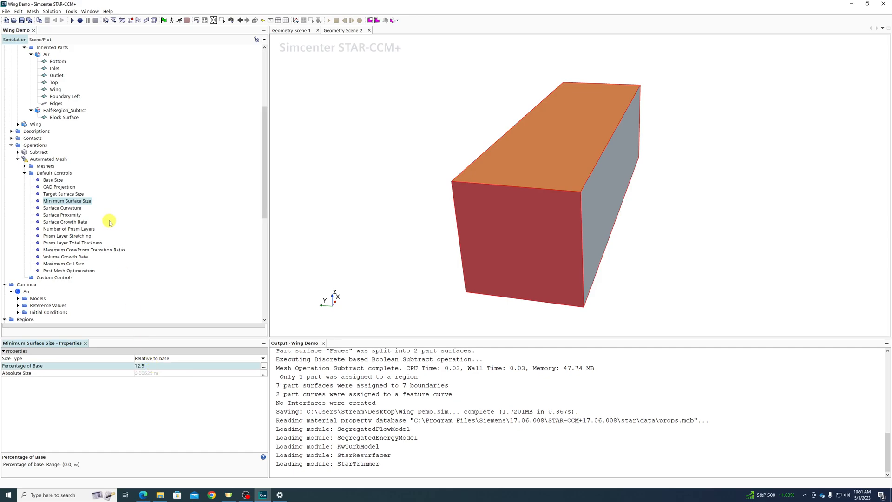
pyautogui.click(66, 201)
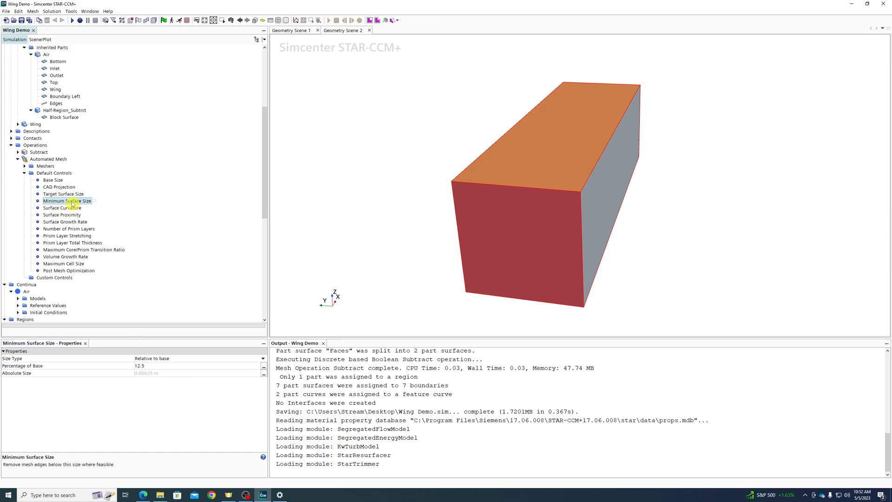
# Set the Default Growth Rate of the mesh's Volume Growth Rate control to Very Slow
pyautogui.click(69, 243)
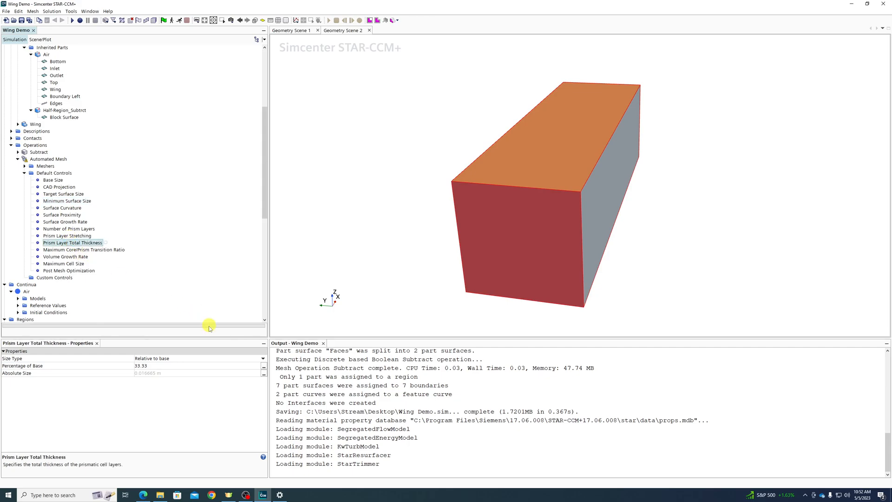
pyautogui.click(163, 365)
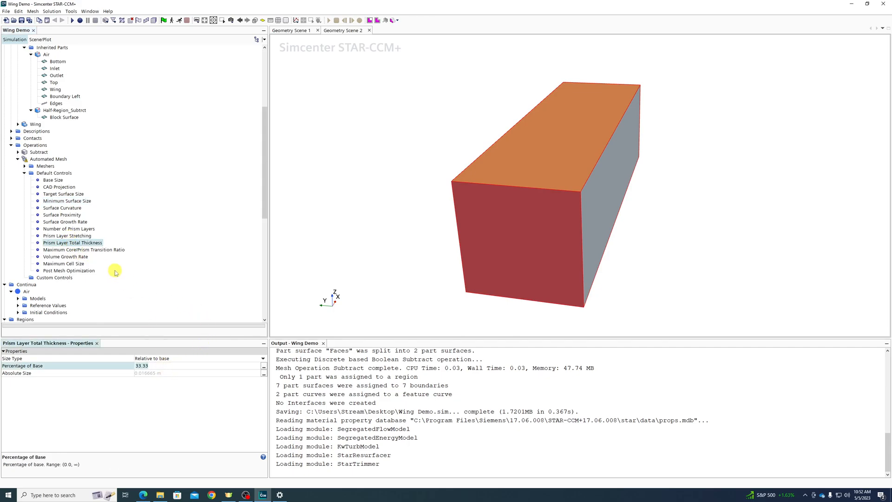
pyautogui.click(74, 256)
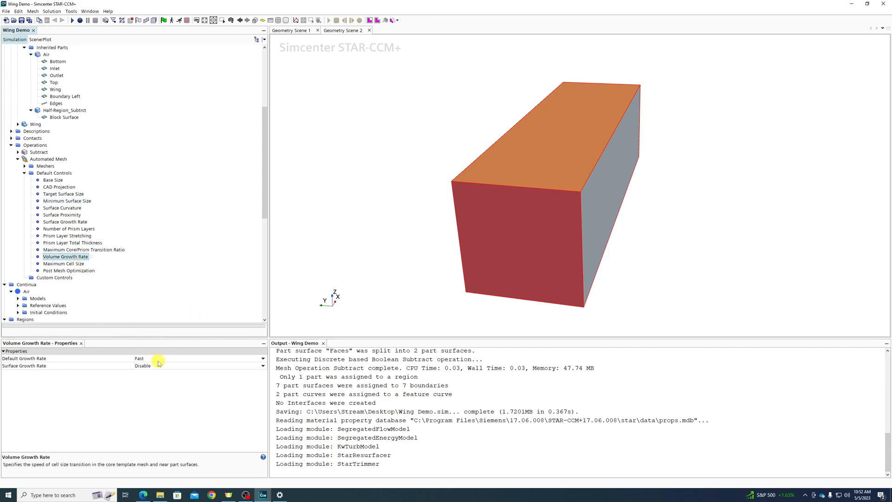
pyautogui.click(158, 359)
pyautogui.click(154, 368)
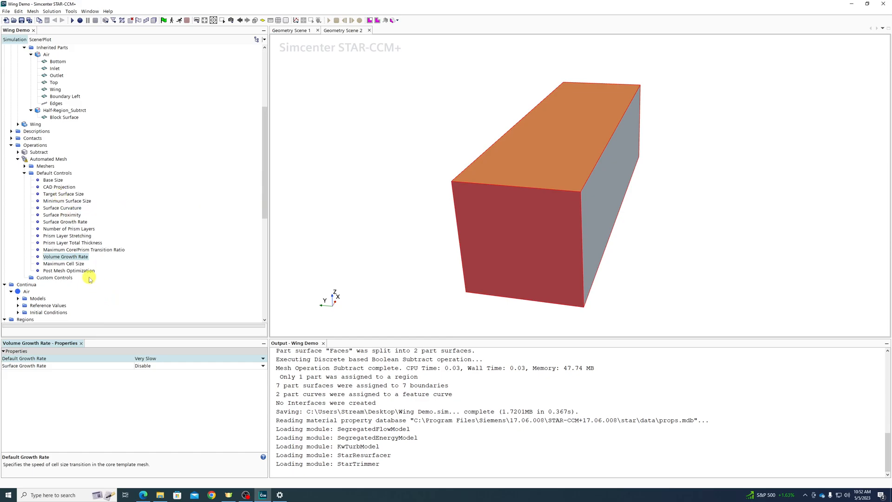
# Set the default Maximum Cell Size to 1600 percent of base
pyautogui.click(72, 264)
pyautogui.click(167, 366)
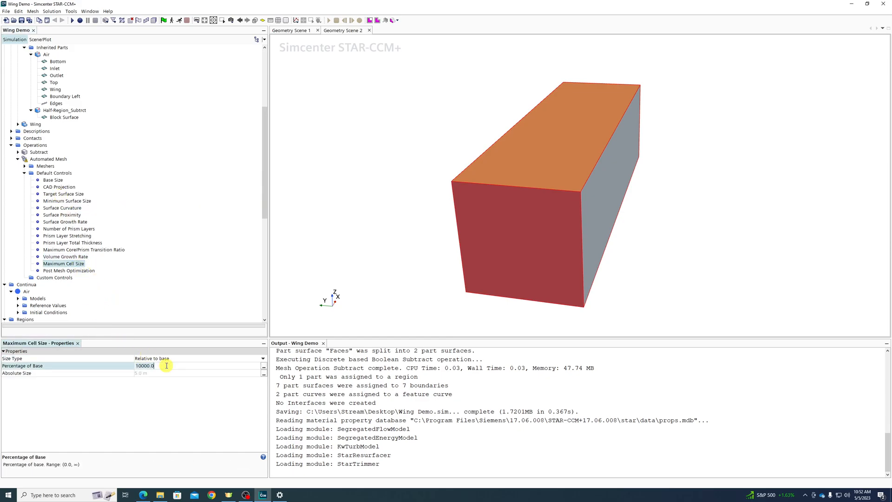
pyautogui.write('1600')
pyautogui.press('Return')
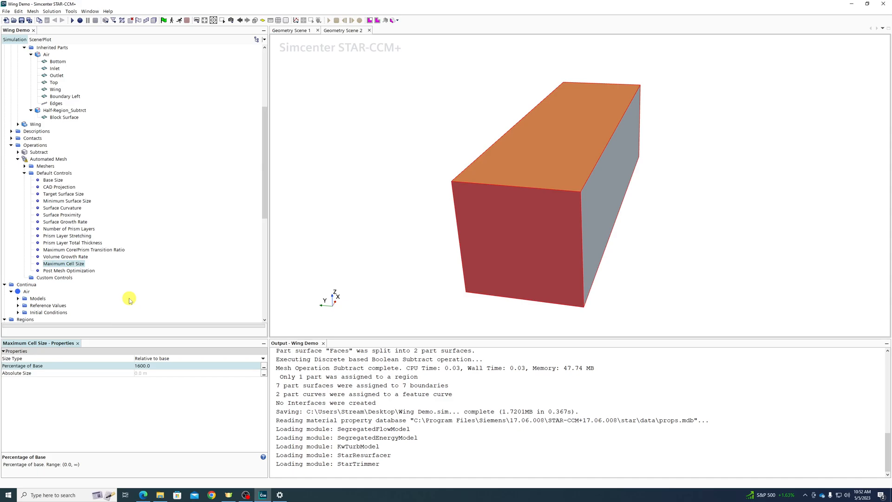
# Set the default Number of Prism Layers to 6
pyautogui.click(75, 231)
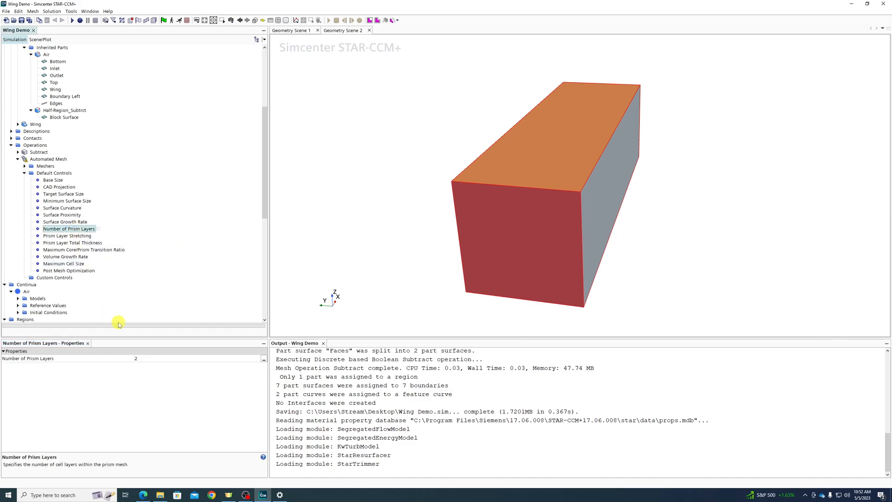
pyautogui.click(150, 357)
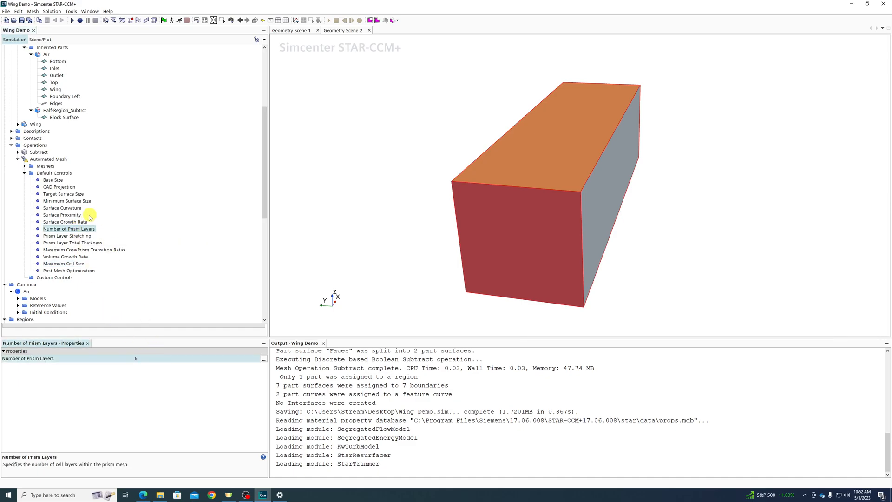
# Set the default Number of Prism Layers to 0
pyautogui.click(75, 244)
pyautogui.click(79, 230)
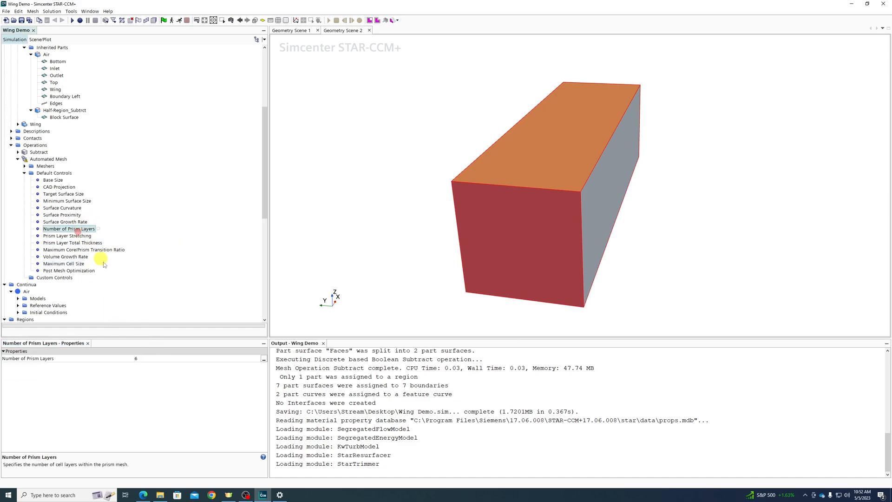
pyautogui.click(149, 358)
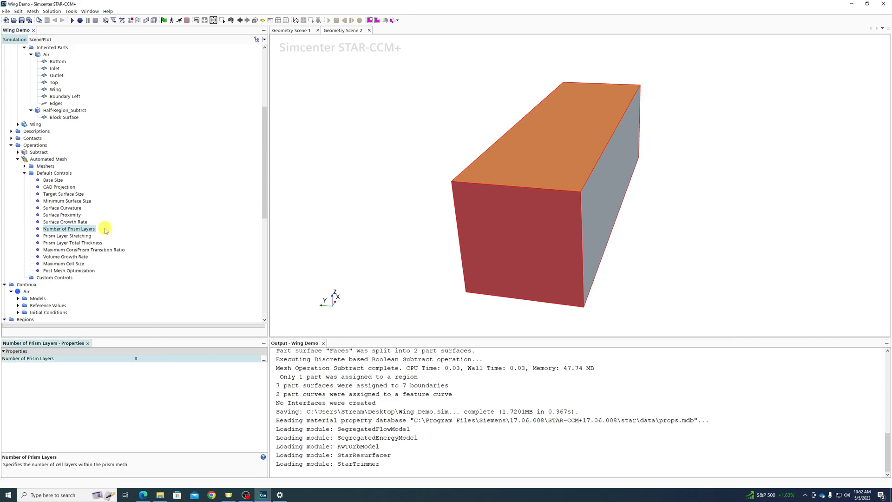
# Set the mesh's default Surface Growth Rate to Slow
pyautogui.click(82, 223)
pyautogui.click(144, 358)
pyautogui.click(144, 358)
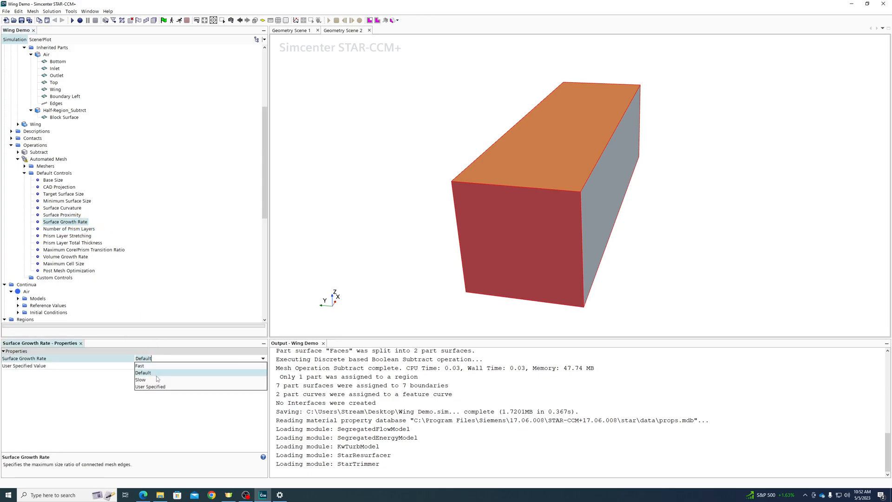
pyautogui.click(156, 380)
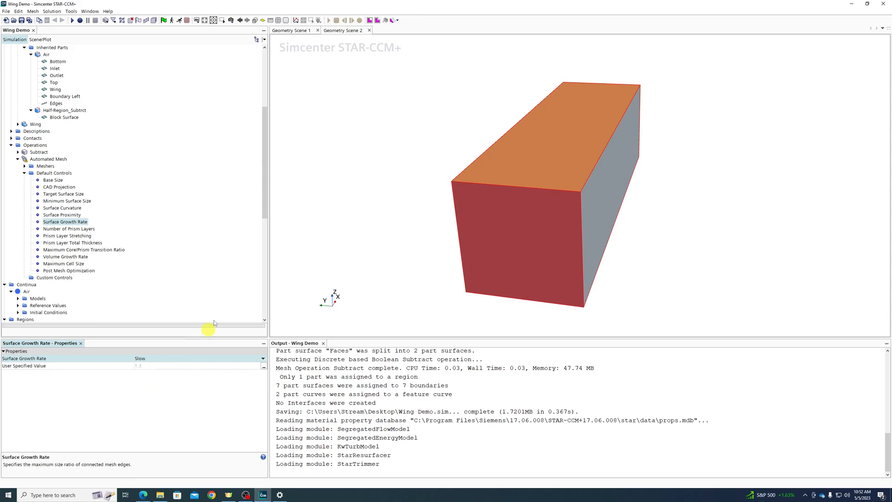
# Review the default surface curvature, surface proximity, minimum and target surface size, CAD projection and base size controls
pyautogui.click(64, 208)
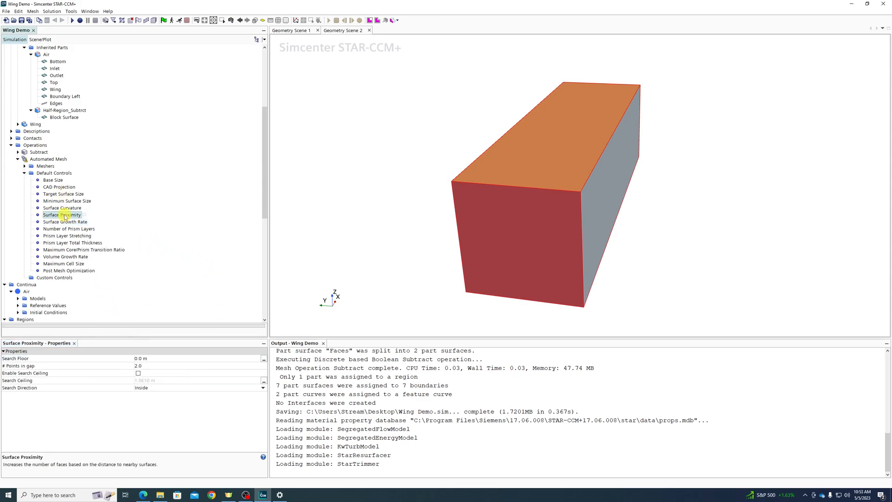
pyautogui.click(51, 215)
pyautogui.click(58, 201)
pyautogui.click(51, 194)
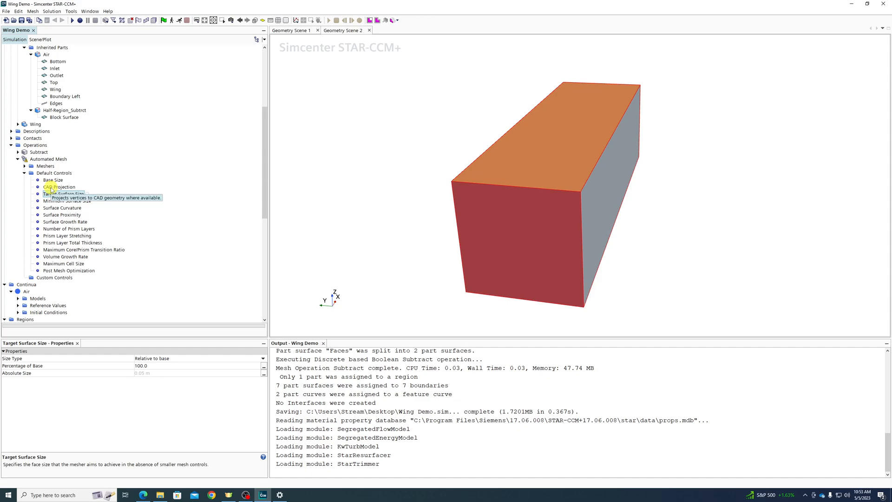
pyautogui.click(51, 188)
pyautogui.click(51, 180)
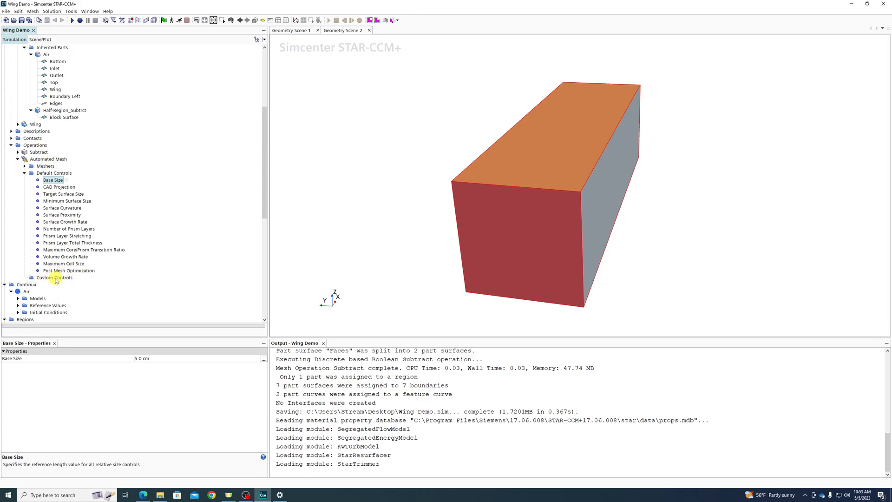
# Assign the Subtract part as the input part of the Automated Mesh operation
pyautogui.rightClick(56, 159)
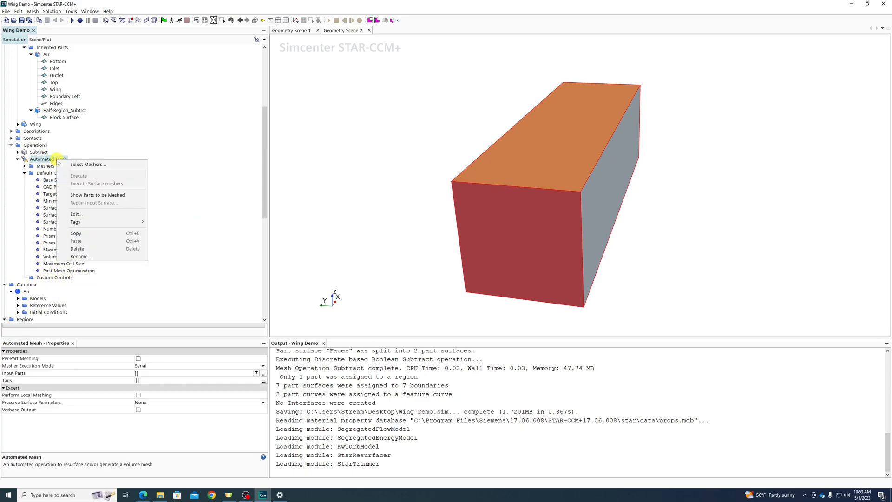
pyautogui.click(110, 138)
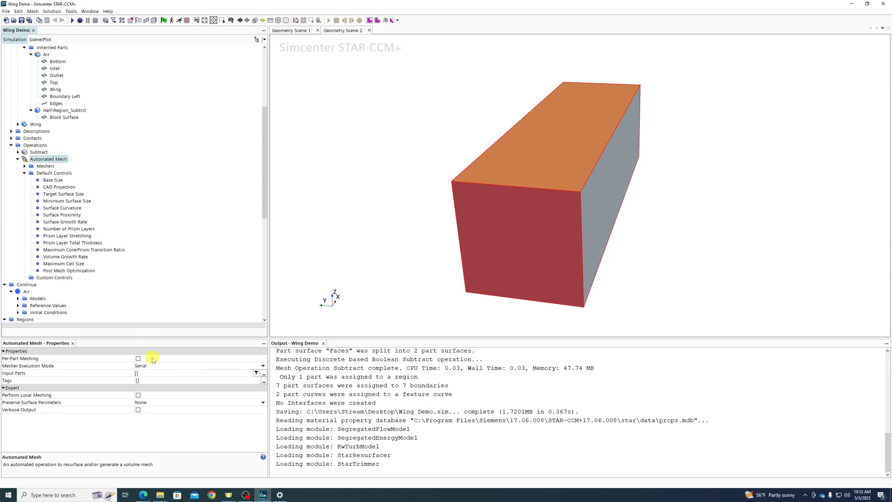
pyautogui.click(144, 373)
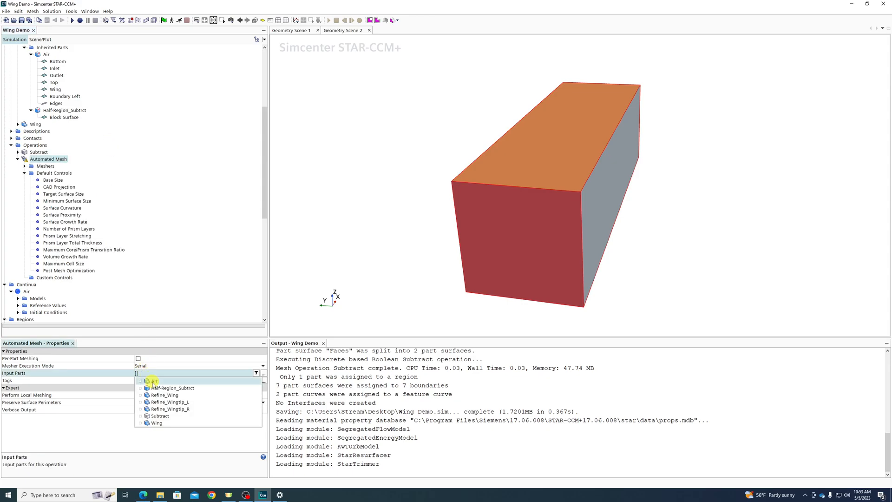
pyautogui.click(155, 295)
# Set the Automated Mesh operation's Mesher Execution Mode to Parallel and execute the operation
pyautogui.click(146, 365)
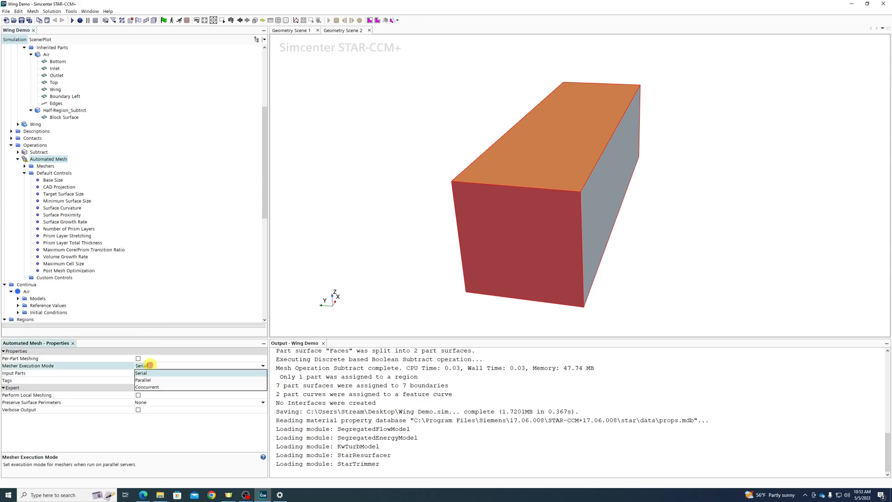
pyautogui.click(149, 272)
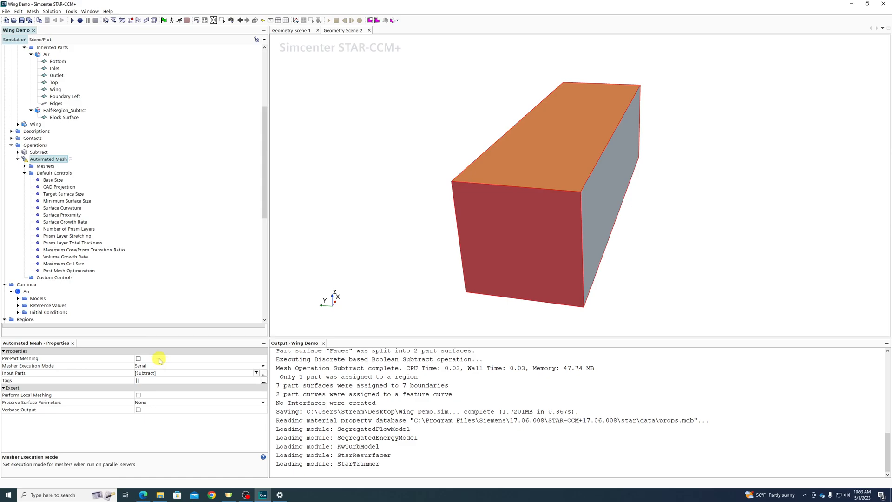
pyautogui.moveTo(145, 342); pyautogui.dragTo(147, 224)
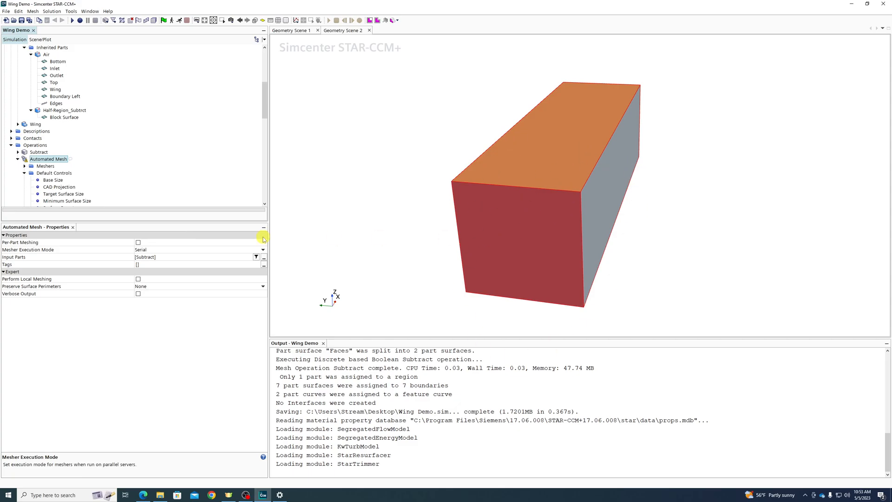
pyautogui.click(144, 251)
pyautogui.click(144, 251)
pyautogui.click(146, 264)
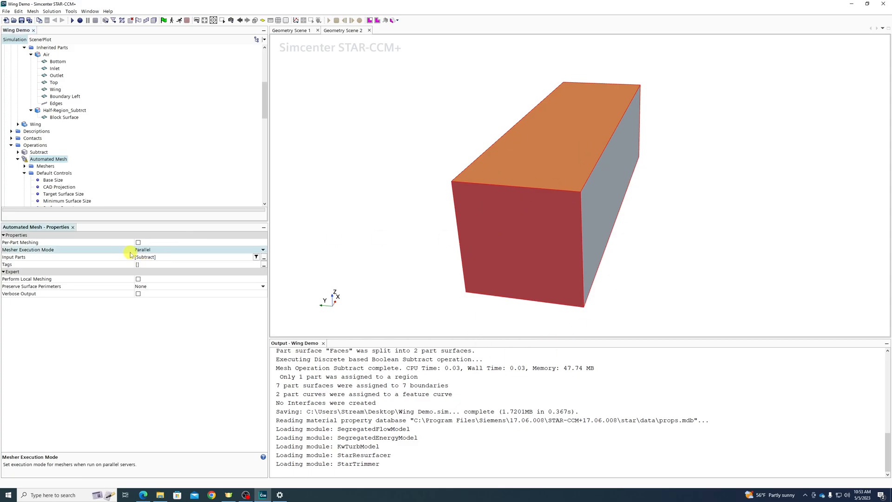
pyautogui.rightClick(41, 160)
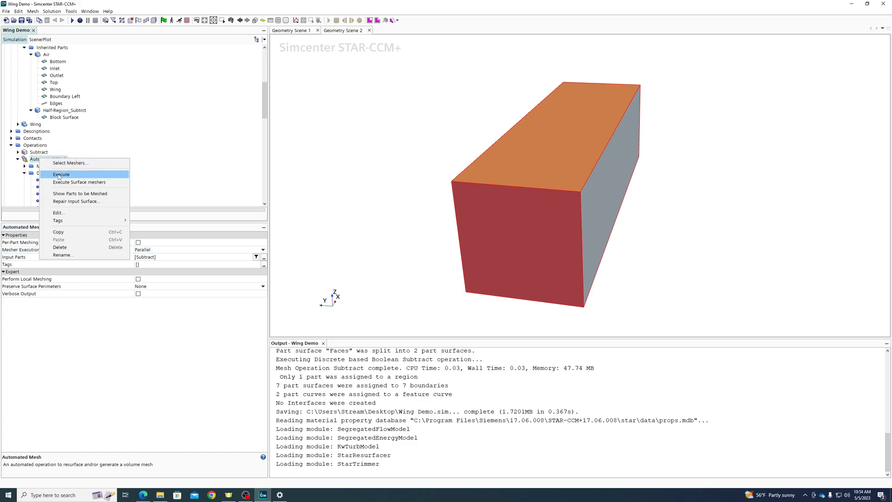
pyautogui.click(59, 176)
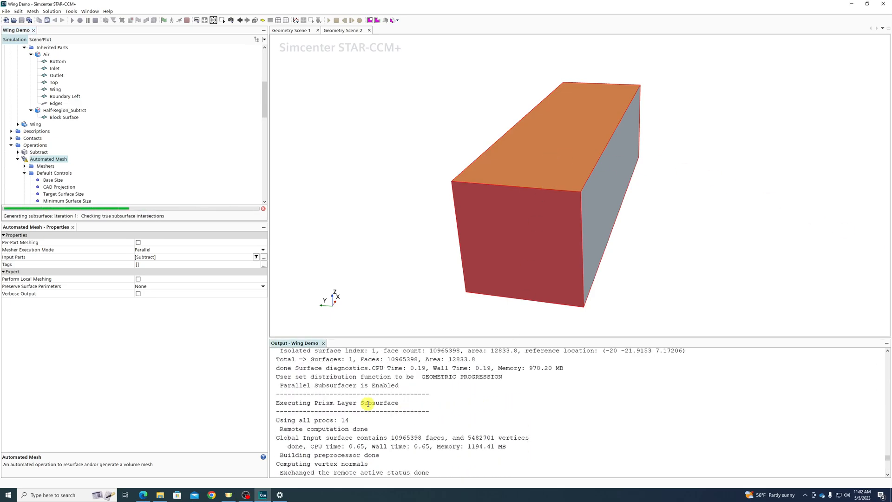
# Follow the meshing progress in the output log through the prism layer subsurface, trimmer and mesh conversion stages
pyautogui.moveTo(314, 403); pyautogui.dragTo(405, 404)
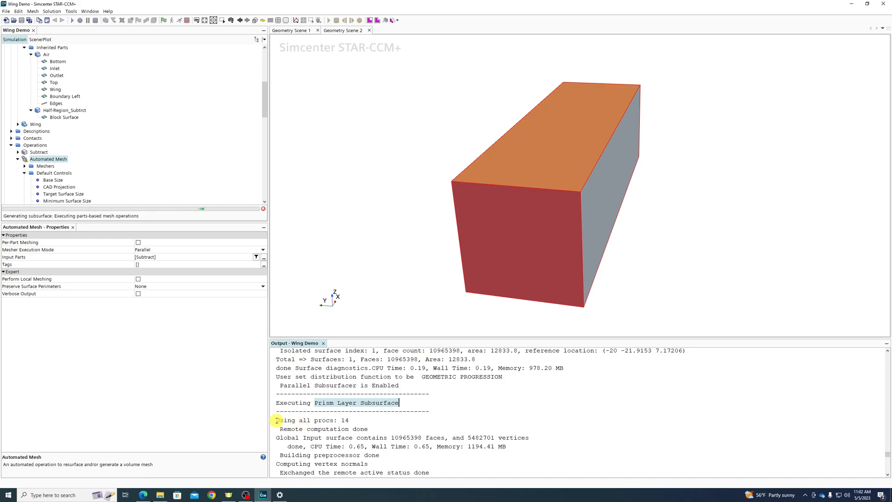
pyautogui.moveTo(277, 421); pyautogui.dragTo(344, 421)
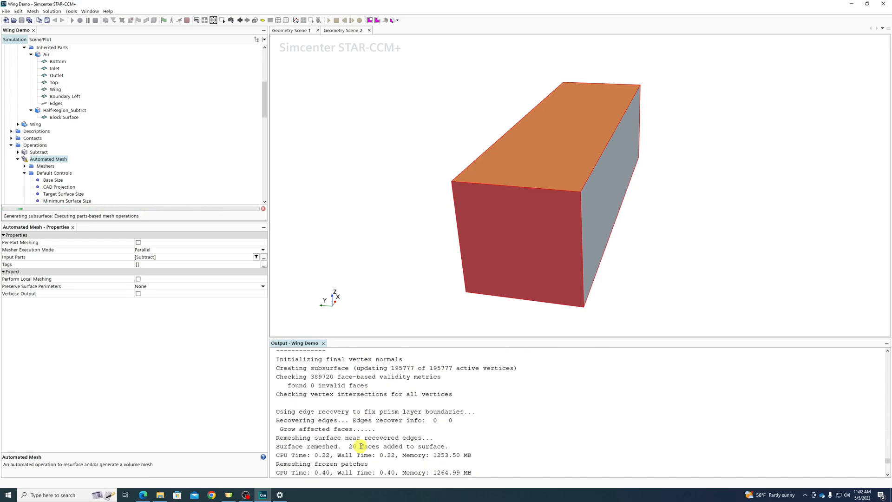
pyautogui.moveTo(445, 412); pyautogui.dragTo(465, 412)
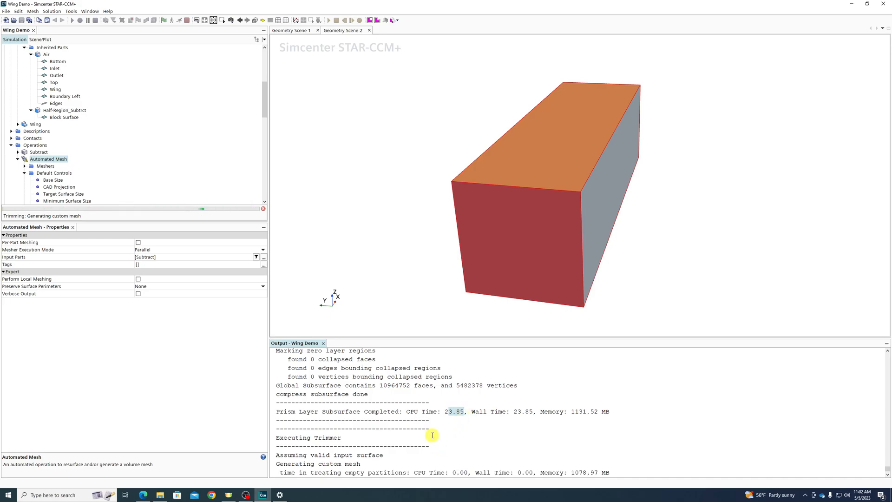
pyautogui.tripleClick(294, 429)
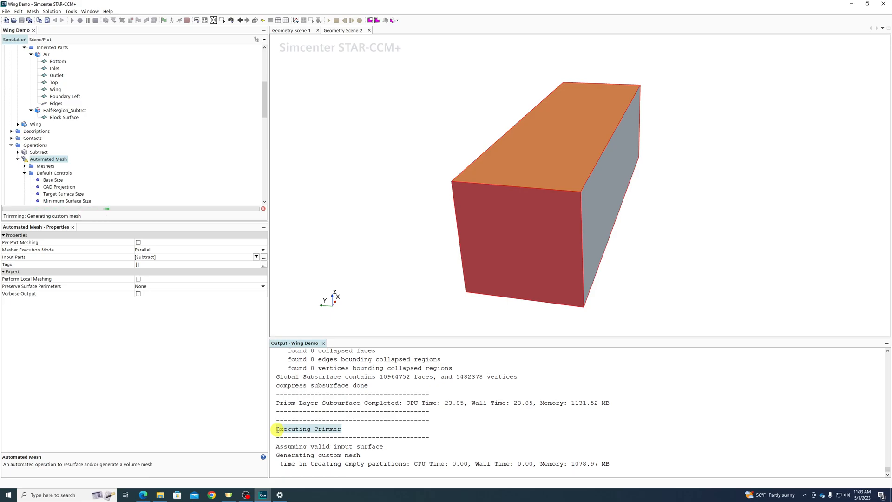
pyautogui.click(278, 429)
pyautogui.moveTo(278, 429); pyautogui.dragTo(342, 429)
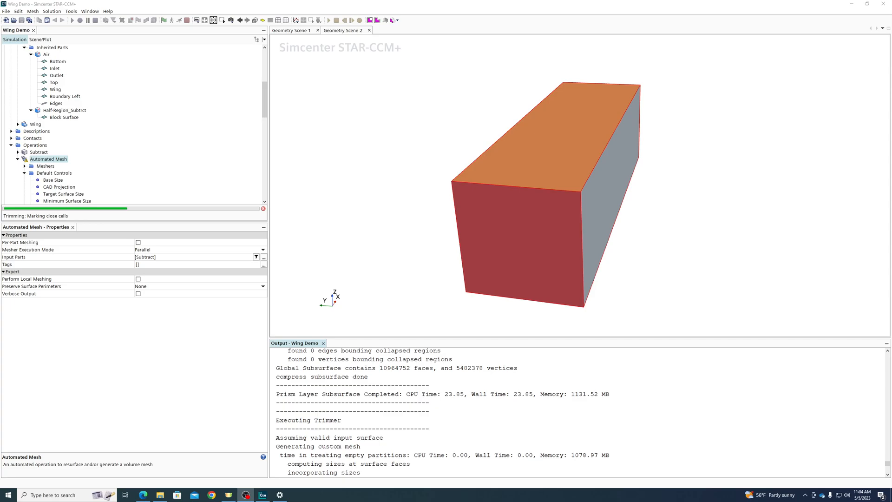
pyautogui.scroll(3, 488, 214)
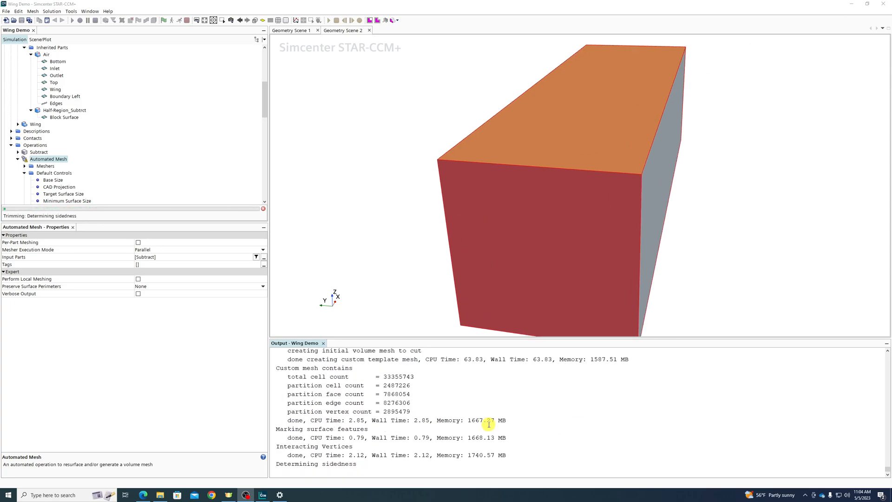
pyautogui.scroll(1, 489, 423)
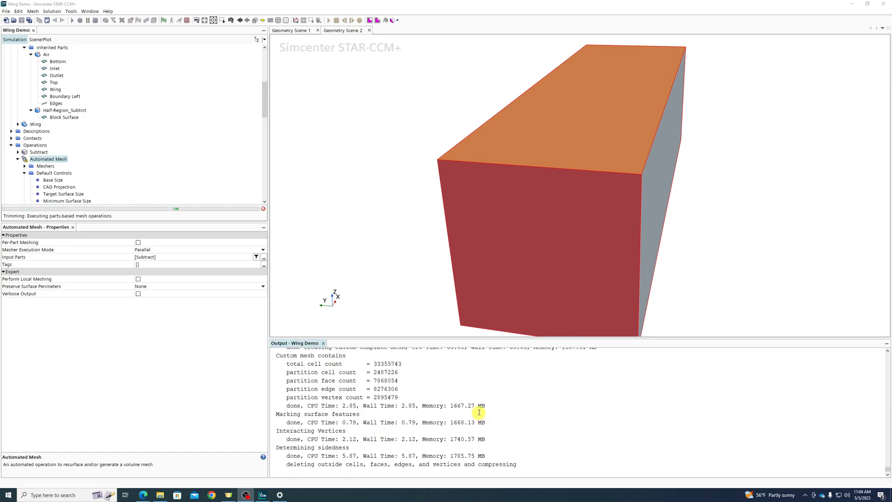
pyautogui.scroll(4, 476, 408)
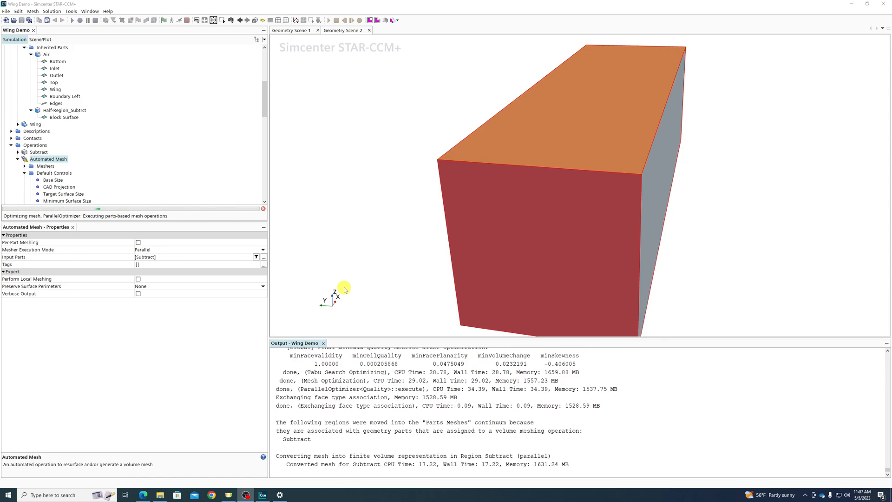
pyautogui.scroll(-10, 76, 144)
pyautogui.scroll(-10, 76, 144)
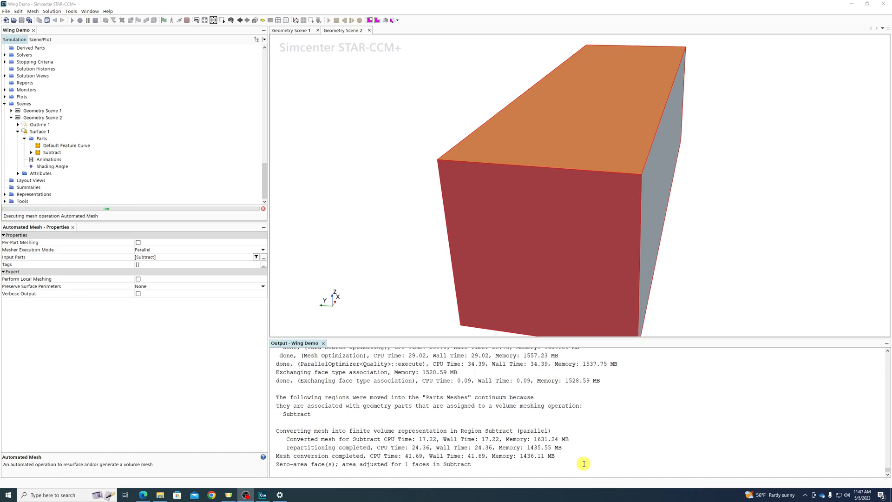
# Check the completed mesh operation's CPU time and its cell, face and vertex counts in the output log
pyautogui.moveTo(450, 456); pyautogui.dragTo(471, 457)
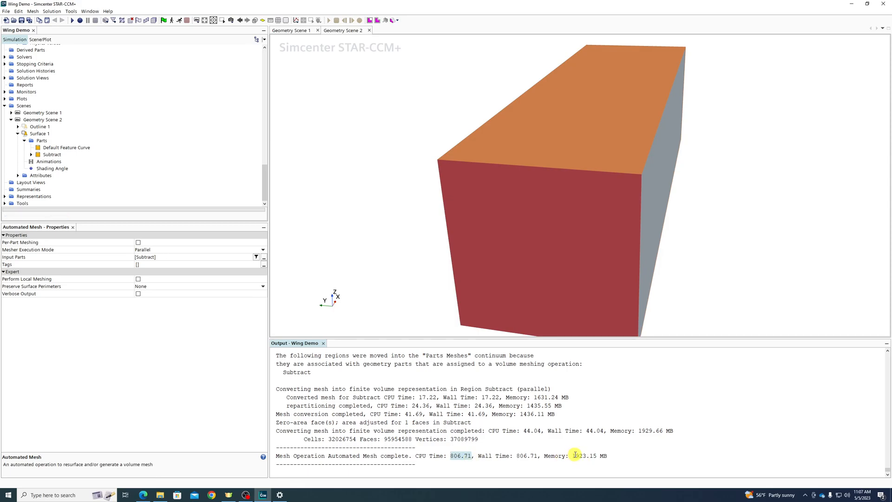
pyautogui.click(344, 439)
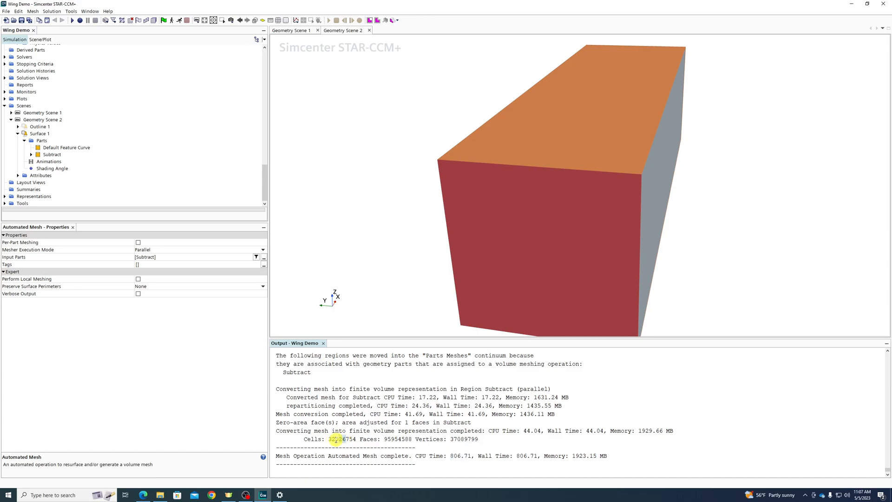
pyautogui.keyDown('shift'); pyautogui.click(335, 439); pyautogui.keyUp('shift')
pyautogui.moveTo(384, 440); pyautogui.dragTo(404, 439)
pyautogui.moveTo(391, 442); pyautogui.dragTo(384, 440)
pyautogui.click(400, 439)
pyautogui.moveTo(465, 440)
pyautogui.mouseDown()
pyautogui.moveTo(407, 446)
pyautogui.moveTo(468, 442)
pyautogui.mouseUp()
# Create a new mesh scene for viewing the generated volume mesh
pyautogui.rightClick(21, 108)
pyautogui.moveTo(93, 111)
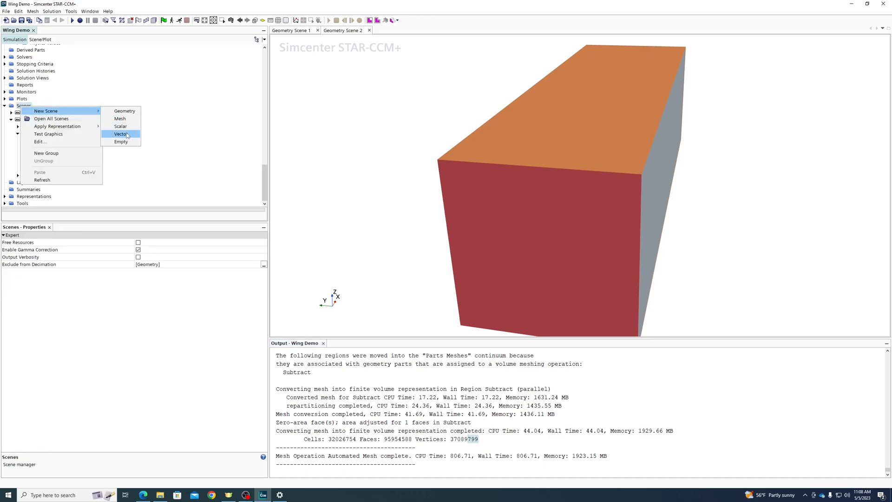
pyautogui.click(122, 120)
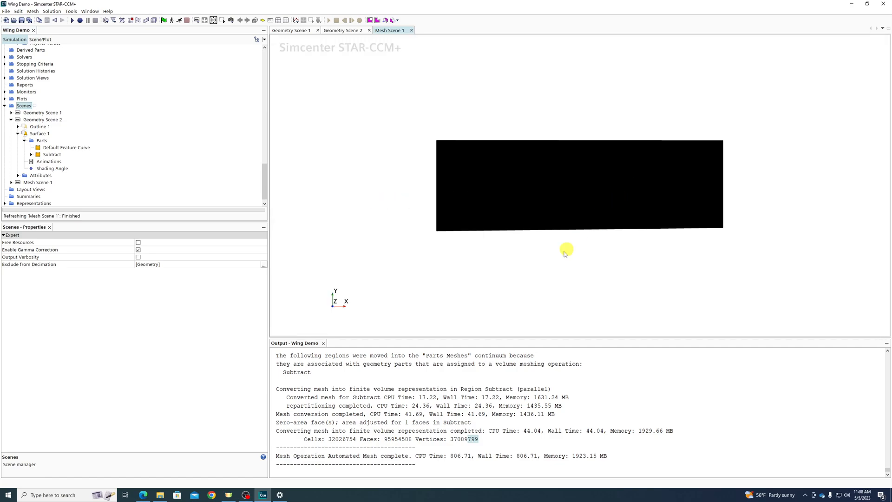
# Hide the Air.Boundary Left boundary and the large outer boundary beside it in the mesh scene
pyautogui.moveTo(455, 255); pyautogui.dragTo(584, 295)
pyautogui.scroll(4, 493, 170)
pyautogui.scroll(10, 494, 178)
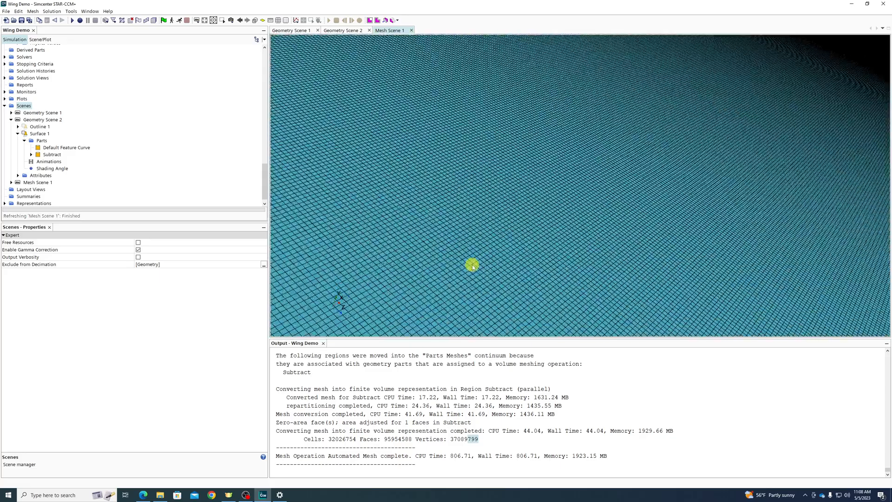
pyautogui.moveTo(472, 266); pyautogui.dragTo(537, 121)
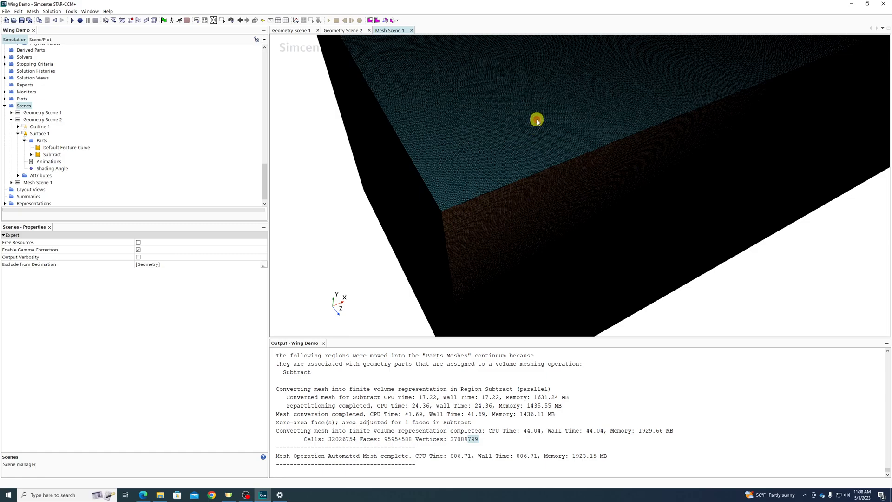
pyautogui.click(547, 138)
pyautogui.click(561, 148)
pyautogui.moveTo(584, 138); pyautogui.dragTo(474, 243)
pyautogui.rightClick(473, 244)
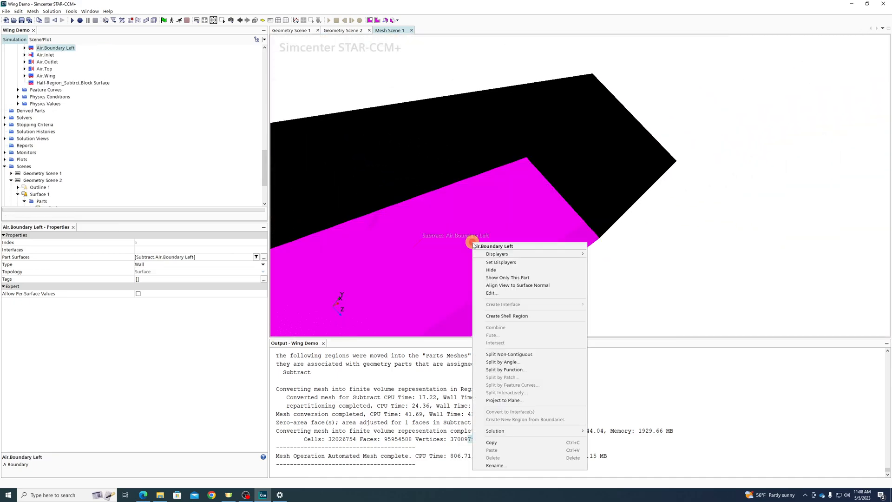
pyautogui.click(492, 270)
pyautogui.click(357, 210)
pyautogui.rightClick(345, 195)
pyautogui.click(372, 226)
# Show only the Air.Wing boundary in the mesh scene and inspect its surface mesh up close
pyautogui.rightClick(374, 221)
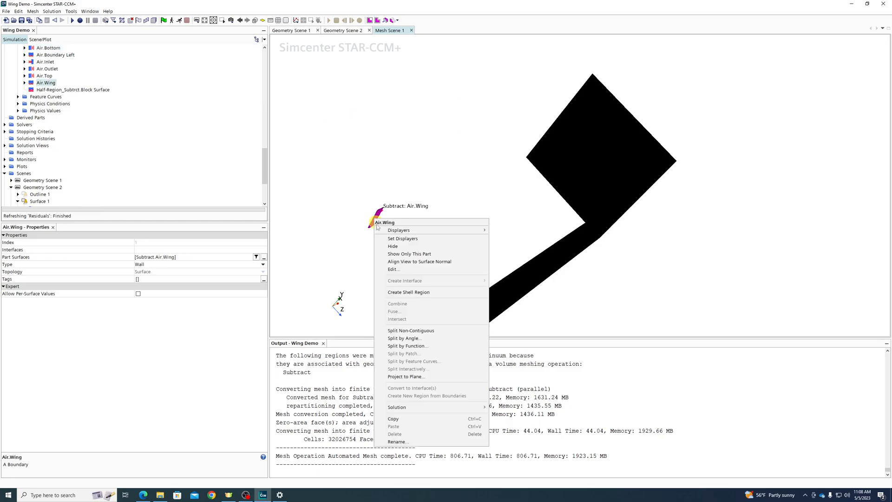
pyautogui.click(392, 252)
pyautogui.moveTo(368, 225); pyautogui.dragTo(726, 273)
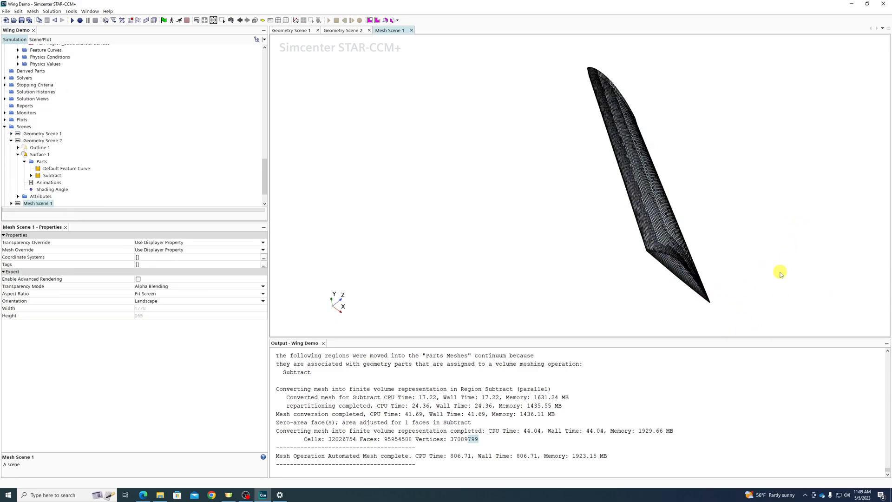
pyautogui.scroll(8, 654, 265)
pyautogui.moveTo(671, 244); pyautogui.dragTo(508, 193)
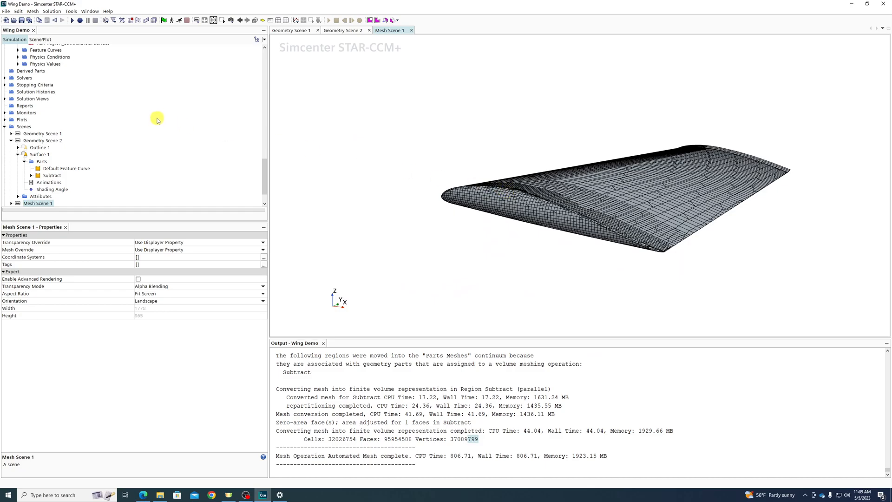
# Add a custom surface control to the Automated Mesh operation
pyautogui.scroll(10, 90, 135)
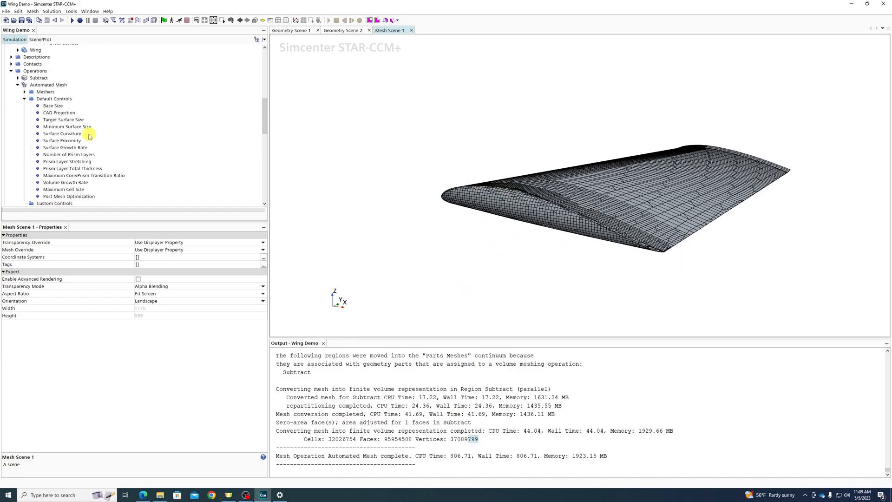
pyautogui.scroll(-2, 37, 101)
pyautogui.rightClick(54, 161)
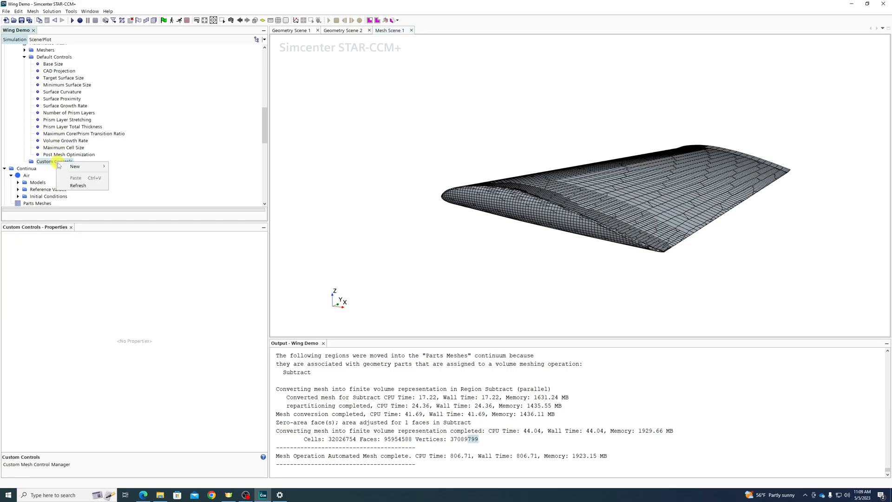
pyautogui.moveTo(81, 168)
pyautogui.click(136, 174)
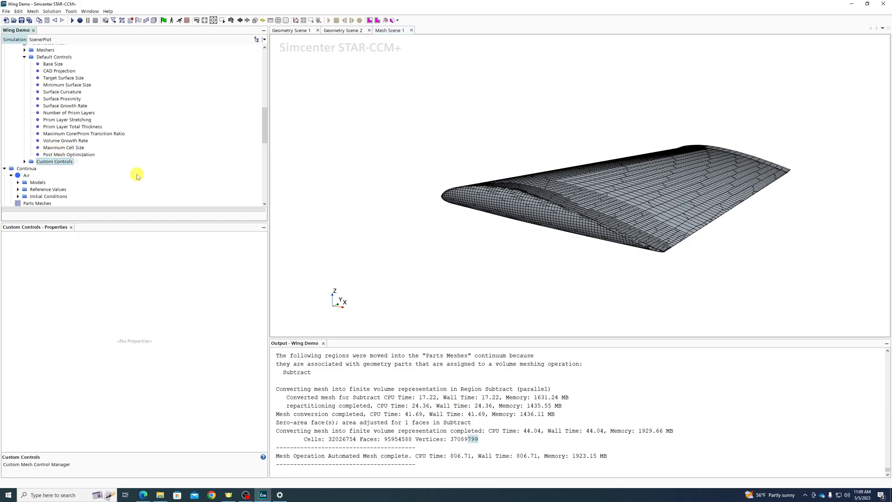
pyautogui.click(24, 162)
pyautogui.click(46, 168)
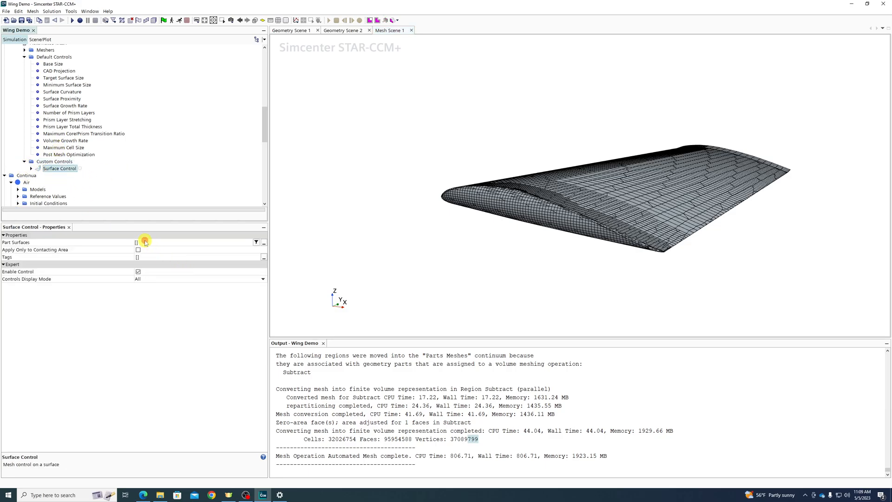
# Assign the Bottom, Boundary Left, Inlet, Outlet, Top and Block Surface part surfaces to the surface control
pyautogui.click(145, 242)
pyautogui.click(172, 264)
pyautogui.click(172, 271)
pyautogui.click(171, 279)
pyautogui.click(165, 285)
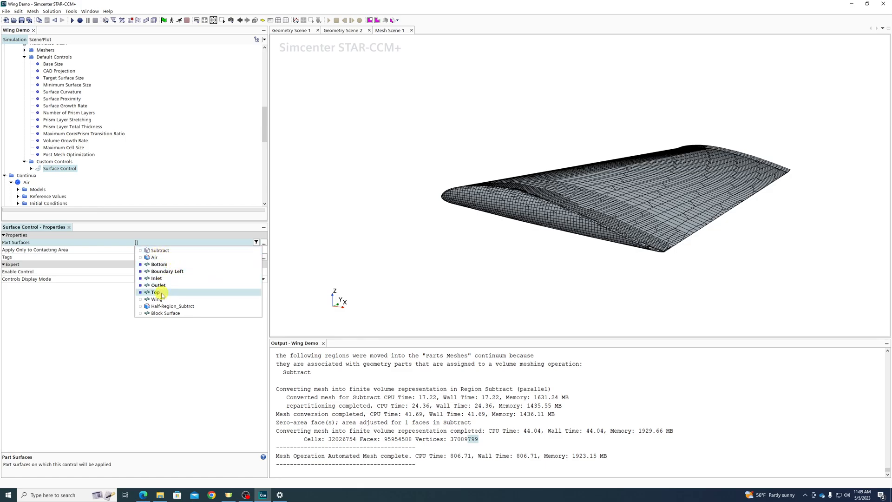
pyautogui.click(168, 314)
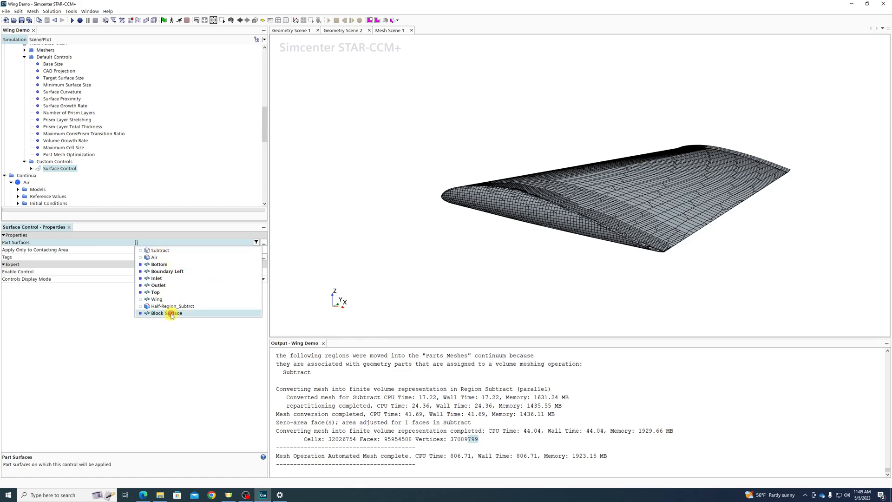
pyautogui.click(375, 256)
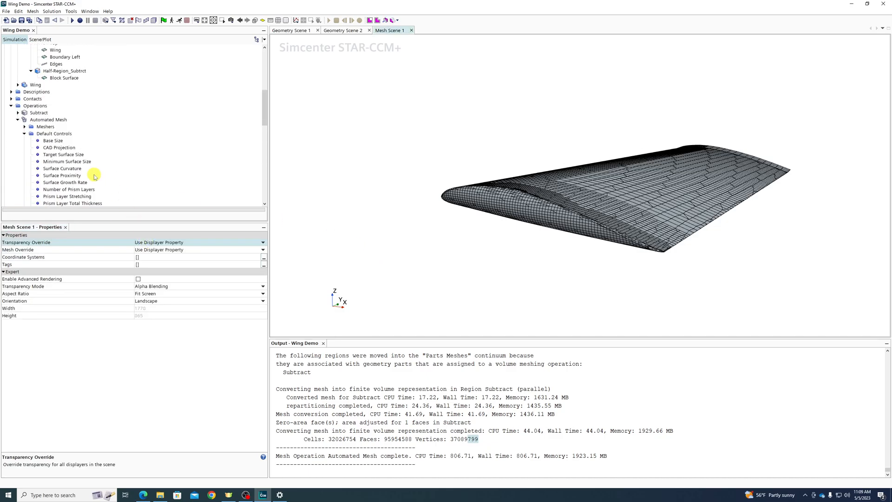
# Expand the surface control's settings and examine its assigned domain surfaces highlighted in the mesh scene
pyautogui.scroll(10, 39, 134)
pyautogui.click(30, 141)
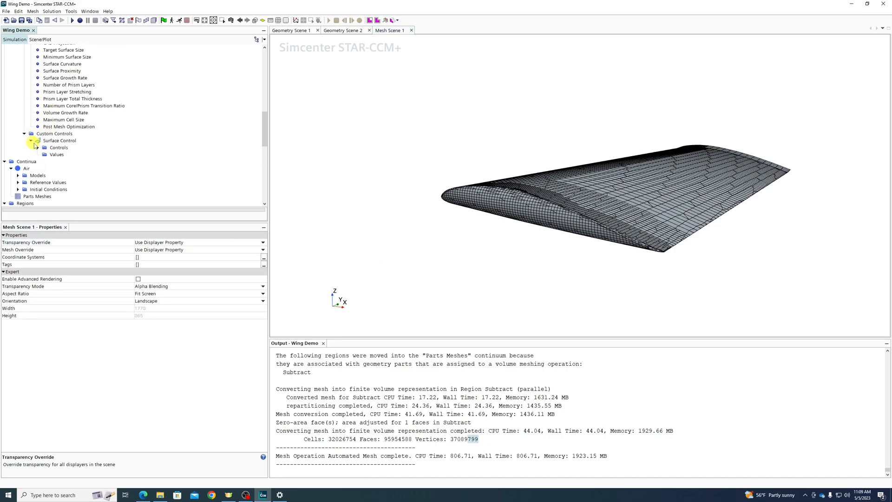
pyautogui.click(38, 148)
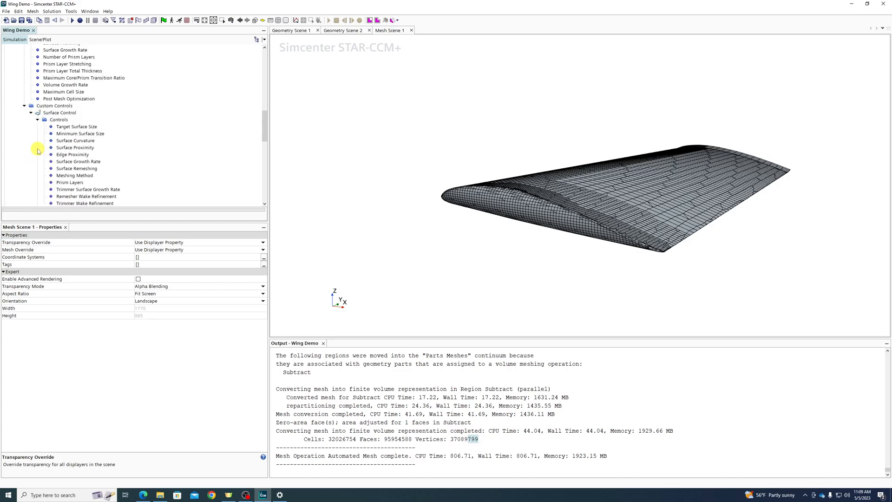
pyautogui.click(60, 113)
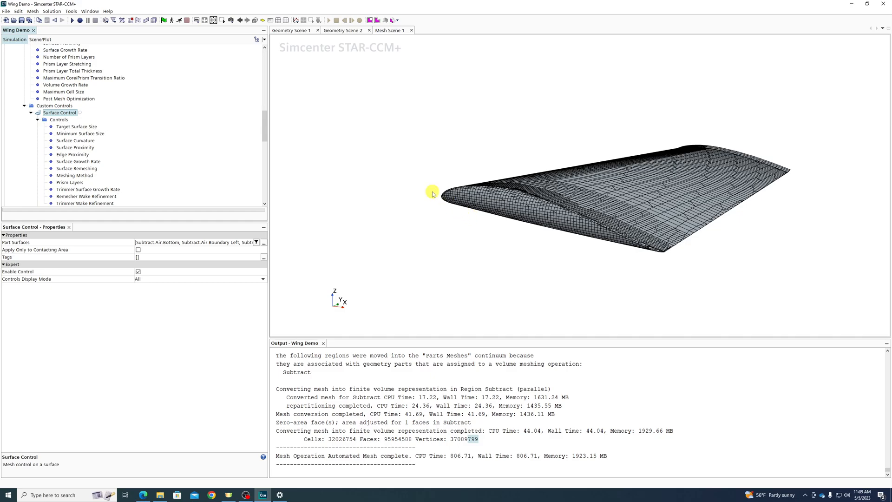
pyautogui.moveTo(421, 189); pyautogui.dragTo(421, 188)
pyautogui.scroll(-5, 421, 189)
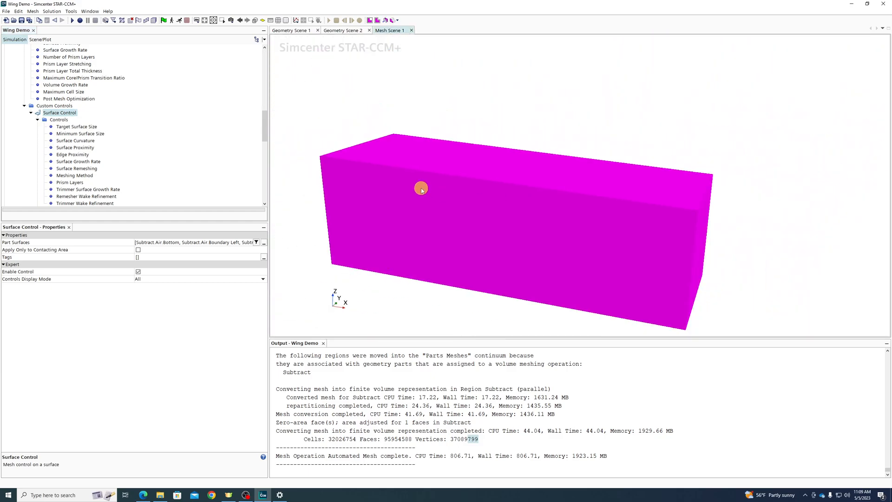
pyautogui.moveTo(465, 268); pyautogui.dragTo(466, 277)
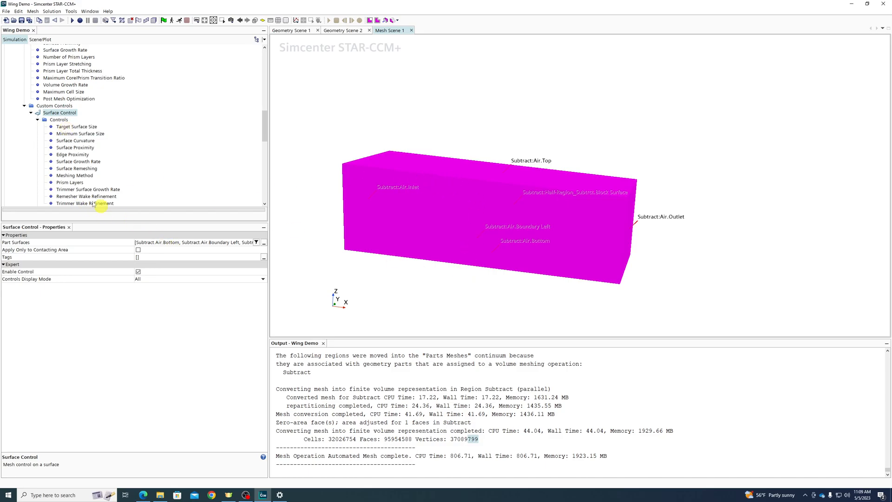
# Set the surface control's target surface size and minimum surface size options to Custom
pyautogui.click(62, 127)
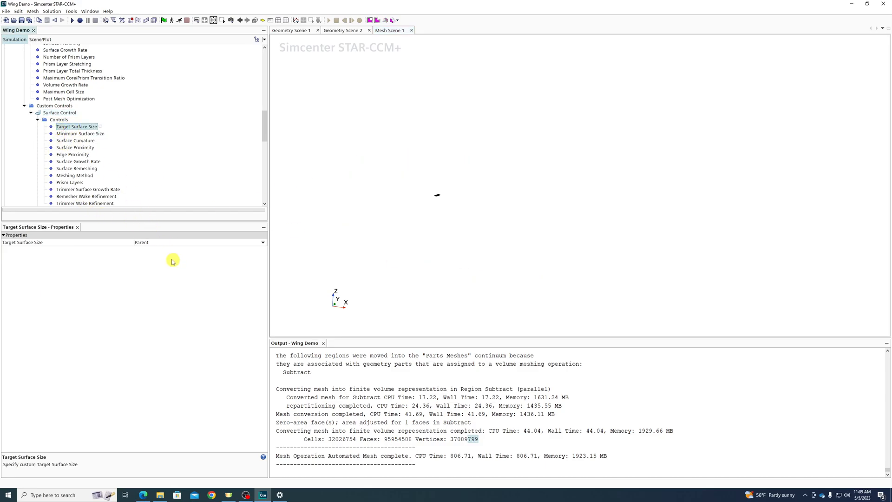
pyautogui.click(152, 244)
pyautogui.click(147, 251)
pyautogui.click(80, 134)
pyautogui.click(143, 242)
pyautogui.click(144, 258)
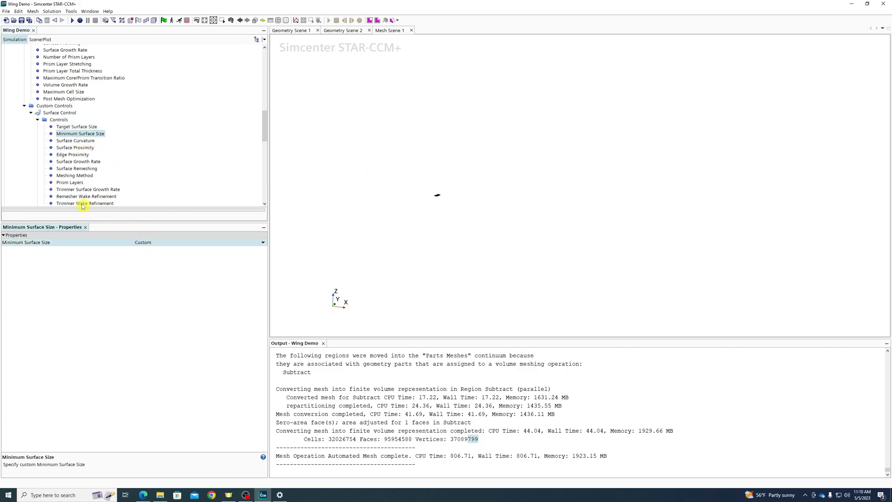
# Disable prism layers for the surface control
pyautogui.click(73, 184)
pyautogui.click(140, 242)
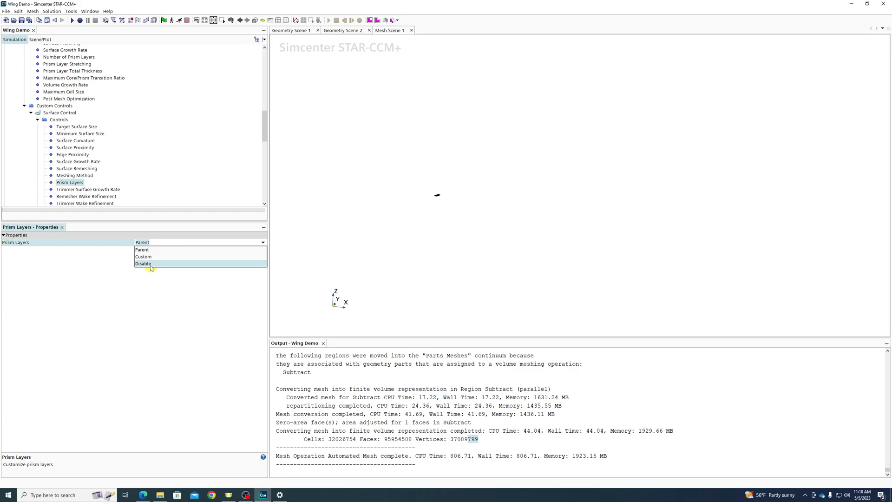
pyautogui.click(148, 264)
# Set the surface control's target surface size to 3200% of base and its minimum surface size to 200% of base
pyautogui.scroll(-2, 72, 168)
pyautogui.click(38, 169)
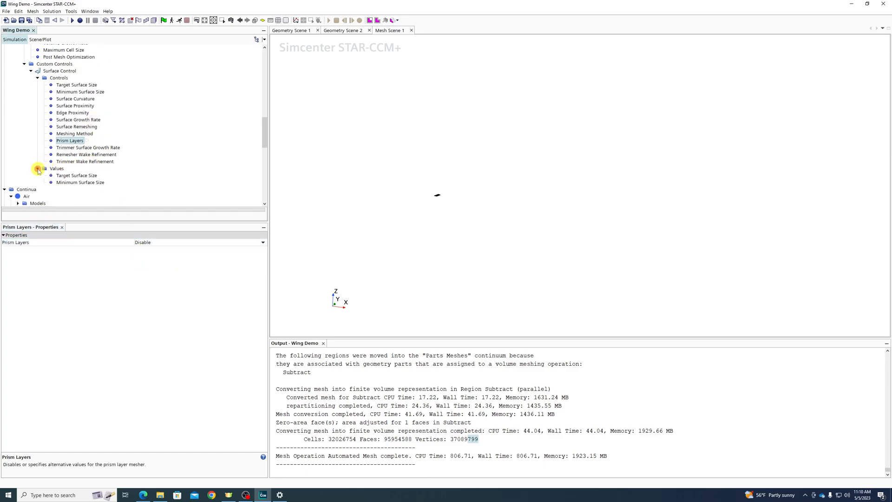
pyautogui.click(66, 176)
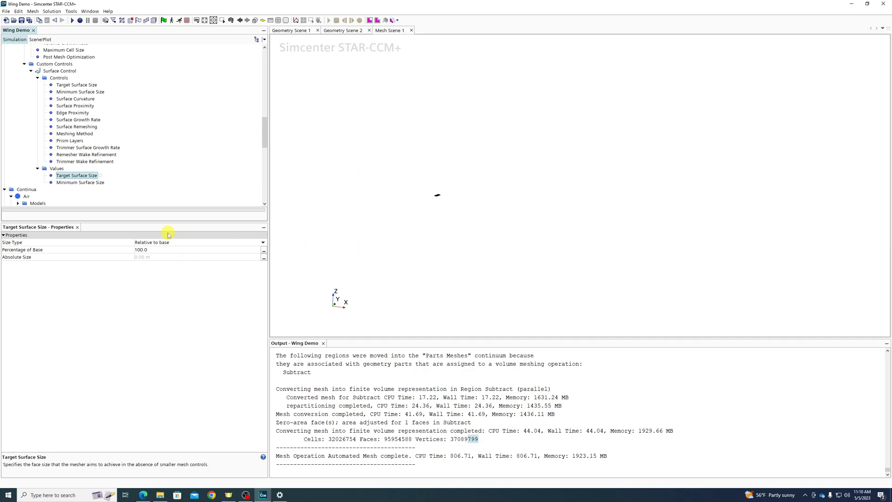
pyautogui.click(153, 251)
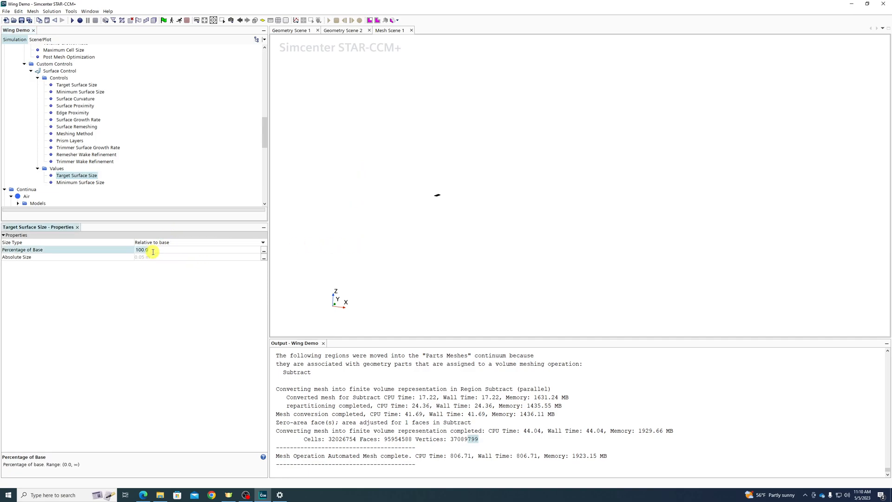
pyautogui.press('Return')
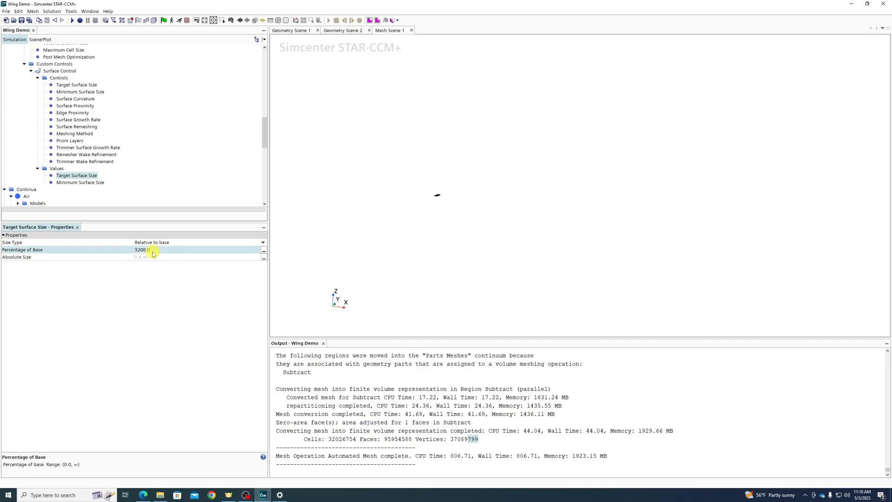
pyautogui.click(95, 183)
pyautogui.click(150, 251)
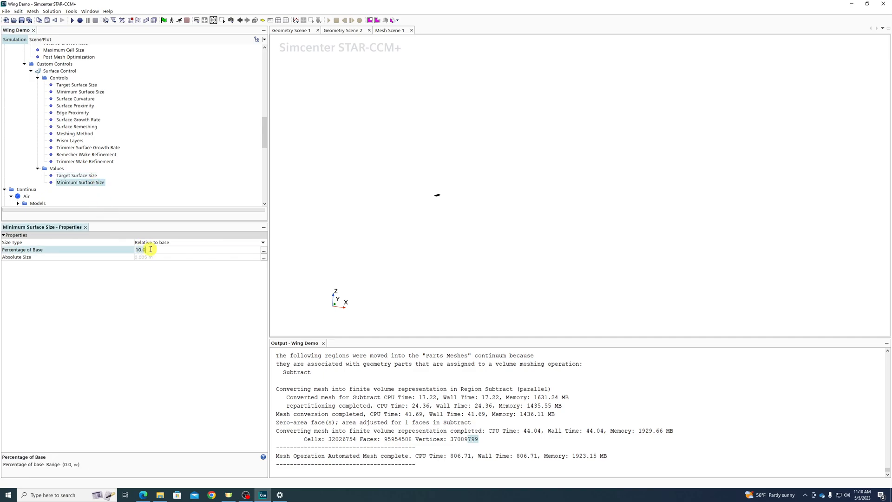
pyautogui.write('200')
pyautogui.press('Return')
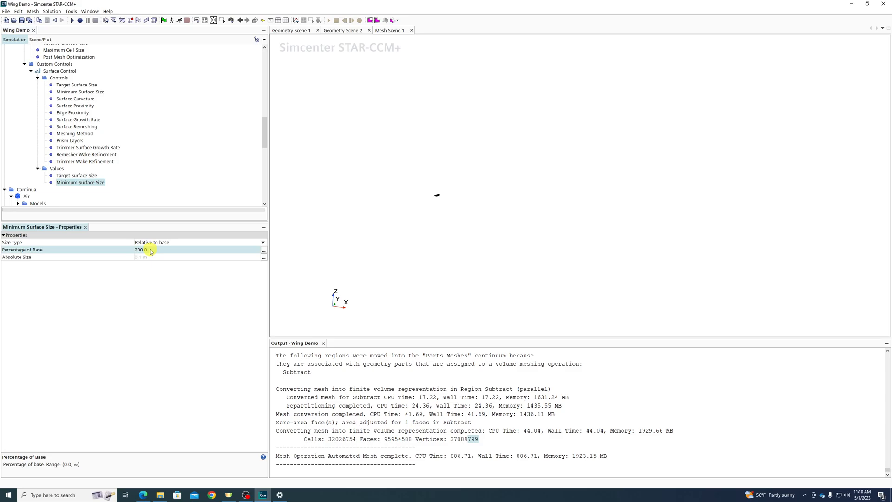
# Set the surface control's target surface size to 1600% of base
pyautogui.click(88, 176)
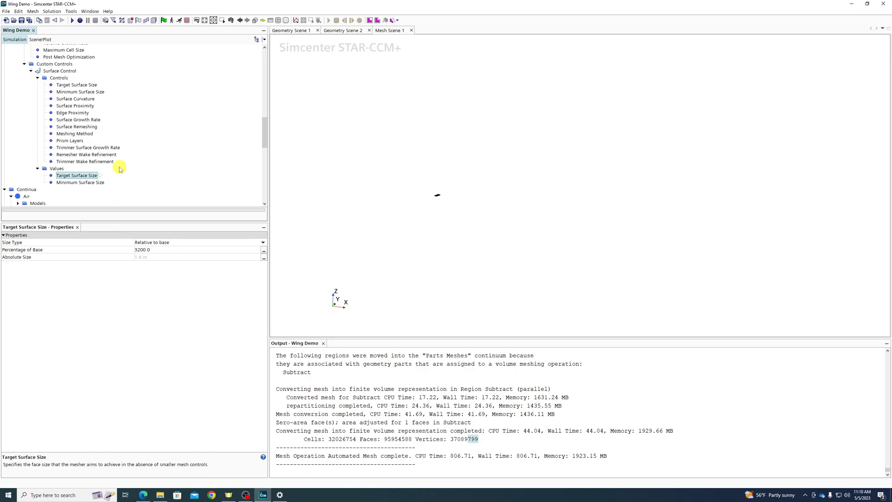
pyautogui.scroll(1, 119, 169)
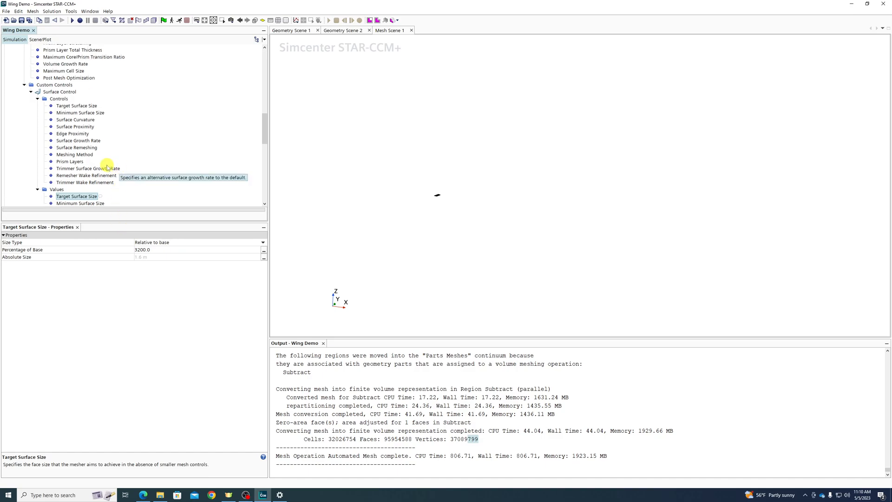
pyautogui.click(156, 250)
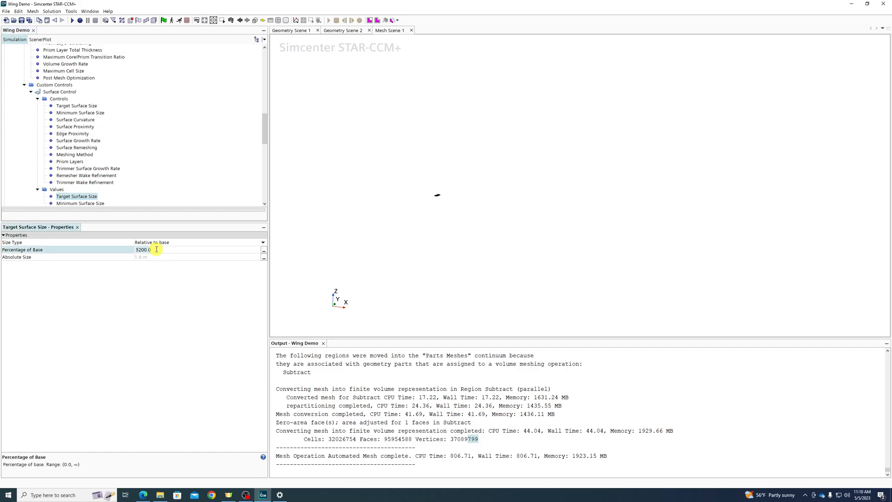
pyautogui.press('Return')
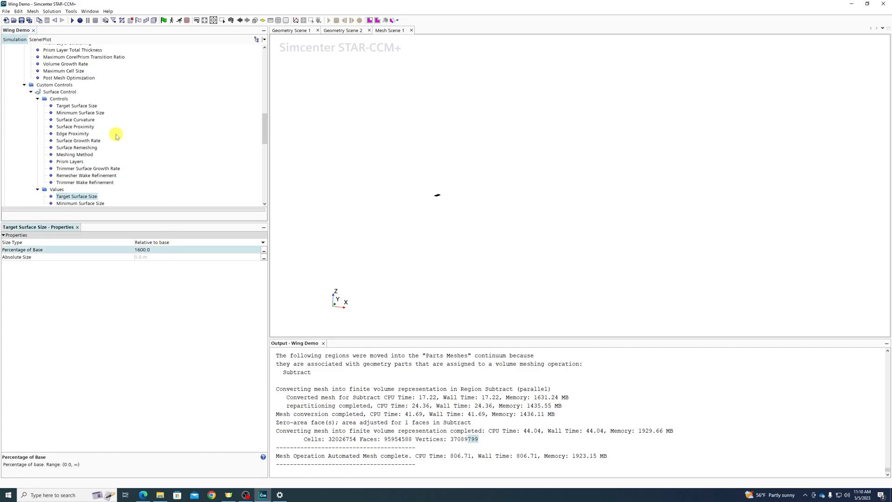
# Compare the default maximum cell size with the surface control's target surface size, and regenerate the volume mesh
pyautogui.scroll(-1, 117, 136)
pyautogui.scroll(1, 72, 155)
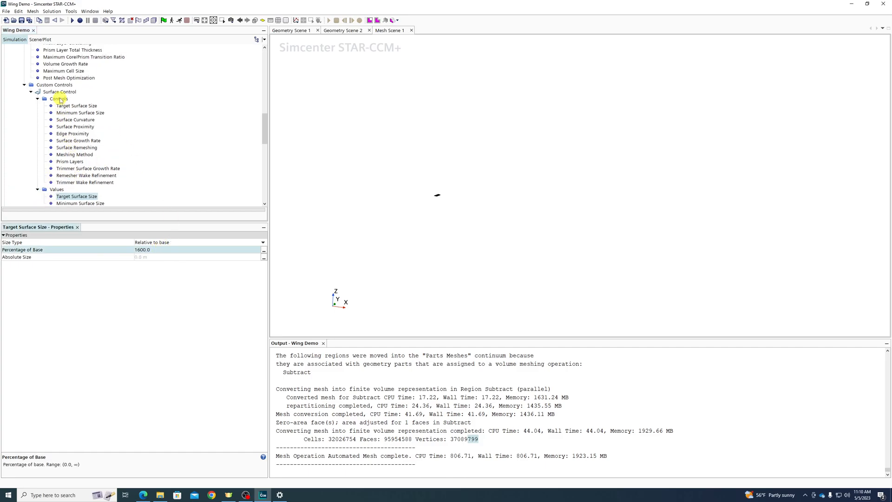
pyautogui.click(59, 72)
pyautogui.scroll(-1, 93, 141)
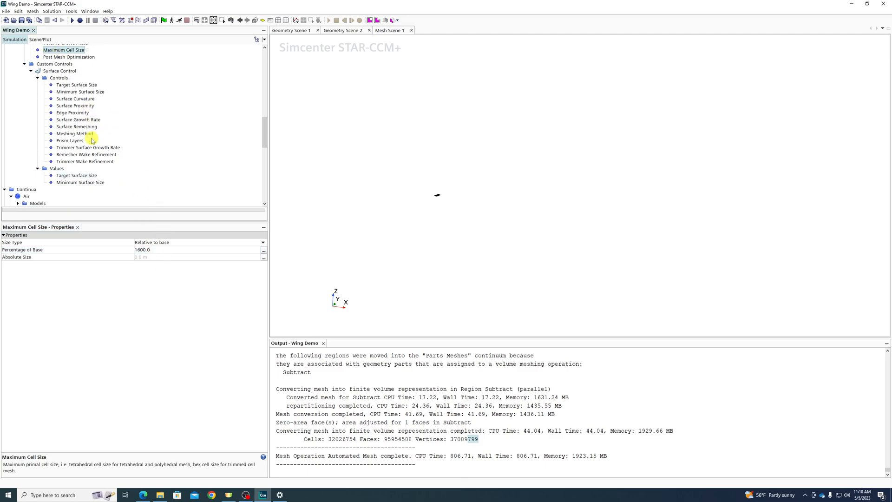
pyautogui.click(84, 176)
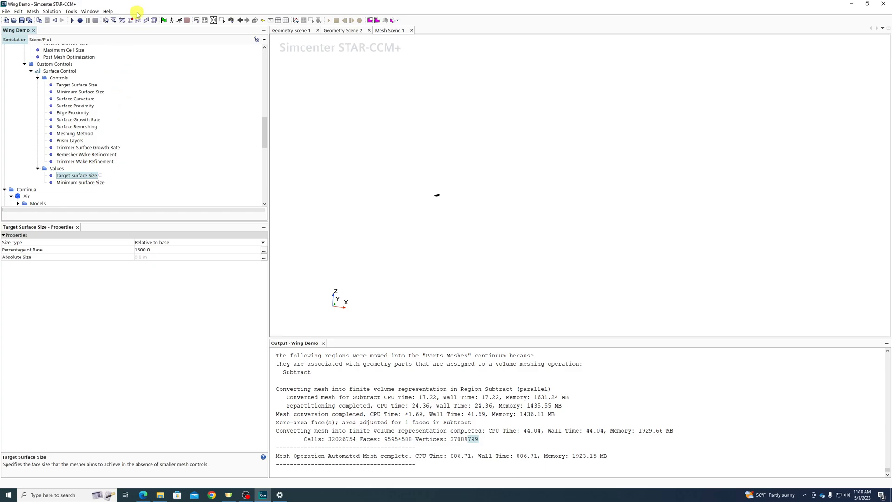
pyautogui.click(153, 20)
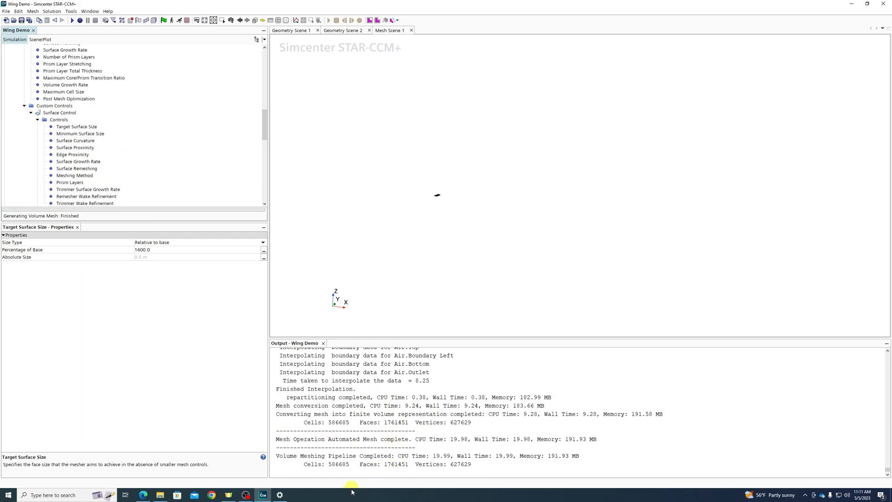
# Set the Automated Mesh operation's default base size to 2 cm
pyautogui.scroll(6, 112, 135)
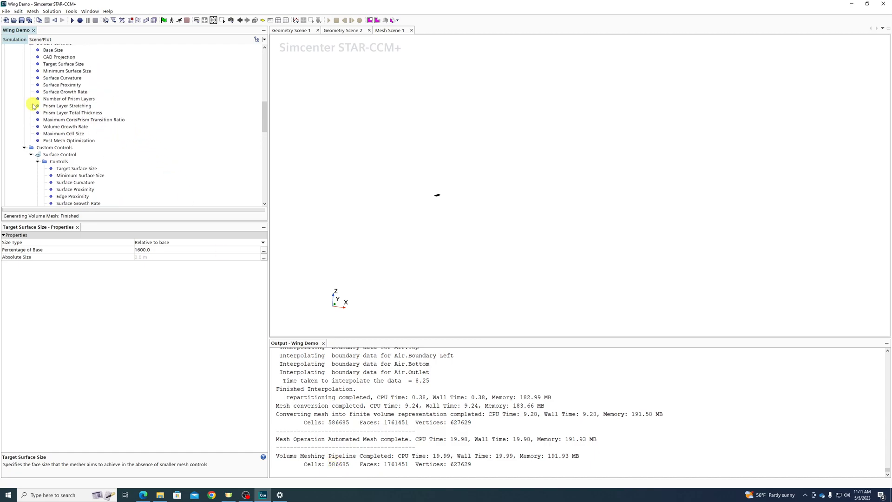
pyautogui.click(53, 134)
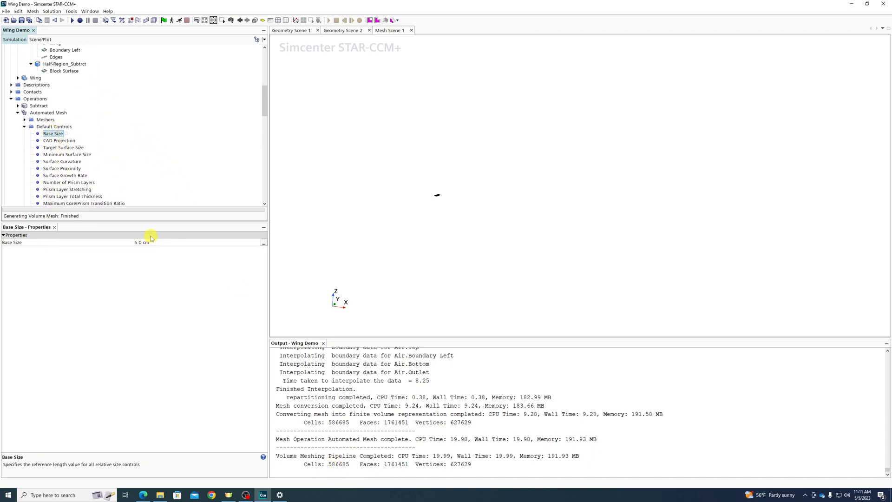
pyautogui.click(157, 243)
pyautogui.write('2')
pyautogui.press('Return')
# Raise the surface control's target surface size to 3200% of base
pyautogui.scroll(-3, 68, 172)
pyautogui.click(61, 191)
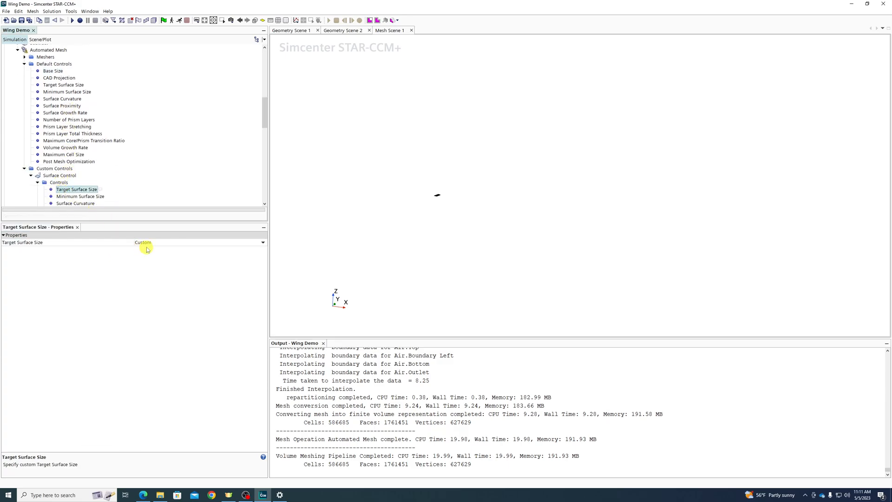
pyautogui.scroll(-4, 96, 173)
pyautogui.click(64, 196)
pyautogui.click(159, 249)
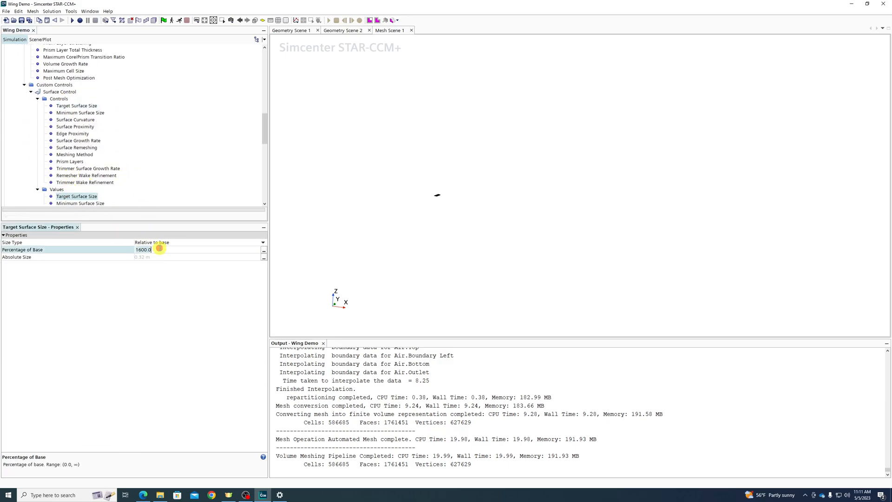
pyautogui.press('Return')
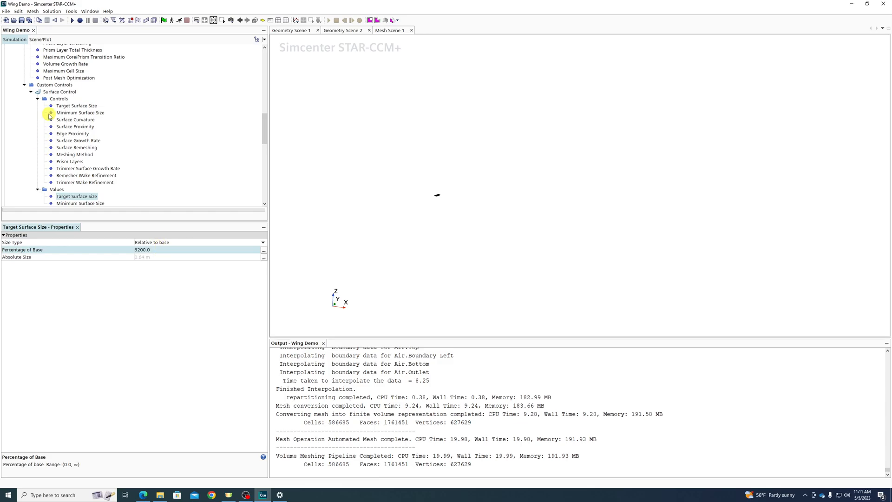
# Set the default maximum cell size to 3200% of base and execute the Automated Mesh operation
pyautogui.click(60, 71)
pyautogui.click(157, 250)
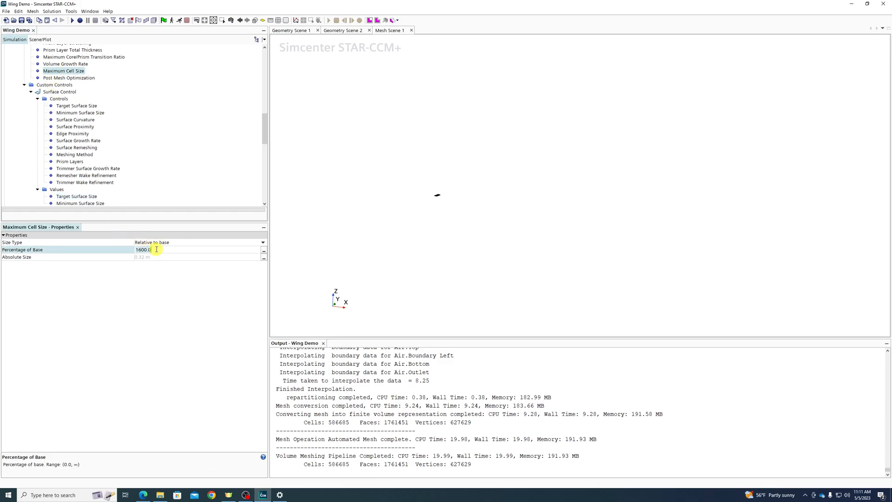
pyautogui.write('3200')
pyautogui.press('Return')
pyautogui.scroll(5, 151, 169)
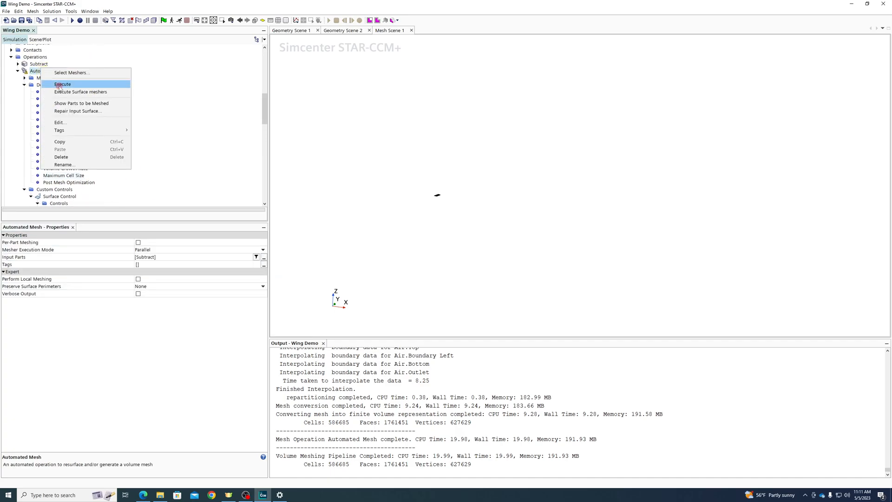
pyautogui.click(62, 84)
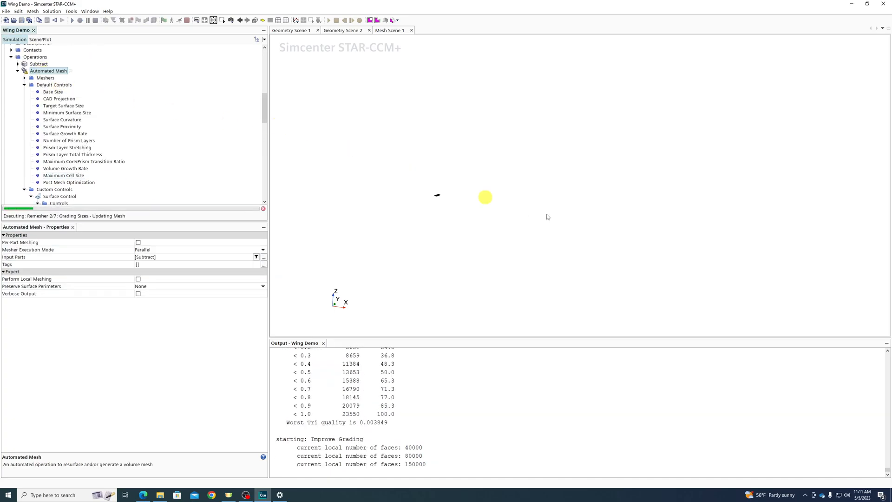
# Examine the regenerated surface mesh on the wing, including its tip, leading edge and upper surface
pyautogui.scroll(5, 473, 204)
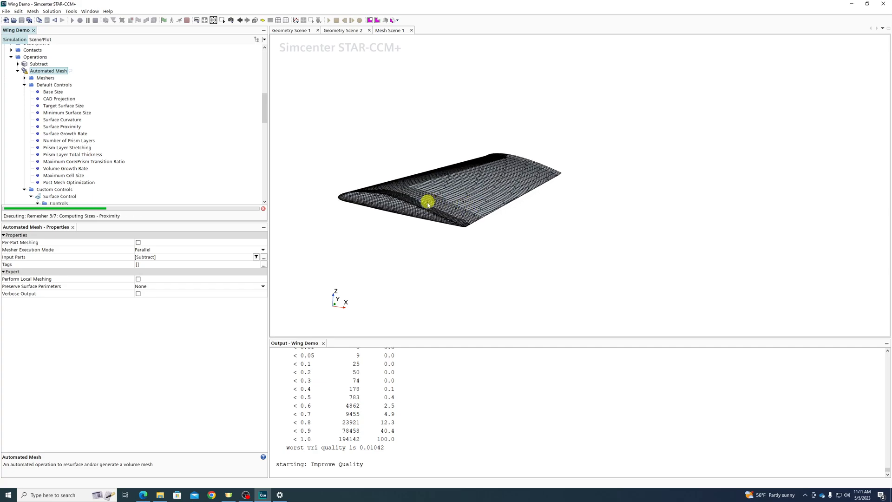
pyautogui.scroll(3, 412, 216)
pyautogui.scroll(-5, 556, 206)
pyautogui.scroll(7, 439, 206)
pyautogui.scroll(2, 542, 194)
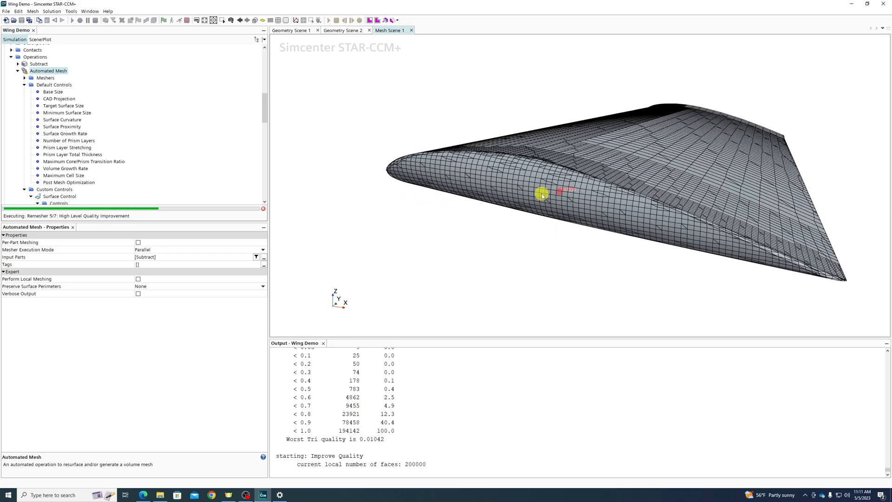
pyautogui.scroll(3, 537, 205)
pyautogui.scroll(2, 567, 173)
pyautogui.scroll(2, 649, 215)
pyautogui.scroll(-1, 600, 207)
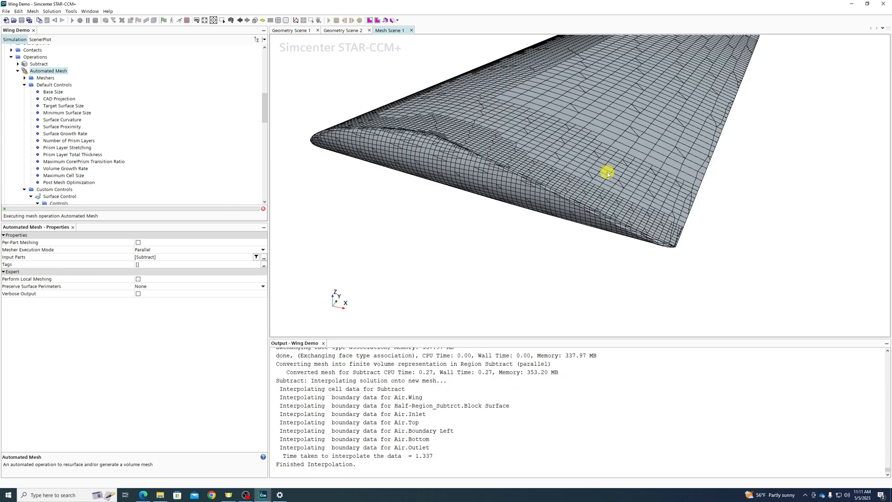
pyautogui.scroll(5, 535, 170)
pyautogui.scroll(3, 560, 235)
pyautogui.moveTo(597, 231); pyautogui.dragTo(737, 215)
pyautogui.scroll(4, 378, 105)
pyautogui.moveTo(443, 134)
pyautogui.mouseDown()
pyautogui.moveTo(668, 149)
pyautogui.moveTo(667, 165)
pyautogui.moveTo(711, 144)
pyautogui.moveTo(733, 149)
pyautogui.moveTo(607, 171)
pyautogui.moveTo(622, 239)
pyautogui.moveTo(739, 229)
pyautogui.moveTo(608, 151)
pyautogui.moveTo(621, 203)
pyautogui.moveTo(464, 185)
pyautogui.moveTo(490, 167)
pyautogui.moveTo(524, 165)
pyautogui.moveTo(511, 174)
pyautogui.moveTo(671, 195)
pyautogui.moveTo(578, 203)
pyautogui.moveTo(584, 179)
pyautogui.moveTo(624, 209)
pyautogui.moveTo(584, 136)
pyautogui.moveTo(649, 203)
pyautogui.moveTo(635, 90)
pyautogui.moveTo(658, 150)
pyautogui.moveTo(683, 148)
pyautogui.moveTo(660, 150)
pyautogui.mouseUp()
pyautogui.scroll(-10, 591, 135)
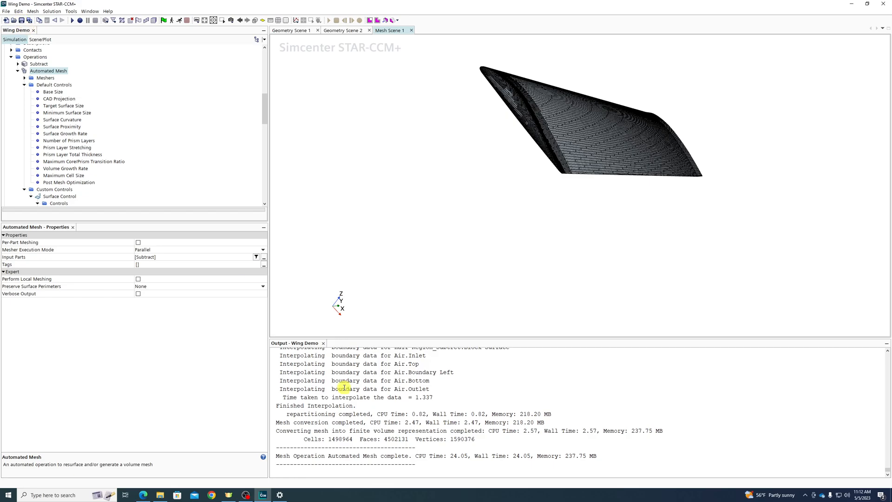
# Check the total cell count in the meshing output and save the simulation
pyautogui.moveTo(330, 440); pyautogui.dragTo(350, 442)
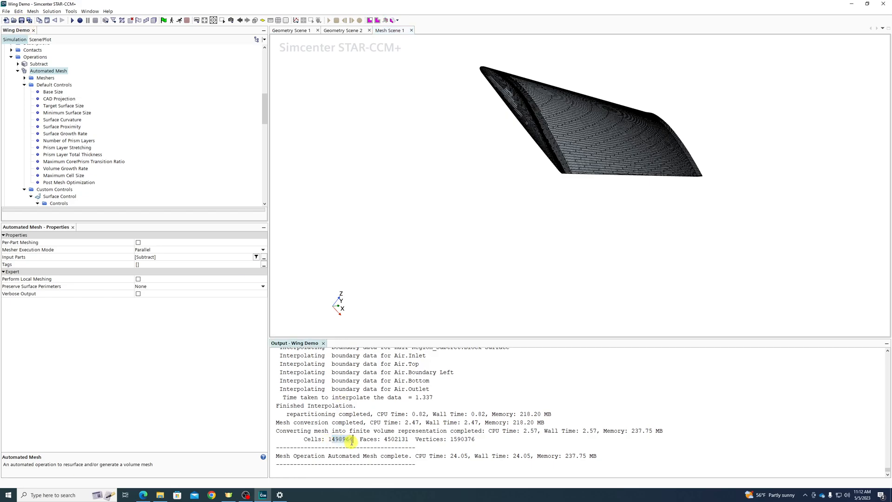
pyautogui.click(21, 20)
pyautogui.scroll(-8, 129, 115)
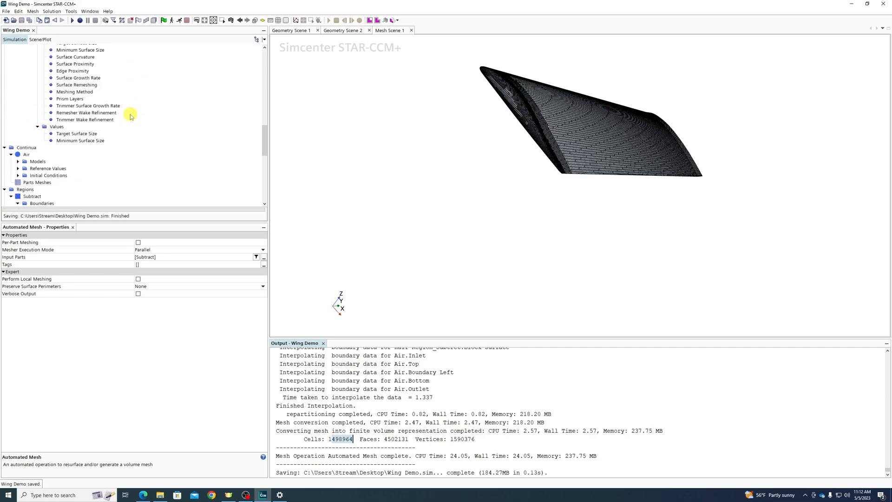
# Restore all hidden parts in Mesh Scene 1 and view the meshed outer boundaries of the air domain
pyautogui.rightClick(435, 128)
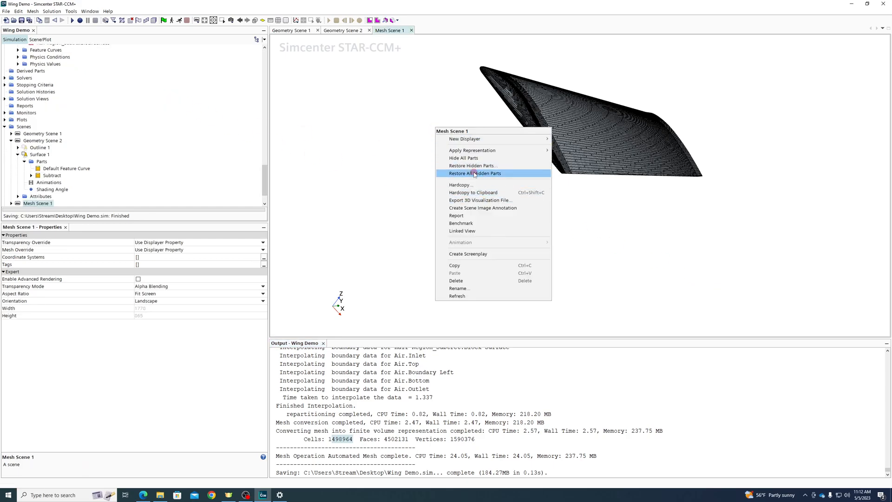
pyautogui.click(474, 174)
pyautogui.scroll(10, 542, 206)
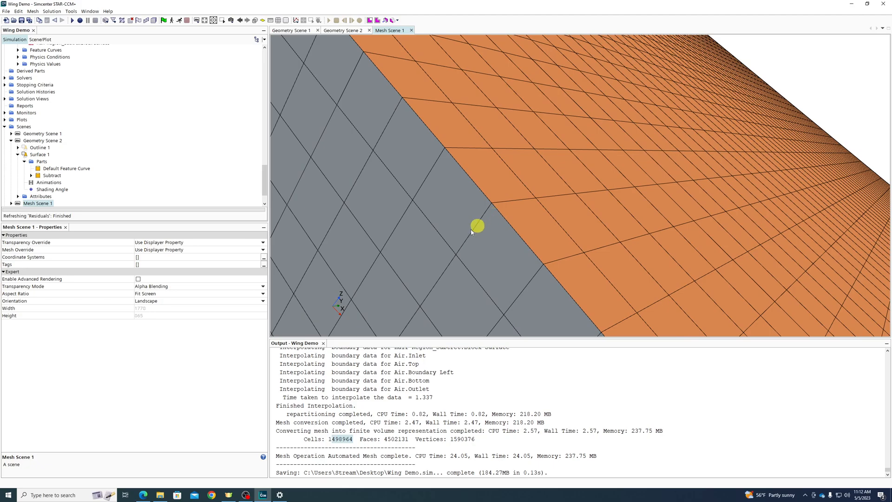
pyautogui.scroll(-10, 573, 179)
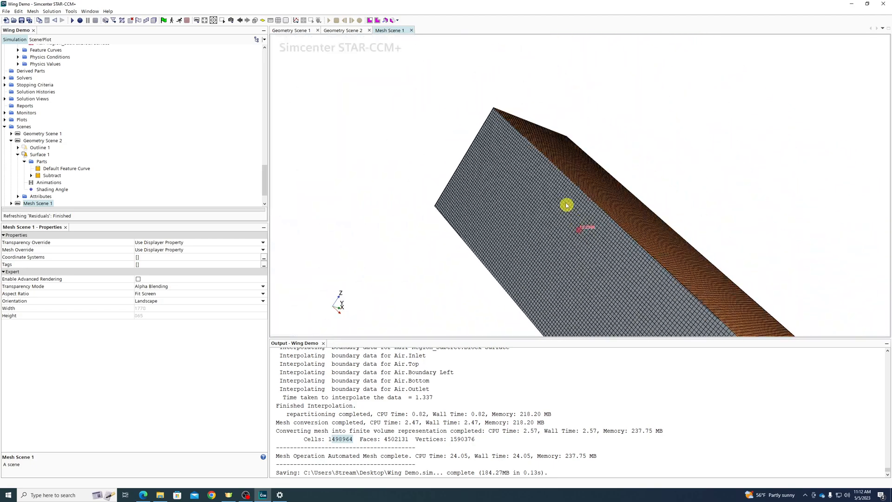
pyautogui.moveTo(539, 186); pyautogui.dragTo(503, 211)
pyautogui.scroll(5, 573, 142)
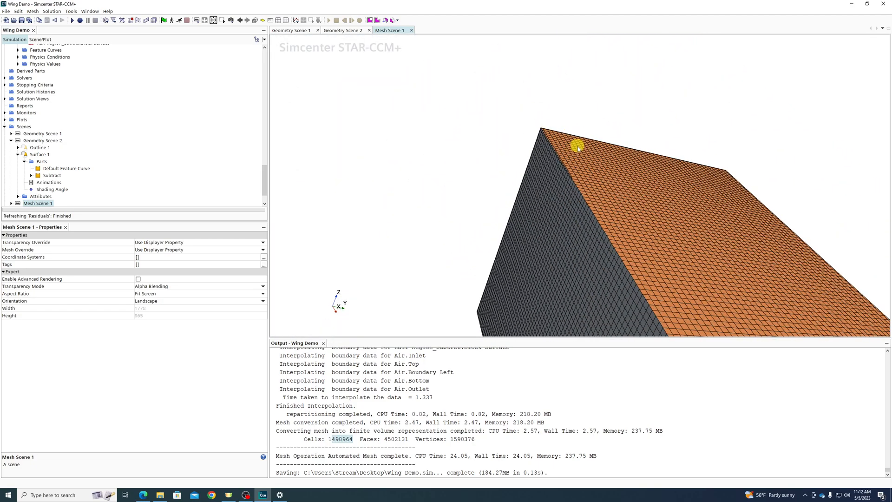
# Hide the Air.Top and Air.Boundary Left boundaries in the mesh scene to expose the domain's interior
pyautogui.rightClick(506, 110)
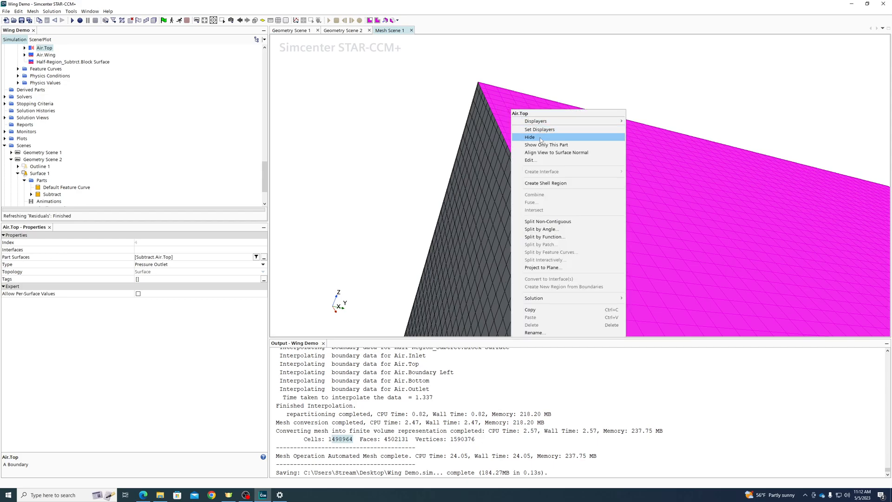
pyautogui.rightClick(500, 158)
pyautogui.click(519, 186)
# Inspect the mesh refinement where the wing root meets the domain's side plane, both up close and from afar
pyautogui.scroll(-8, 553, 109)
pyautogui.moveTo(584, 213); pyautogui.dragTo(657, 193)
pyautogui.scroll(10, 577, 152)
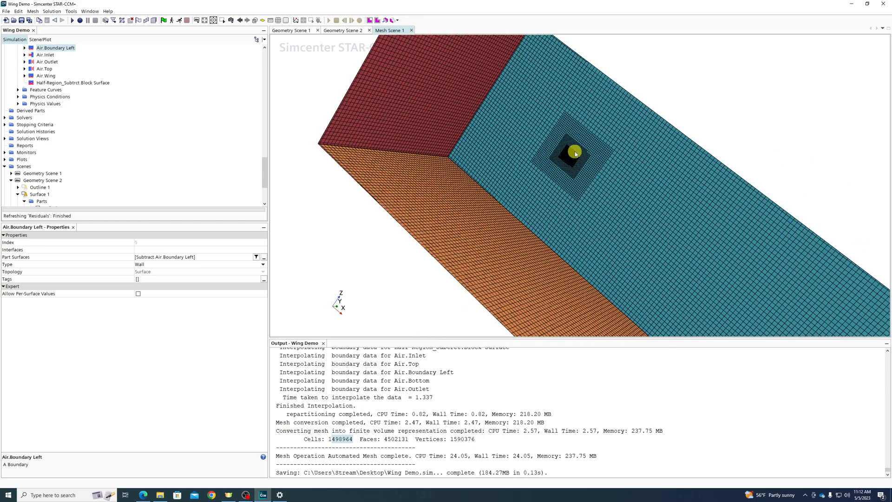
pyautogui.moveTo(562, 179); pyautogui.dragTo(614, 187)
pyautogui.scroll(10, 613, 187)
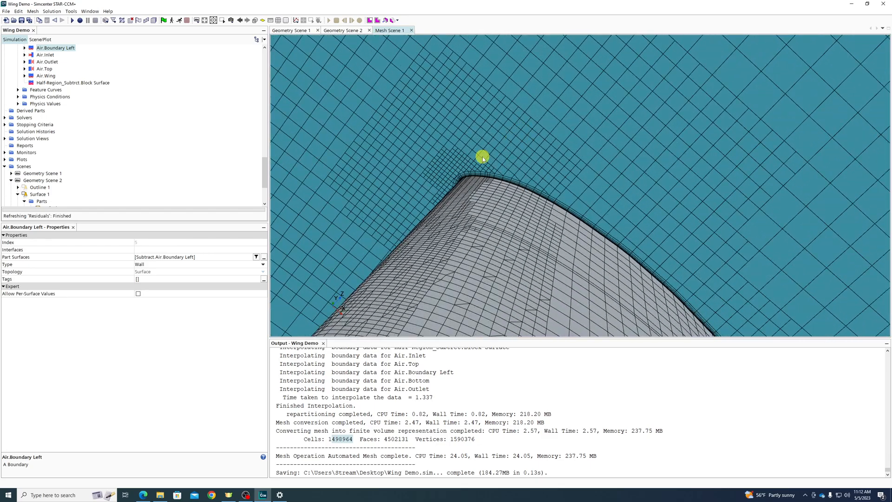
pyautogui.scroll(-10, 498, 172)
pyautogui.moveTo(553, 215); pyautogui.dragTo(548, 188)
pyautogui.scroll(-10, 541, 164)
pyautogui.scroll(-3, 564, 208)
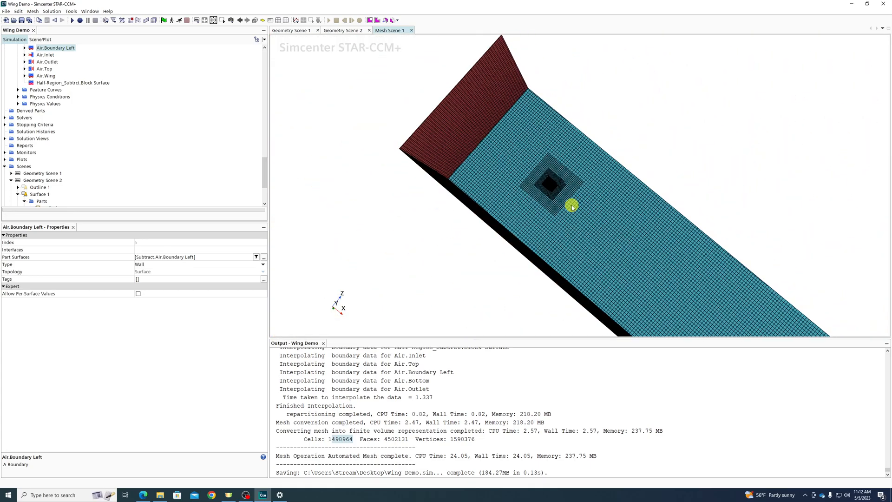
# Examine how the cell size grows outward from the wing across successive refinement levels on the side plane
pyautogui.scroll(10, 570, 194)
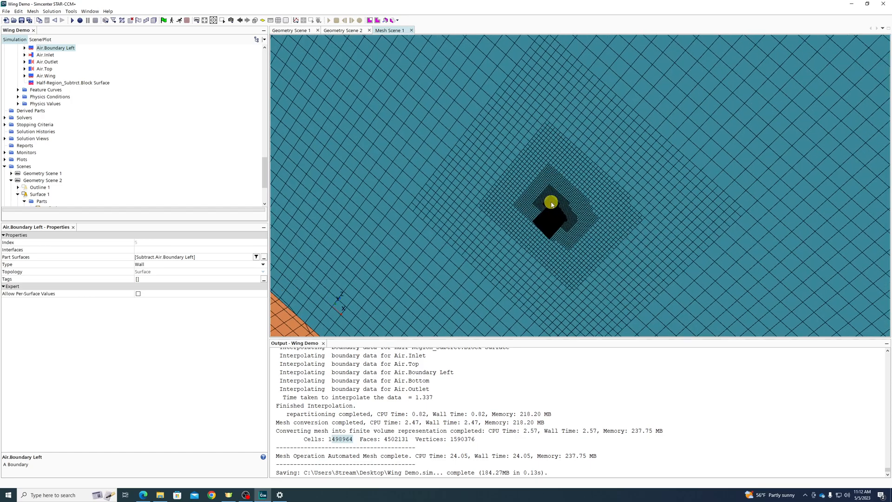
pyautogui.moveTo(551, 203); pyautogui.dragTo(585, 201)
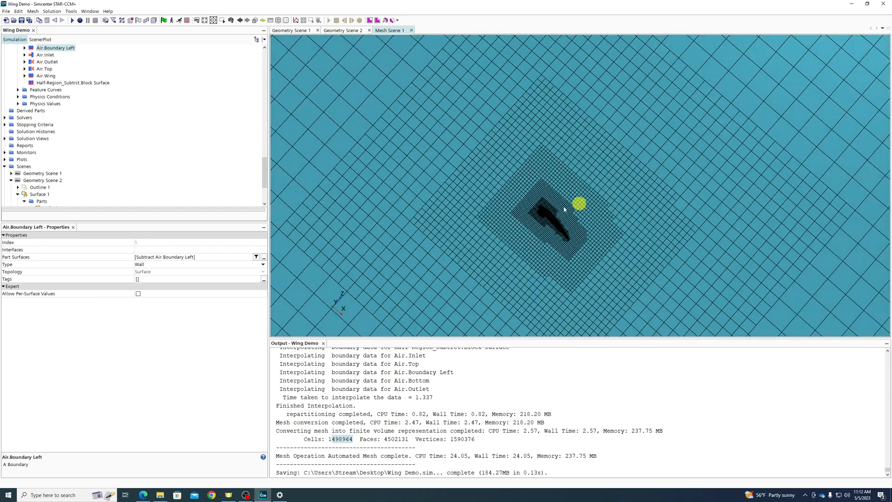
pyautogui.scroll(12, 554, 216)
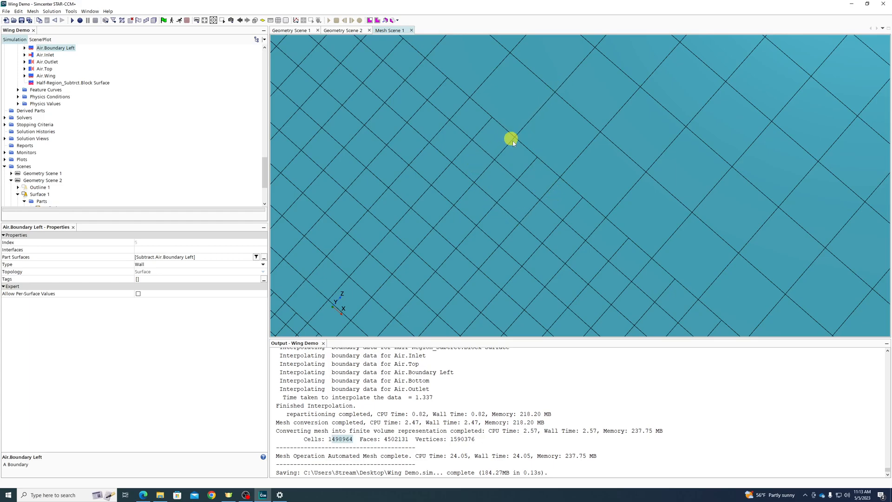
pyautogui.scroll(-10, 611, 124)
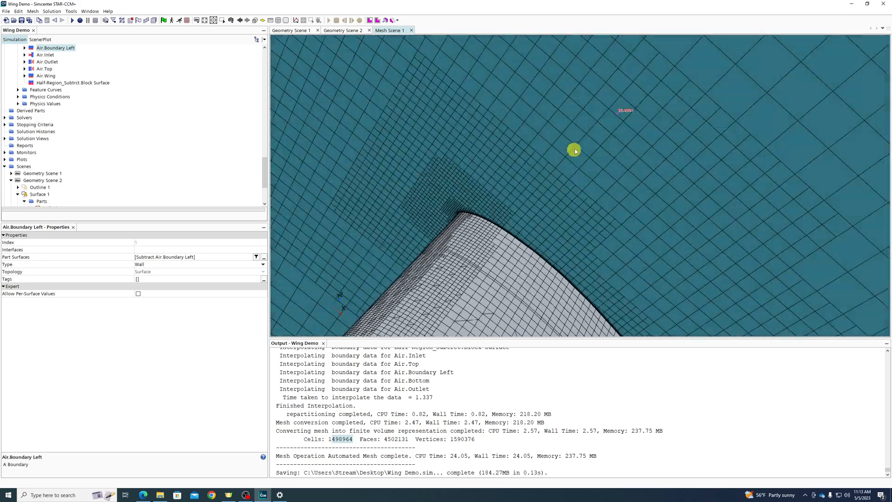
pyautogui.scroll(-5, 634, 104)
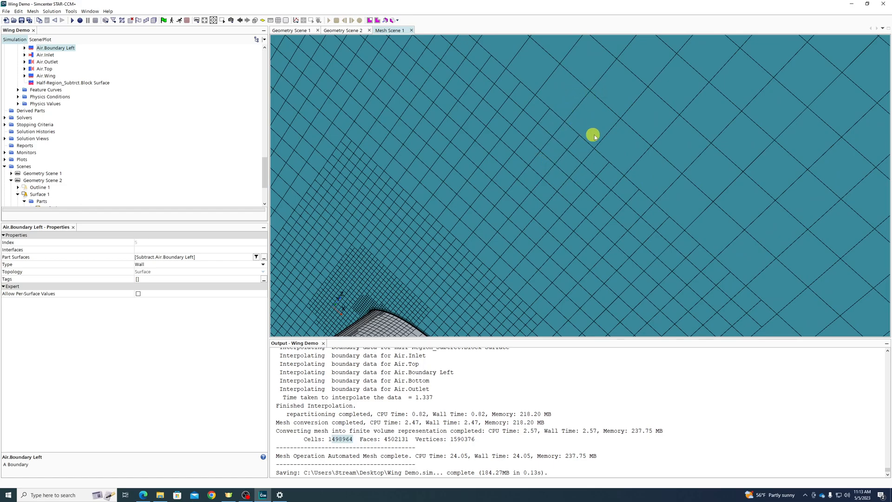
pyautogui.scroll(10, 643, 100)
pyautogui.moveTo(620, 97); pyautogui.dragTo(560, 157, button='right')
pyautogui.scroll(-10, 568, 184)
pyautogui.moveTo(638, 144)
pyautogui.mouseDown()
pyautogui.moveTo(561, 224)
pyautogui.moveTo(601, 171)
pyautogui.moveTo(656, 128)
pyautogui.moveTo(548, 266)
pyautogui.moveTo(707, 110)
pyautogui.moveTo(627, 201)
pyautogui.mouseUp()
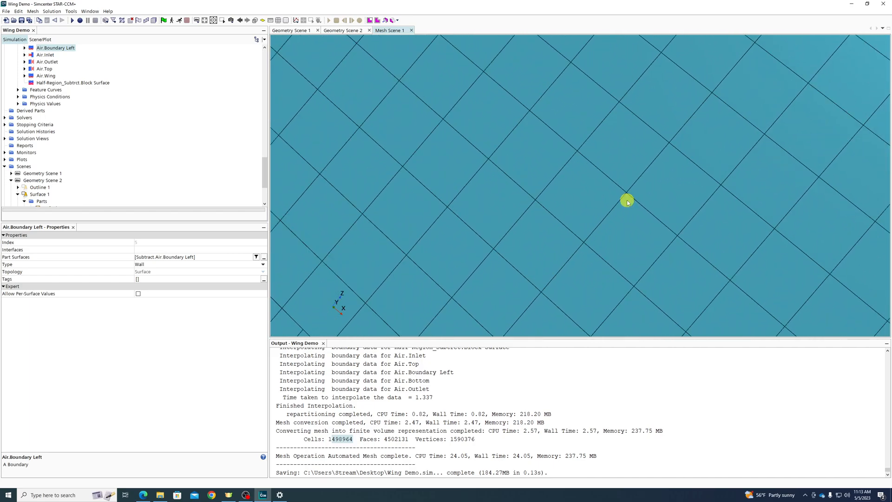
pyautogui.scroll(-5, 624, 200)
pyautogui.moveTo(579, 215)
pyautogui.mouseDown()
pyautogui.moveTo(647, 121)
pyautogui.moveTo(572, 264)
pyautogui.moveTo(557, 223)
pyautogui.mouseUp()
pyautogui.moveTo(603, 206)
pyautogui.mouseDown()
pyautogui.moveTo(619, 201)
pyautogui.moveTo(595, 207)
pyautogui.moveTo(595, 217)
pyautogui.moveTo(594, 208)
pyautogui.moveTo(609, 212)
pyautogui.mouseUp()
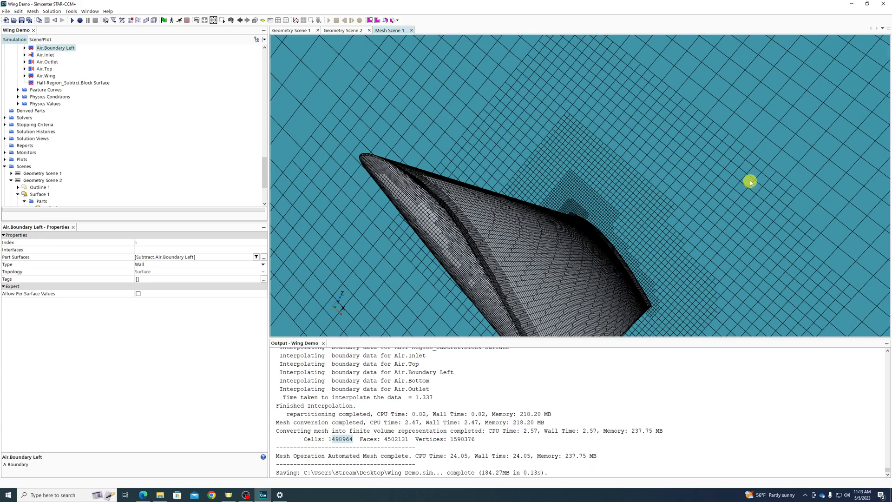
# Inspect the far-field cells where the side plane meets the adjoining end boundary, dismissing the input language notification
pyautogui.scroll(-8, 650, 172)
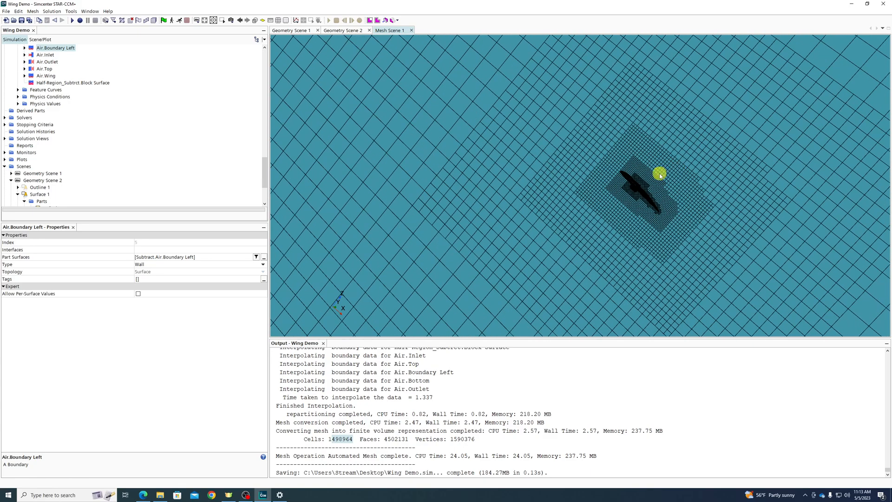
pyautogui.moveTo(582, 236); pyautogui.dragTo(815, 114)
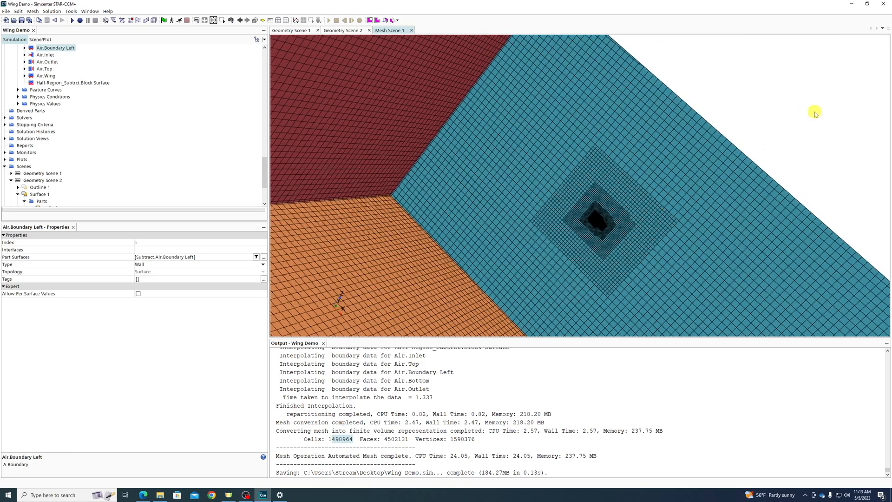
pyautogui.moveTo(613, 220); pyautogui.dragTo(633, 206)
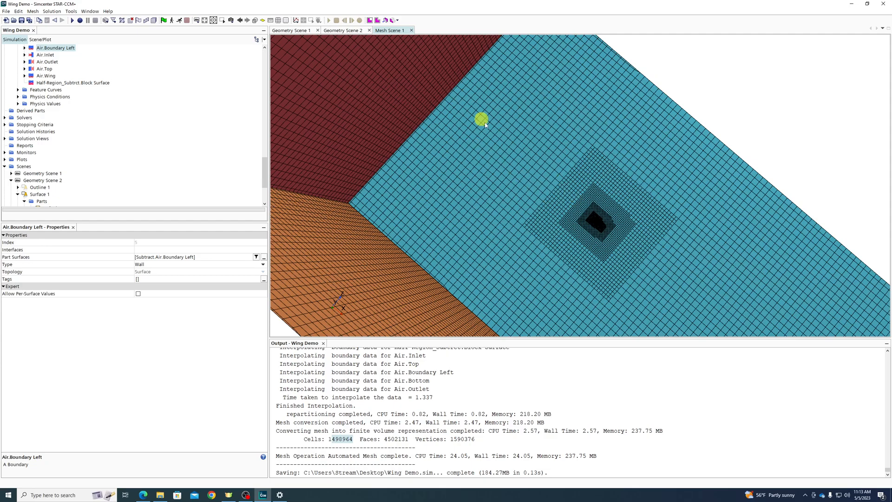
pyautogui.scroll(5, 472, 85)
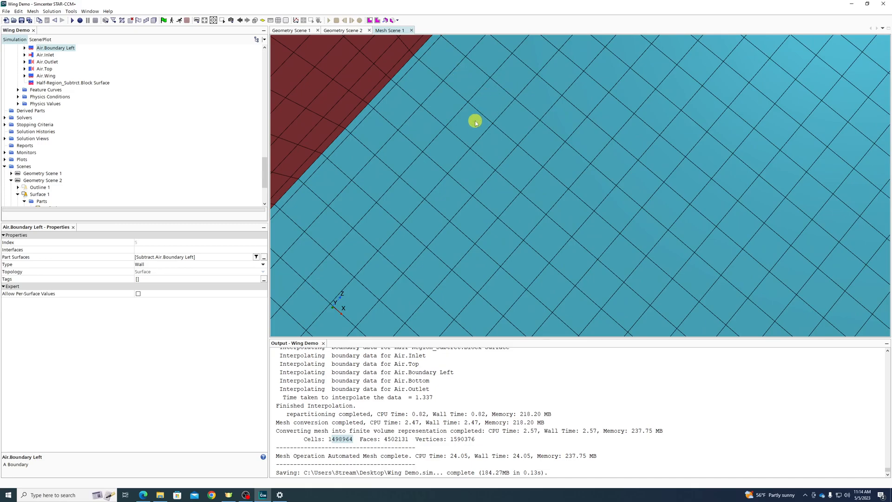
pyautogui.moveTo(637, 155); pyautogui.dragTo(637, 176)
pyautogui.moveTo(729, 205); pyautogui.dragTo(769, 82)
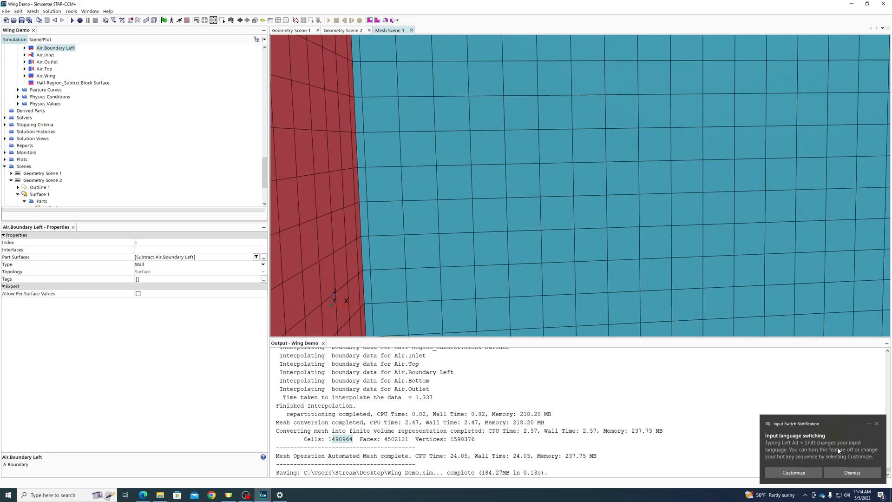
pyautogui.click(846, 472)
pyautogui.moveTo(448, 199); pyautogui.dragTo(564, 185)
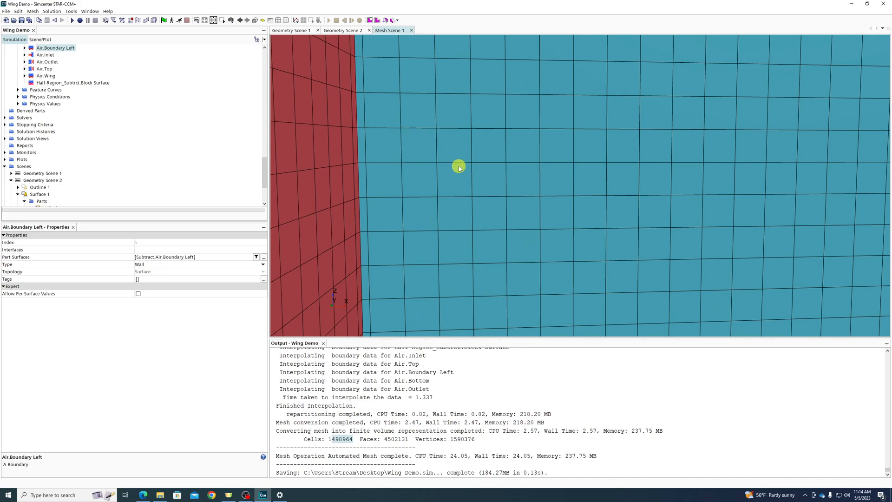
# View the nested refinement zones around the airfoil profile straight on and compare them with the surrounding far-field cells
pyautogui.scroll(-5, 437, 246)
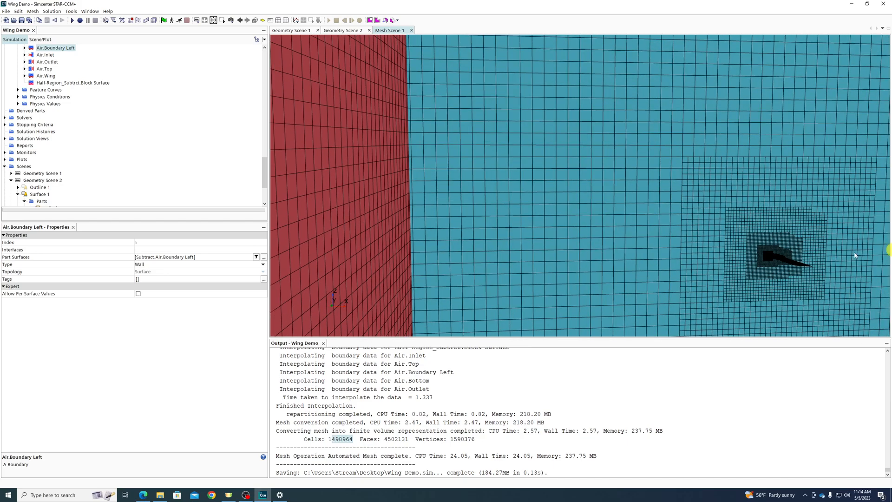
pyautogui.moveTo(838, 246); pyautogui.dragTo(606, 189, button='middle')
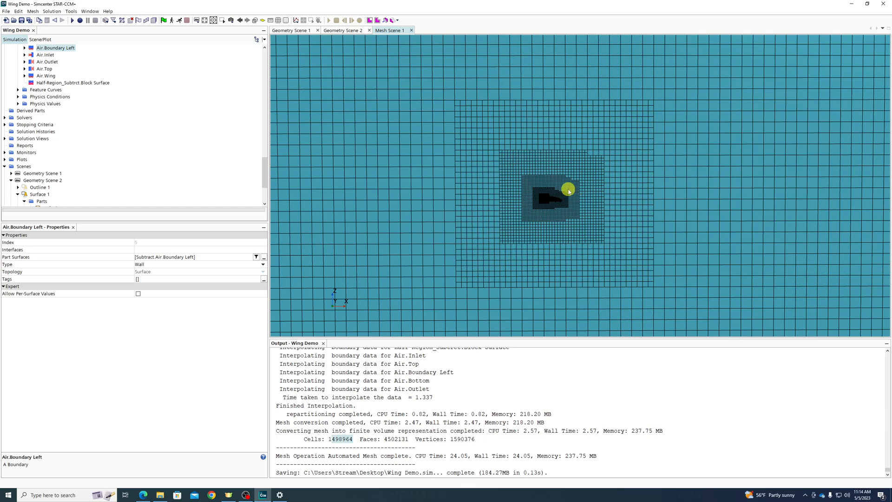
pyautogui.scroll(-2, 632, 200)
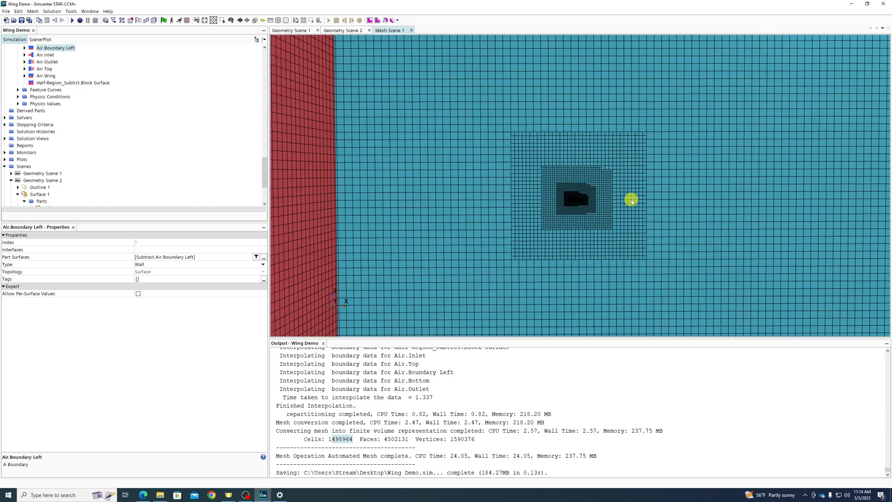
pyautogui.scroll(5, 566, 191)
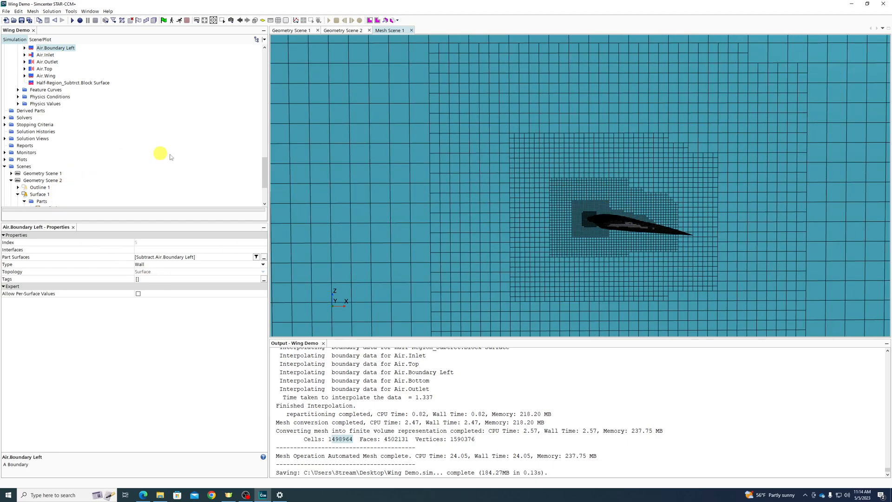
pyautogui.scroll(-2, 513, 185)
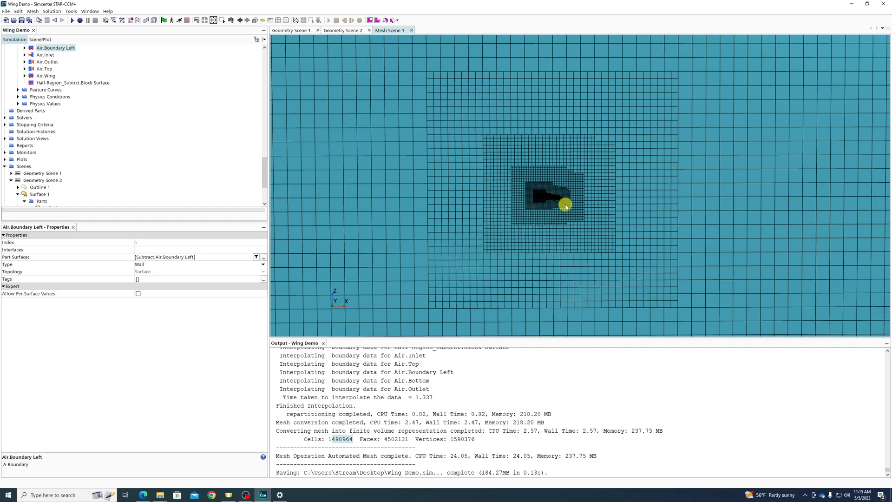
# Compare the refined mesh around the airfoil with the coarser cells across the full air domain
pyautogui.moveTo(566, 206); pyautogui.dragTo(514, 182)
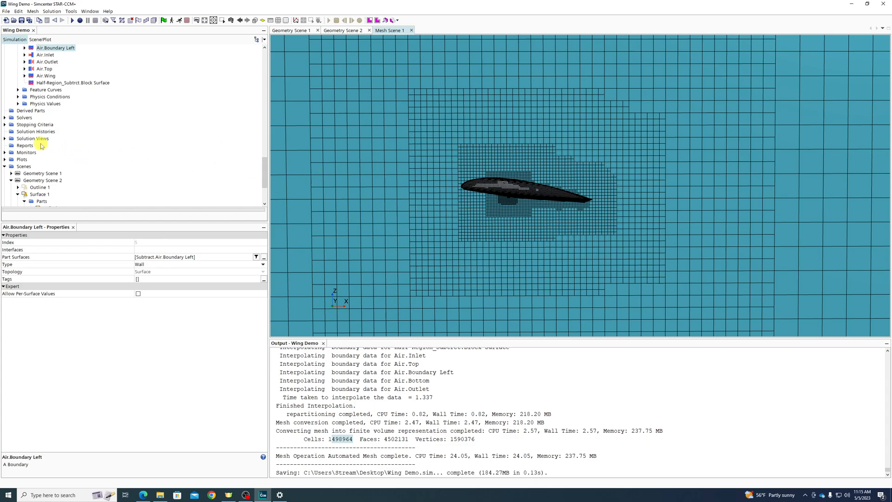
pyautogui.scroll(4, 132, 154)
pyautogui.scroll(8, 132, 155)
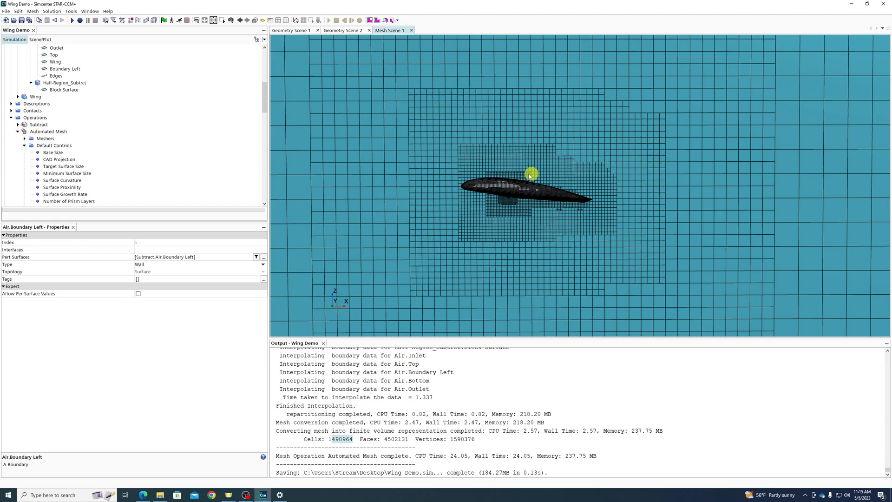
pyautogui.scroll(-3, 488, 165)
pyautogui.scroll(-5, 488, 167)
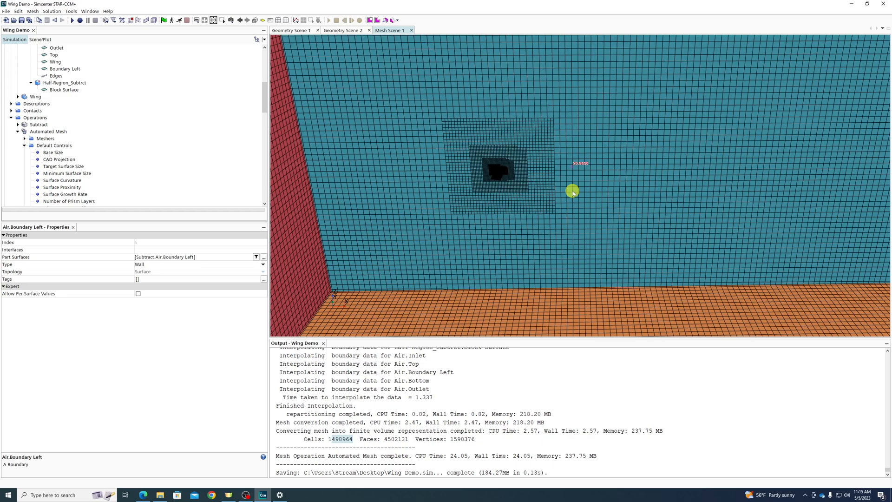
pyautogui.scroll(-5, 564, 172)
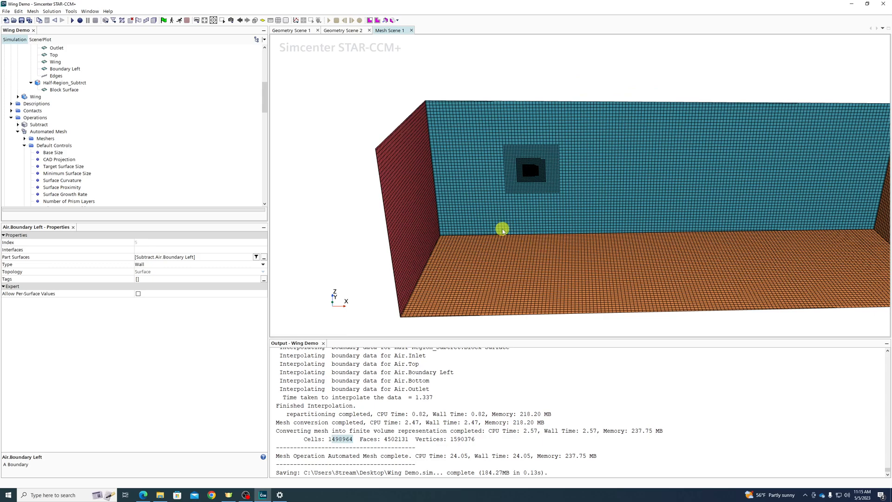
# Check which boundary each meshed face belongs to by selecting the symmetry plane, inlet, outlet, bottom and wing surfaces in the scene
pyautogui.click(465, 141)
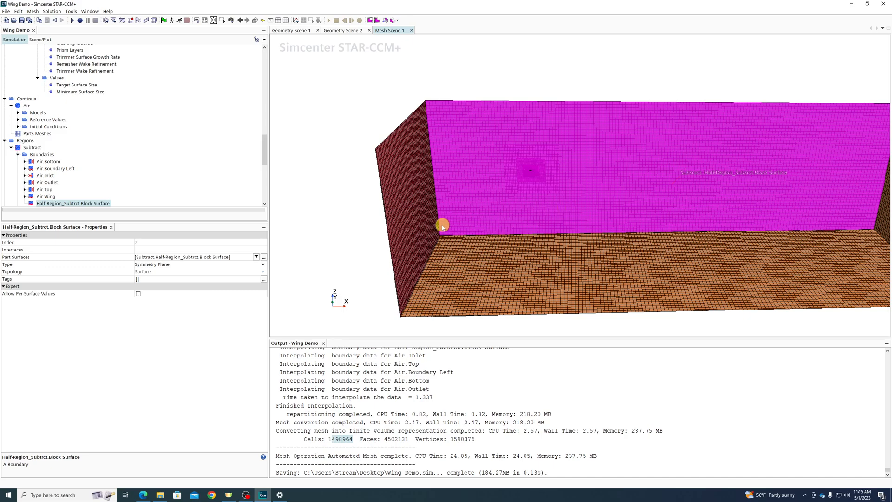
pyautogui.click(412, 243)
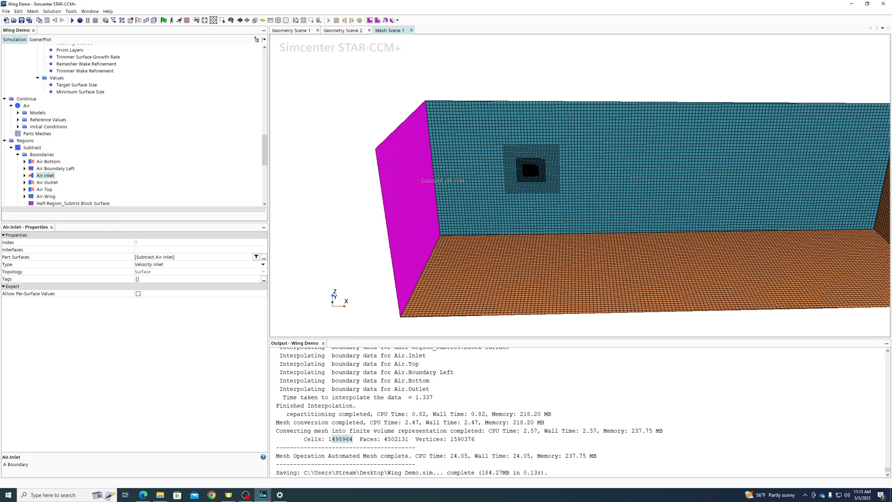
pyautogui.click(882, 217)
pyautogui.click(681, 293)
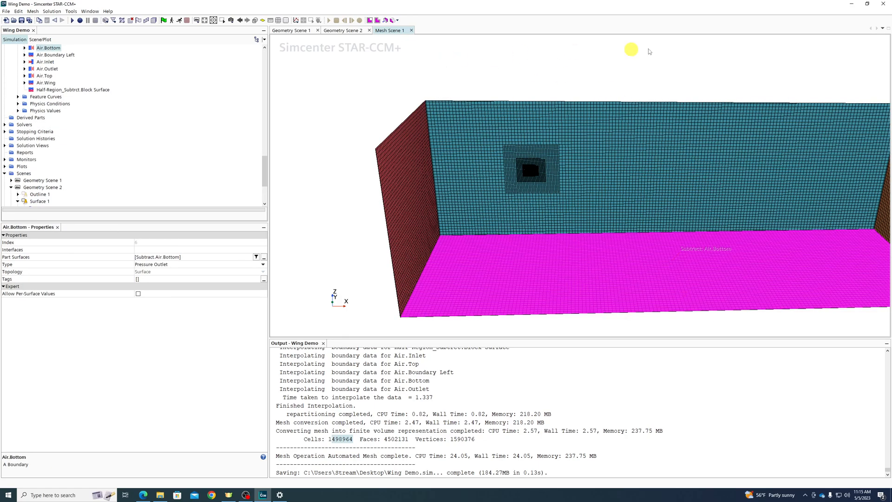
pyautogui.scroll(5, 522, 151)
pyautogui.click(543, 177)
pyautogui.scroll(2, 543, 177)
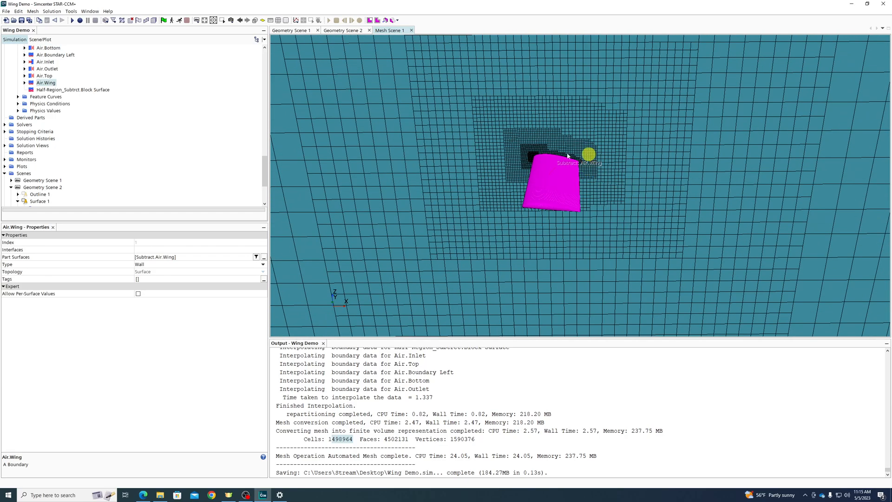
pyautogui.scroll(5, 130, 143)
pyautogui.scroll(-2, 354, 163)
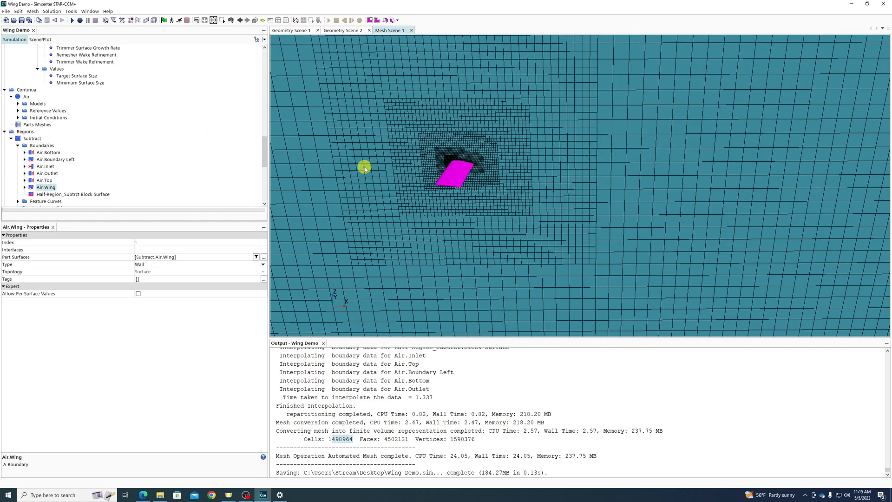
# Collapse the Regions branch and start a new plane section as a derived part
pyautogui.click(5, 132)
pyautogui.click(14, 139)
pyautogui.scroll(-4, 523, 211)
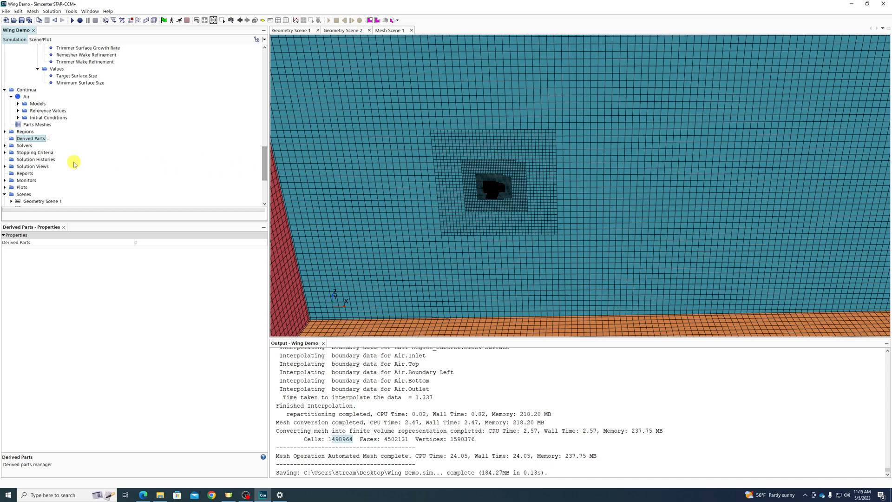
pyautogui.rightClick(34, 142)
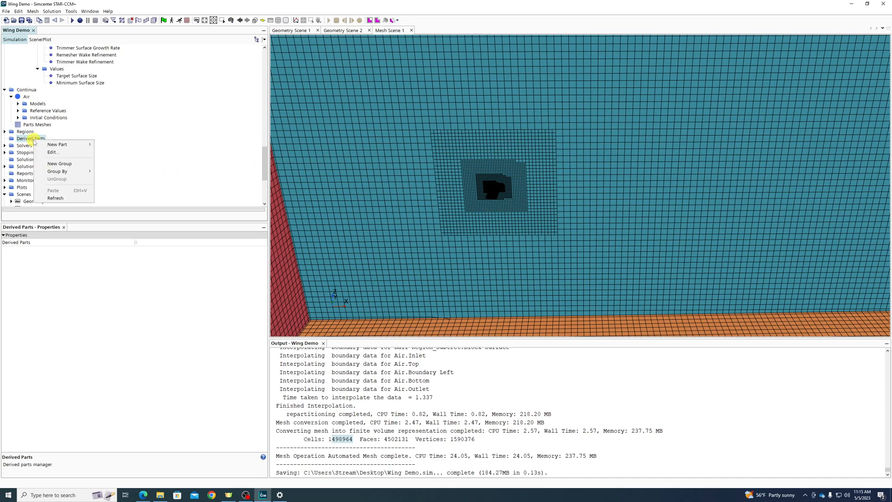
pyautogui.moveTo(69, 144)
pyautogui.moveTo(125, 167)
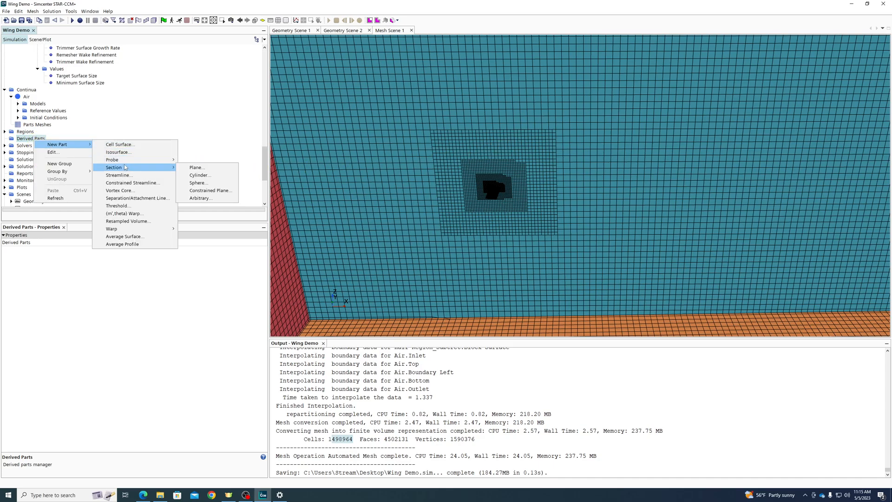
pyautogui.click(225, 168)
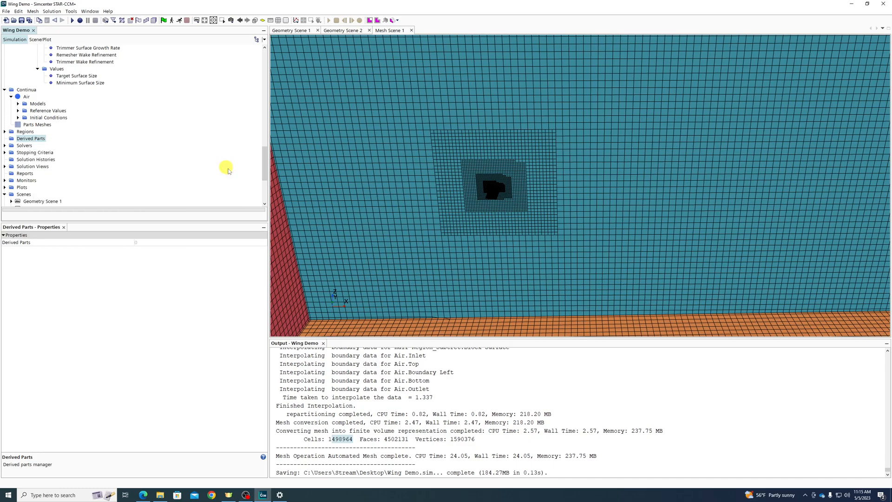
# Slide the X-normal section plane onto the wing, to an X origin of about 0.40 m
pyautogui.moveTo(777, 96); pyautogui.dragTo(602, 115)
pyautogui.moveTo(646, 96); pyautogui.dragTo(643, 86)
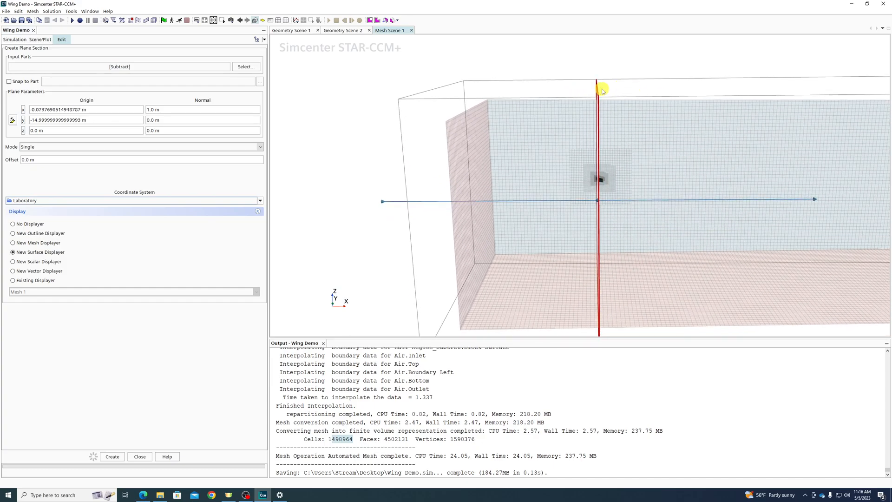
pyautogui.moveTo(601, 112); pyautogui.dragTo(635, 93)
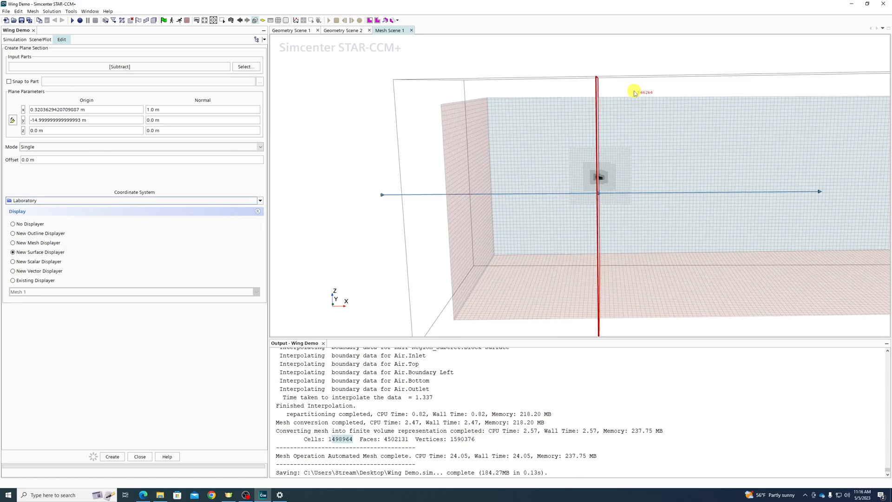
pyautogui.scroll(3, 600, 112)
pyautogui.moveTo(604, 234); pyautogui.dragTo(632, 245)
pyautogui.scroll(3, 632, 245)
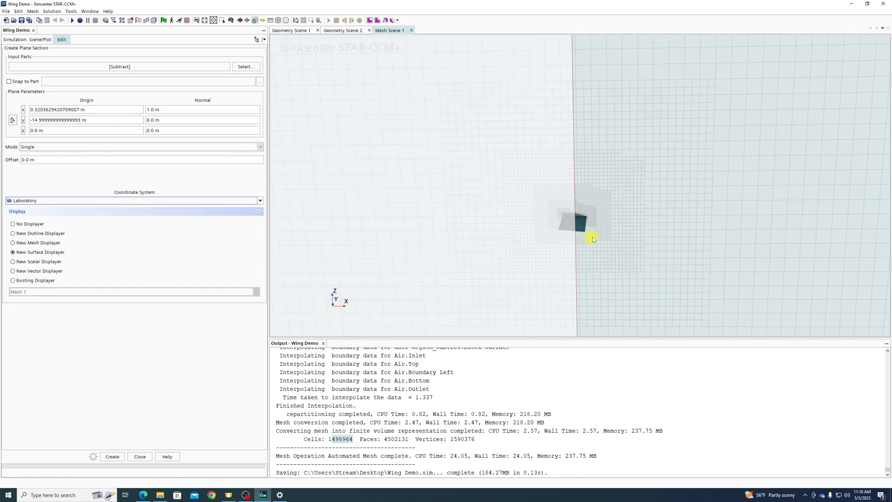
pyautogui.scroll(-2, 576, 230)
pyautogui.moveTo(529, 227); pyautogui.dragTo(534, 225)
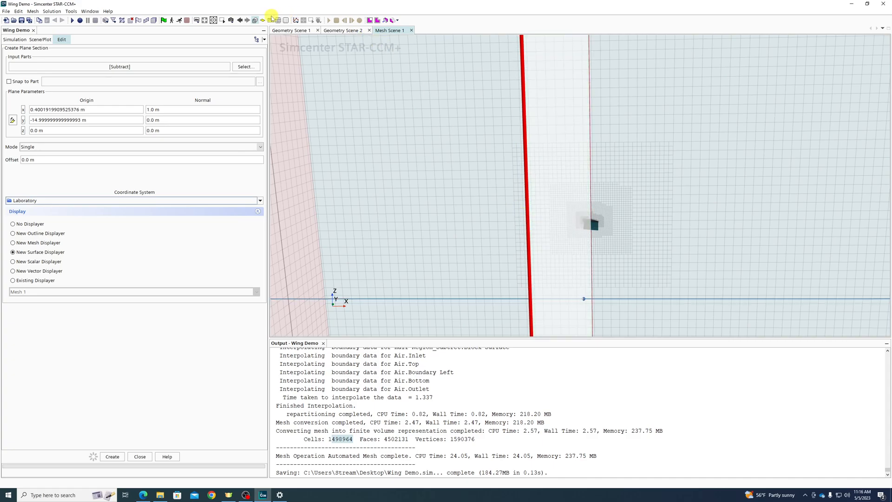
# Switch the scene to parallel projection and fine-tune the section plane through the airfoil, to an X origin of about 0.53 m
pyautogui.click(229, 22)
pyautogui.moveTo(288, 53)
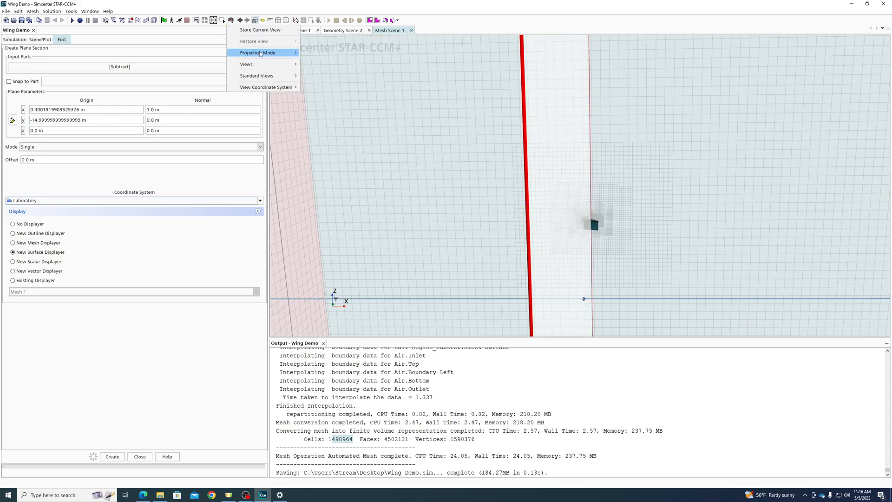
pyautogui.click(320, 61)
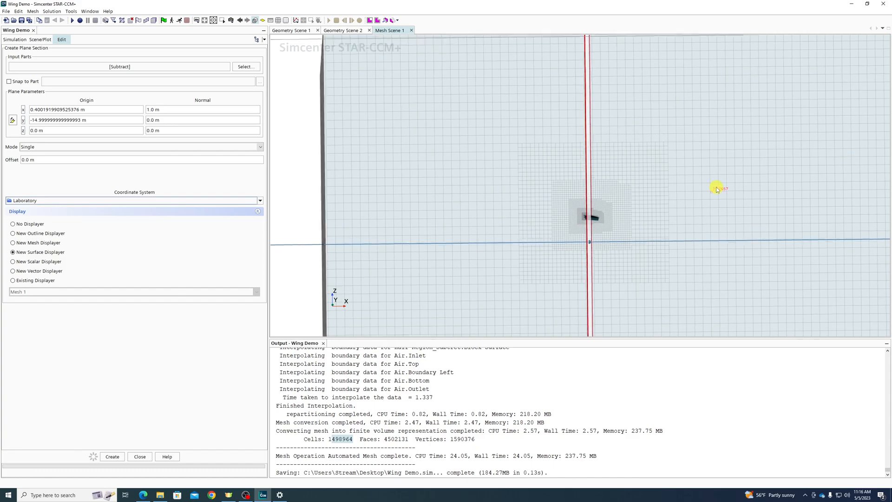
pyautogui.moveTo(590, 171); pyautogui.dragTo(593, 170)
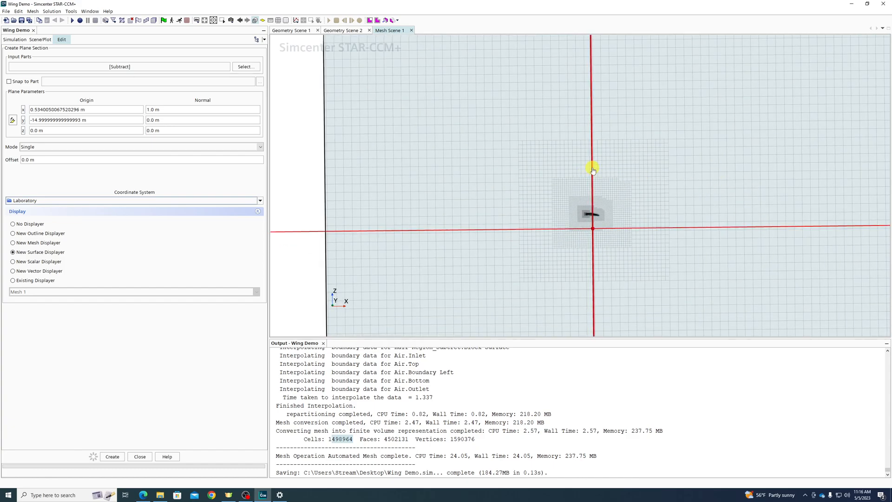
# Create the X-normal plane section with no displayer, and create it again in the existing Mesh 1 displayer
pyautogui.click(36, 224)
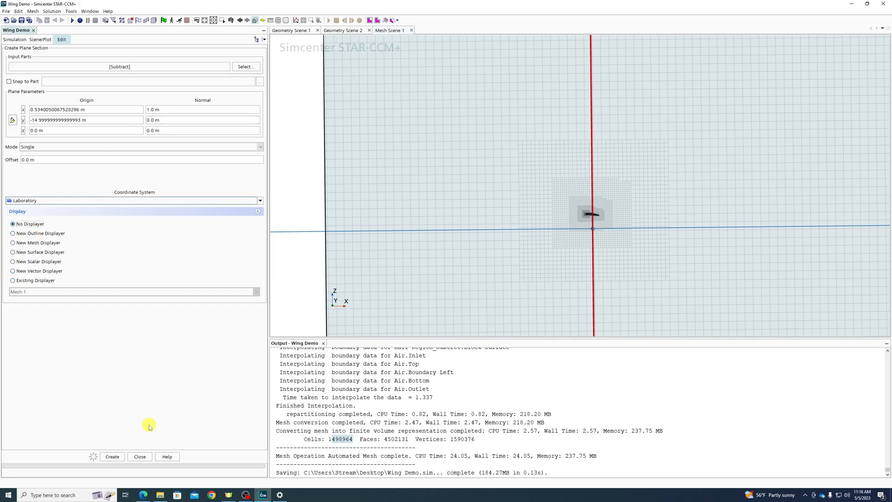
pyautogui.click(110, 455)
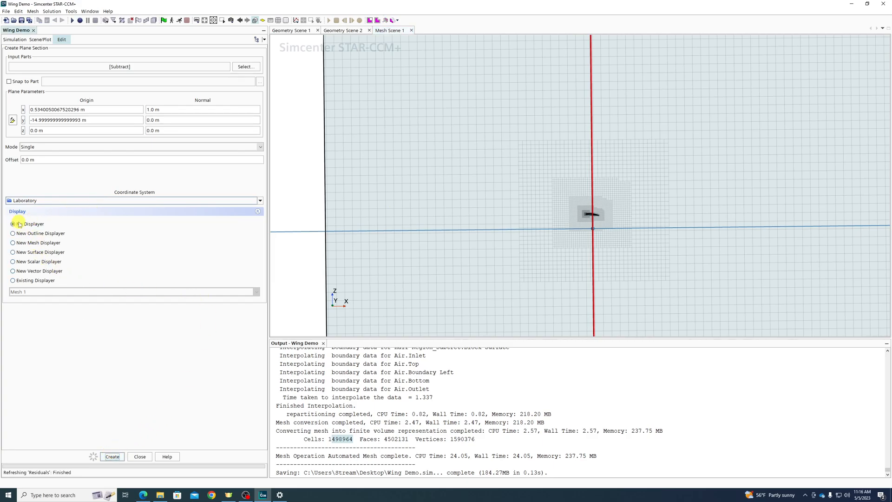
pyautogui.click(31, 282)
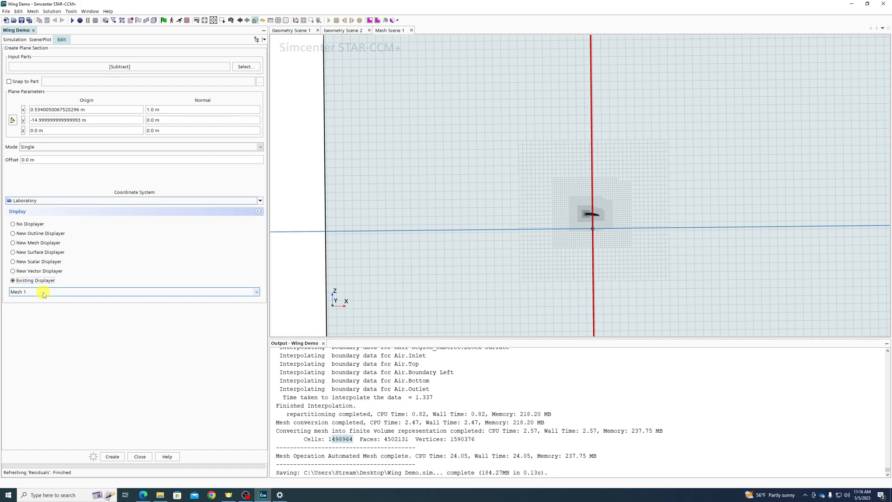
pyautogui.click(112, 457)
# Reorient the section plane along the Y axis by setting its normal to 0, 1, 0
pyautogui.moveTo(410, 111); pyautogui.dragTo(411, 193)
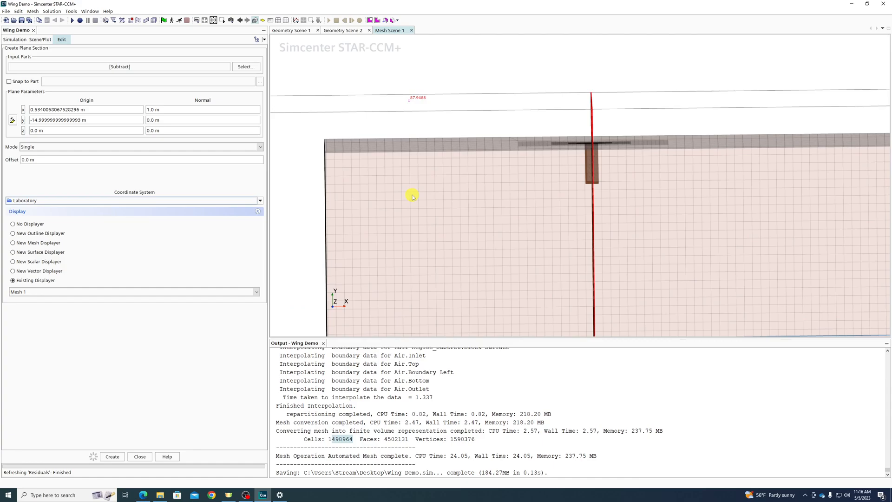
pyautogui.click(174, 121)
pyautogui.write('0')
pyautogui.press('Tab')
pyautogui.scroll(-5, 439, 91)
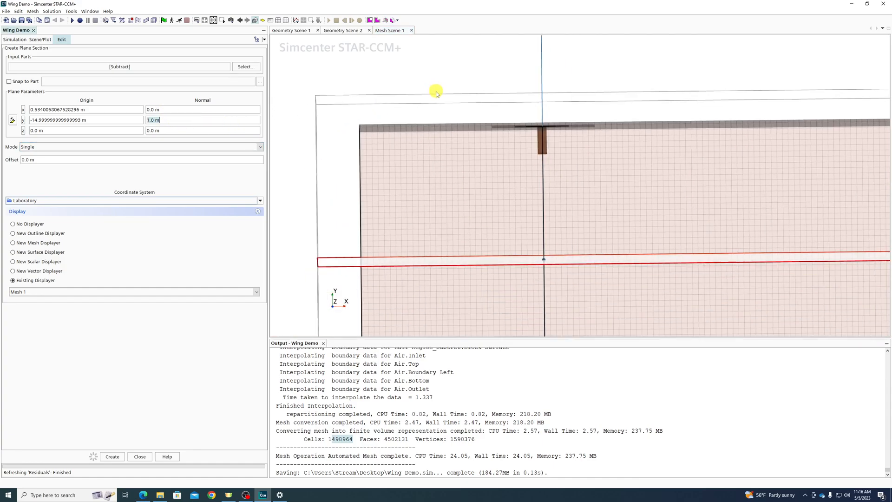
# Move the Y-normal section plane to a Y origin of about -0.88 m and create the section in the Mesh 1 displayer
pyautogui.click(521, 247)
pyautogui.moveTo(521, 249); pyautogui.dragTo(514, 144)
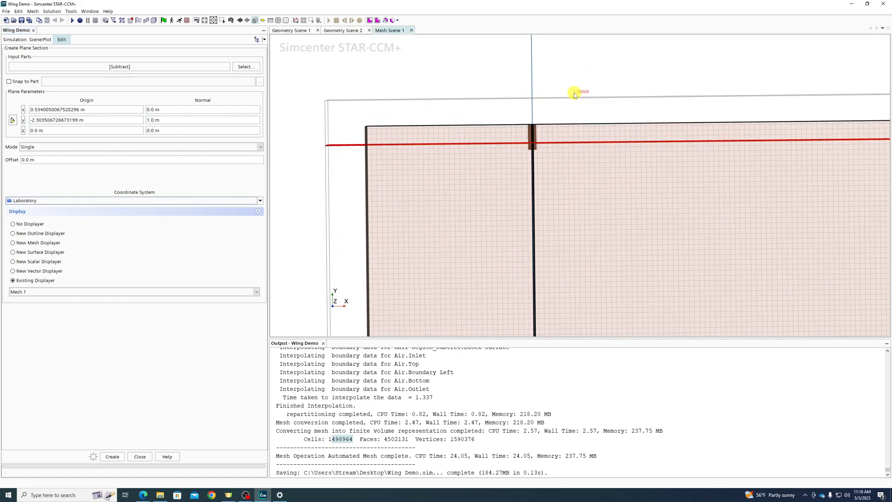
pyautogui.moveTo(540, 145); pyautogui.dragTo(535, 133)
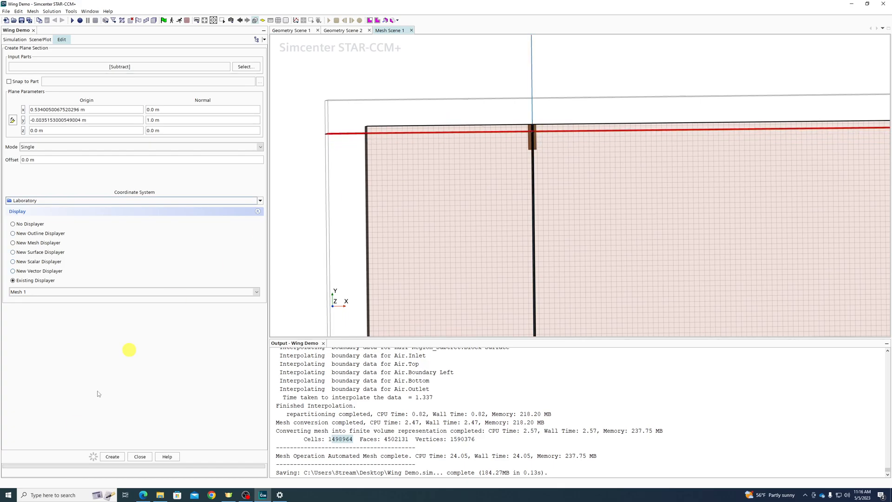
pyautogui.click(112, 457)
# Create another Y-normal plane section farther along the span, at a Y origin of about -1.75 m
pyautogui.click(500, 134)
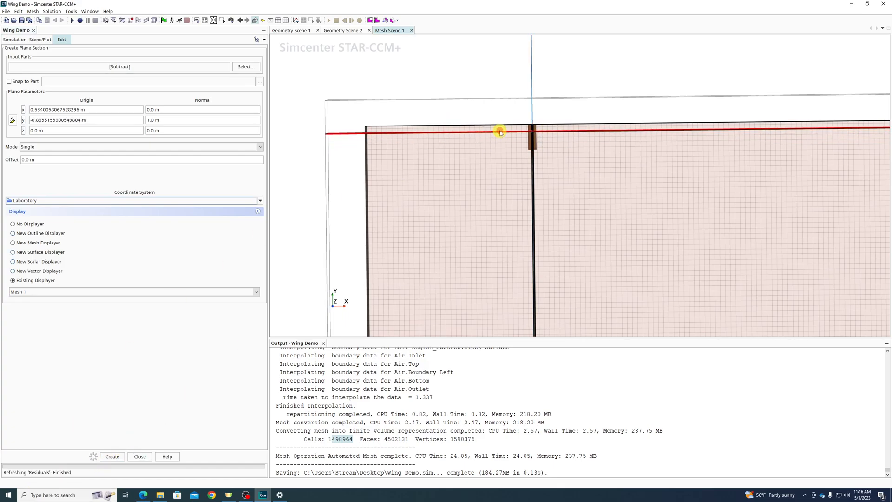
pyautogui.moveTo(501, 134); pyautogui.dragTo(501, 139)
pyautogui.click(108, 458)
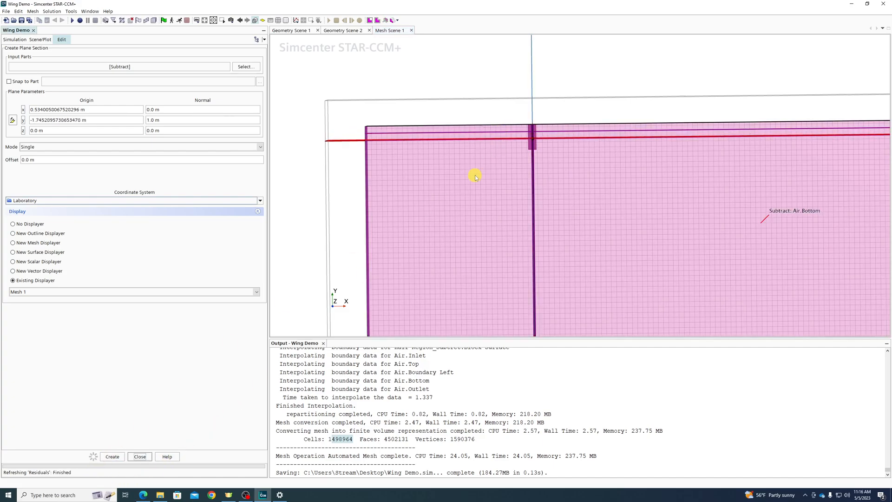
# Move the Y-normal section plane outward to the wing tip, to a Y origin of about -3.0 m
pyautogui.scroll(2, 475, 176)
pyautogui.moveTo(535, 125); pyautogui.dragTo(537, 137)
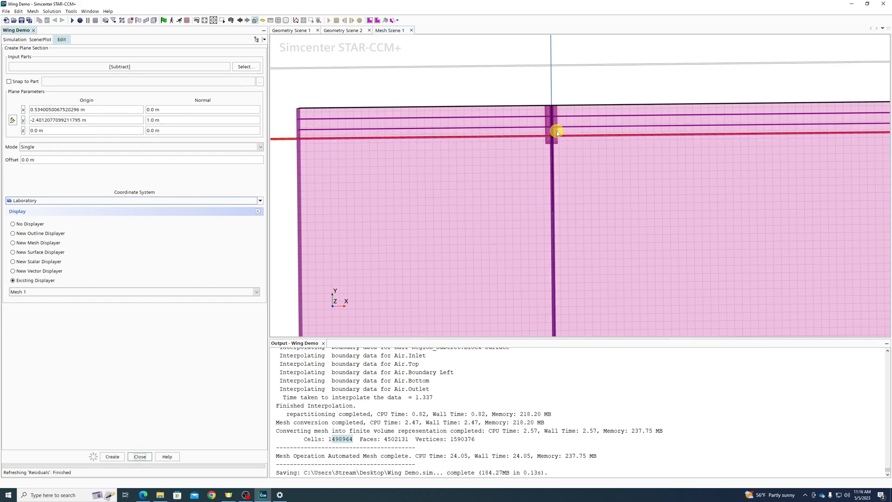
pyautogui.scroll(6, 556, 134)
pyautogui.moveTo(554, 135); pyautogui.dragTo(559, 174)
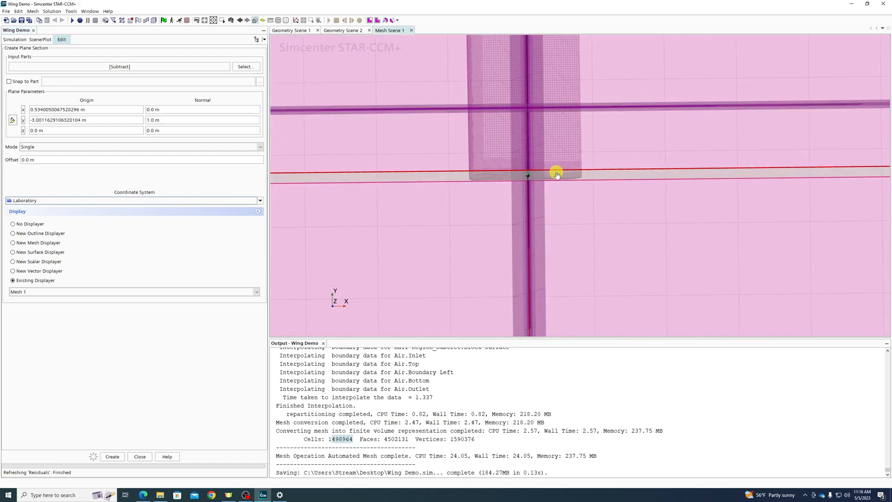
# Align the view to the Air.Bottom surface normal to check the section plane's position at the wing tip
pyautogui.scroll(8, 609, 135)
pyautogui.moveTo(601, 143); pyautogui.dragTo(601, 141)
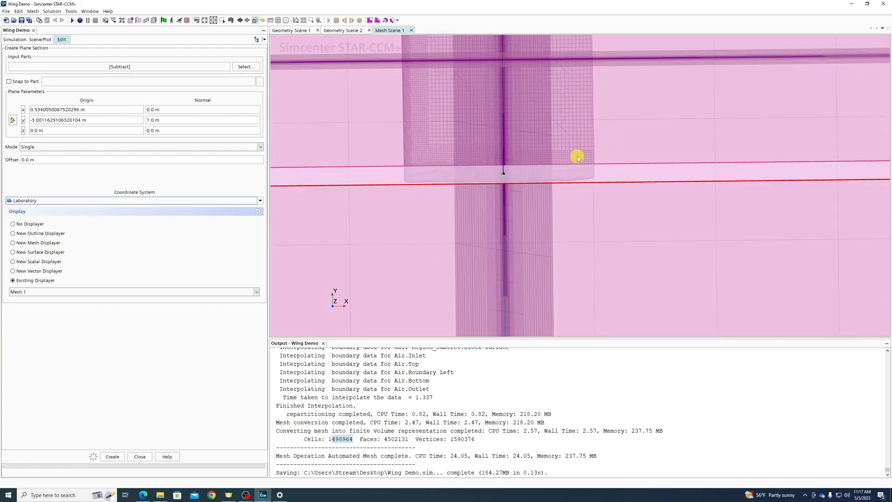
pyautogui.click(609, 262)
pyautogui.rightClick(609, 263)
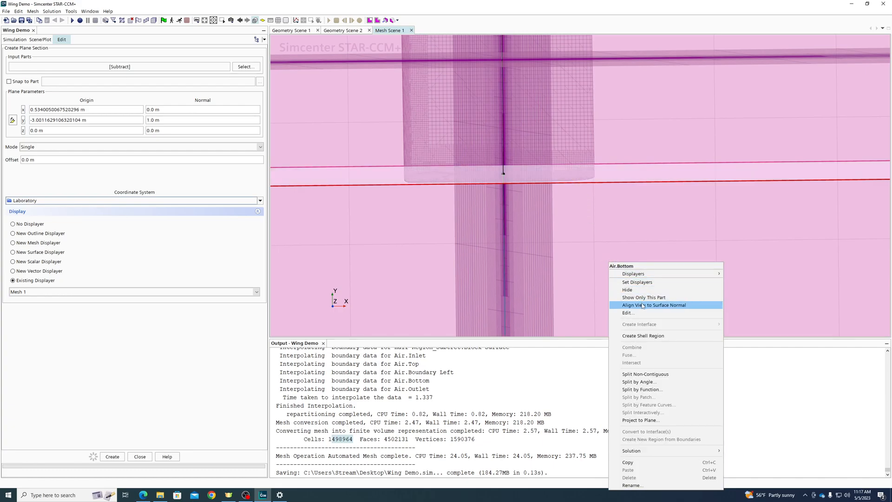
pyautogui.click(643, 305)
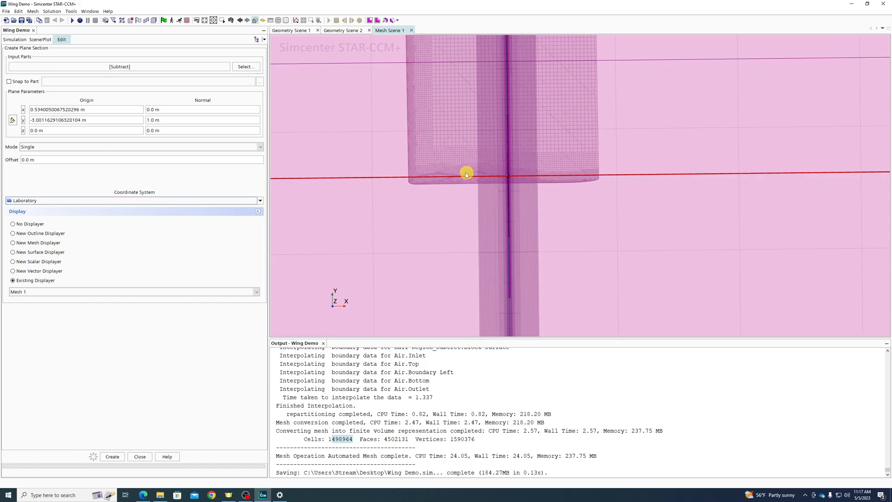
pyautogui.moveTo(454, 178); pyautogui.dragTo(455, 176, button='right')
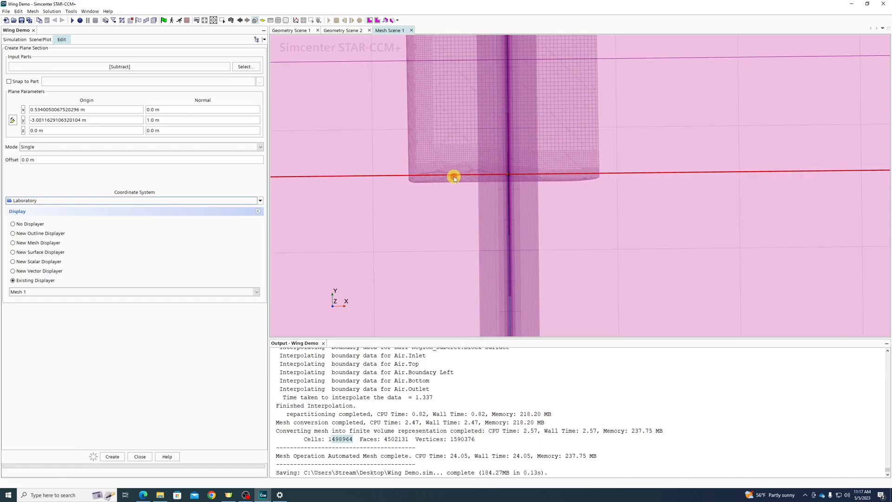
# Move the Y-normal section plane to a Y origin of about -3.10 m, create the section and close the section editor
pyautogui.moveTo(454, 178); pyautogui.dragTo(450, 162)
pyautogui.rightClick(621, 259)
pyautogui.click(661, 305)
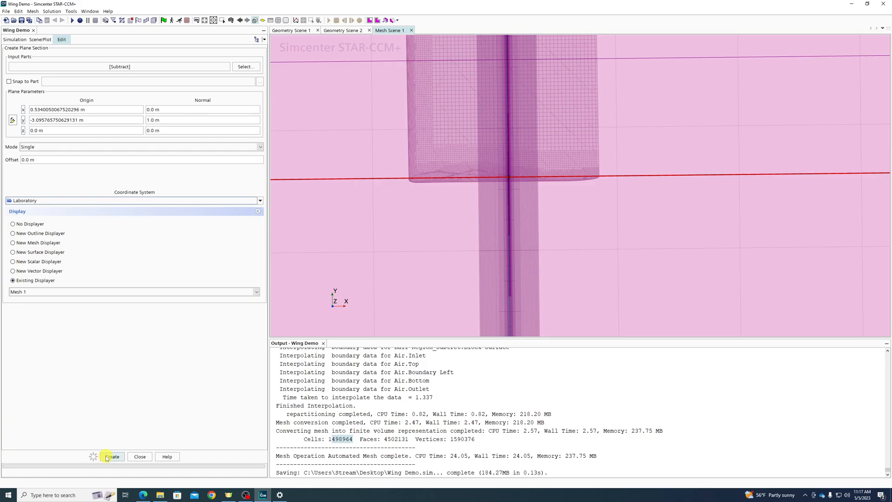
pyautogui.click(145, 459)
# Show only the X-normal plane section through the wing in the mesh scene
pyautogui.scroll(-8, 570, 200)
pyautogui.moveTo(569, 200); pyautogui.dragTo(534, 176)
pyautogui.moveTo(772, 162); pyautogui.dragTo(650, 190)
pyautogui.scroll(5, 612, 127)
pyautogui.moveTo(612, 127); pyautogui.dragTo(747, 153)
pyautogui.click(574, 193)
pyautogui.rightClick(574, 192)
pyautogui.click(629, 228)
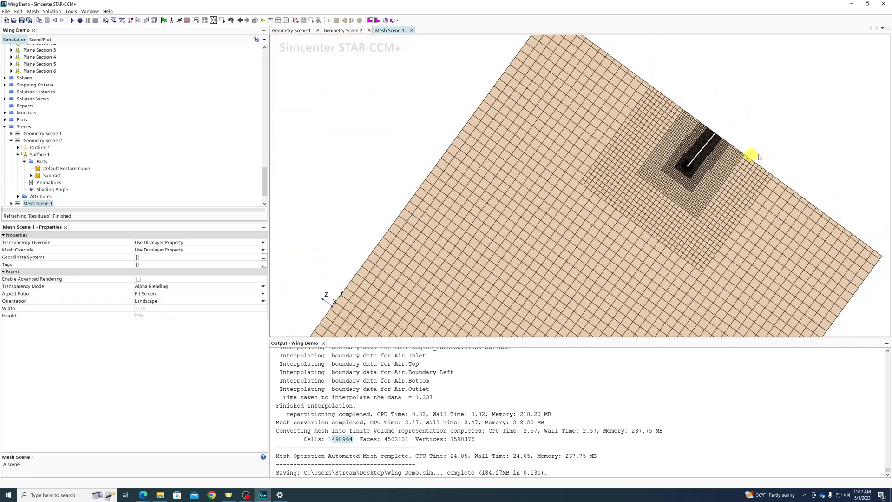
# Examine the cell refinement around the wing tip and along the span in the X-normal plane section
pyautogui.moveTo(787, 128); pyautogui.dragTo(816, 253)
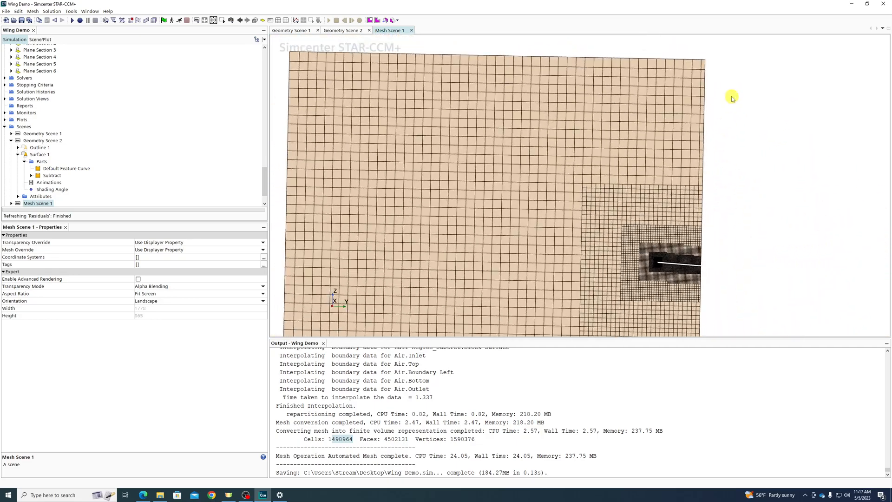
pyautogui.scroll(-2, 726, 69)
pyautogui.scroll(3, 737, 198)
pyautogui.moveTo(758, 234); pyautogui.dragTo(760, 223)
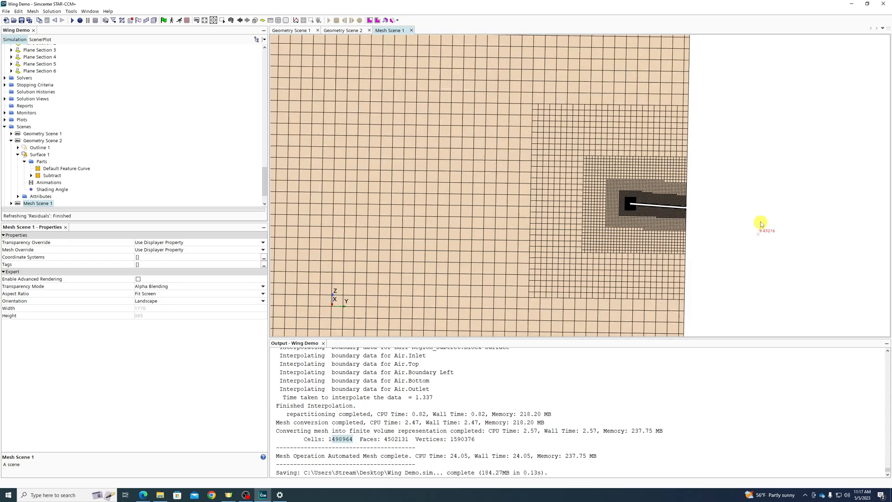
pyautogui.scroll(8, 643, 201)
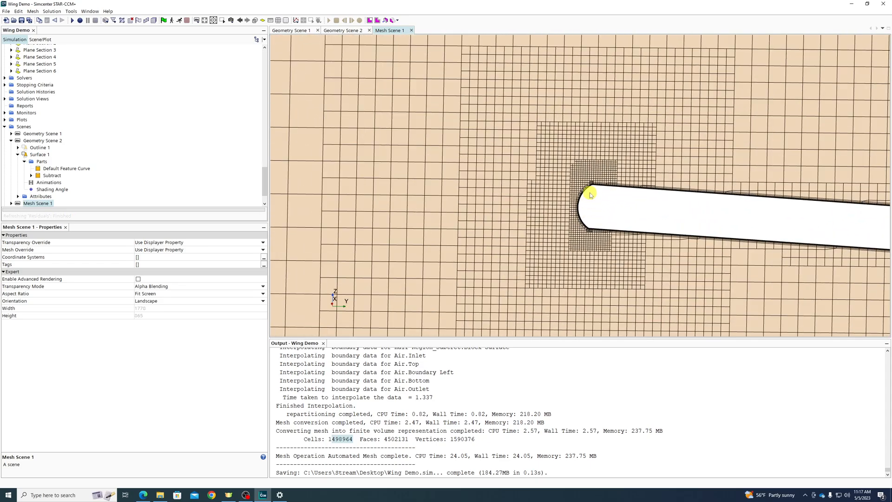
pyautogui.scroll(3, 591, 195)
pyautogui.scroll(-8, 573, 185)
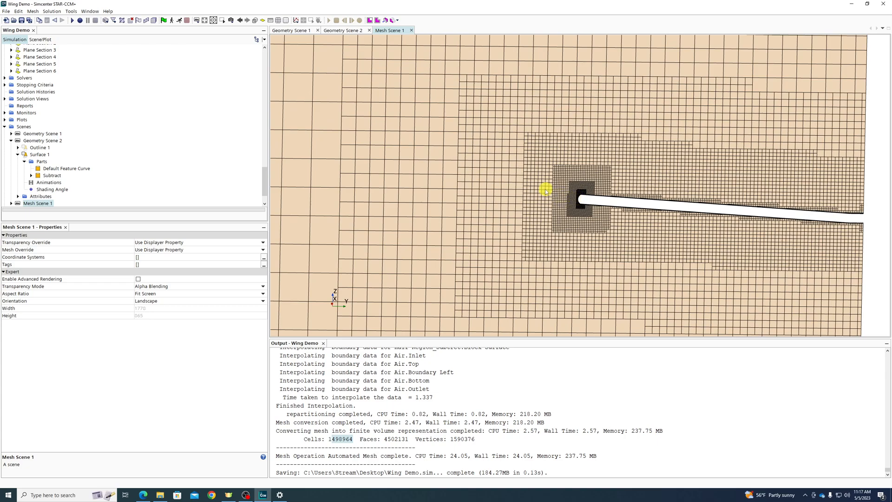
pyautogui.scroll(-2, 503, 185)
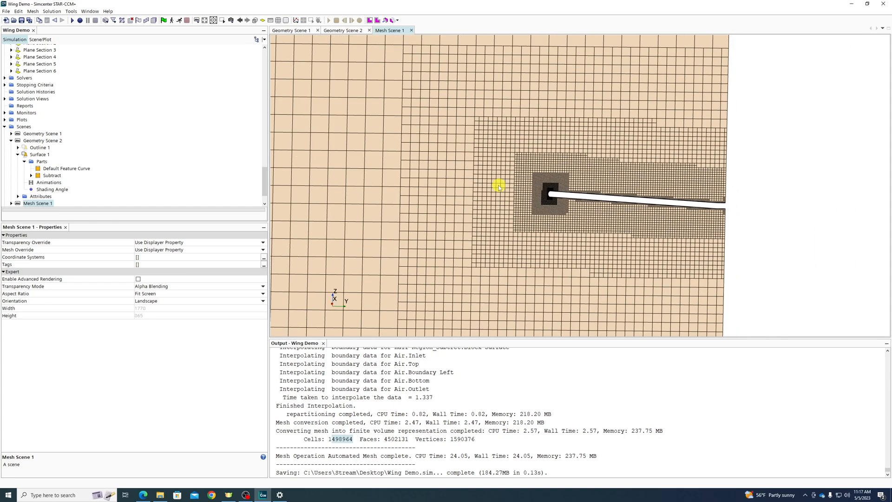
pyautogui.scroll(-3, 494, 187)
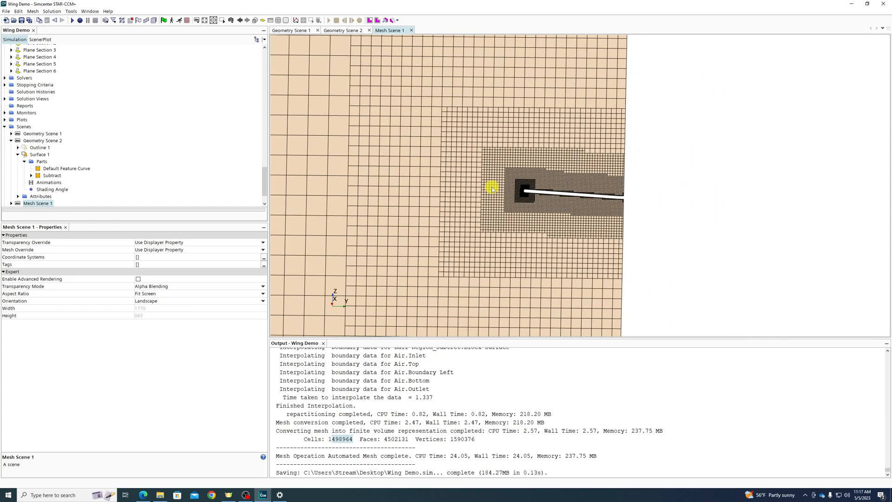
pyautogui.scroll(4, 518, 184)
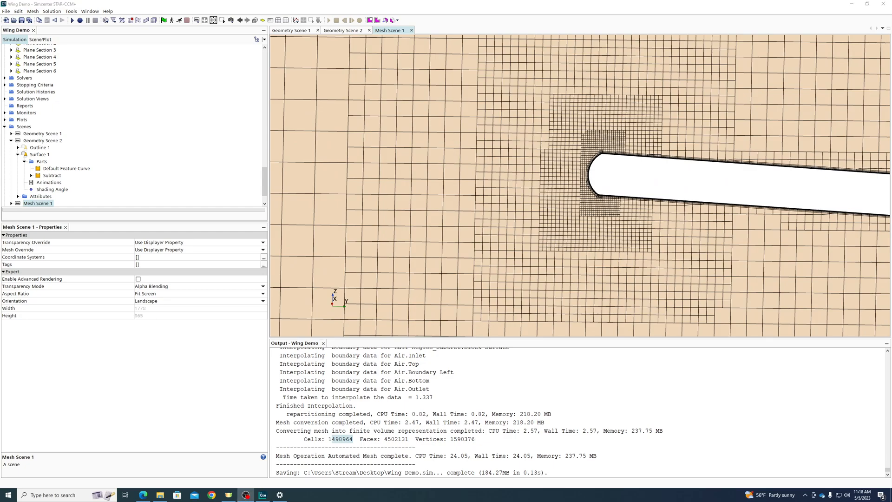
pyautogui.scroll(-8, 486, 196)
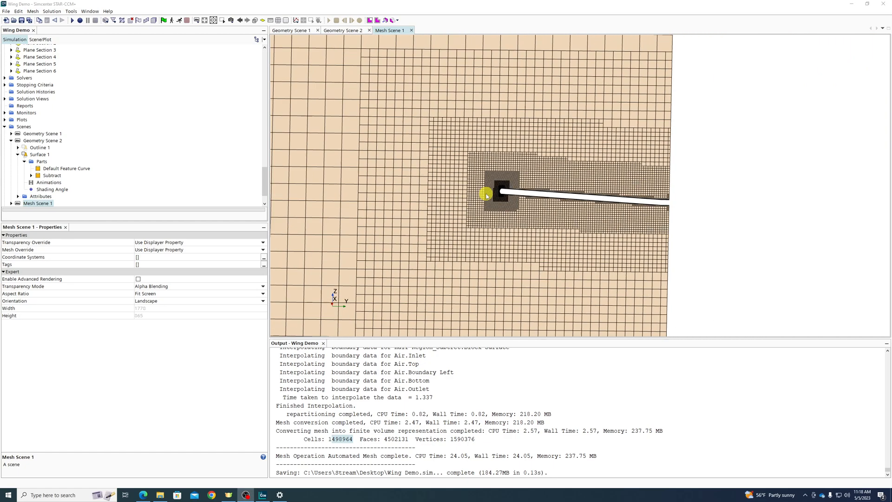
# Restore all hidden parts in the mesh scene
pyautogui.moveTo(794, 180); pyautogui.dragTo(651, 181)
pyautogui.rightClick(655, 116)
pyautogui.click(676, 160)
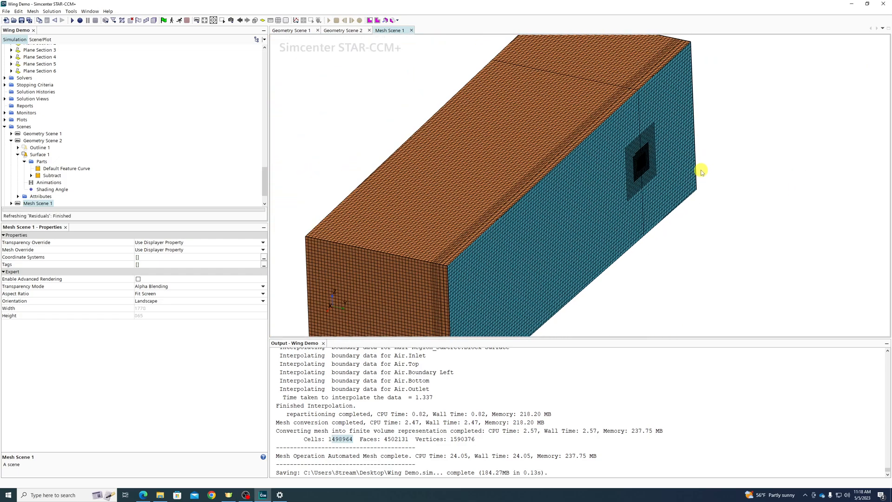
# Hide the Air.Top, Air.Boundary Left and Half-Region_Subtrct.Block Surface boundaries in the mesh scene
pyautogui.rightClick(547, 98)
pyautogui.click(565, 128)
pyautogui.rightClick(442, 154)
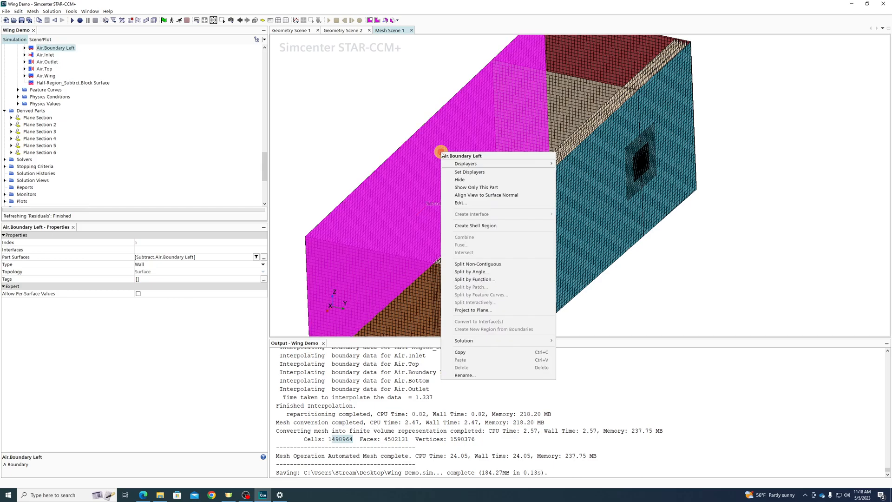
pyautogui.click(460, 180)
pyautogui.rightClick(591, 194)
pyautogui.click(609, 223)
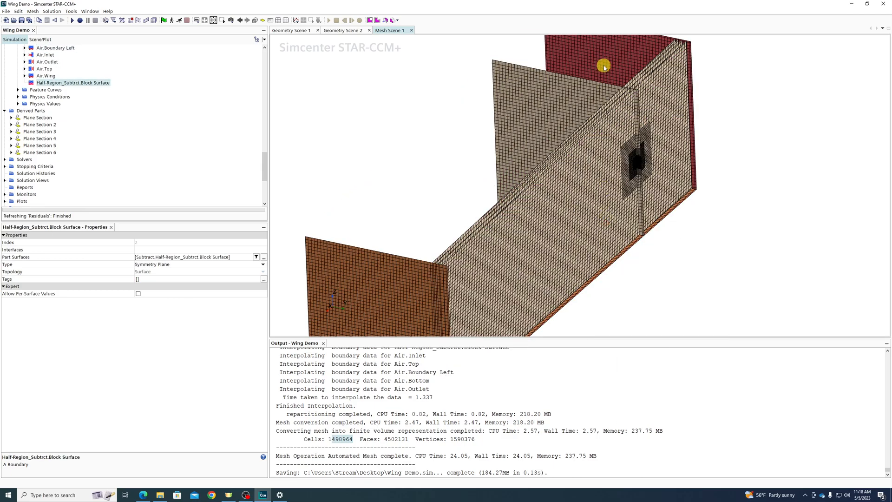
# Hide the Air.Inlet, Air.Outlet and Air.Bottom boundaries in the mesh scene
pyautogui.rightClick(599, 63)
pyautogui.click(609, 83)
pyautogui.click(363, 290)
pyautogui.rightClick(363, 289)
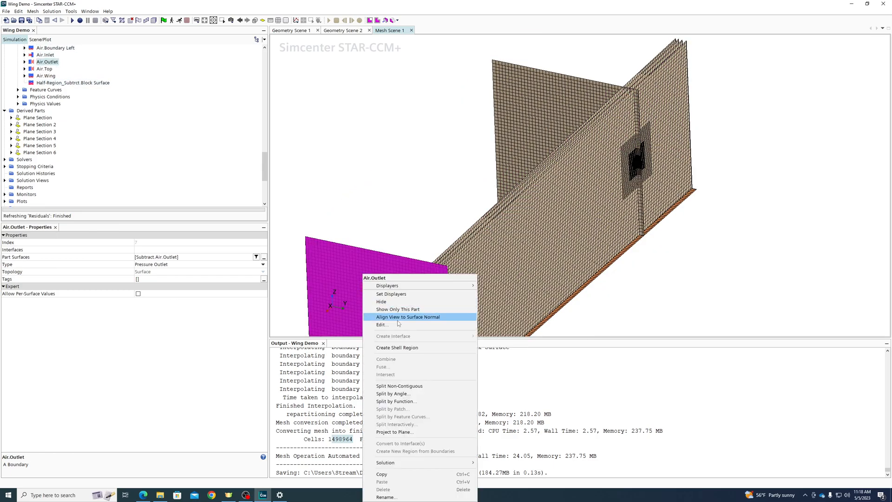
pyautogui.click(386, 301)
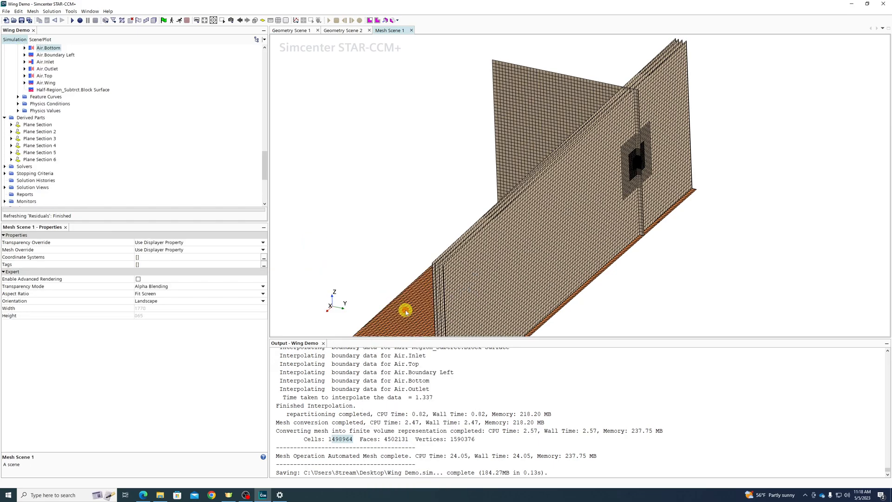
pyautogui.rightClick(405, 310)
pyautogui.click(418, 294)
# Hide the Air.Wing boundary in the mesh scene to expose the plane sections inside it
pyautogui.moveTo(423, 176); pyautogui.dragTo(569, 173)
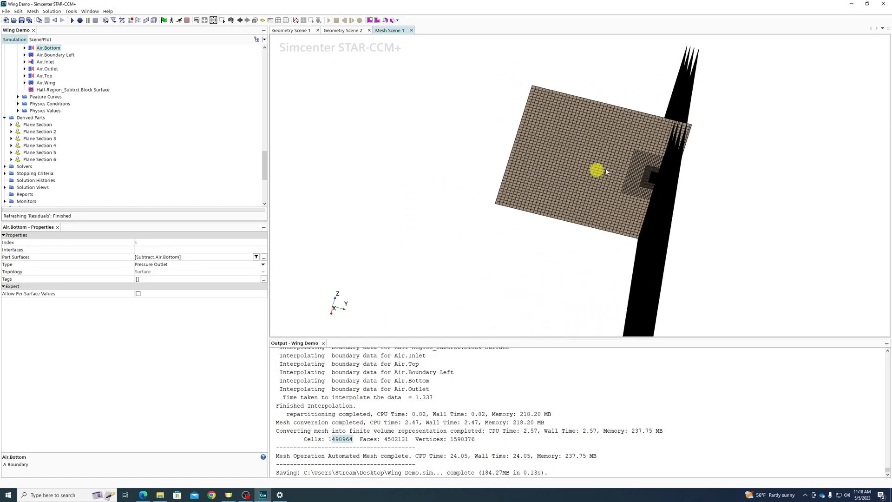
pyautogui.scroll(10, 654, 183)
pyautogui.rightClick(646, 201)
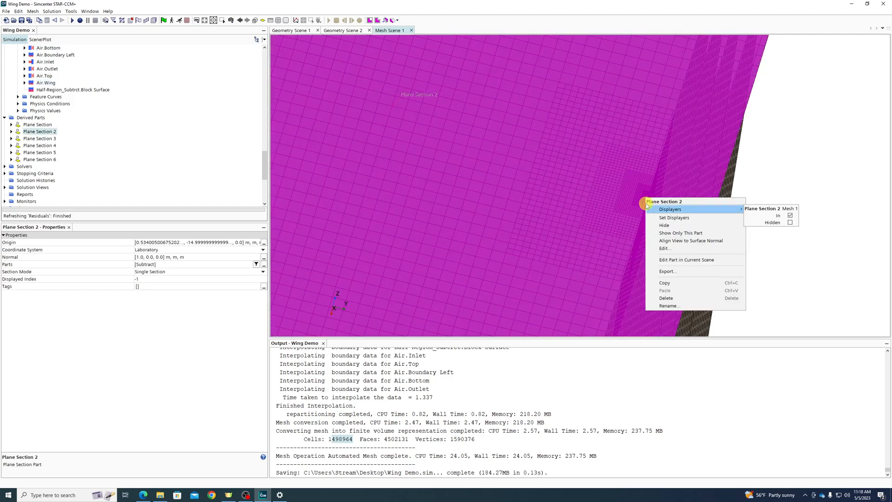
pyautogui.click(832, 206)
pyautogui.rightClick(687, 212)
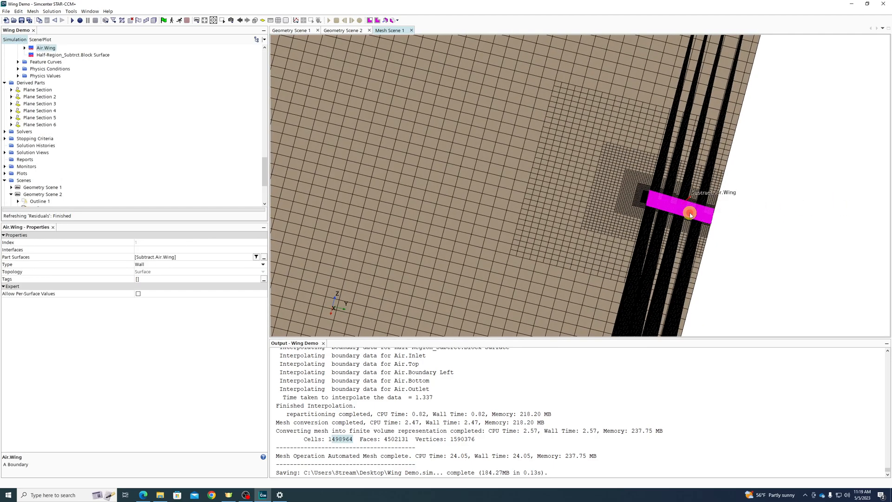
pyautogui.click(768, 235)
# Examine the prism layers and the leading-edge and trailing-edge cell refinement around the airfoil in the spanwise plane sections
pyautogui.moveTo(769, 200); pyautogui.dragTo(415, 176)
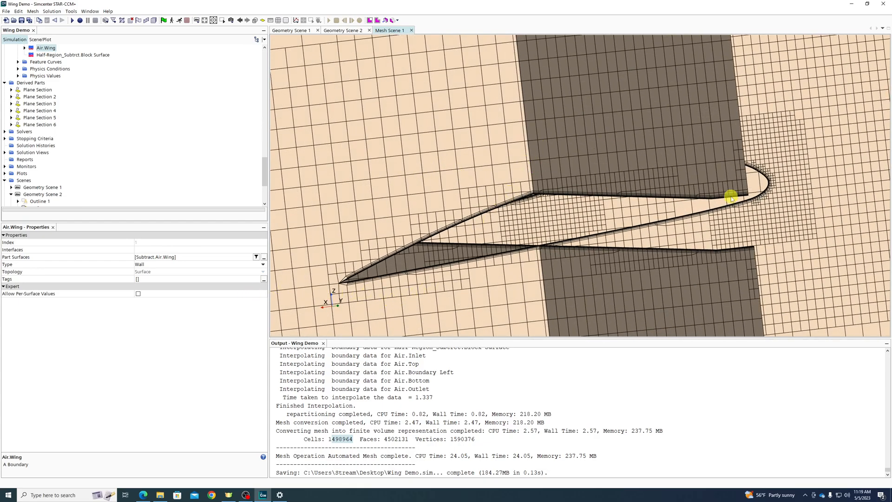
pyautogui.moveTo(778, 162); pyautogui.dragTo(751, 153)
pyautogui.scroll(-15, 627, 188)
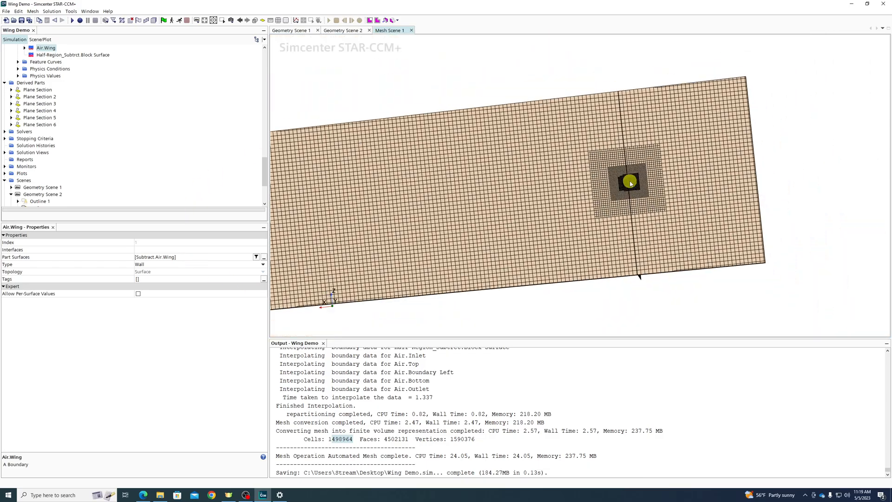
pyautogui.moveTo(486, 189); pyautogui.dragTo(634, 184)
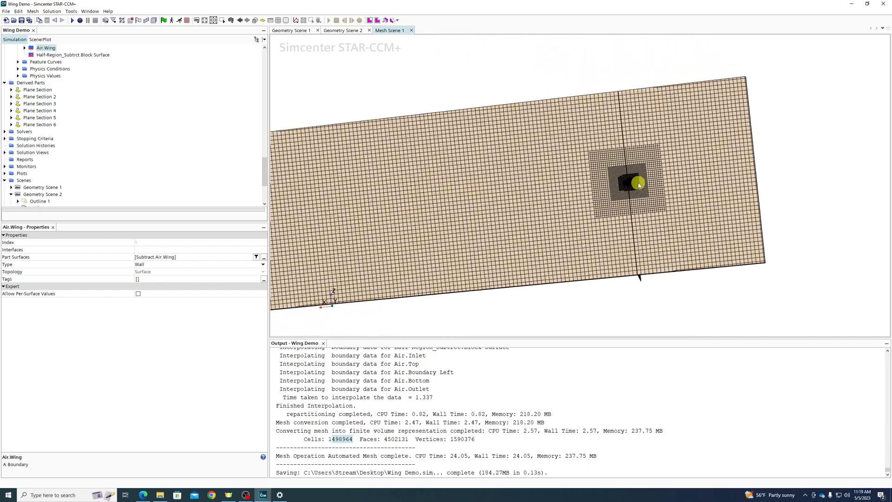
pyautogui.scroll(10, 633, 181)
pyautogui.scroll(10, 589, 166)
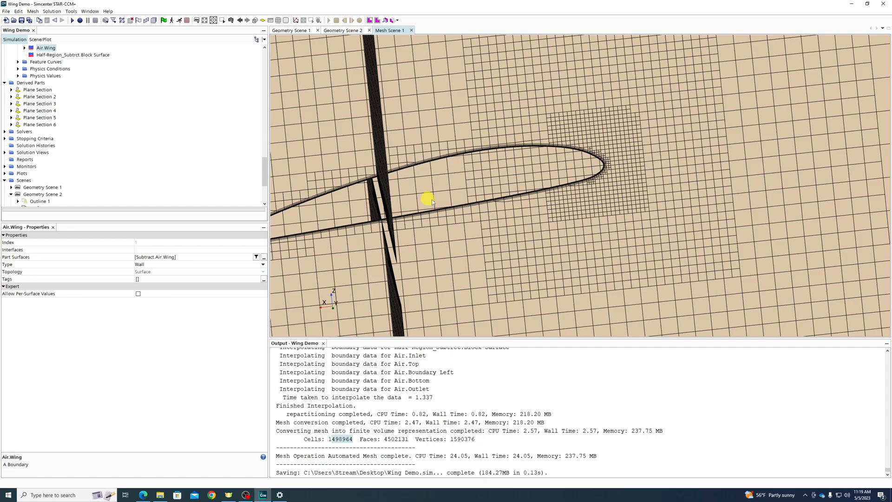
pyautogui.scroll(-12, 437, 183)
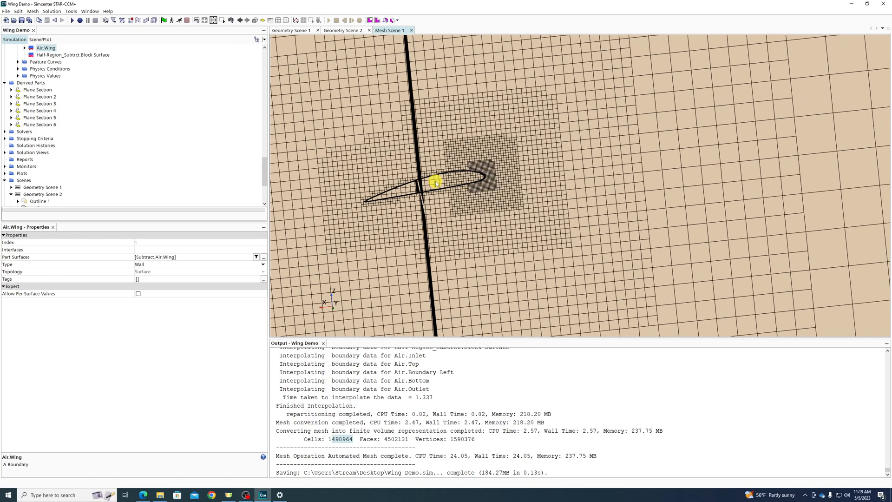
pyautogui.moveTo(623, 148); pyautogui.dragTo(507, 177)
# Add a second surface control to the mesh operation's custom controls and assign Subtract.Air.Wing as its part surface
pyautogui.scroll(8, 54, 139)
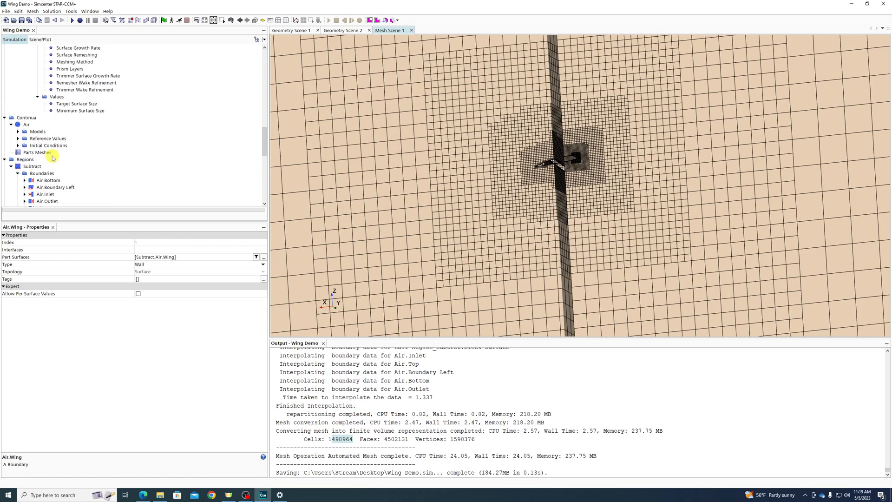
pyautogui.scroll(5, 54, 135)
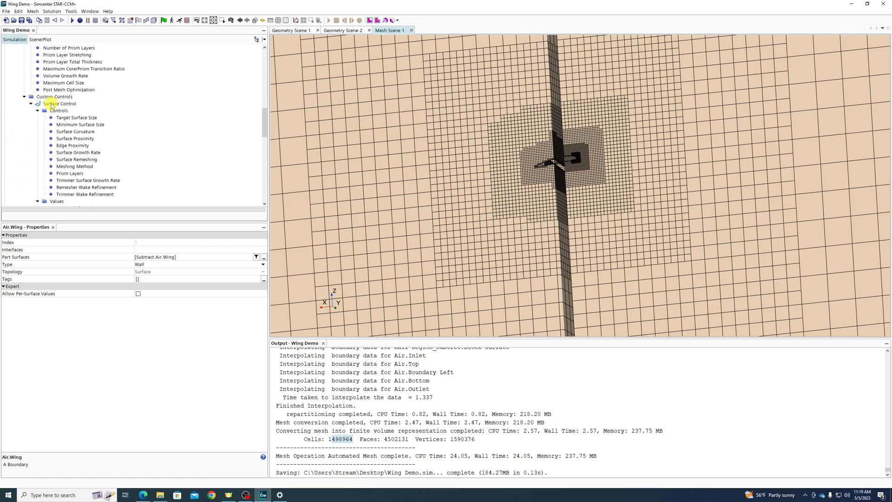
pyautogui.rightClick(51, 96)
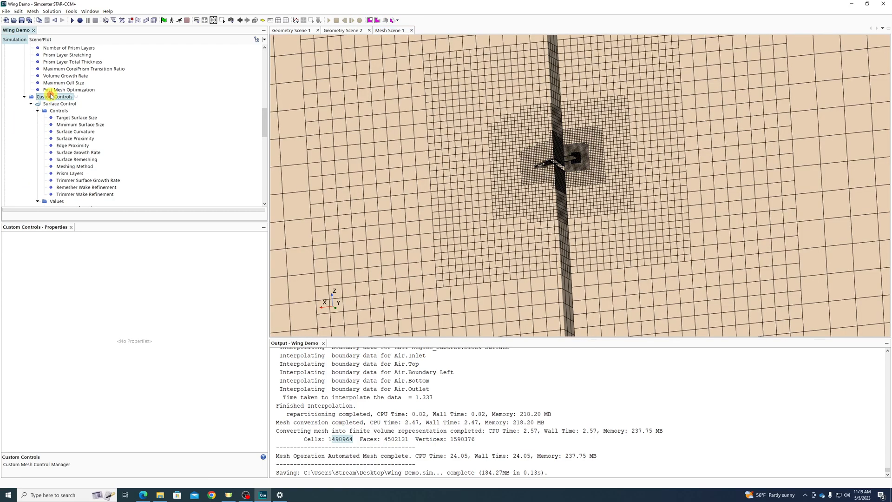
pyautogui.moveTo(74, 98)
pyautogui.click(153, 106)
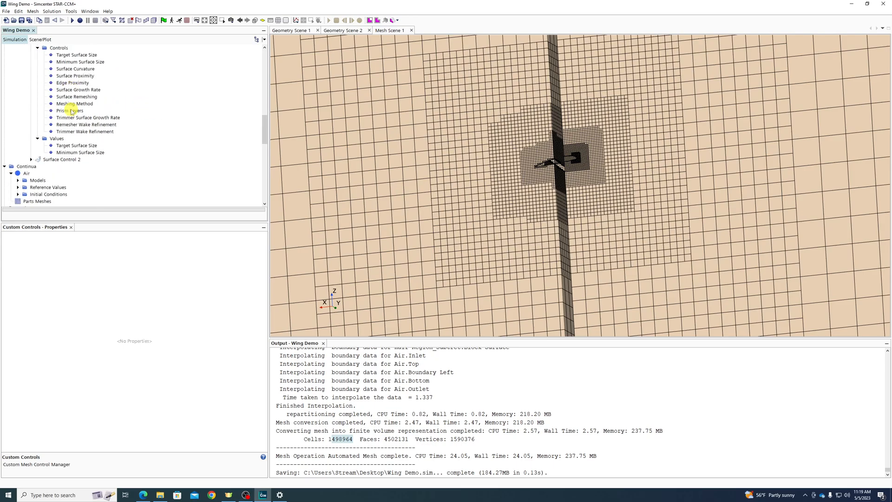
pyautogui.click(42, 140)
pyautogui.click(141, 243)
pyautogui.click(157, 303)
pyautogui.click(37, 139)
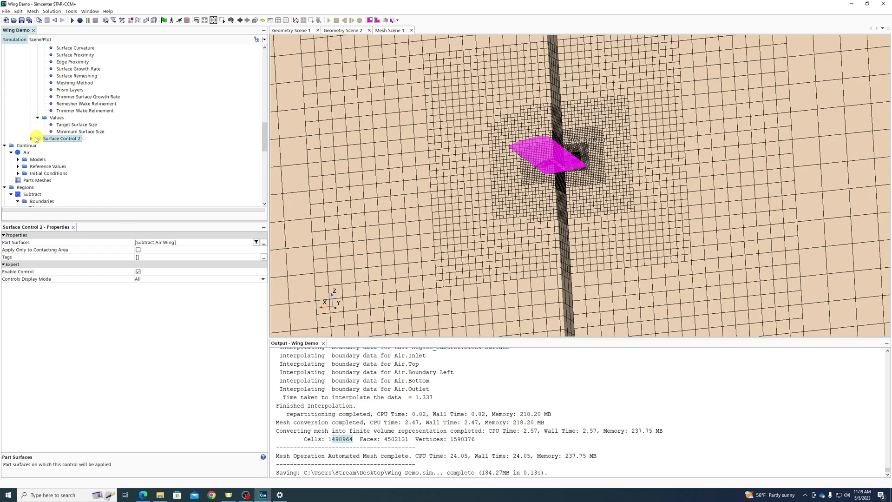
# Enable the trimmer wake refinement options for Surface Control 2
pyautogui.click(31, 138)
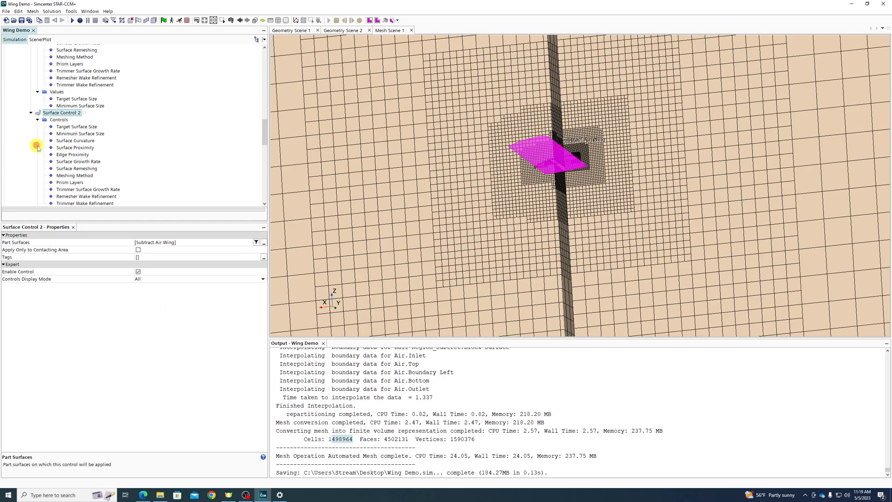
pyautogui.click(79, 204)
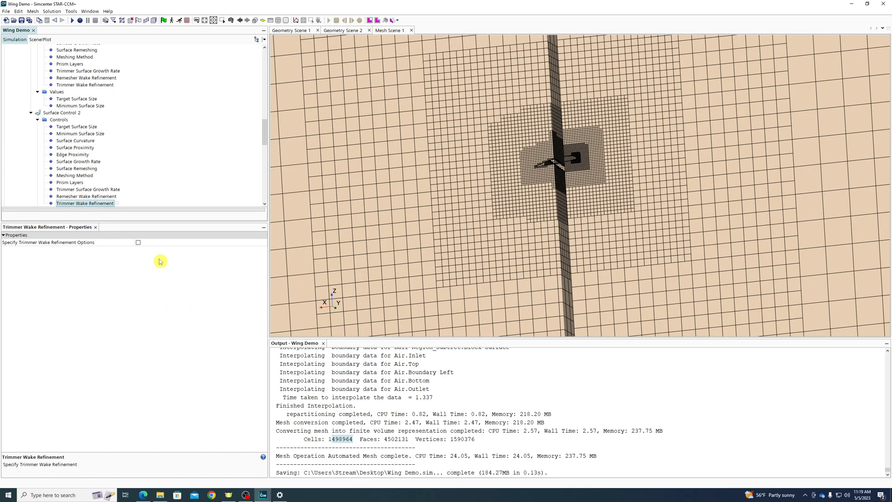
pyautogui.click(139, 243)
# Set the wake refinement spread angle of Surface Control 2 to 2 deg
pyautogui.scroll(-2, 112, 135)
pyautogui.click(38, 168)
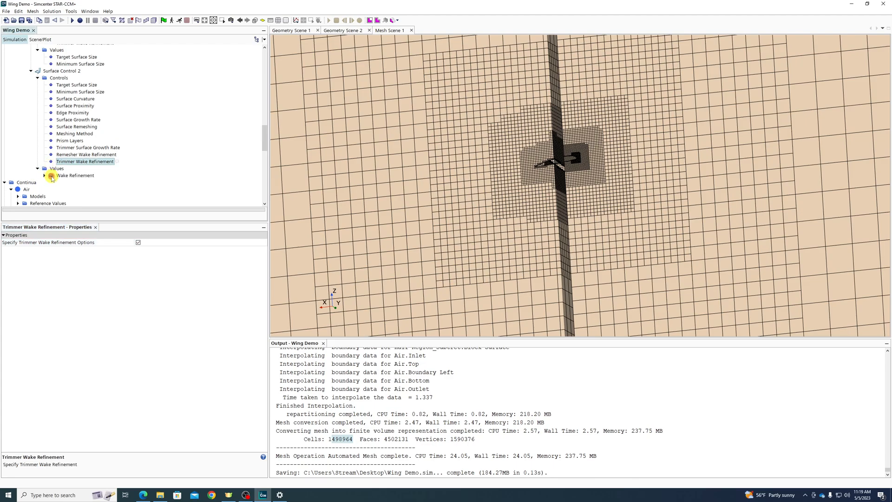
pyautogui.click(45, 175)
pyautogui.click(77, 182)
pyautogui.click(76, 176)
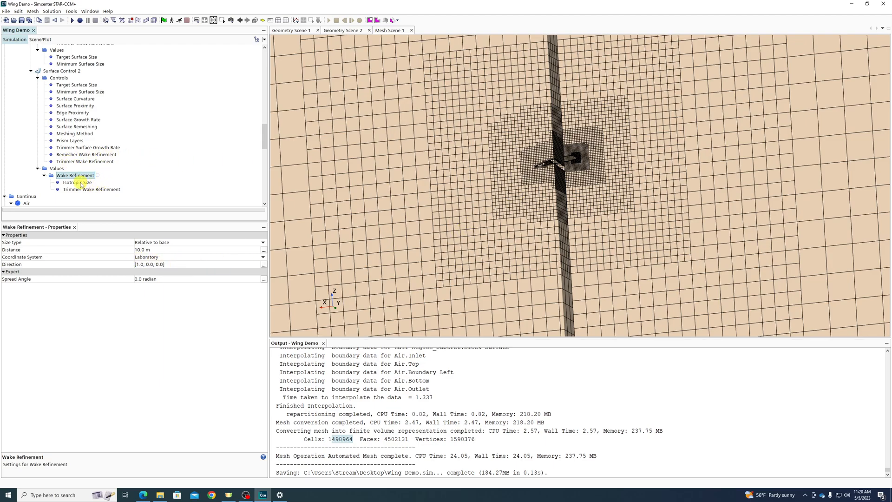
pyautogui.click(170, 280)
pyautogui.hotkey('ctrl', 'a')
pyautogui.write('2')
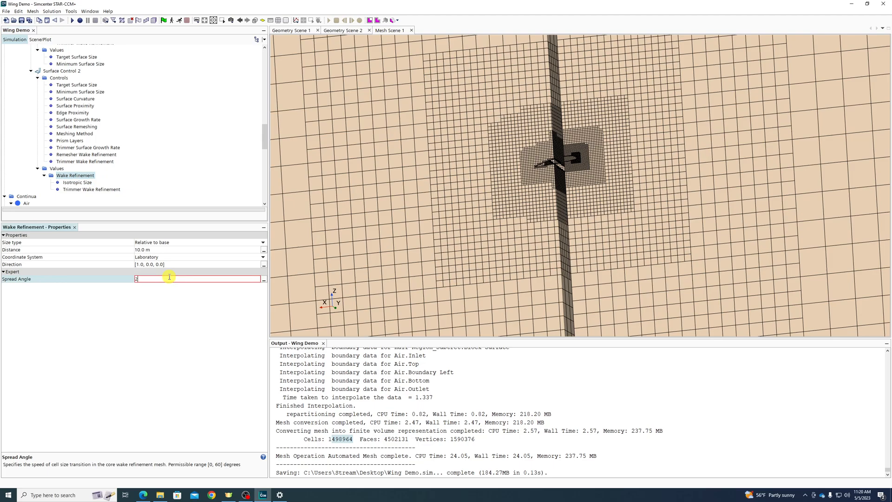
pyautogui.press('Return')
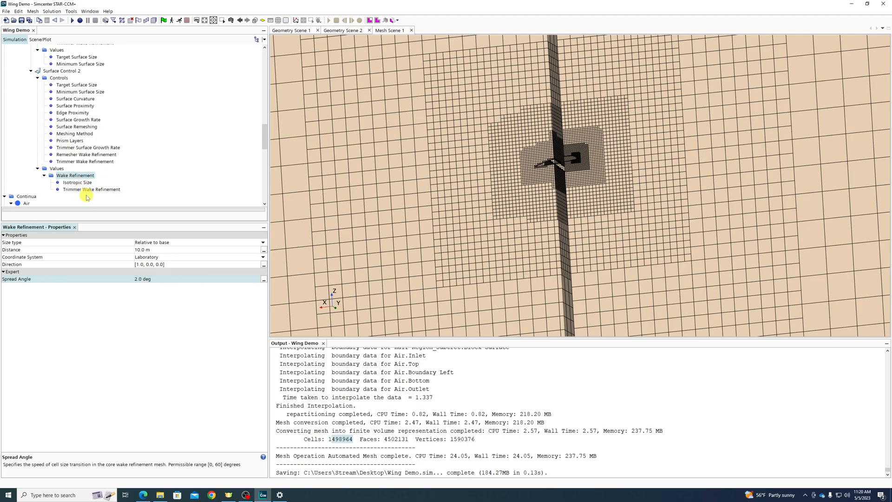
# Set the wake refinement isotropic size of Surface Control 2 to 200% of base and its default growth rate to Slow
pyautogui.click(87, 182)
pyautogui.click(161, 243)
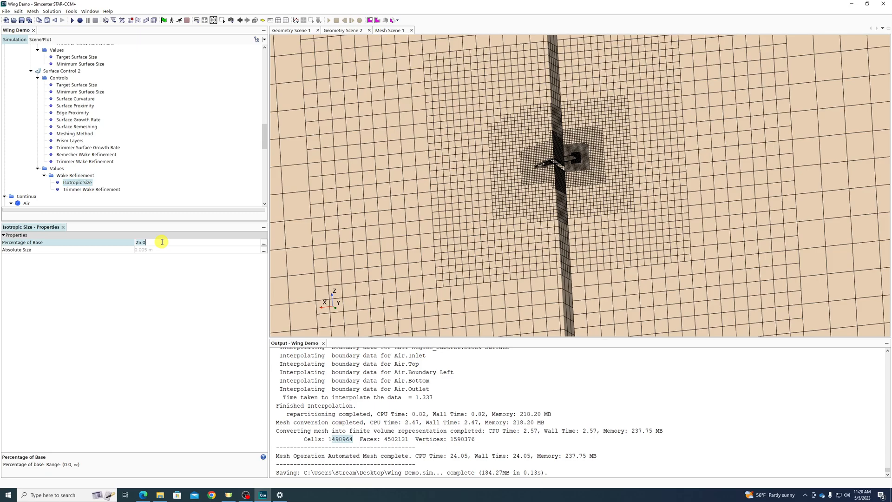
pyautogui.write('200')
pyautogui.press('Return')
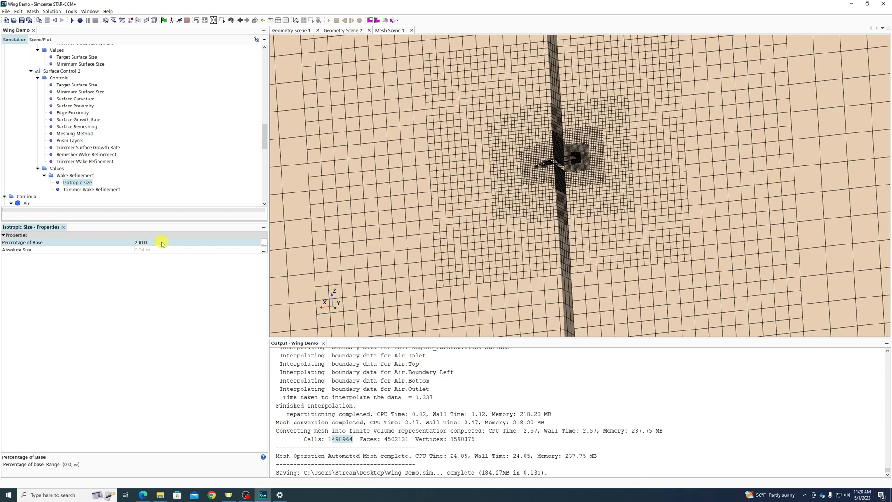
pyautogui.click(90, 190)
pyautogui.click(141, 242)
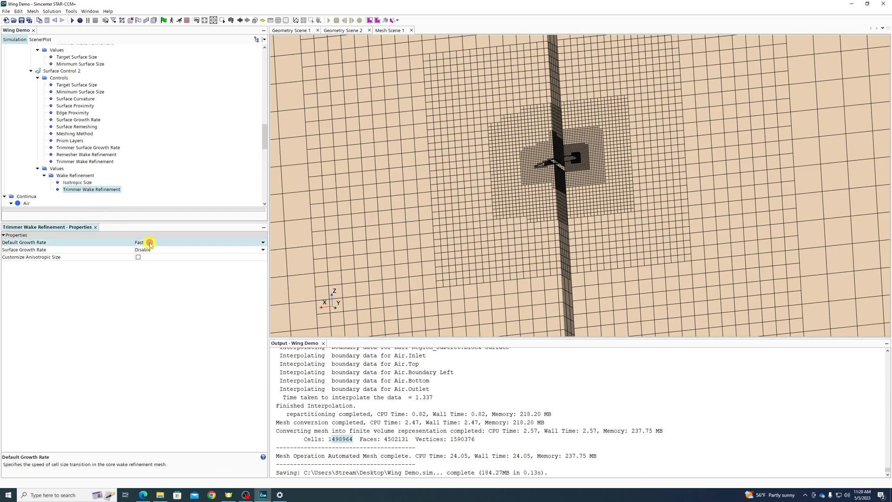
pyautogui.click(152, 257)
# Execute the Automated Mesh operation to regenerate the volume mesh, and check the surface remesher status in the output
pyautogui.scroll(15, 79, 134)
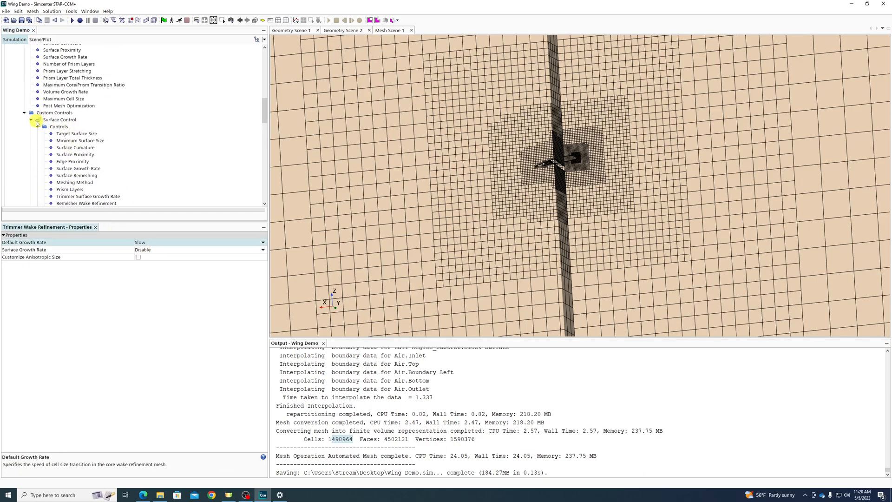
pyautogui.rightClick(36, 120)
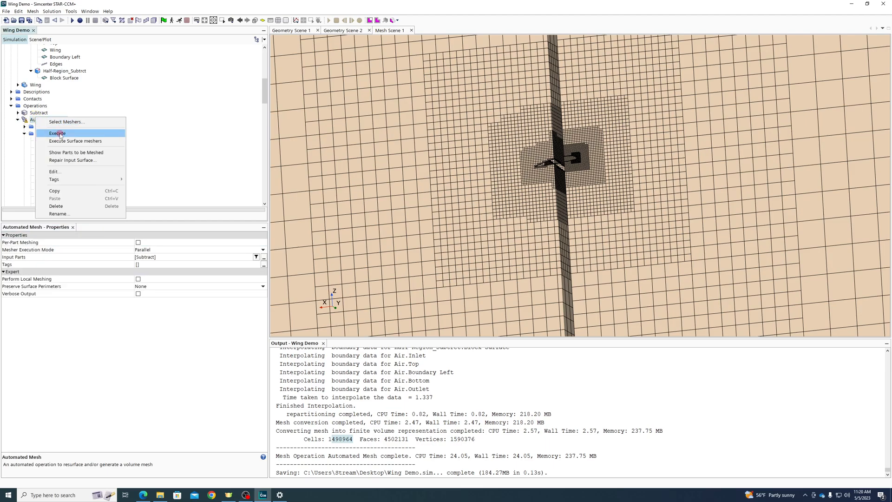
pyautogui.click(57, 133)
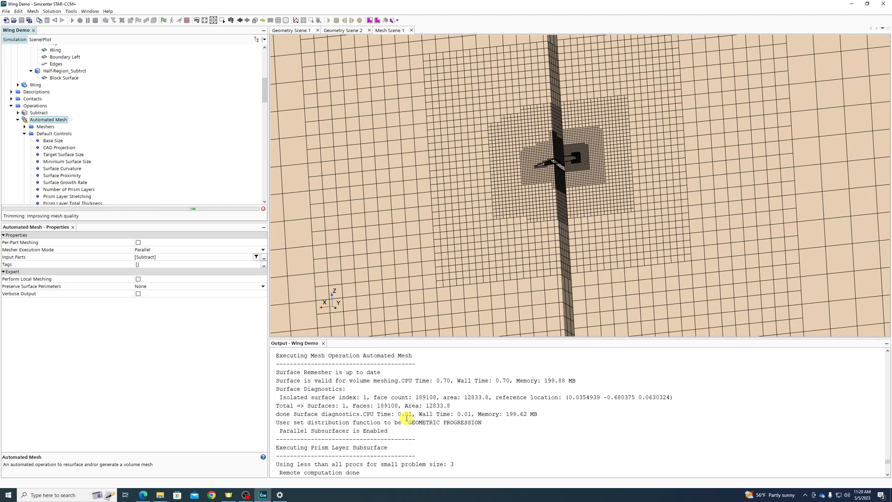
pyautogui.scroll(1, 407, 419)
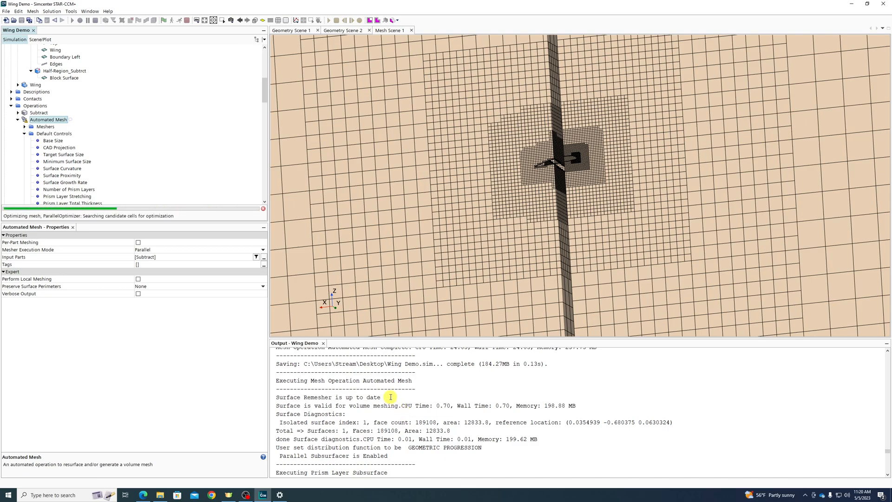
pyautogui.moveTo(391, 397); pyautogui.dragTo(276, 398)
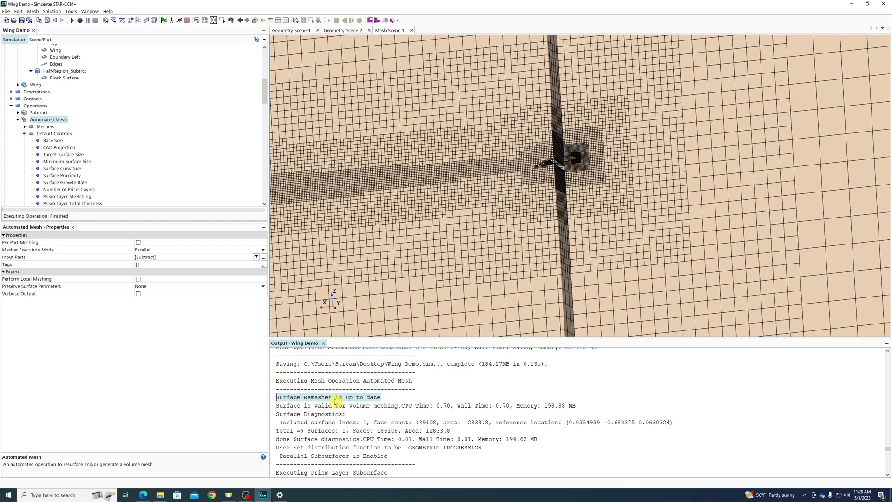
# Examine the refined wake mesh behind the wing and review the part surface assigned to Surface Control 2
pyautogui.scroll(-5, 465, 158)
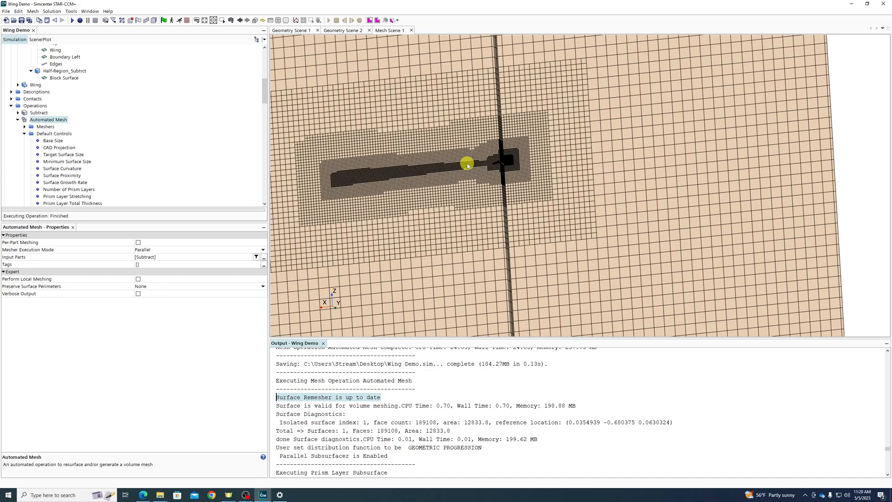
pyautogui.scroll(5, 419, 149)
pyautogui.scroll(3, 613, 172)
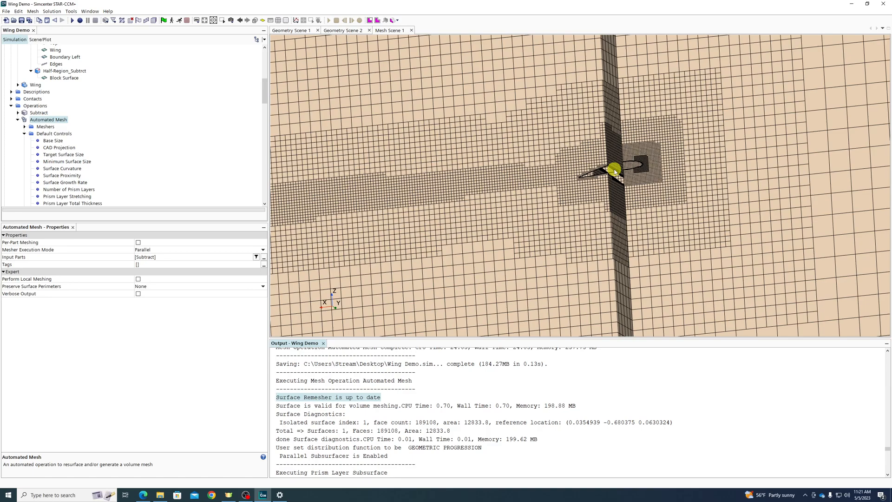
pyautogui.scroll(-6, 98, 172)
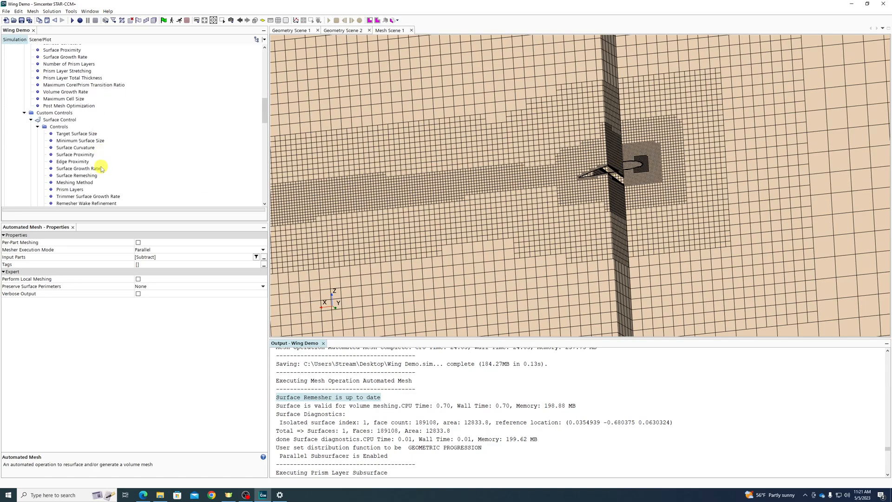
pyautogui.click(52, 121)
pyautogui.scroll(-4, 56, 125)
pyautogui.click(58, 155)
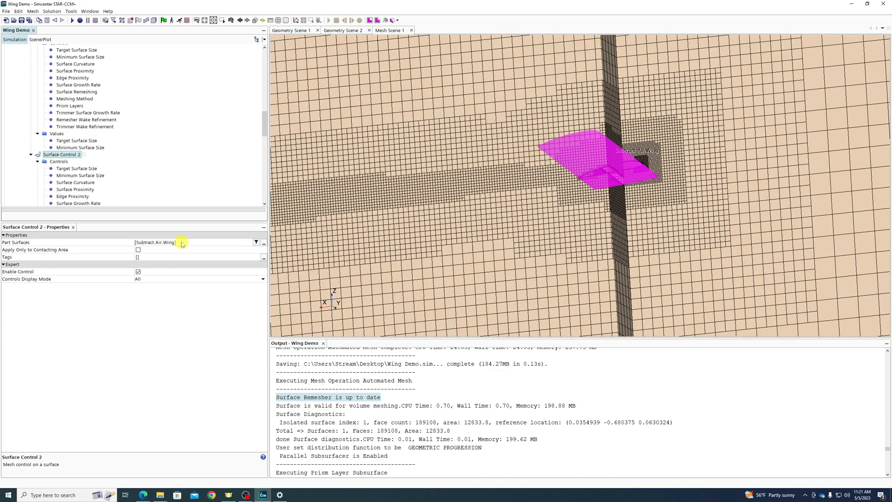
pyautogui.click(181, 243)
pyautogui.click(176, 175)
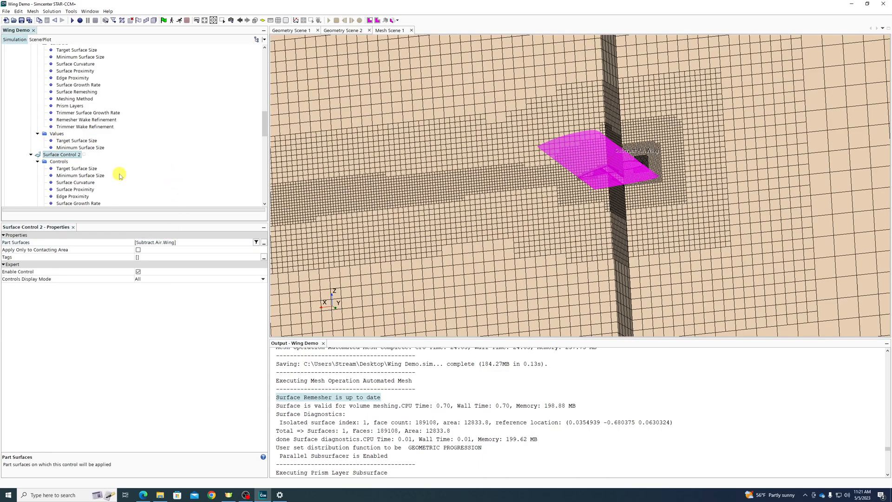
pyautogui.scroll(7, 81, 161)
pyautogui.scroll(2, 51, 111)
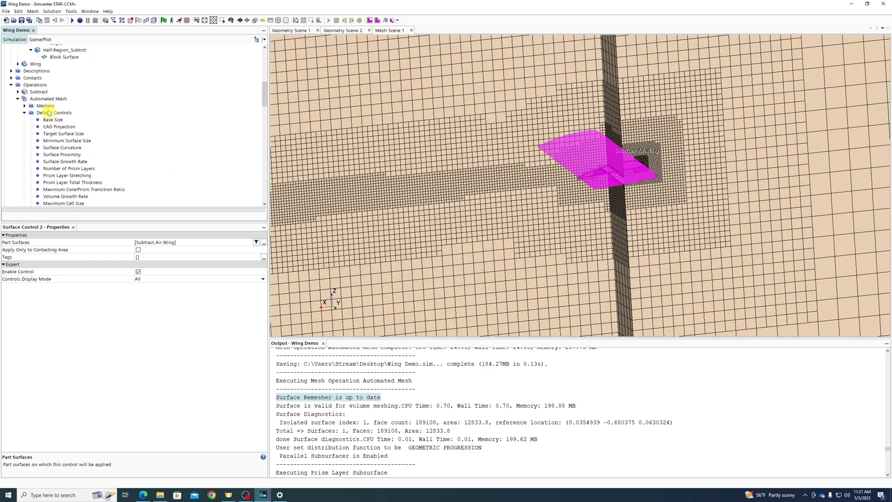
pyautogui.rightClick(34, 86)
pyautogui.moveTo(67, 90)
pyautogui.moveTo(121, 108)
pyautogui.click(195, 64)
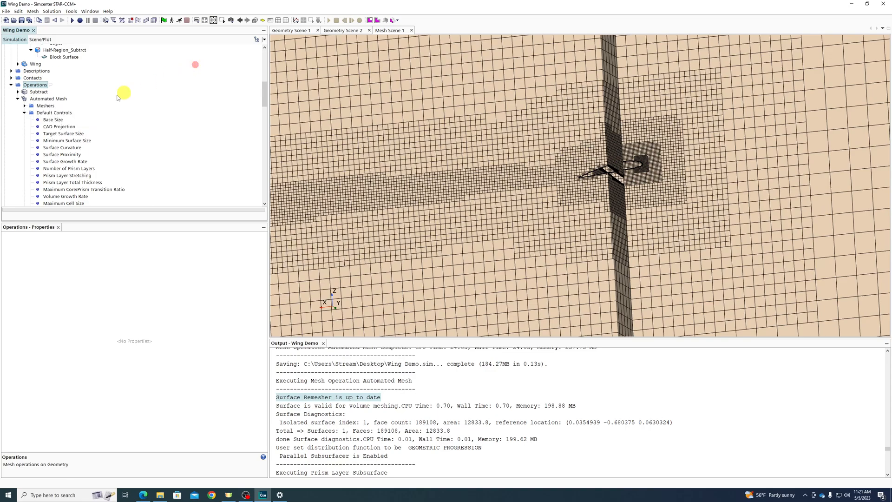
# Create a new volumetric control under the custom controls of the Automated Mesh operation
pyautogui.rightClick(42, 113)
pyautogui.scroll(-3, 183, 96)
pyautogui.rightClick(52, 155)
pyautogui.moveTo(75, 161)
pyautogui.click(130, 169)
pyautogui.scroll(-5, 42, 185)
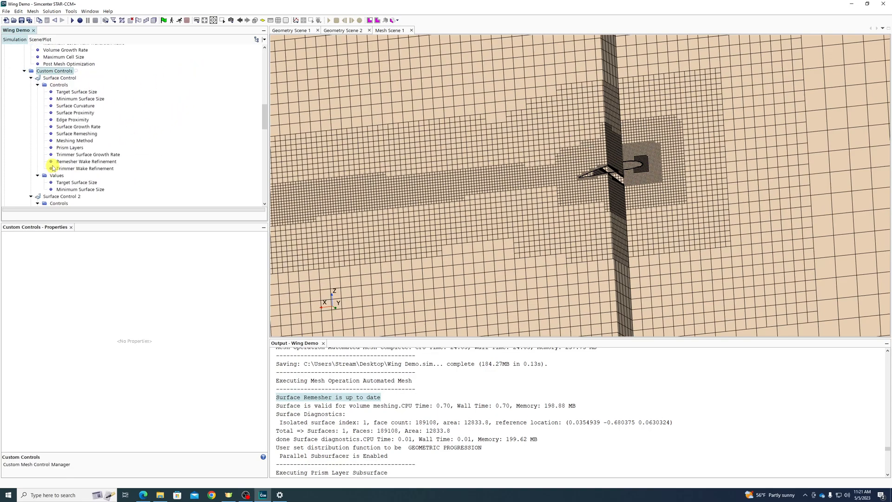
pyautogui.scroll(-5, 51, 179)
# Assign the Refine_Wing and Refine_Wingtip_L parts to the volumetric control and check the highlighted volumes in the mesh scene
pyautogui.click(51, 196)
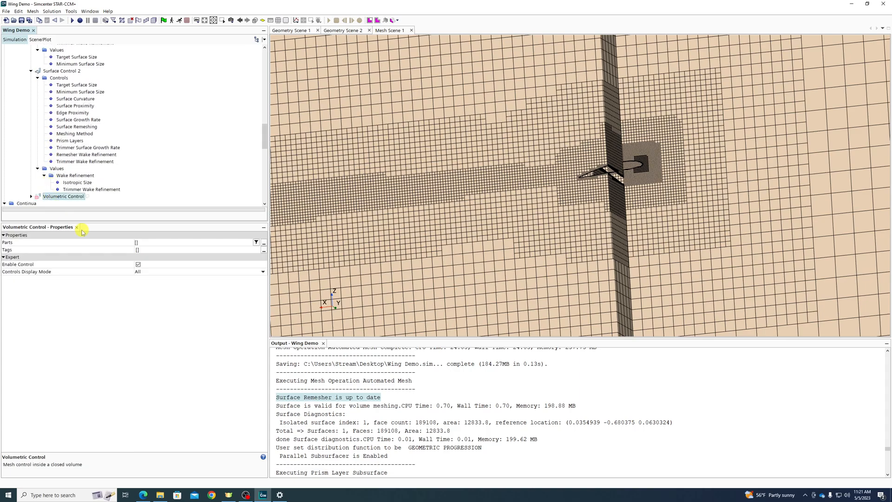
pyautogui.click(149, 242)
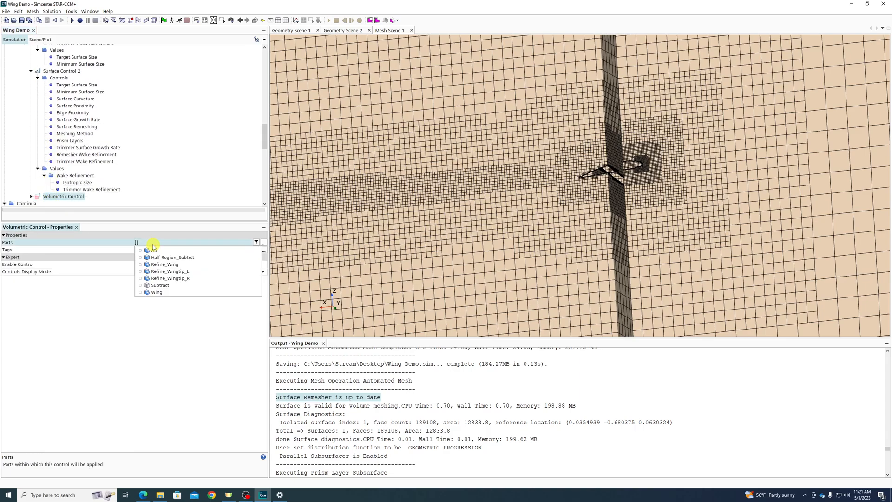
pyautogui.click(175, 265)
pyautogui.click(366, 225)
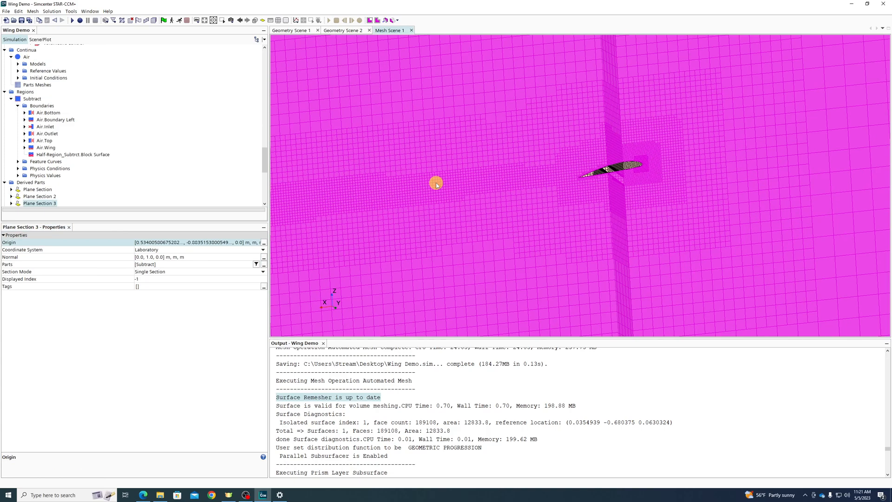
pyautogui.scroll(5, 41, 133)
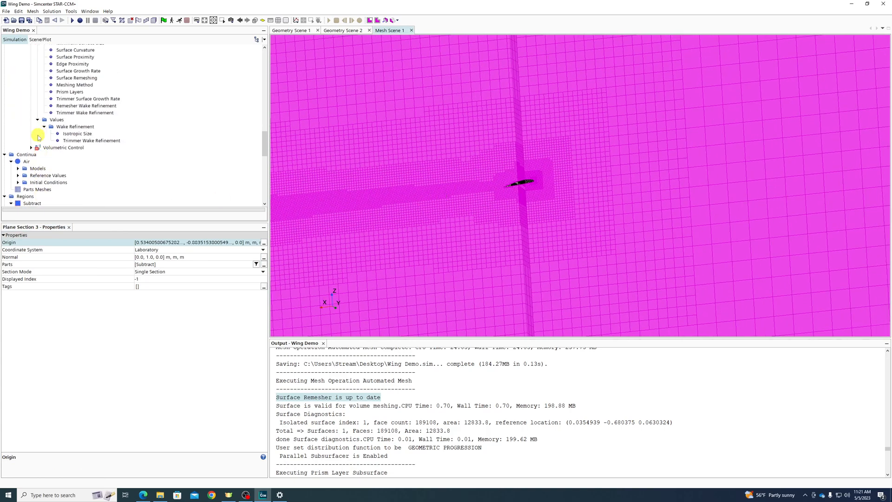
pyautogui.click(58, 148)
pyautogui.moveTo(512, 185); pyautogui.dragTo(421, 243)
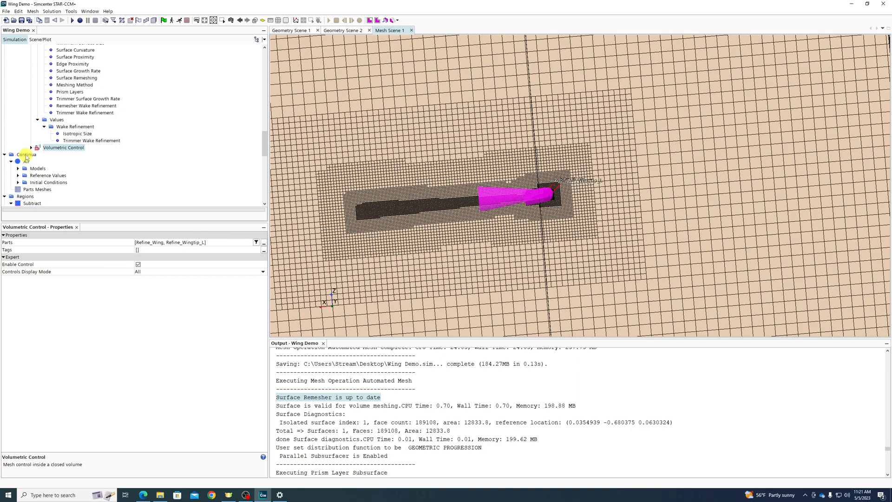
# Enable Customize Isotropic Size in the volumetric control's Trimmer settings and expand its values
pyautogui.click(31, 148)
pyautogui.click(37, 154)
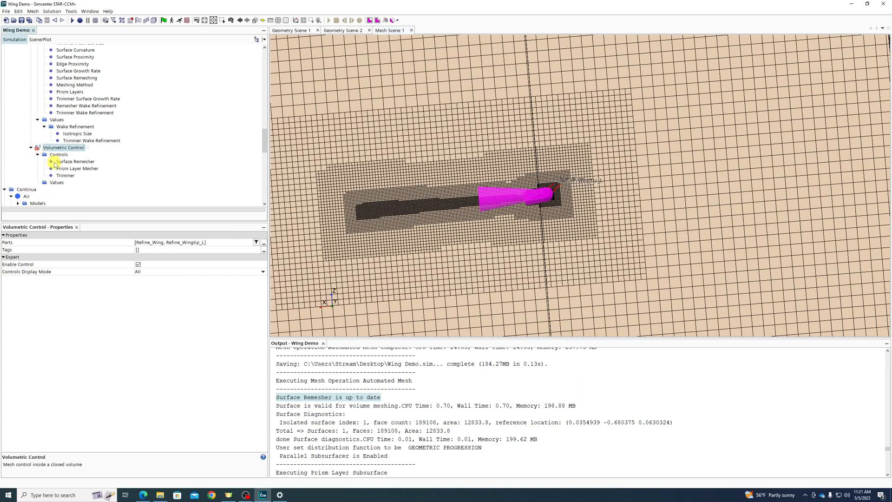
pyautogui.click(57, 162)
pyautogui.click(62, 169)
pyautogui.click(59, 176)
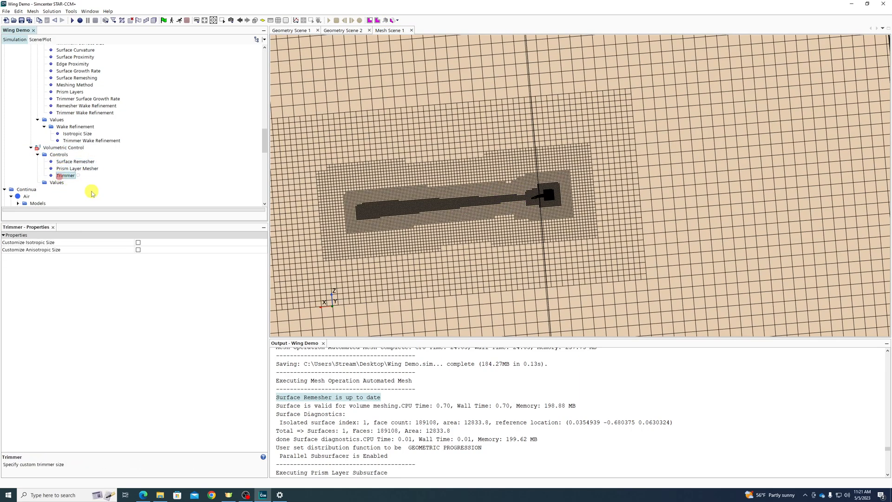
pyautogui.click(138, 243)
pyautogui.click(37, 182)
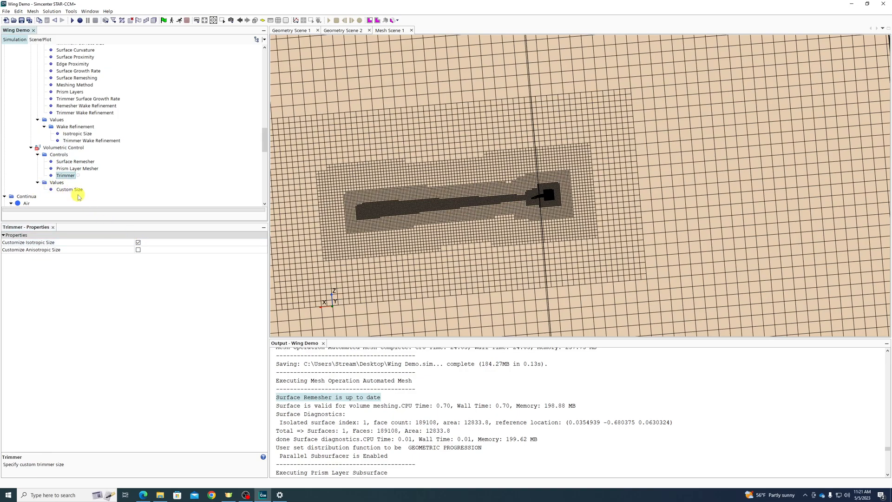
# Set the volumetric control's custom size to 100% of base
pyautogui.doubleClick(74, 190)
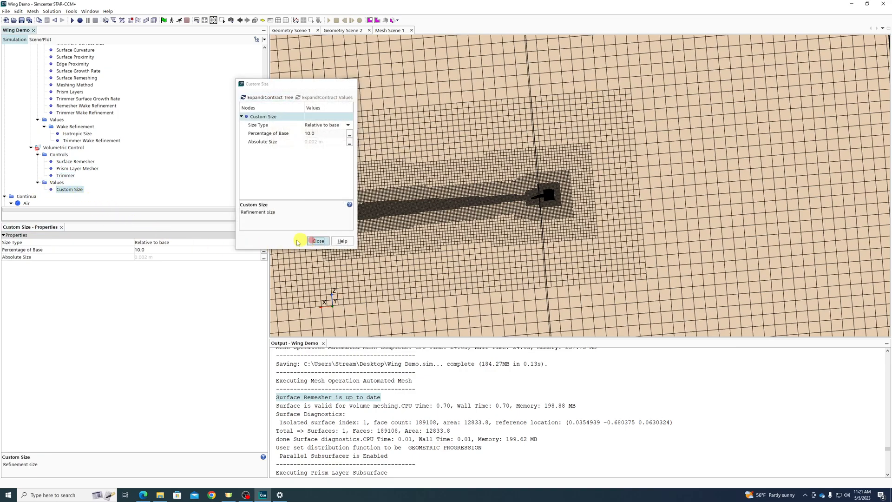
pyautogui.click(313, 241)
pyautogui.click(174, 251)
pyautogui.write('0')
pyautogui.press('Return')
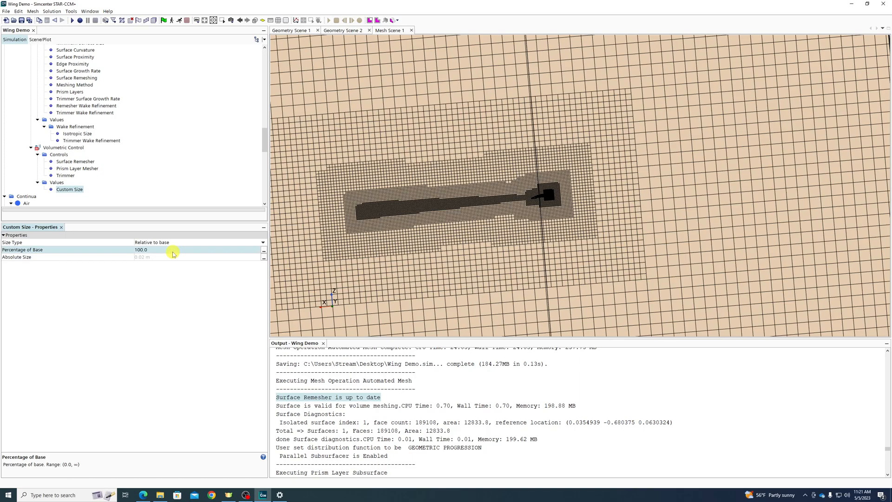
# Check the volumetric control's refinement volumes around the wing in the mesh scene and generate the volume mesh
pyautogui.scroll(2, 534, 204)
pyautogui.scroll(3, 90, 140)
pyautogui.scroll(10, 92, 143)
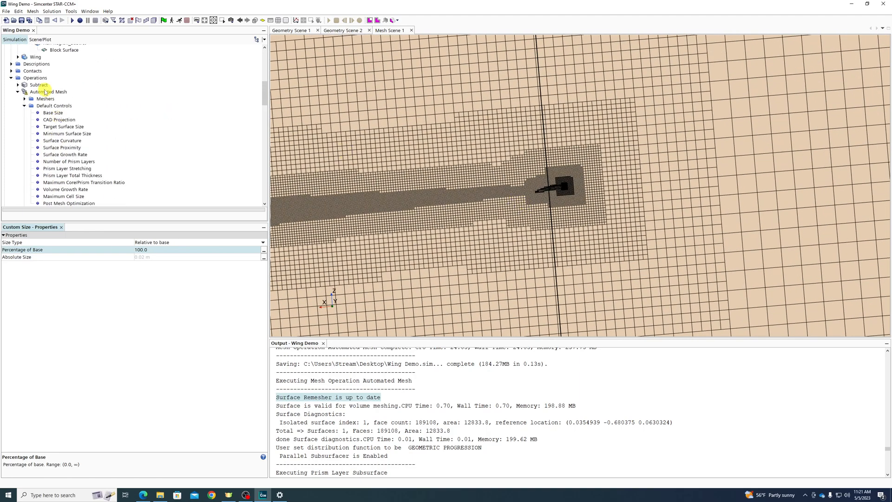
pyautogui.scroll(-10, 107, 167)
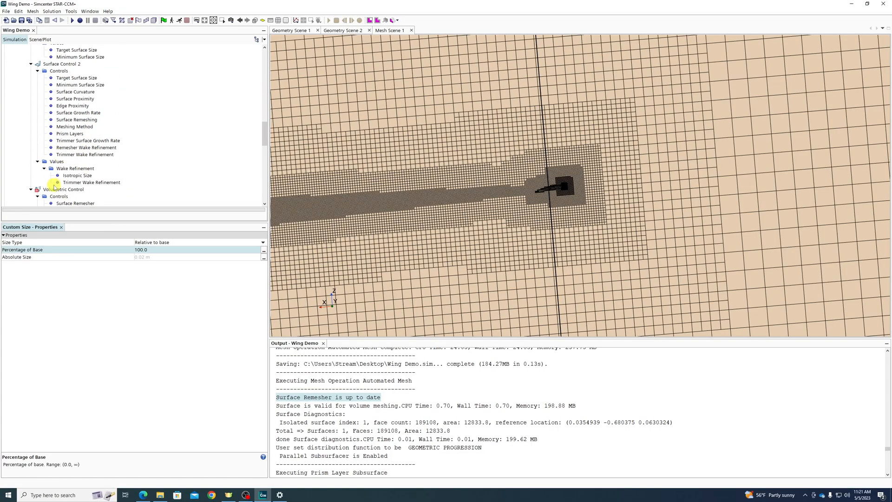
pyautogui.click(53, 189)
pyautogui.scroll(3, 560, 186)
pyautogui.moveTo(534, 200)
pyautogui.mouseDown()
pyautogui.moveTo(580, 197)
pyautogui.moveTo(530, 210)
pyautogui.mouseUp()
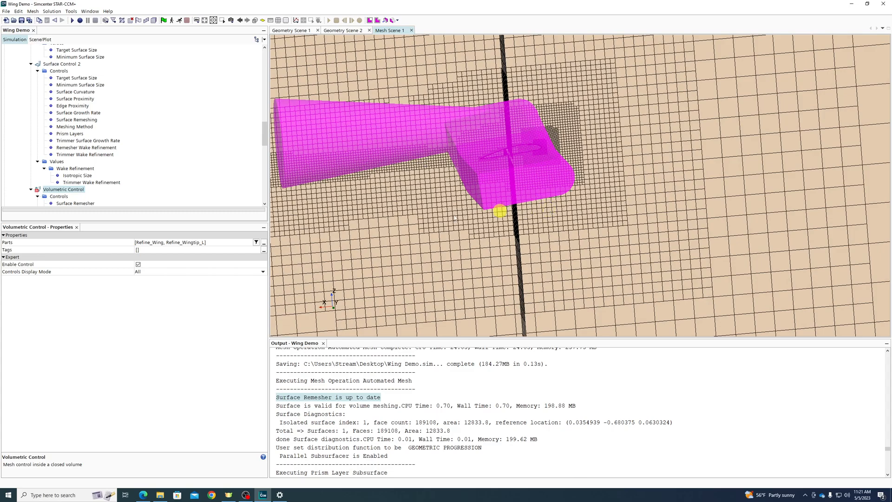
pyautogui.scroll(5, 56, 189)
pyautogui.click(153, 20)
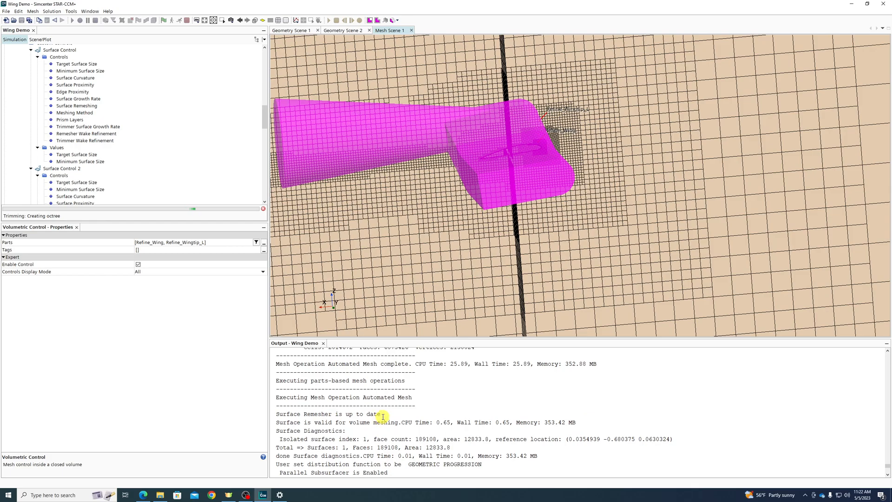
pyautogui.tripleClick(275, 414)
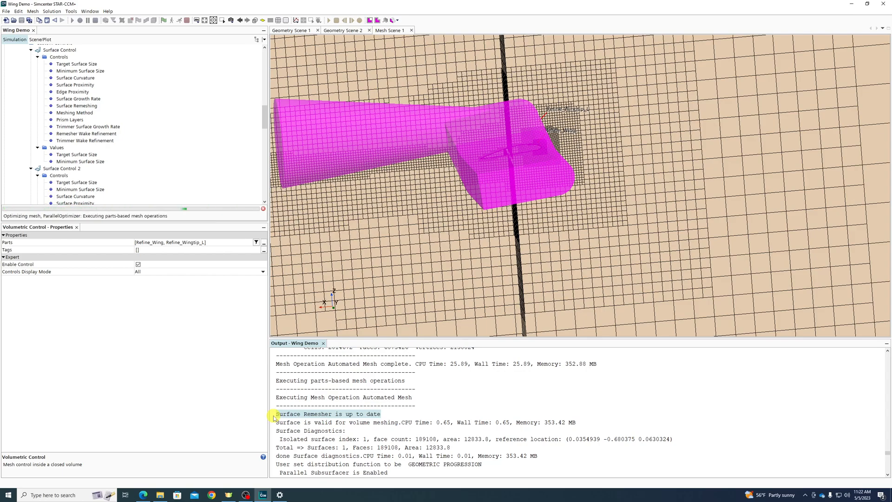
# Examine the generated volume mesh around the wing section and in its wake in Mesh Scene 1
pyautogui.scroll(-2, 93, 161)
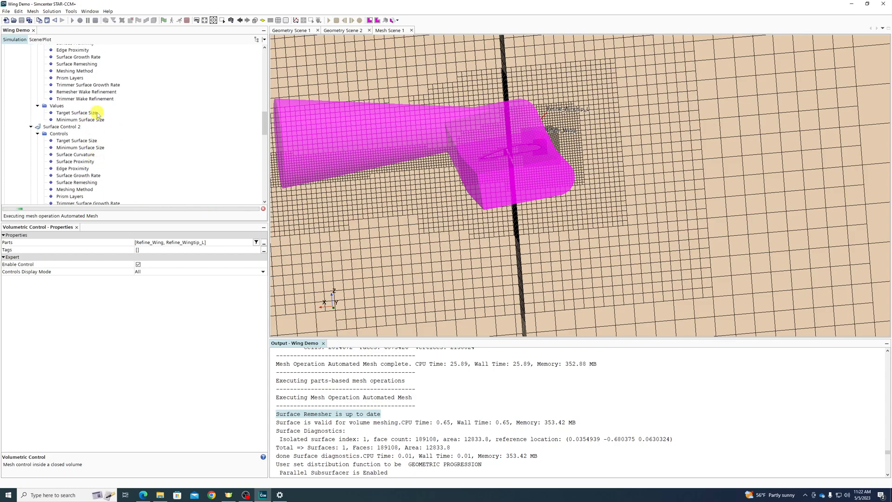
pyautogui.scroll(-2, 98, 105)
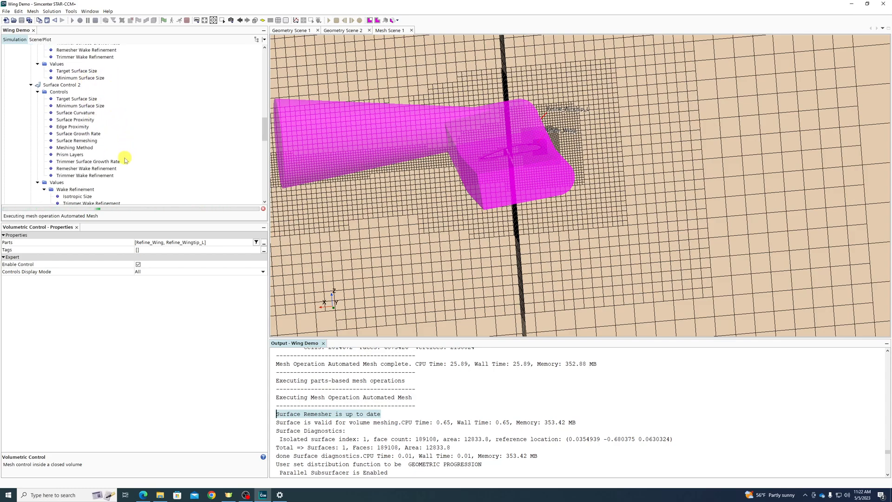
pyautogui.scroll(-2, 124, 159)
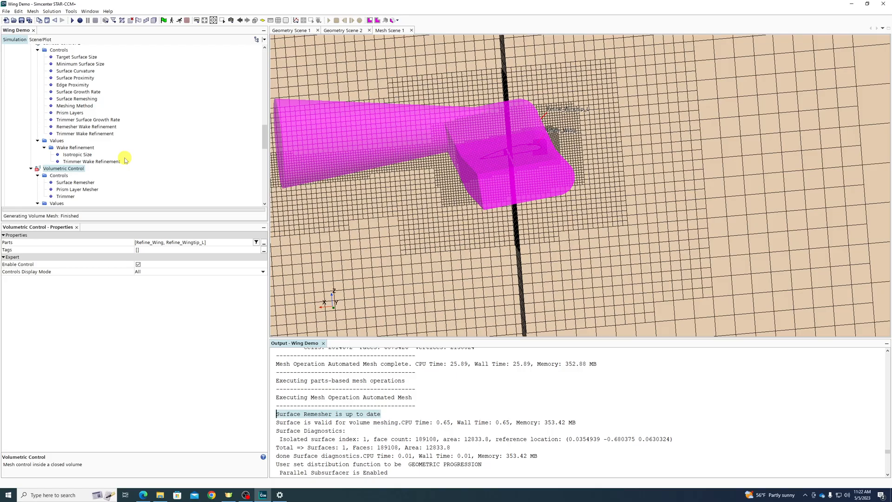
pyautogui.scroll(-4, 609, 186)
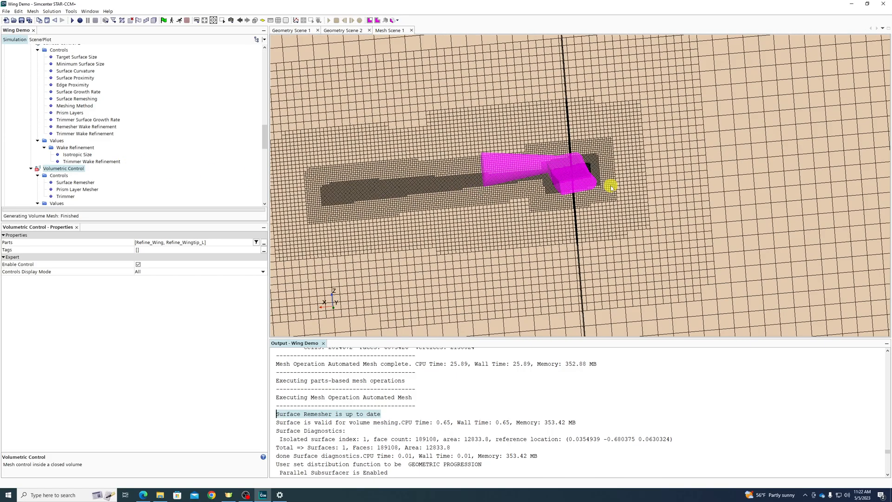
pyautogui.moveTo(480, 213)
pyautogui.mouseDown()
pyautogui.moveTo(486, 225)
pyautogui.moveTo(470, 205)
pyautogui.mouseUp()
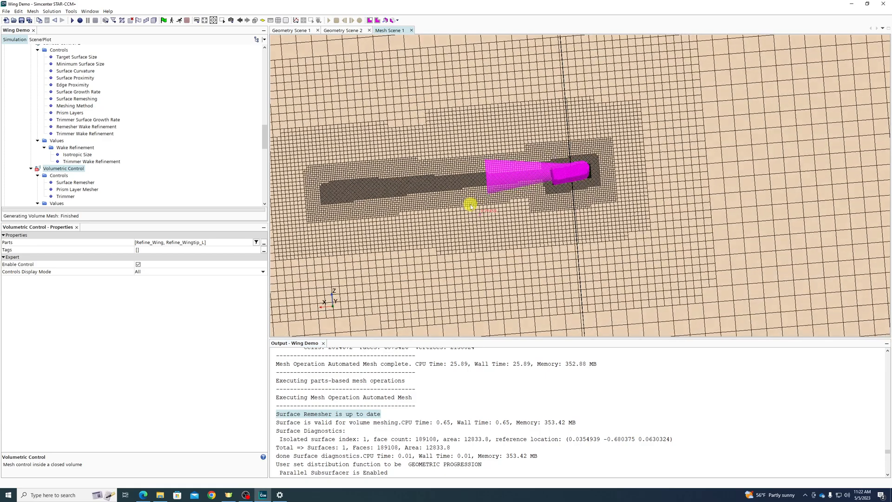
pyautogui.scroll(6, 532, 181)
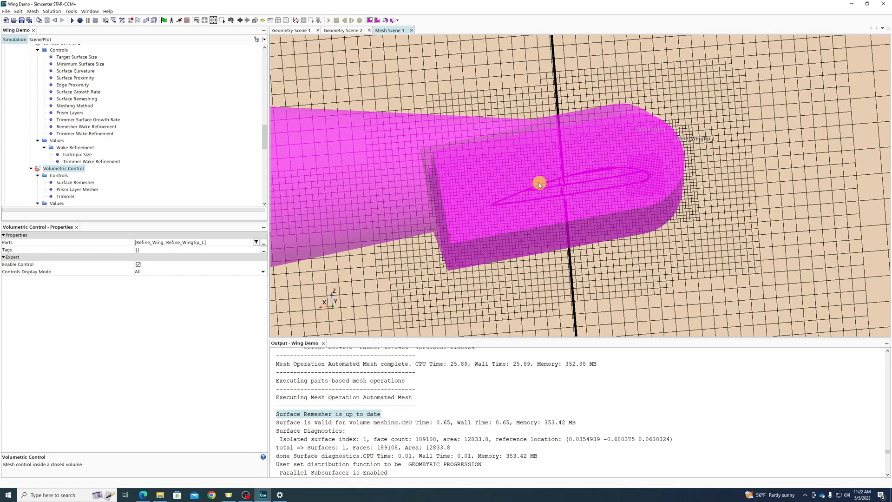
pyautogui.click(514, 81)
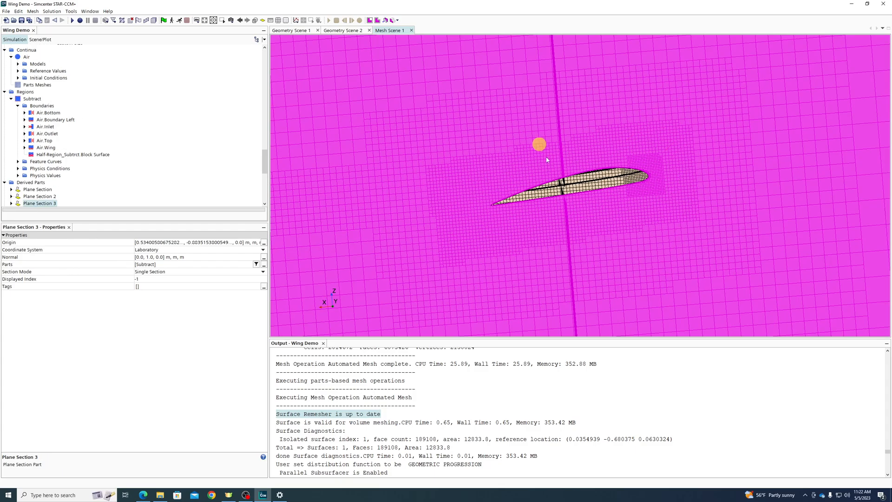
pyautogui.click(577, 182)
pyautogui.moveTo(577, 181); pyautogui.dragTo(603, 163)
pyautogui.click(607, 161)
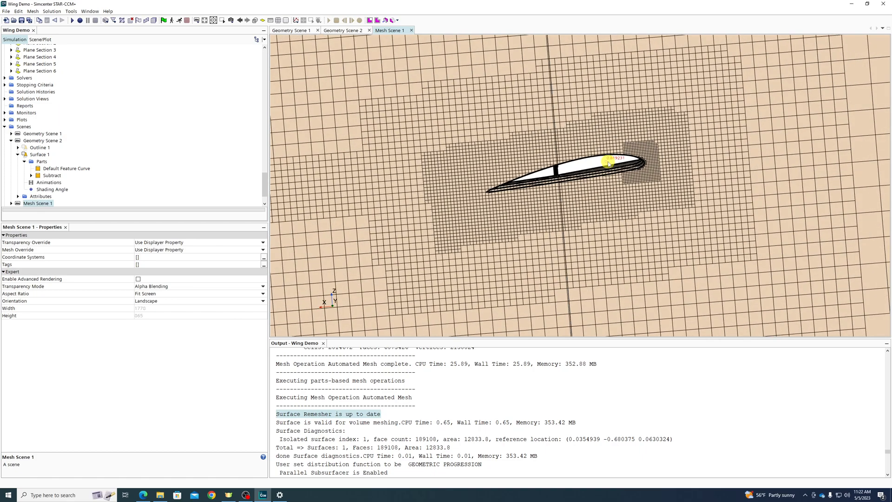
# Set the volumetric control's custom size to 50% of base
pyautogui.scroll(5, 113, 175)
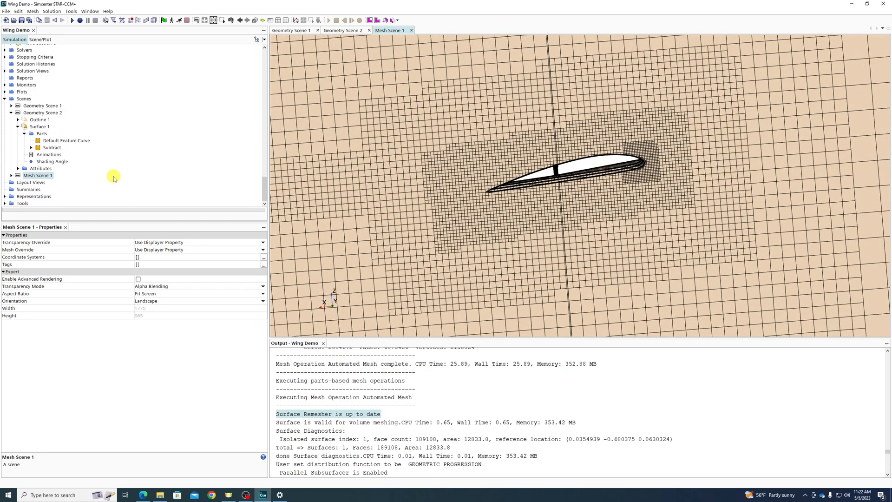
pyautogui.scroll(6, 42, 91)
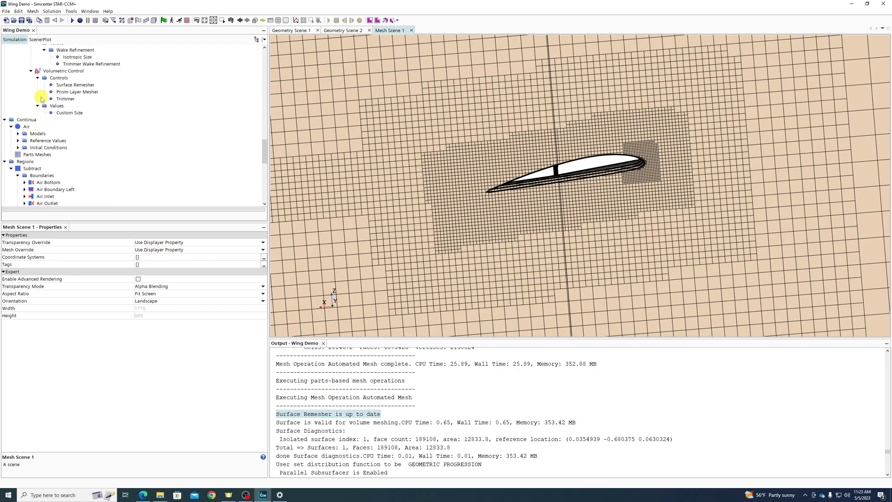
pyautogui.click(69, 113)
pyautogui.click(164, 248)
pyautogui.write('50')
pyautogui.press('Return')
pyautogui.scroll(1, 78, 99)
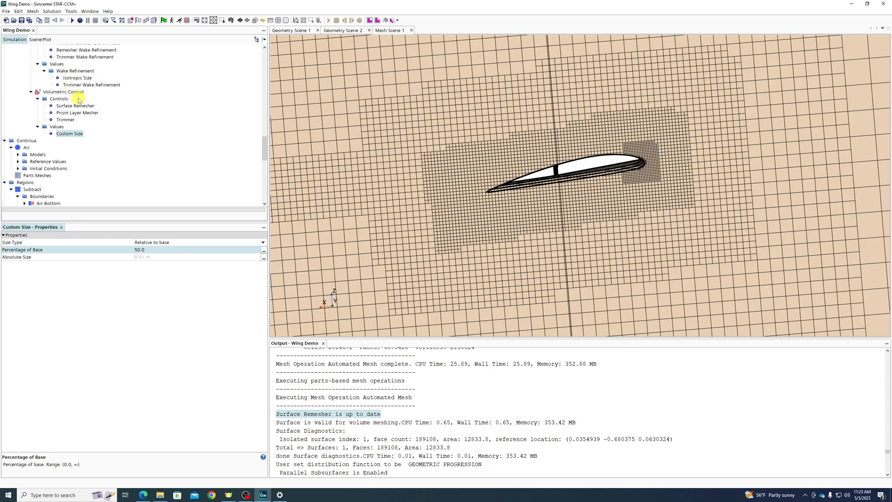
# Set the isotropic size of Surface Control 2's wake refinement to 100% of base
pyautogui.click(79, 84)
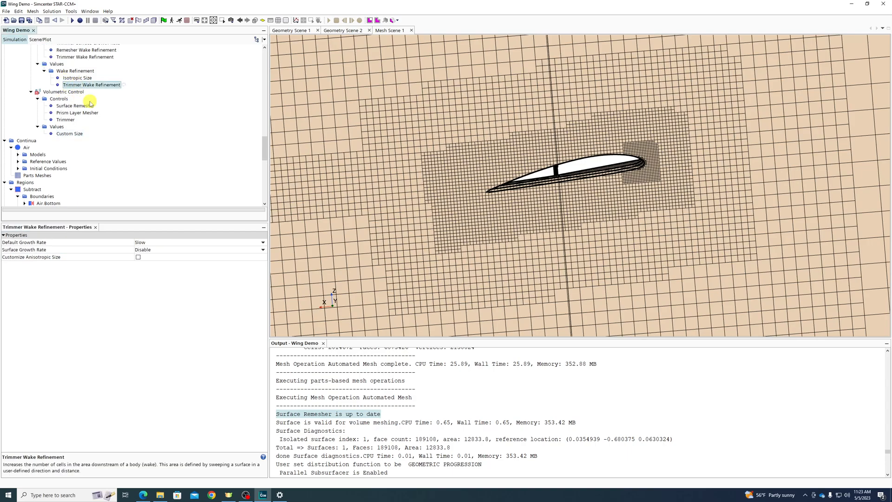
pyautogui.click(77, 78)
pyautogui.click(163, 244)
pyautogui.write('1')
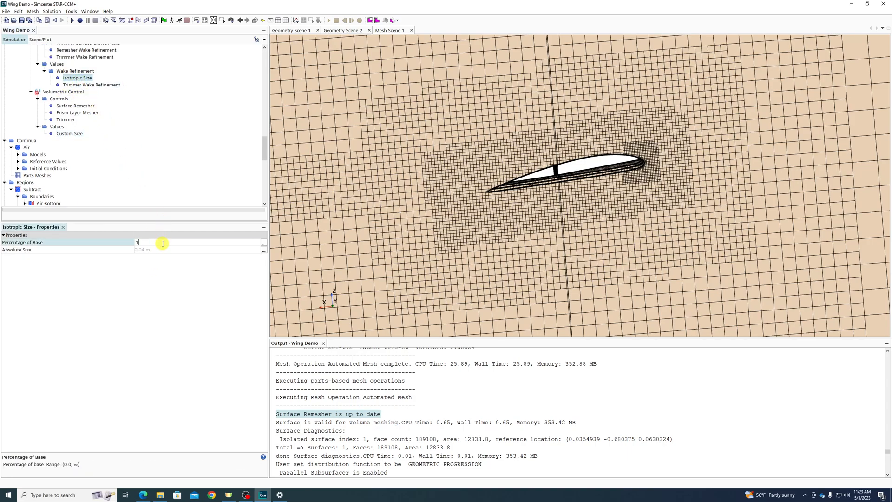
pyautogui.write('00')
pyautogui.press('Return')
pyautogui.scroll(8, 40, 70)
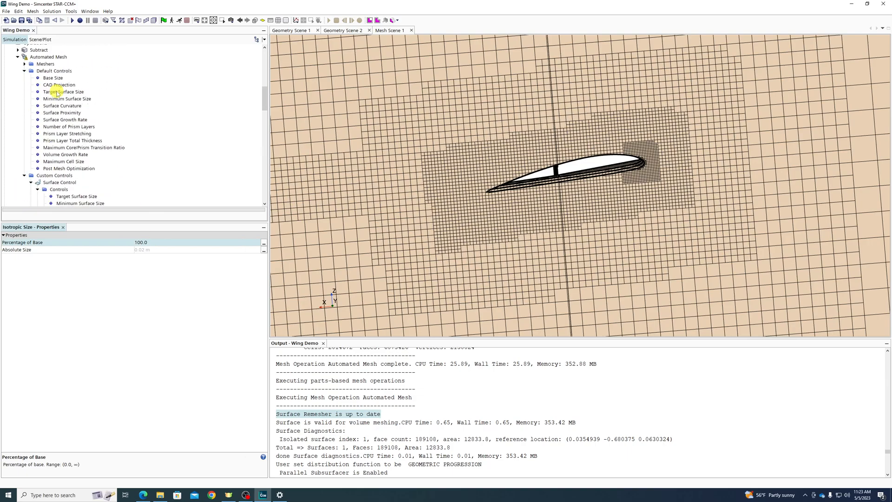
# Regenerate the volume mesh with the revised refinement sizes and look over the whole domain in Mesh Scene 1
pyautogui.click(154, 20)
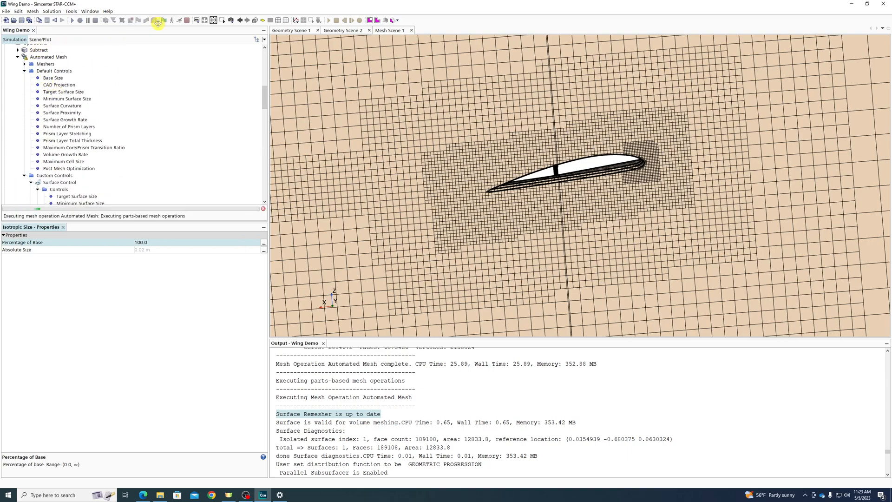
pyautogui.scroll(-6, 463, 163)
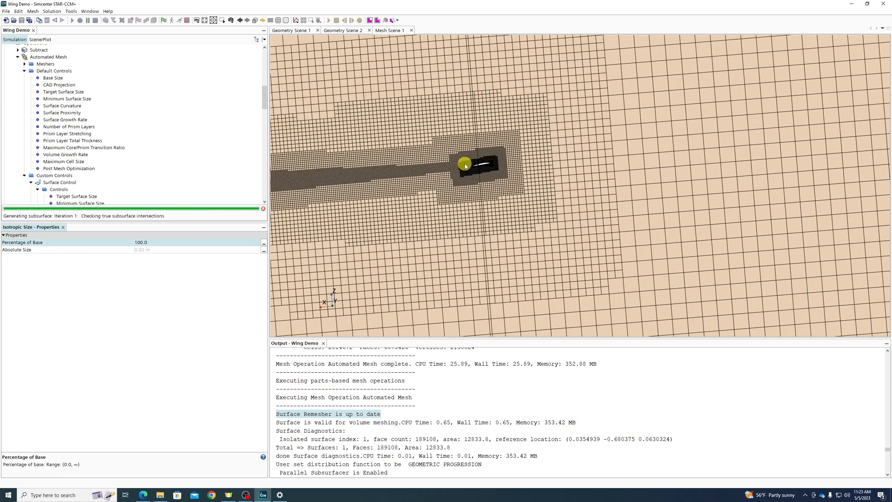
pyautogui.scroll(5, 460, 166)
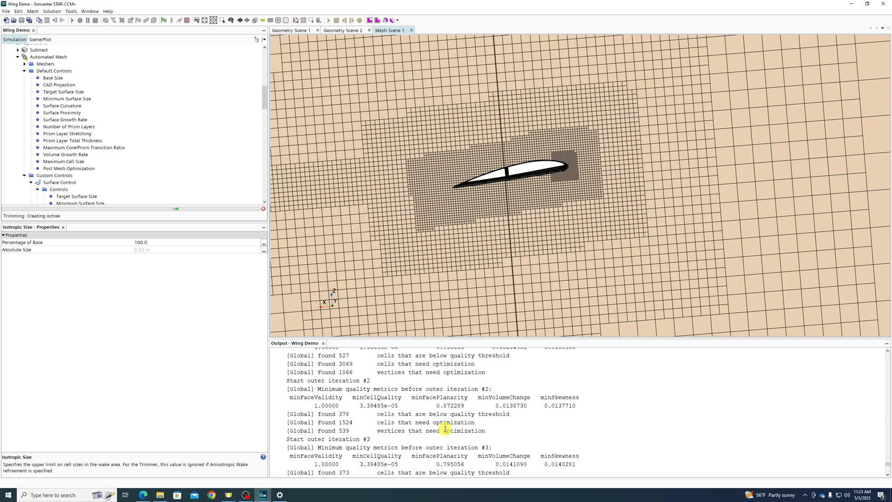
pyautogui.moveTo(537, 163); pyautogui.dragTo(712, 292)
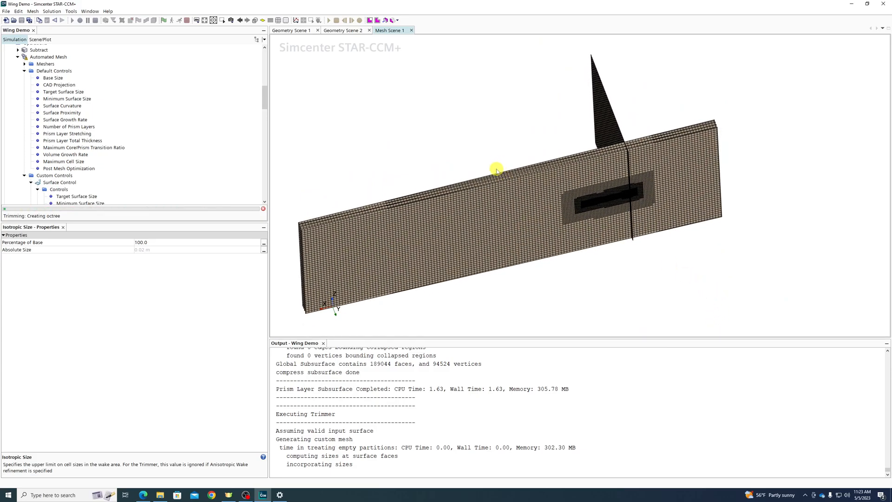
# Examine the existing mesh around the wing section and wake in Mesh Scene 1 while the new volume mesh generates
pyautogui.scroll(5, 625, 192)
pyautogui.scroll(-5, 771, 285)
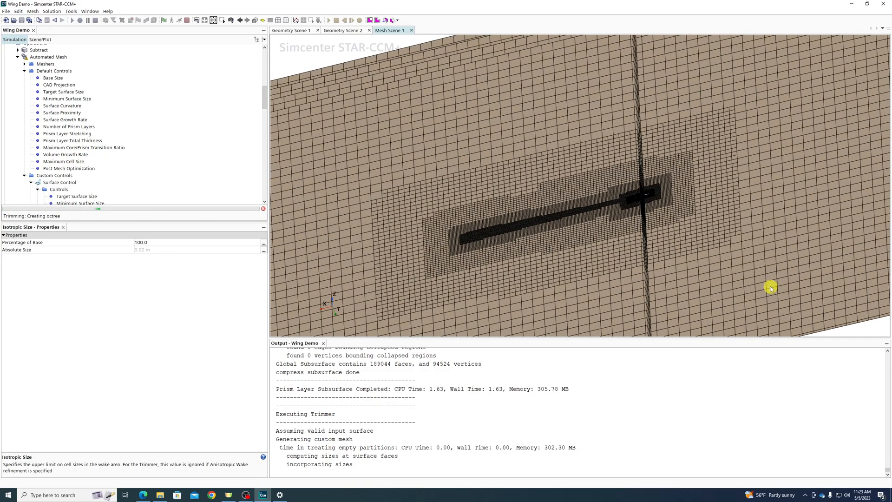
pyautogui.click(638, 89)
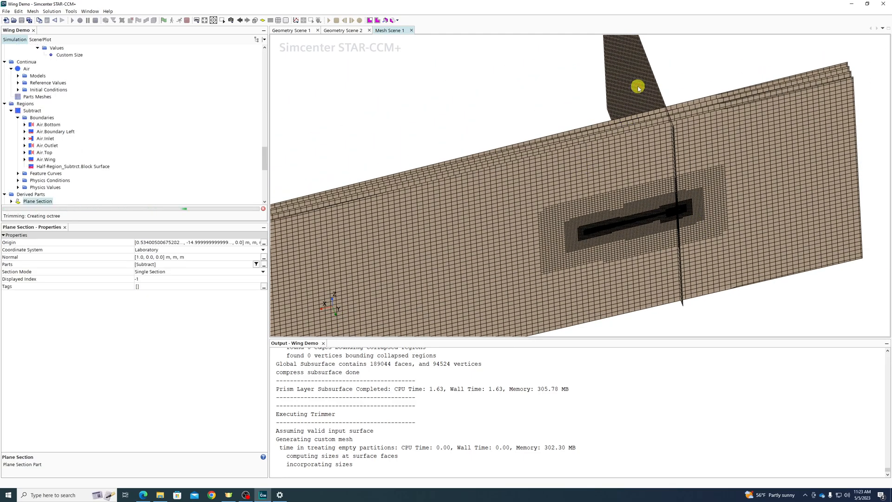
pyautogui.scroll(3, 793, 313)
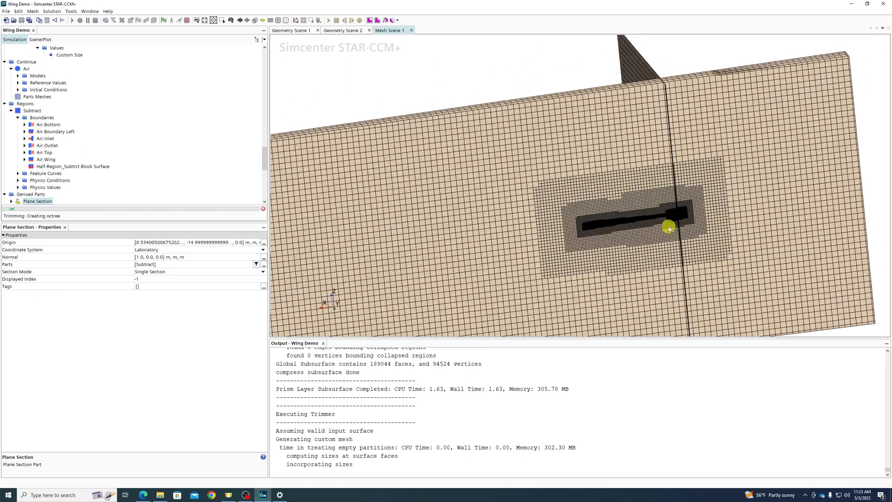
pyautogui.scroll(5, 673, 215)
pyautogui.moveTo(674, 198); pyautogui.dragTo(657, 186)
pyautogui.scroll(3, 683, 177)
pyautogui.click(683, 176)
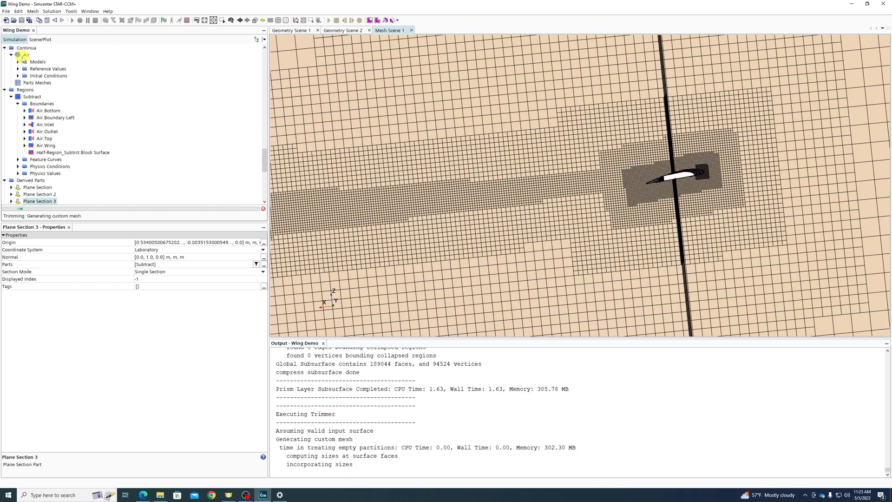
pyautogui.scroll(-5, 70, 158)
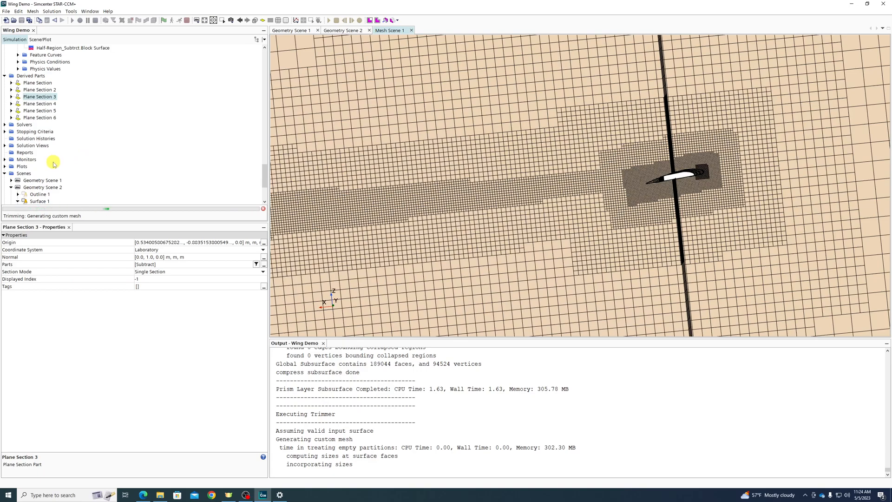
pyautogui.scroll(1, 11, 98)
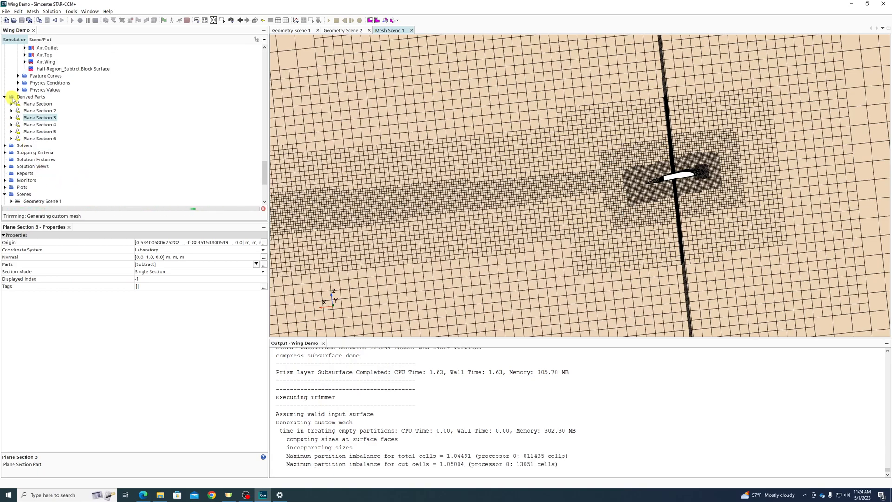
pyautogui.rightClick(27, 97)
pyautogui.click(168, 89)
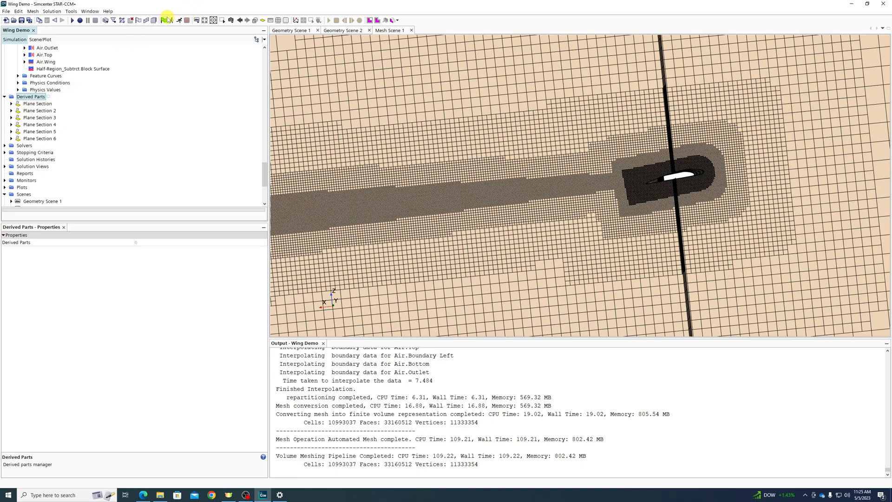
# Save the simulation file and initialize the solution on the regenerated mesh
pyautogui.click(21, 20)
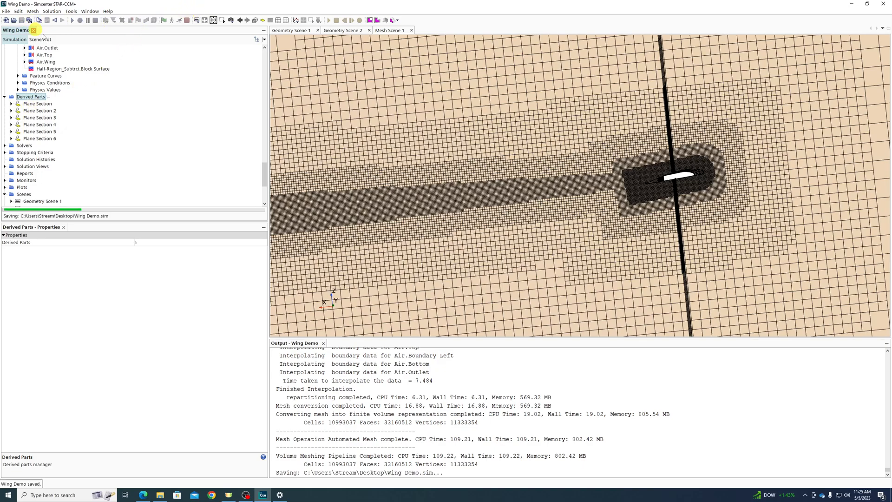
pyautogui.scroll(5, 109, 108)
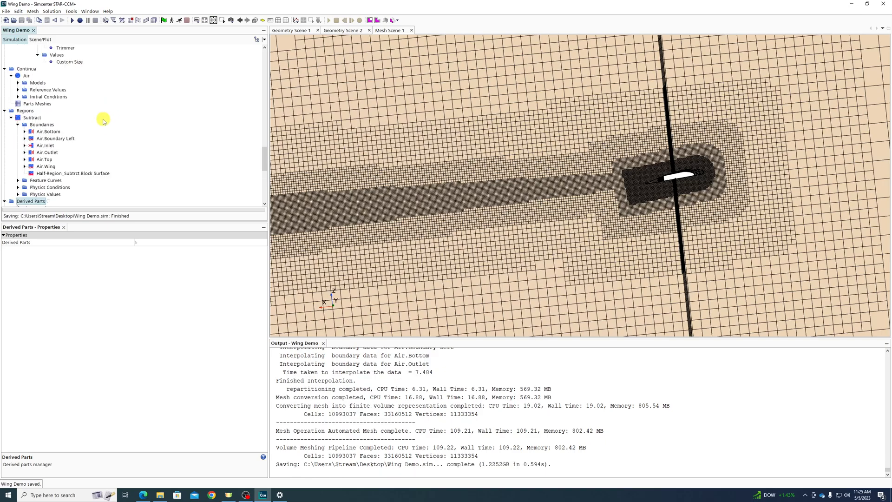
pyautogui.click(165, 21)
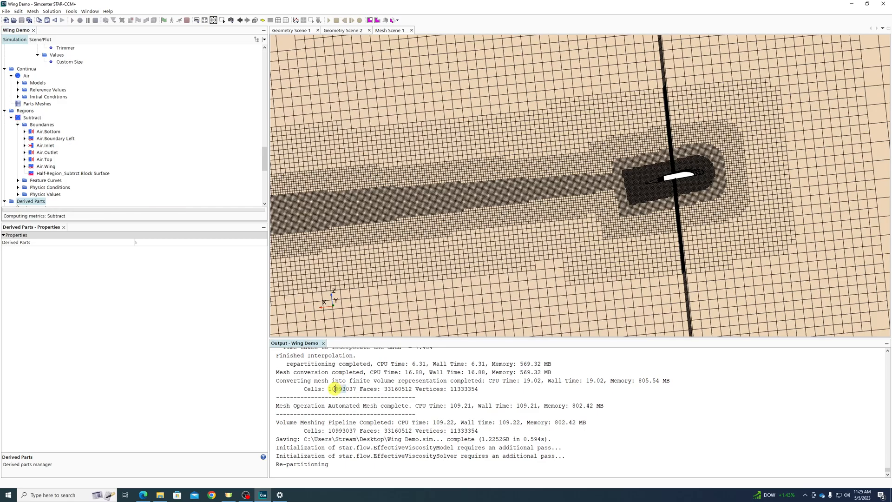
# Inspect the refined cells around the airfoil and along its wake in the regenerated mesh
pyautogui.scroll(5, 651, 179)
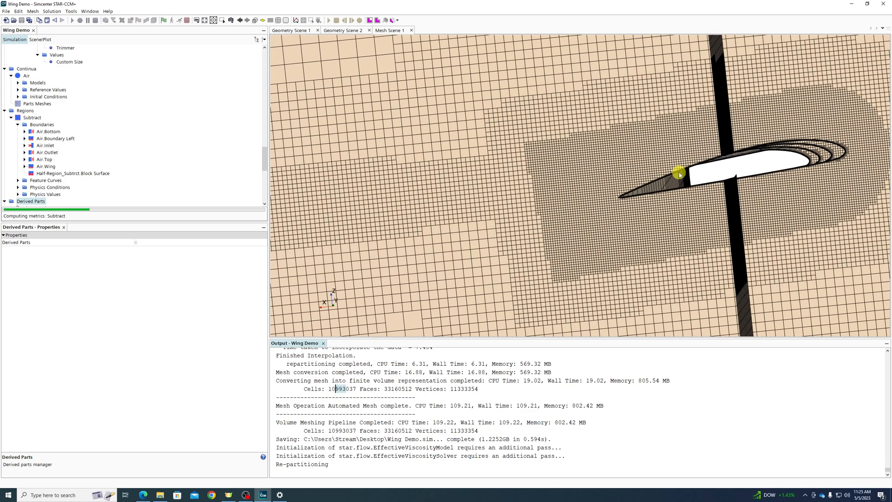
pyautogui.scroll(-5, 679, 175)
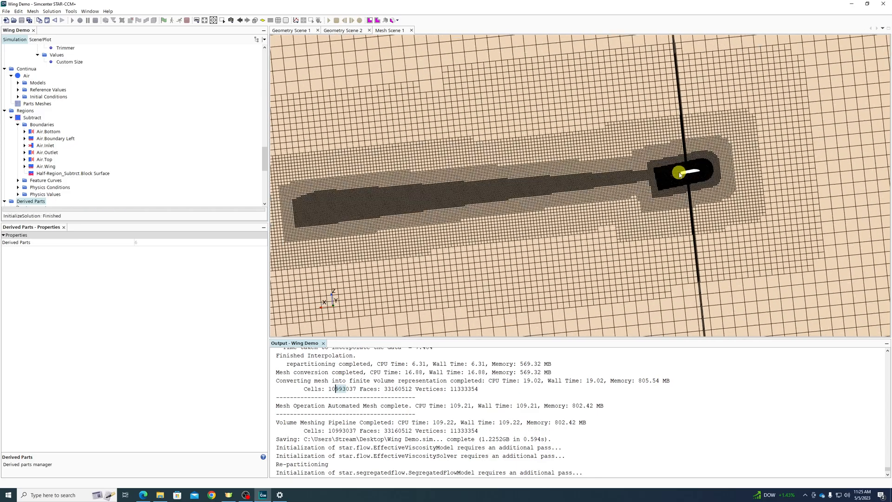
pyautogui.scroll(-2, 679, 175)
pyautogui.scroll(6, 681, 176)
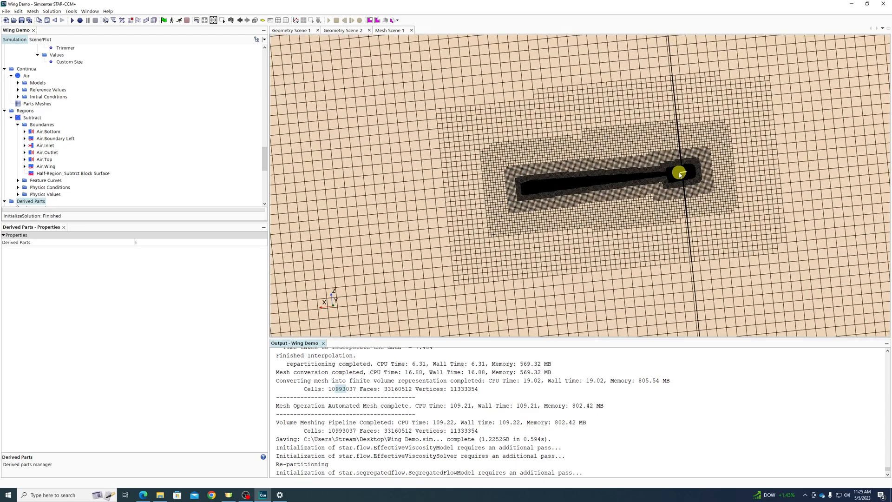
pyautogui.scroll(6, 682, 177)
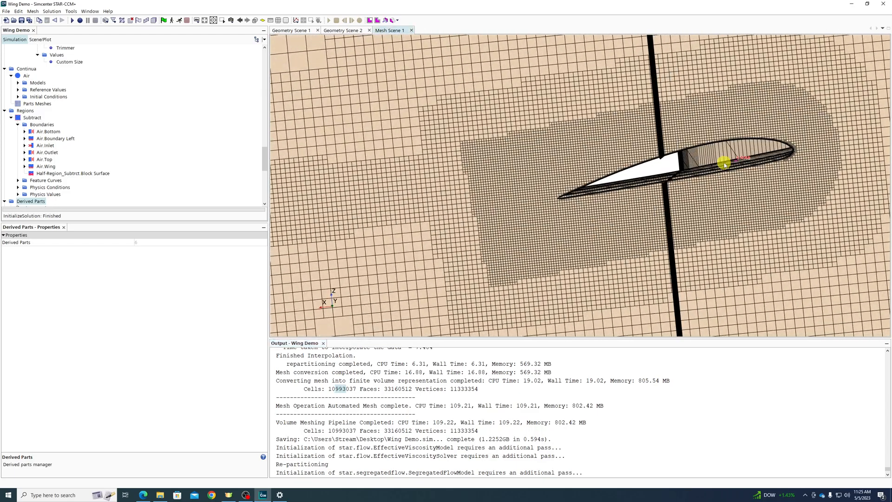
pyautogui.moveTo(726, 164); pyautogui.dragTo(730, 164)
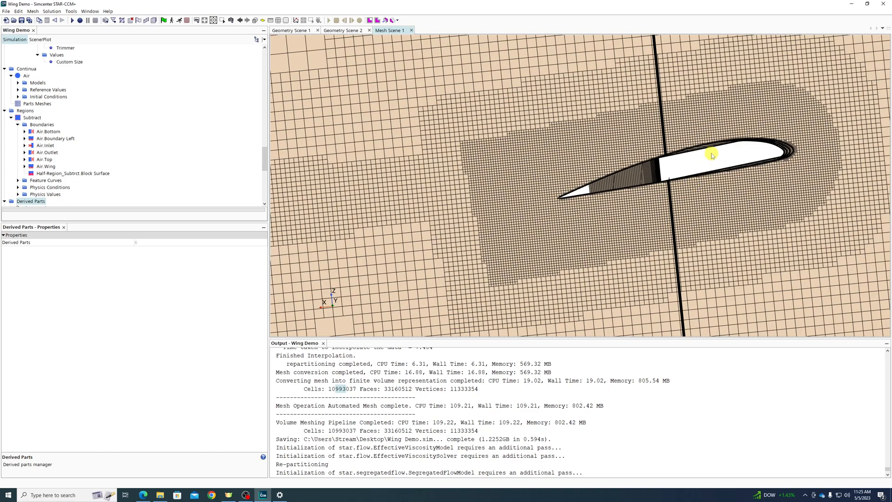
pyautogui.scroll(-5, 425, 236)
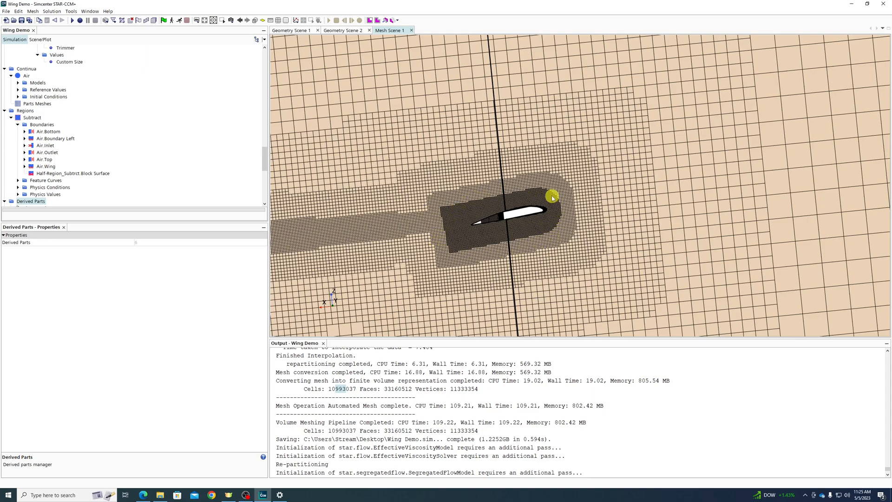
# Advance the solver by one iteration and check the volume mesh's cell count in the output
pyautogui.click(170, 21)
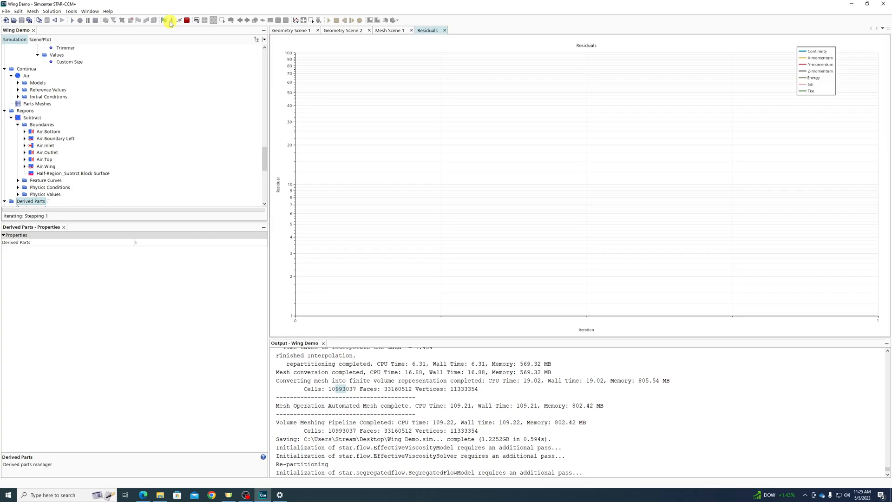
pyautogui.click(390, 31)
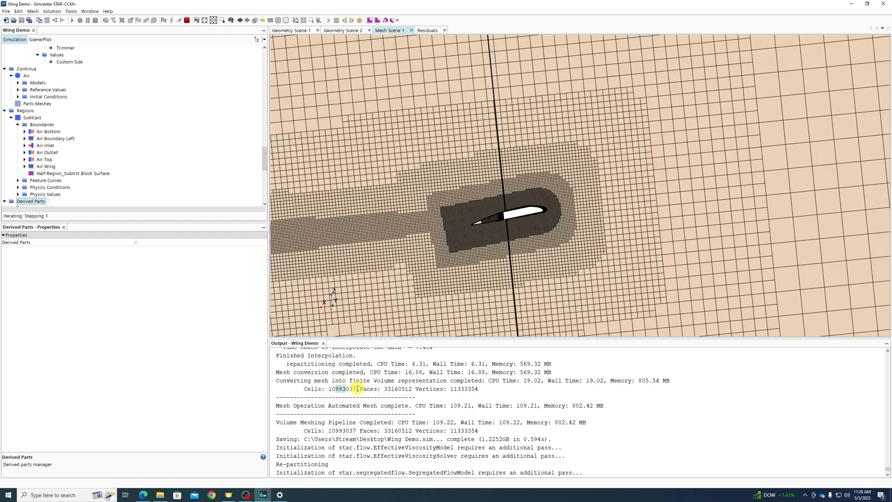
pyautogui.moveTo(356, 390); pyautogui.dragTo(338, 393)
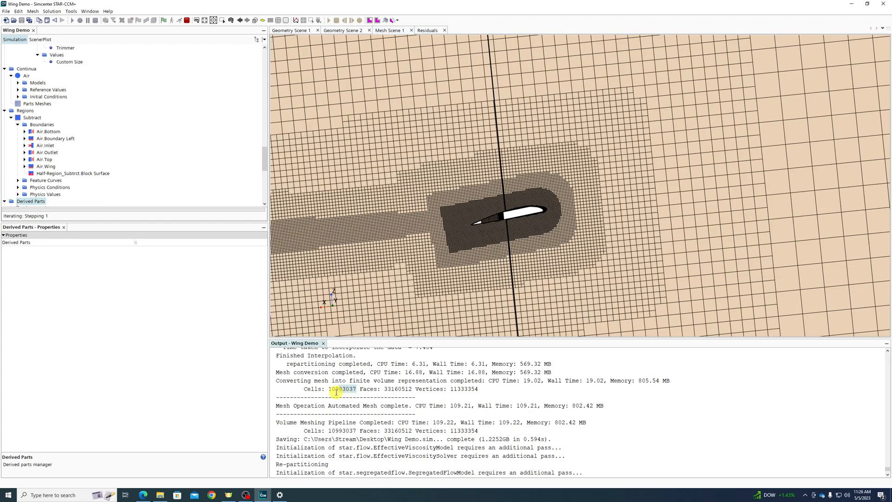
# Compare the mesh density close to the airfoil with that of the surrounding domain in Mesh Scene 1
pyautogui.click(525, 213)
pyautogui.scroll(3, 525, 213)
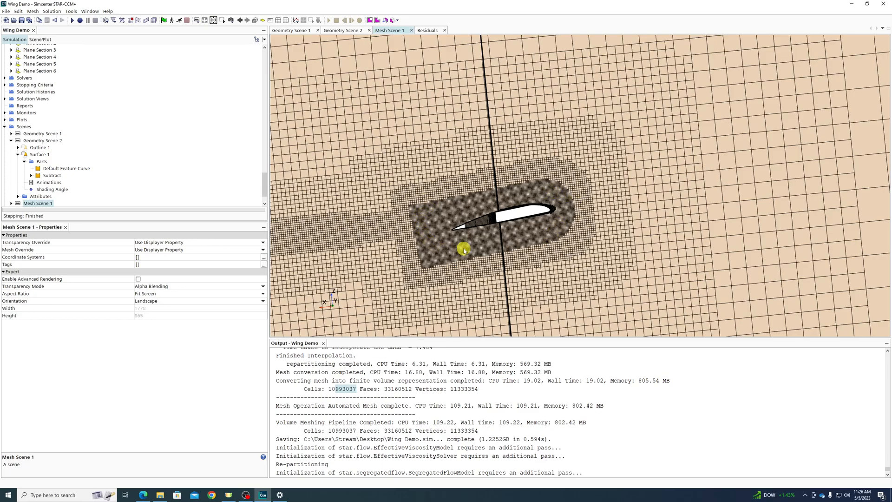
pyautogui.scroll(-2, 495, 241)
pyautogui.scroll(-3, 376, 250)
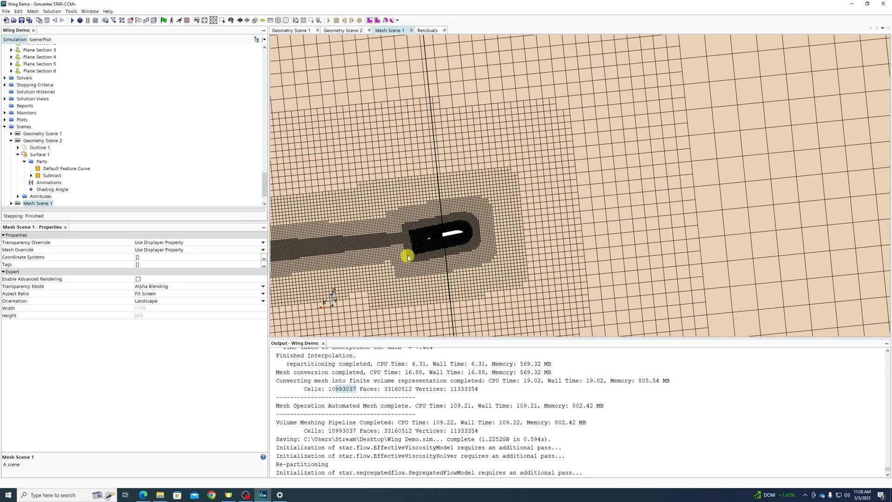
pyautogui.scroll(2, 417, 244)
pyautogui.scroll(2, 453, 238)
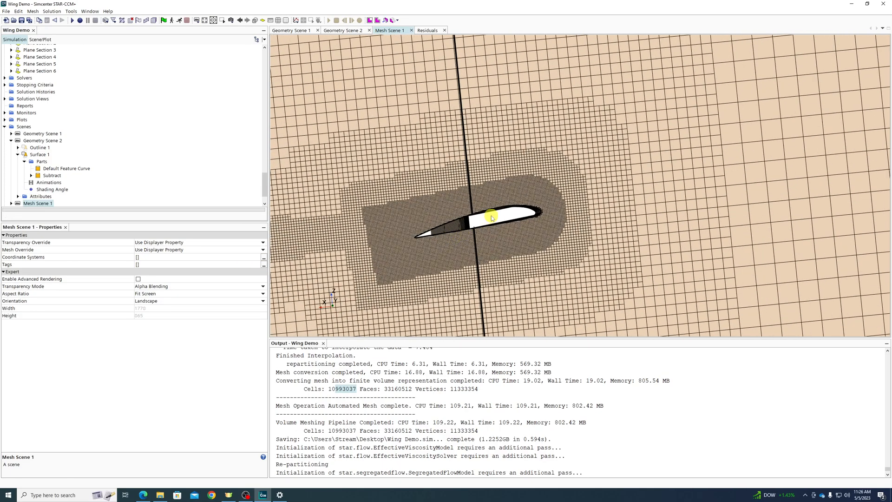
# Set the Air.Inlet boundary's constant velocity magnitude to 10 m/s and run the simulation
pyautogui.scroll(5, 120, 111)
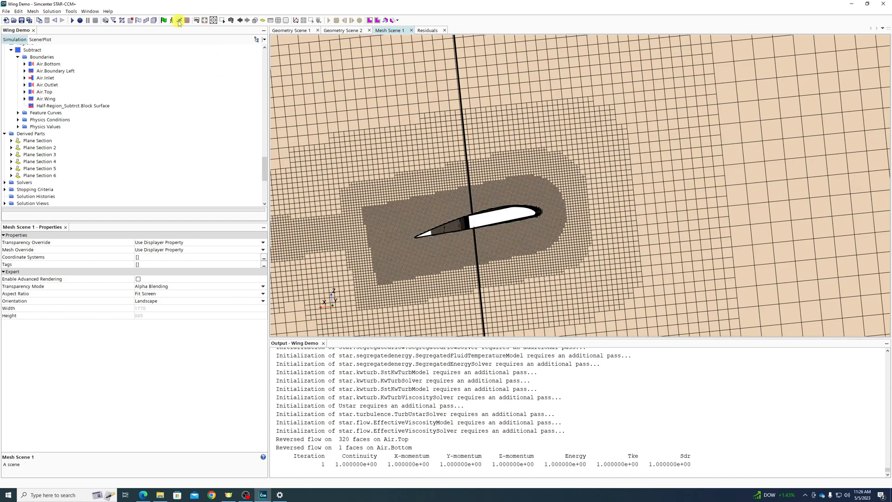
pyautogui.click(25, 78)
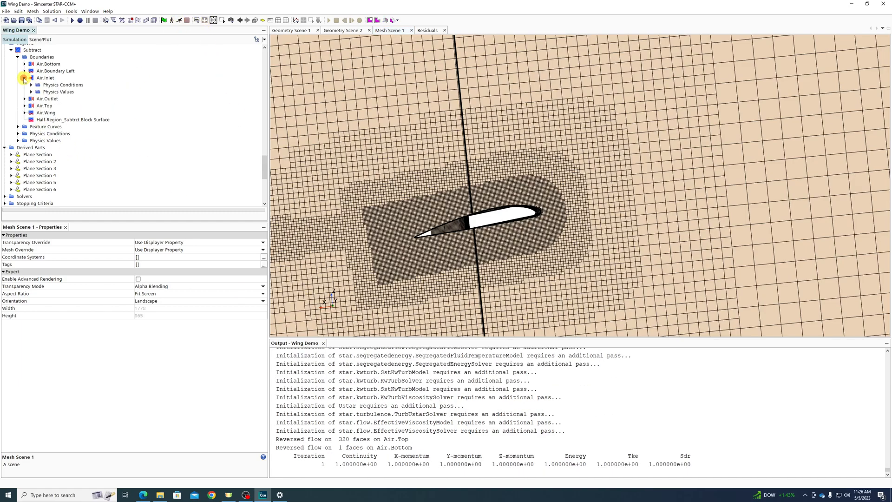
pyautogui.click(31, 92)
pyautogui.click(70, 120)
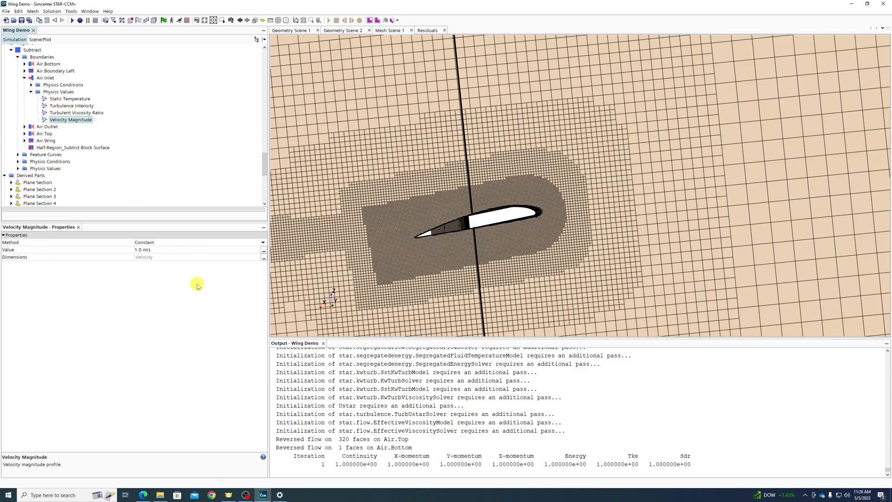
pyautogui.click(172, 250)
pyautogui.write('10')
pyautogui.press('Return')
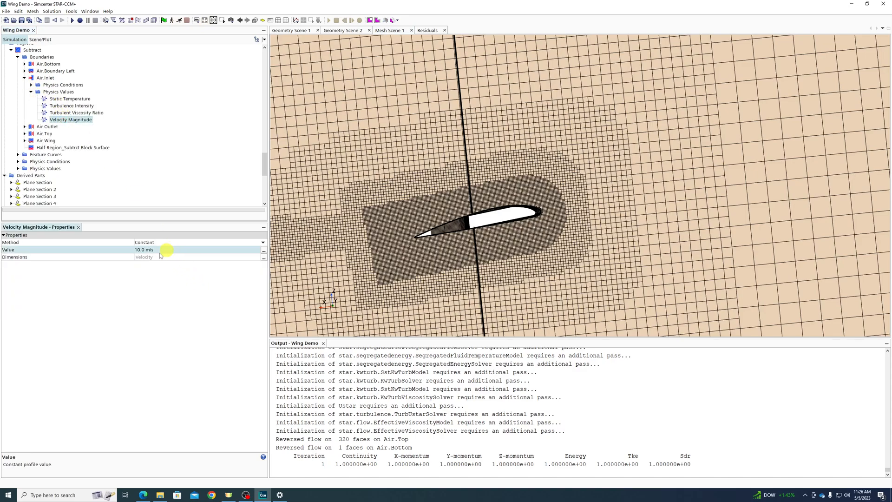
pyautogui.click(179, 20)
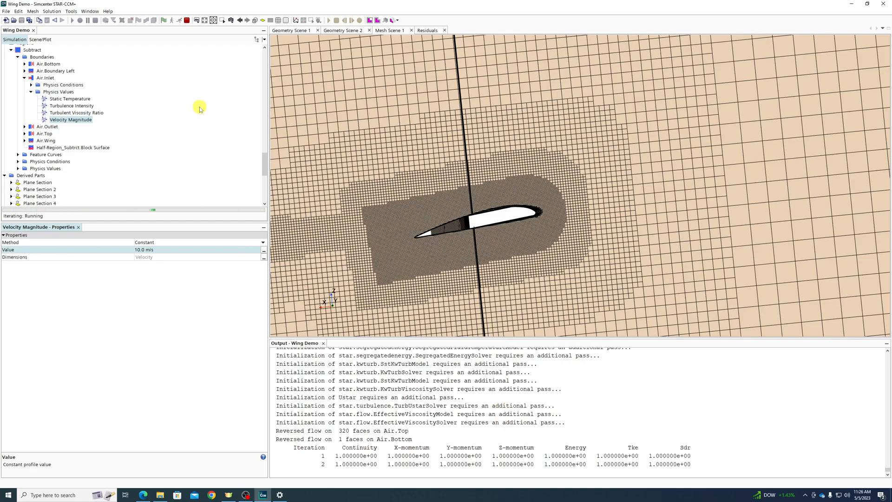
# Stop the solver run and set the volumetric control's custom size to 100% of base
pyautogui.click(186, 20)
pyautogui.scroll(4, 166, 129)
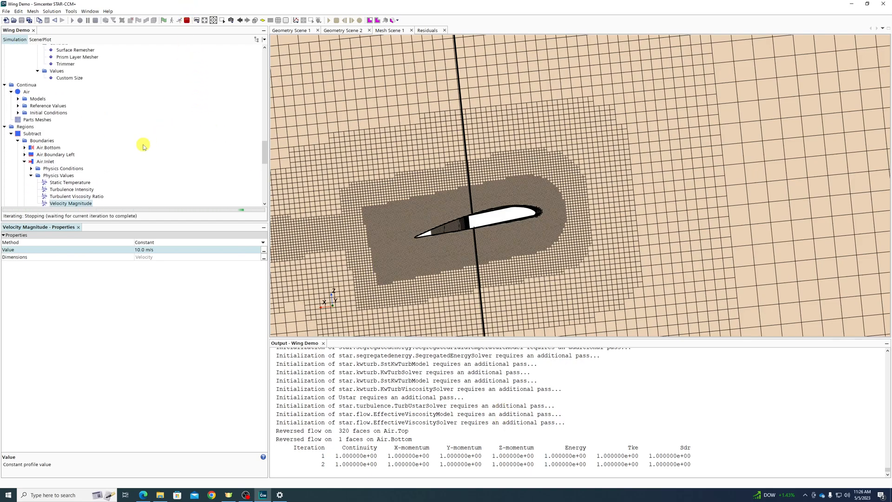
pyautogui.scroll(3, 143, 144)
pyautogui.click(78, 141)
pyautogui.click(158, 250)
pyautogui.write('100')
pyautogui.press('Return')
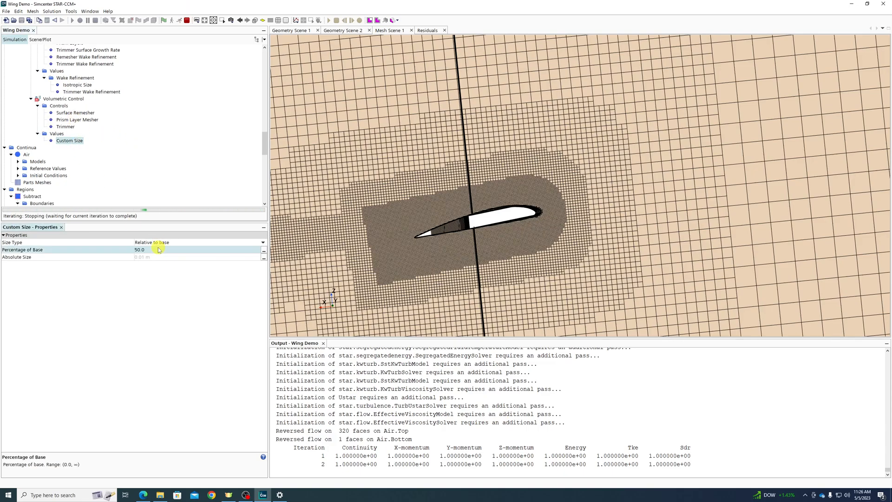
# Set the wake refinement's isotropic size to 200% of base and run the simulation
pyautogui.click(77, 84)
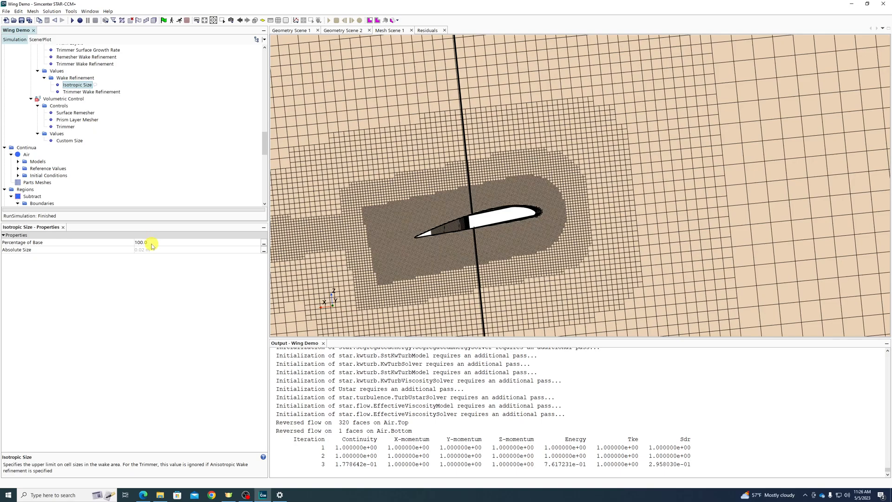
pyautogui.click(152, 243)
pyautogui.write('200')
pyautogui.press('Return')
pyautogui.click(180, 20)
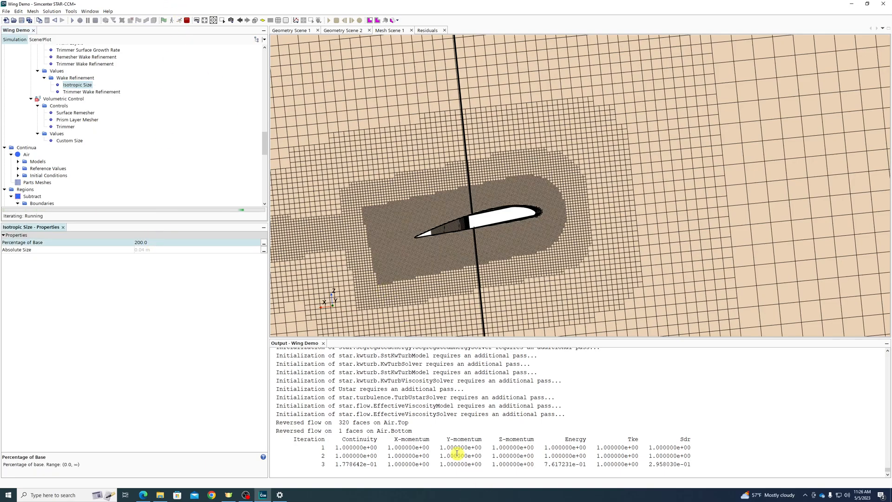
# Stop the solver run and regenerate the volume mesh with the coarser refinement sizes
pyautogui.click(186, 20)
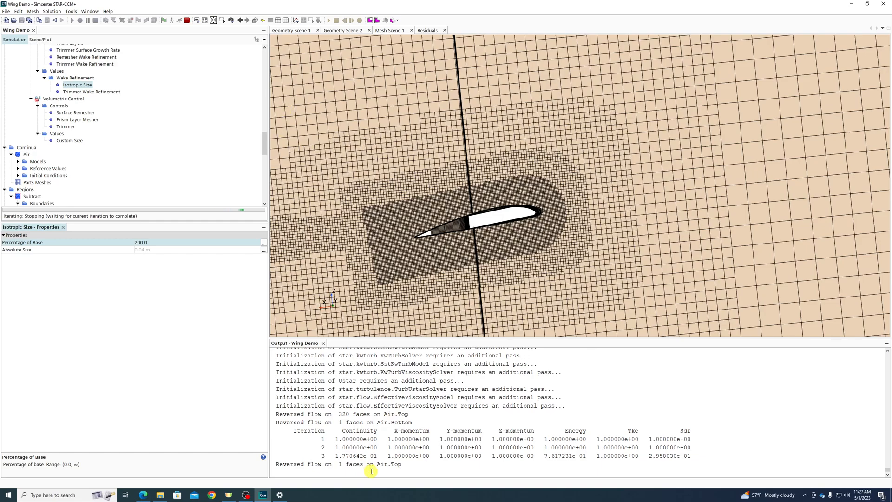
pyautogui.click(153, 20)
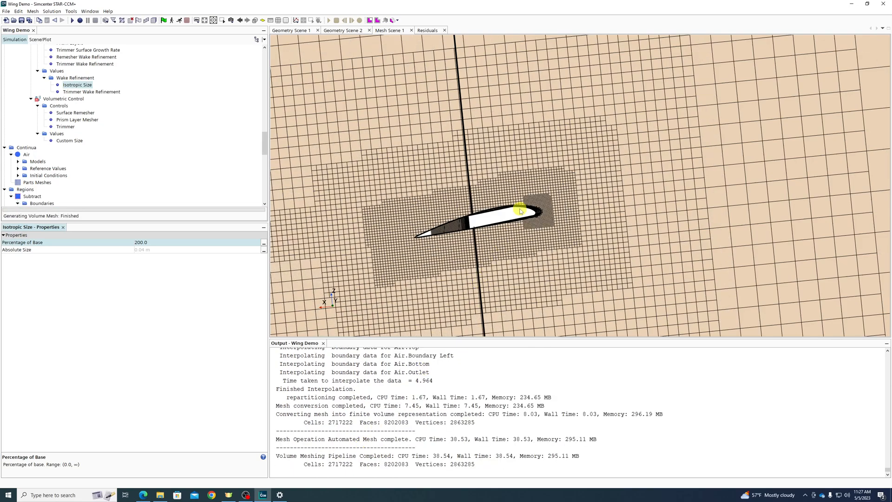
# Run the simulation on the coarser mesh for about 1955 iterations and stop it
pyautogui.click(179, 21)
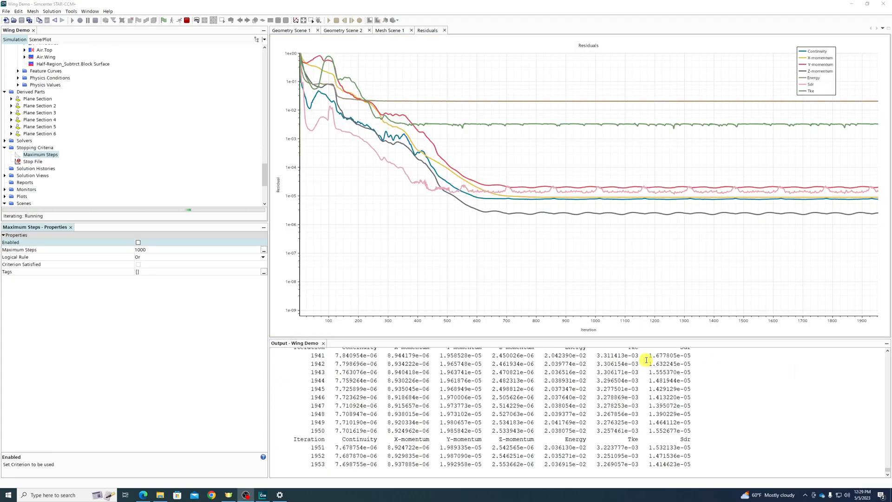
pyautogui.click(187, 21)
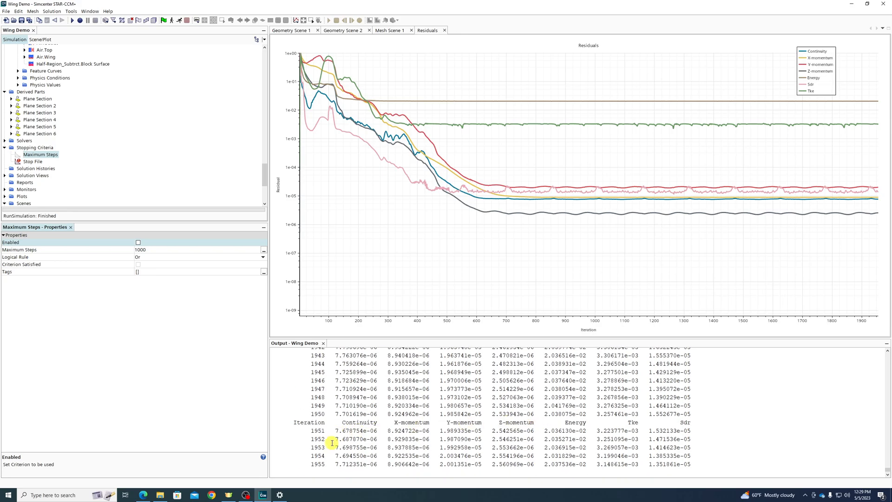
# Examine the last iteration's residual values and the Energy, Tke and Z-momentum curves in the residual plot
pyautogui.moveTo(309, 464); pyautogui.dragTo(677, 457)
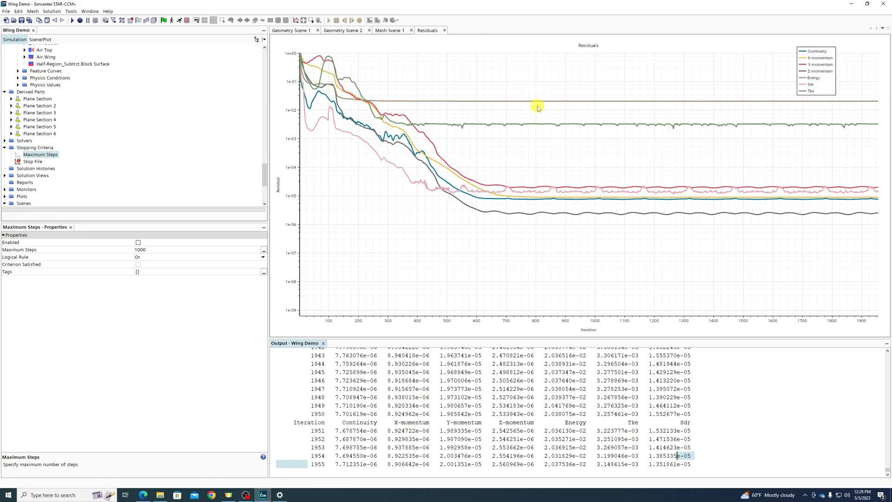
pyautogui.moveTo(537, 102)
pyautogui.moveTo(536, 103)
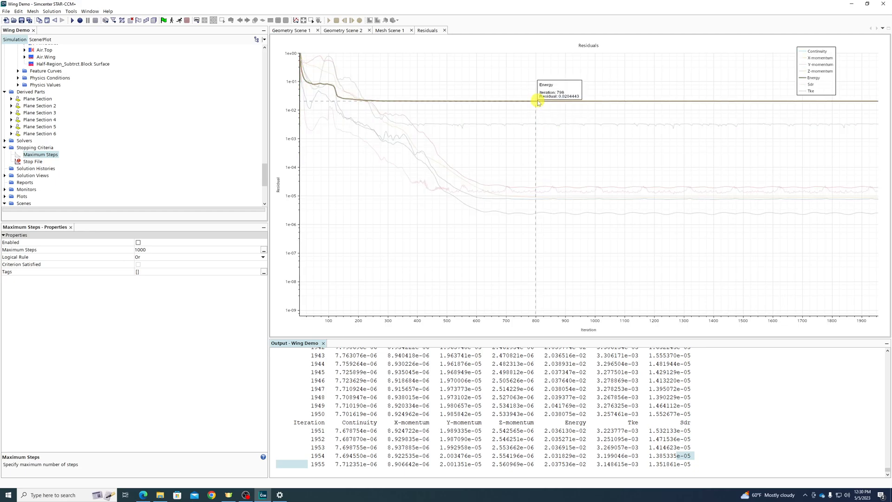
pyautogui.moveTo(536, 124)
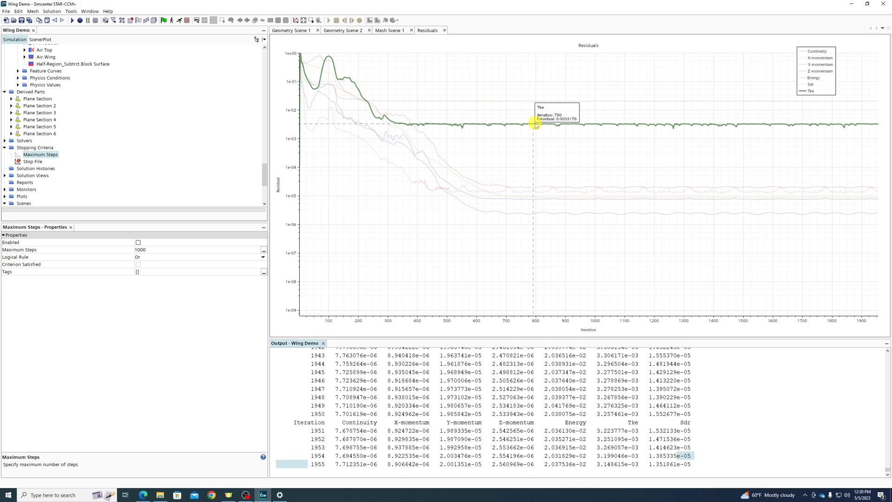
pyautogui.moveTo(536, 209)
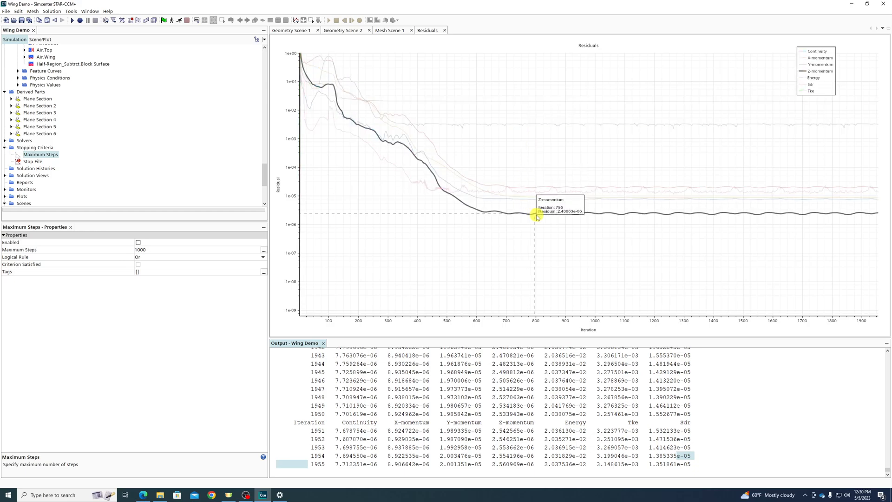
pyautogui.moveTo(538, 188)
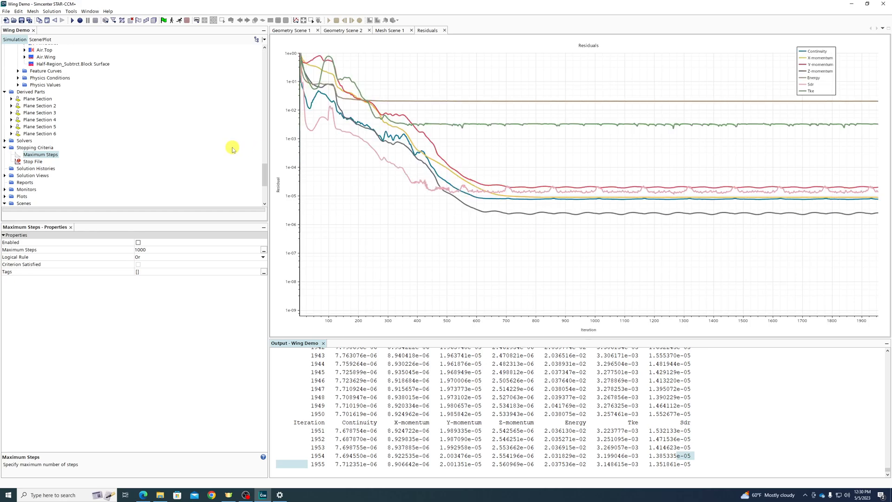
# Create a new scalar scene
pyautogui.scroll(3, 172, 149)
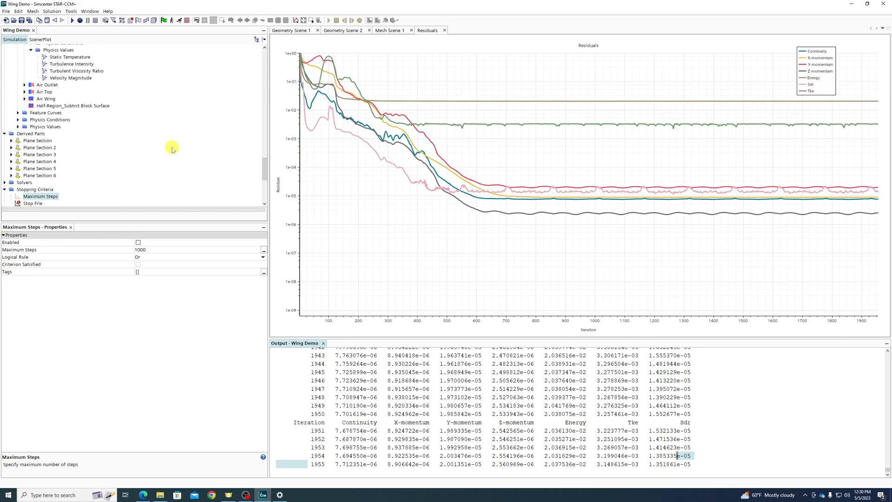
pyautogui.scroll(-6, 168, 148)
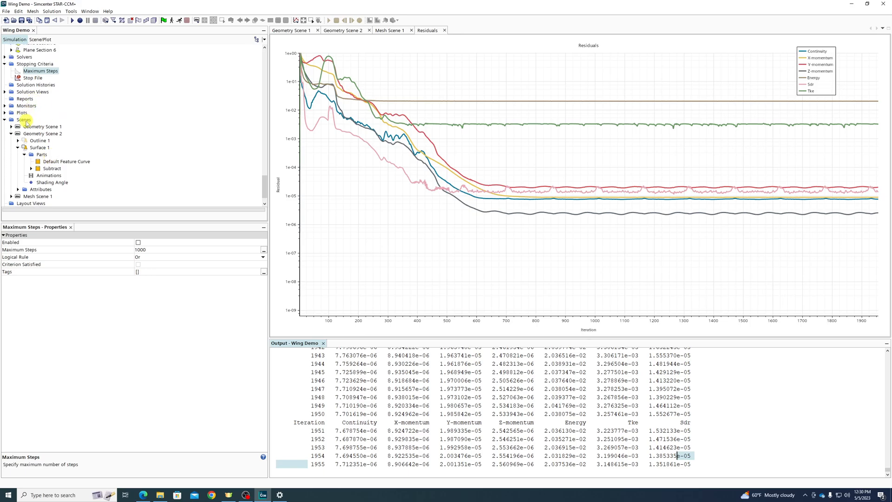
pyautogui.rightClick(25, 122)
pyautogui.moveTo(46, 124)
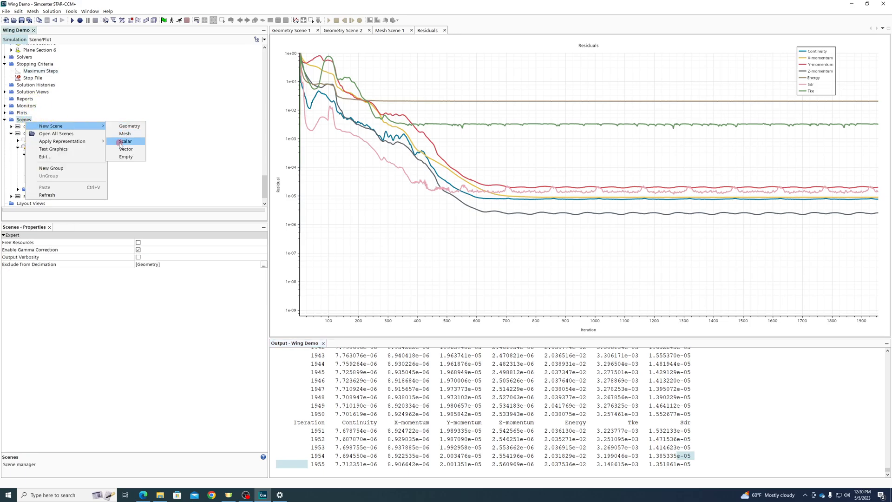
pyautogui.click(122, 141)
pyautogui.moveTo(448, 249); pyautogui.dragTo(493, 209)
# Assign all derived parts, Plane Section through Plane Section 6, as the parts of the Scalar 1 displayer
pyautogui.scroll(-2, 6, 173)
pyautogui.click(11, 176)
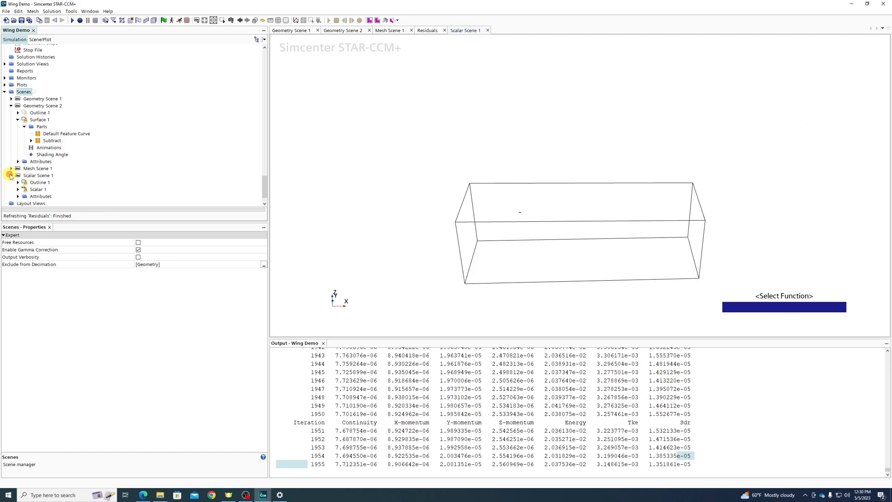
pyautogui.click(18, 189)
pyautogui.click(41, 169)
pyautogui.click(151, 242)
pyautogui.click(340, 194)
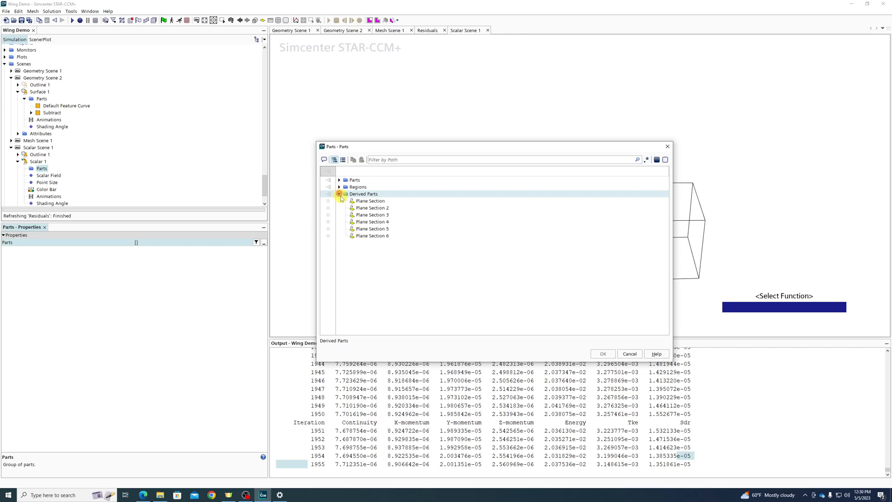
pyautogui.click(370, 200)
pyautogui.click(329, 194)
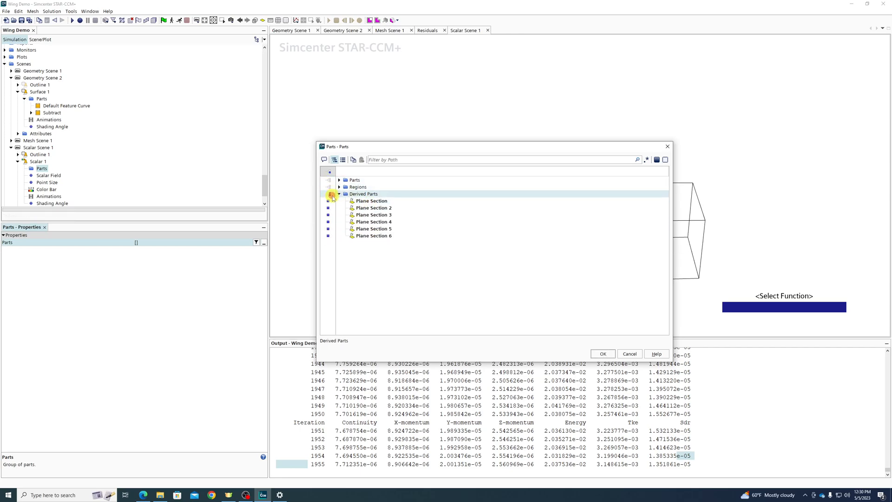
pyautogui.click(603, 354)
# Color the scalar scene by the Static Pressure field function
pyautogui.scroll(5, 529, 223)
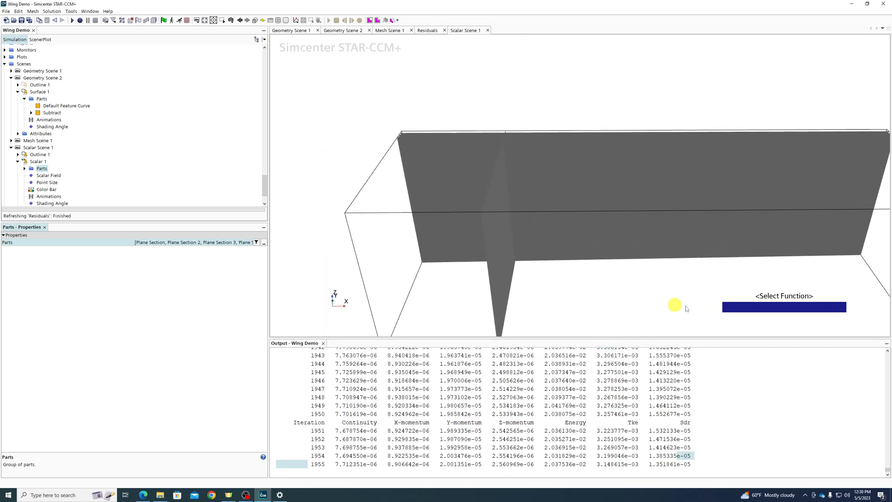
pyautogui.click(766, 307)
pyautogui.click(409, 143)
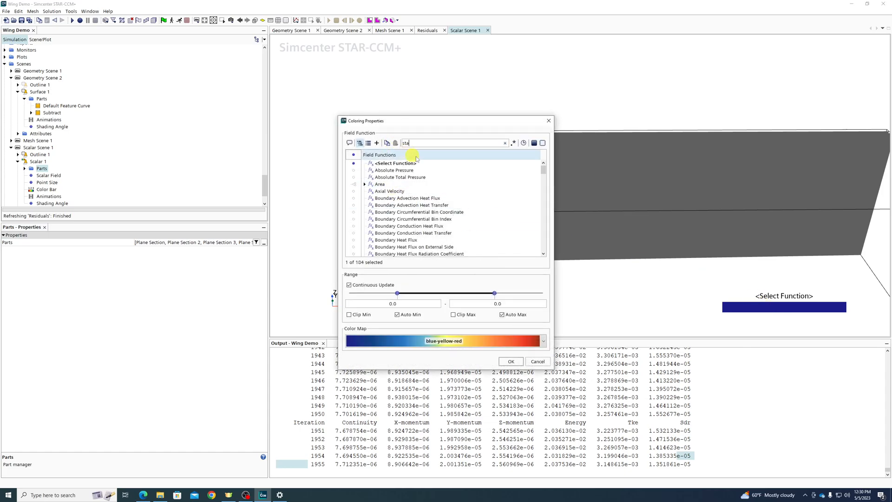
pyautogui.write('stat')
pyautogui.click(393, 166)
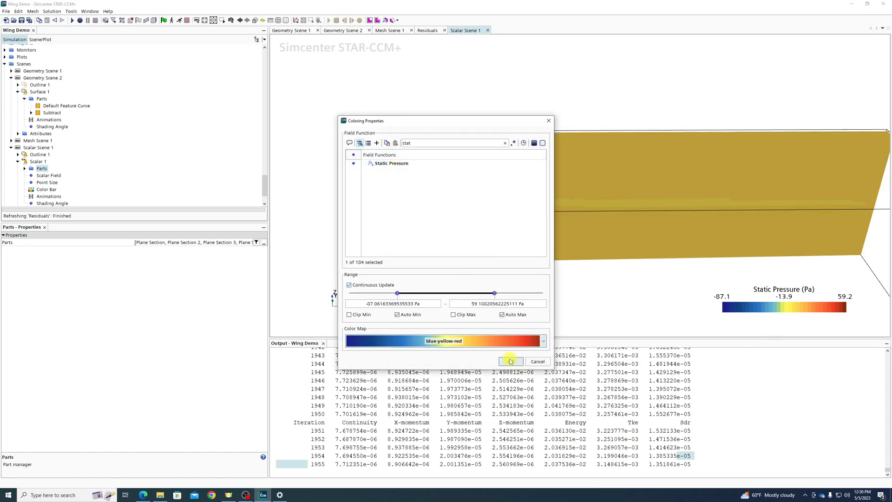
pyautogui.click(511, 361)
# Hide the stacked spanwise plane sections one by one from Plane Section 6 inward, including Plane Section 3
pyautogui.scroll(3, 516, 231)
pyautogui.moveTo(596, 277); pyautogui.dragTo(473, 158)
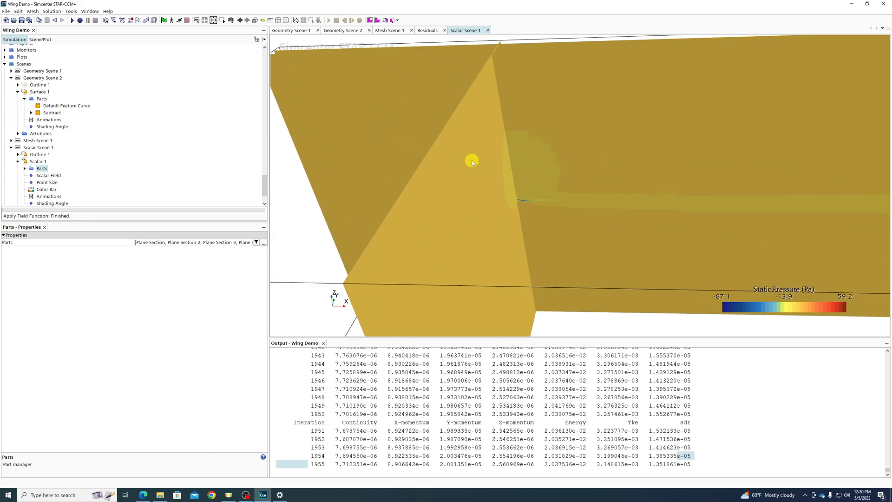
pyautogui.rightClick(473, 169)
pyautogui.click(628, 92)
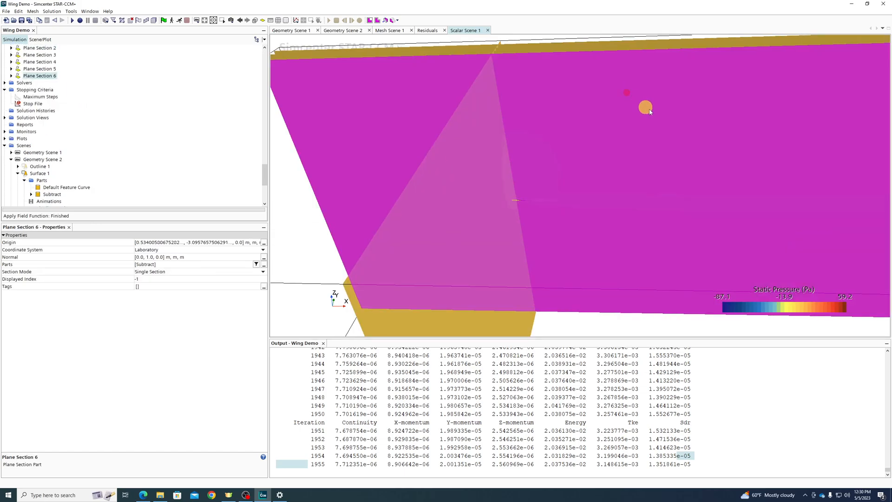
pyautogui.rightClick(605, 50)
pyautogui.click(606, 46)
pyautogui.rightClick(605, 46)
pyautogui.click(624, 73)
pyautogui.click(605, 43)
pyautogui.rightClick(605, 42)
pyautogui.click(625, 71)
pyautogui.click(605, 43)
pyautogui.rightClick(605, 43)
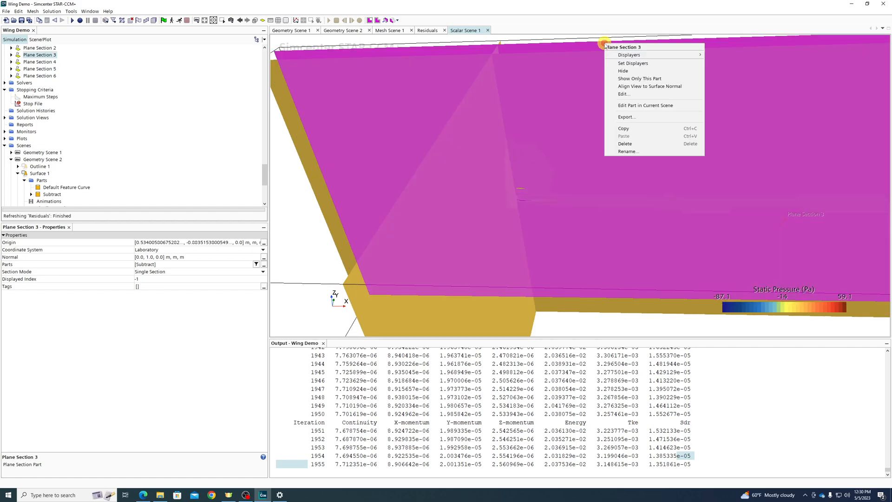
pyautogui.click(622, 69)
# Examine the static pressure distribution along the wing span and around the wing tip on the remaining plane sections
pyautogui.moveTo(573, 98); pyautogui.dragTo(463, 160)
pyautogui.moveTo(461, 243); pyautogui.dragTo(651, 149)
pyautogui.scroll(-2, 652, 150)
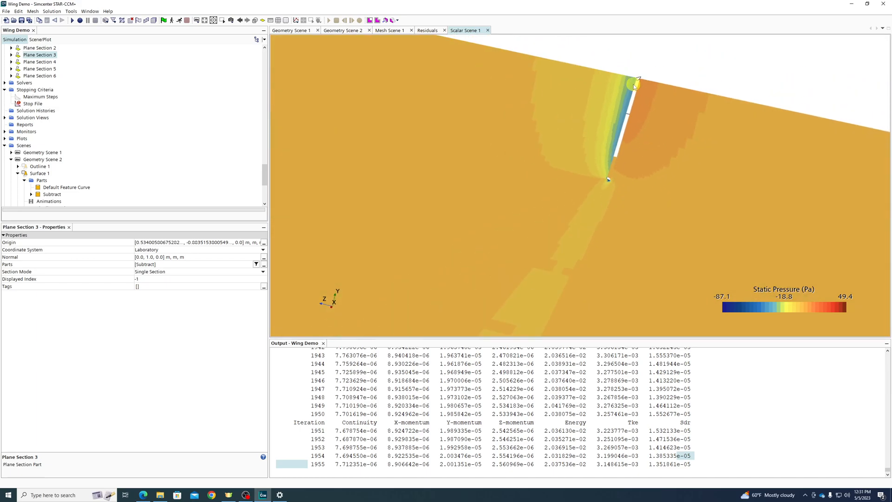
pyautogui.scroll(3, 634, 85)
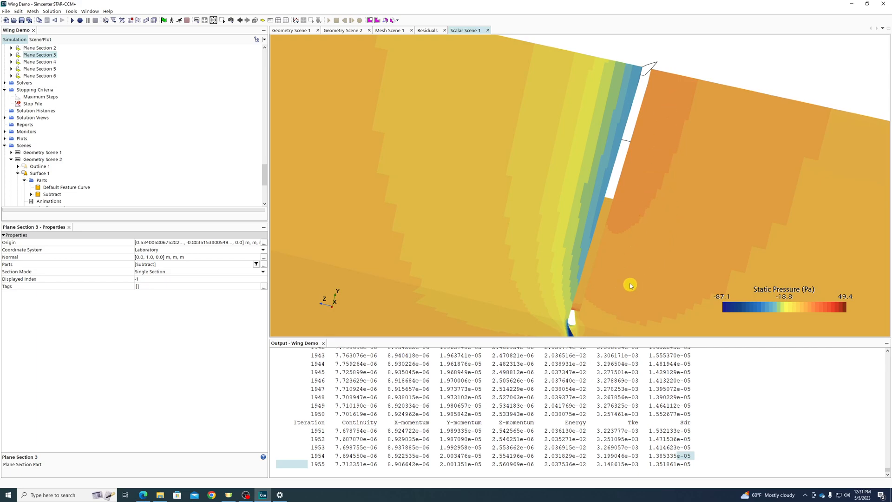
pyautogui.scroll(-1, 623, 260)
pyautogui.scroll(-3, 593, 326)
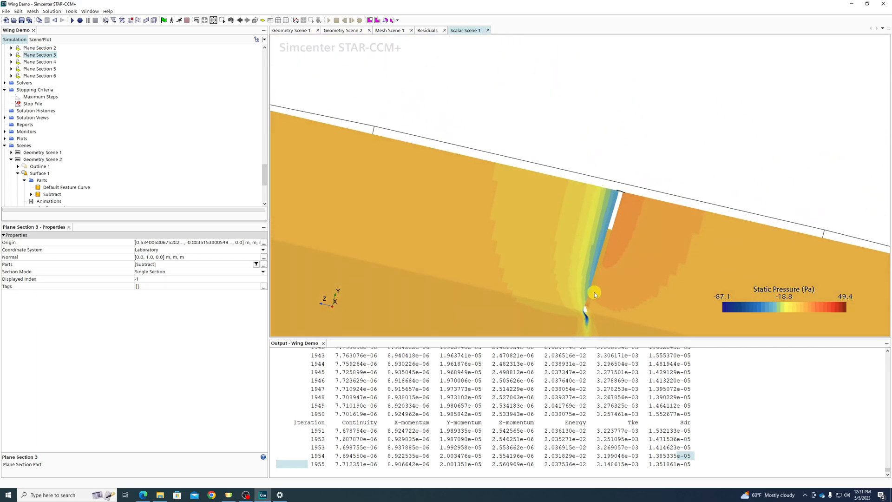
pyautogui.scroll(5, 586, 316)
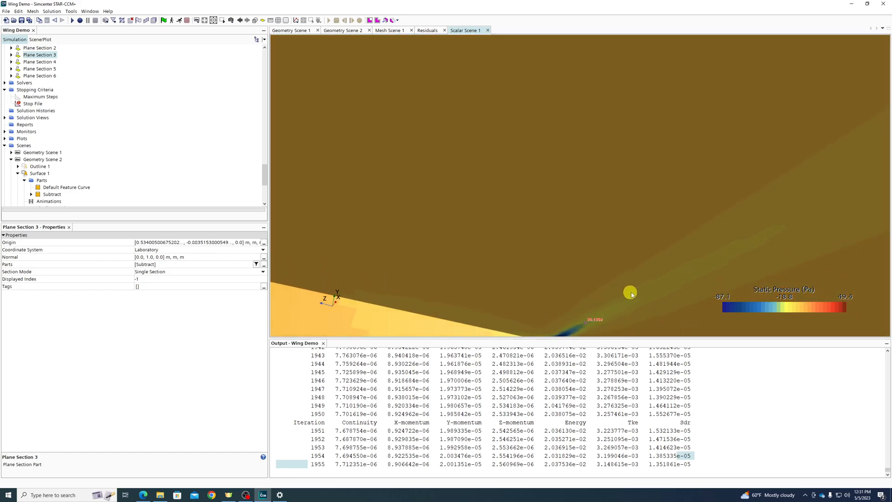
pyautogui.moveTo(631, 293); pyautogui.dragTo(618, 214)
# Restore all hidden parts in the scalar scene
pyautogui.rightClick(876, 99)
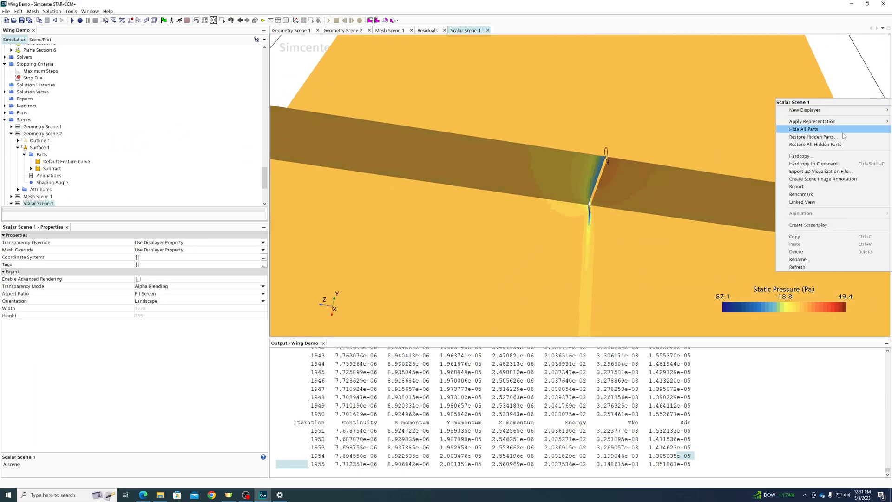
pyautogui.click(825, 146)
pyautogui.click(640, 226)
pyautogui.moveTo(631, 227); pyautogui.dragTo(830, 108)
pyautogui.click(865, 84)
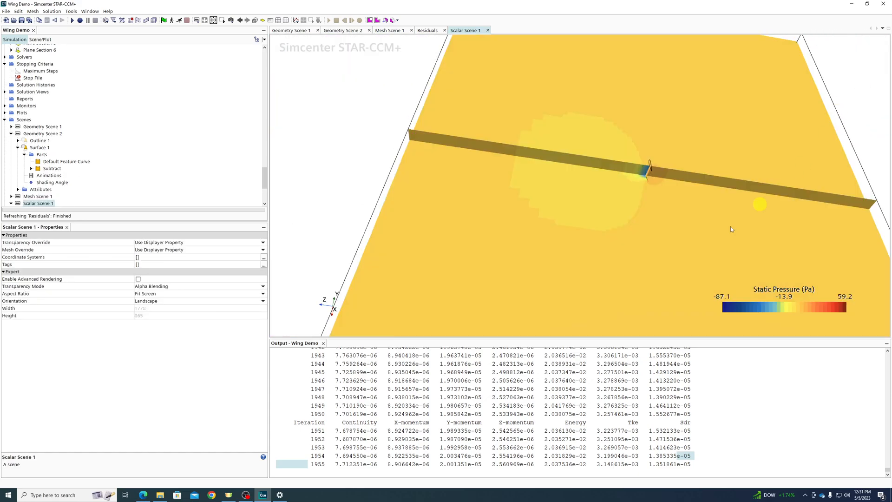
pyautogui.scroll(5, 651, 205)
pyautogui.moveTo(637, 223); pyautogui.dragTo(815, 146)
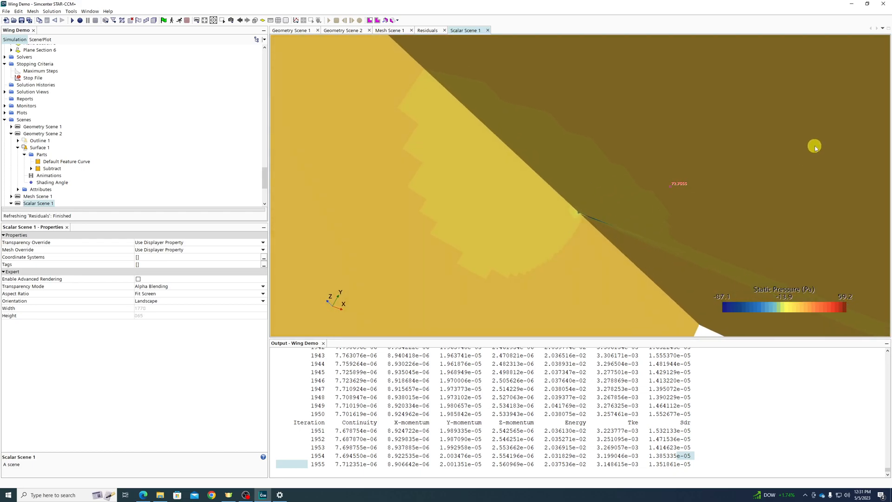
# Hide Plane Section 6 and Plane Section 5 in the scalar scene
pyautogui.moveTo(596, 205); pyautogui.dragTo(651, 137)
pyautogui.click(651, 136)
pyautogui.rightClick(651, 136)
pyautogui.click(671, 157)
pyautogui.scroll(5, 649, 165)
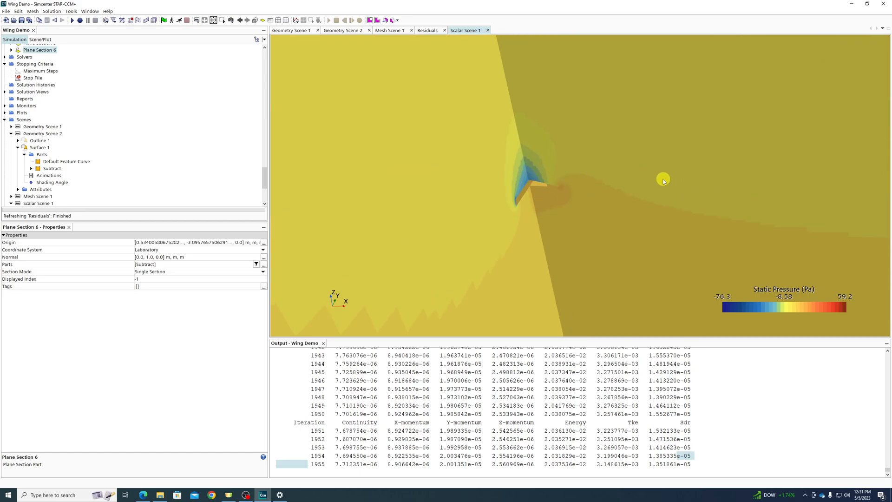
pyautogui.scroll(-2, 631, 165)
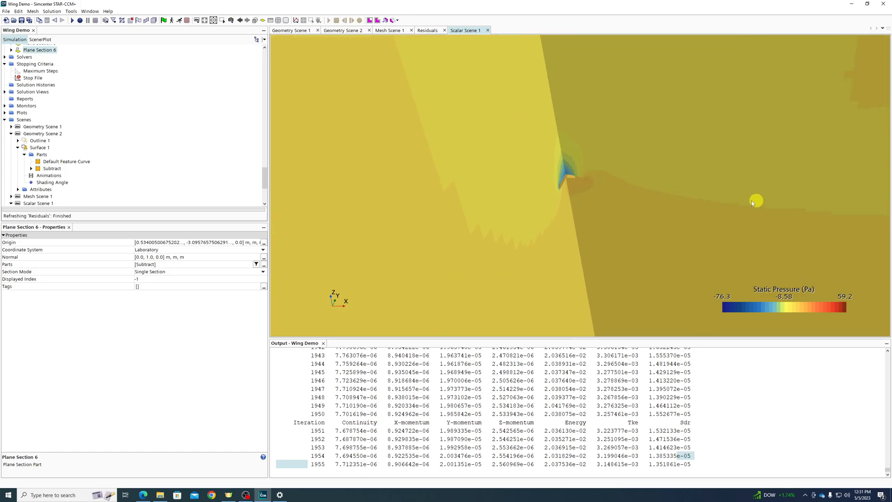
pyautogui.rightClick(642, 162)
pyautogui.click(668, 191)
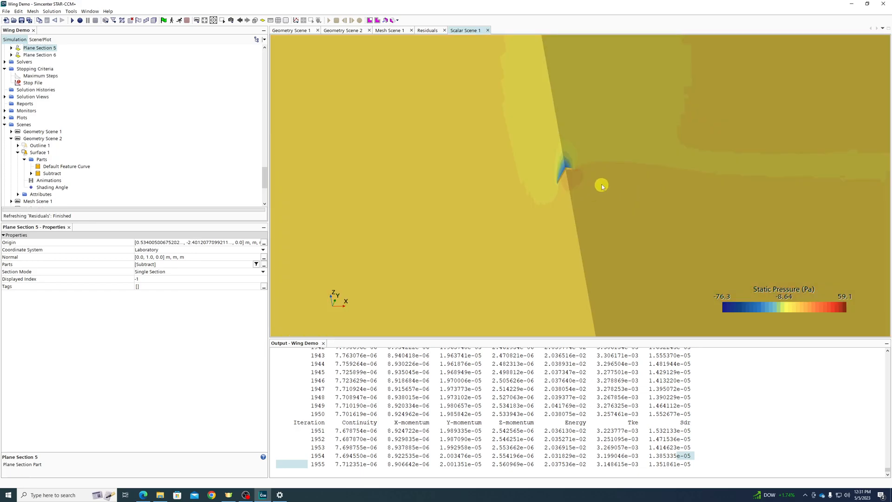
# Examine the static pressure above and below the wing profile on the visible sections, both overall and close up
pyautogui.scroll(-5, 532, 189)
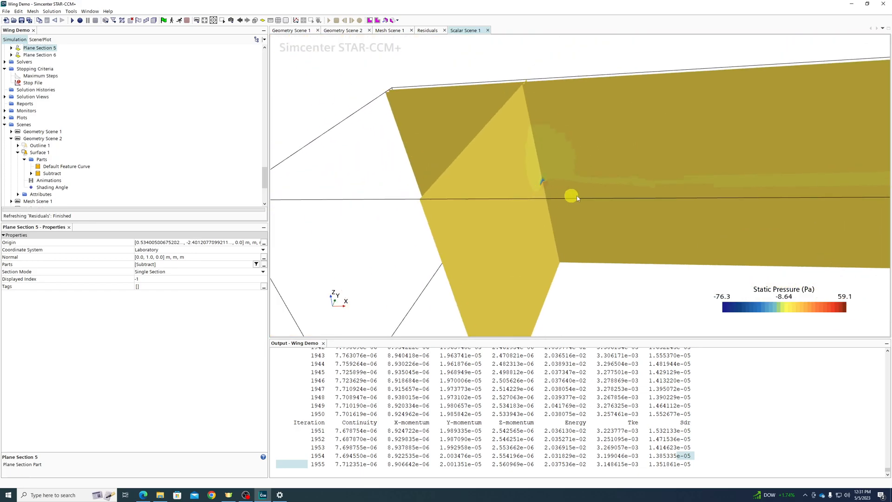
pyautogui.scroll(-2, 580, 231)
pyautogui.scroll(-3, 729, 181)
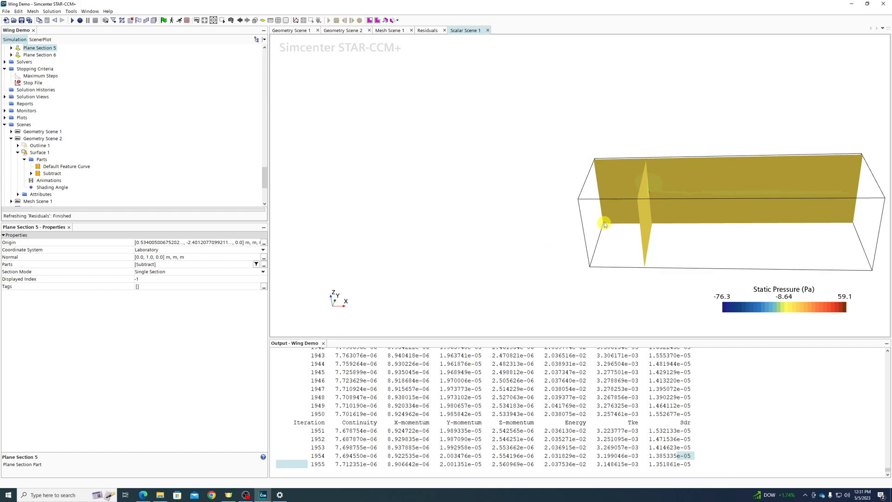
pyautogui.scroll(3, 637, 191)
pyautogui.scroll(2, 738, 229)
pyautogui.moveTo(737, 227); pyautogui.dragTo(807, 216)
pyautogui.scroll(1, 775, 218)
pyautogui.scroll(5, 662, 177)
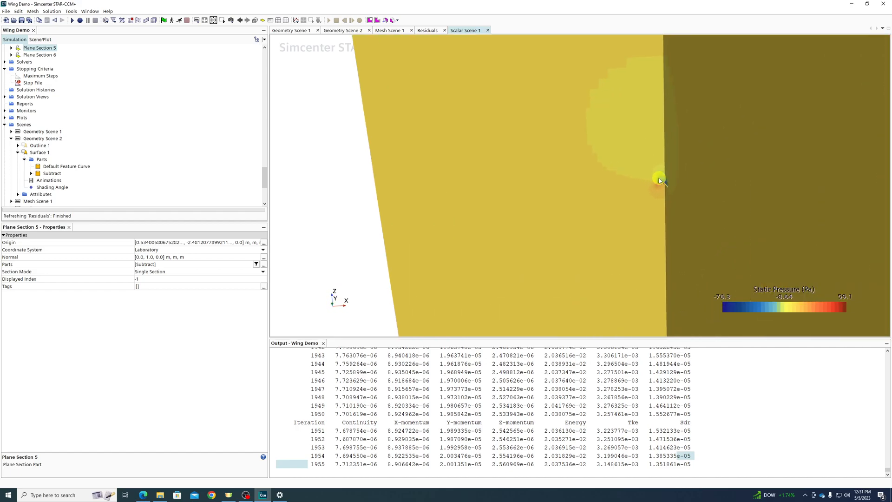
pyautogui.moveTo(681, 184); pyautogui.dragTo(699, 193)
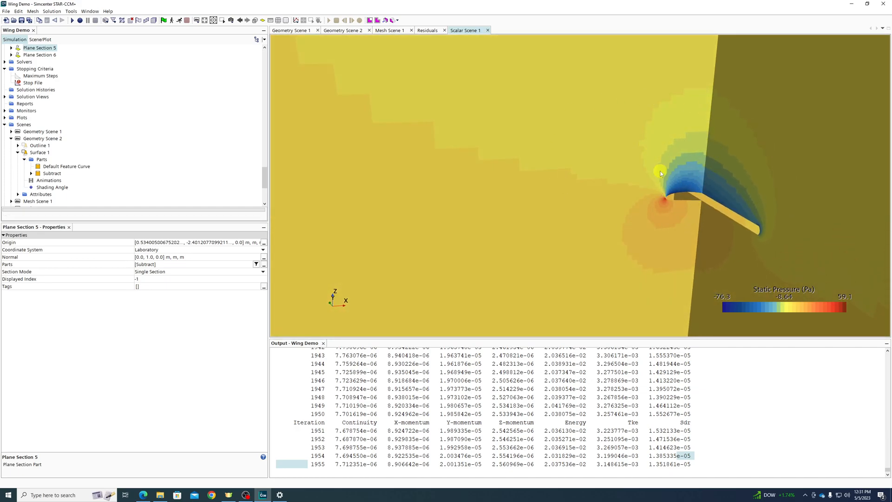
pyautogui.scroll(-10, 713, 136)
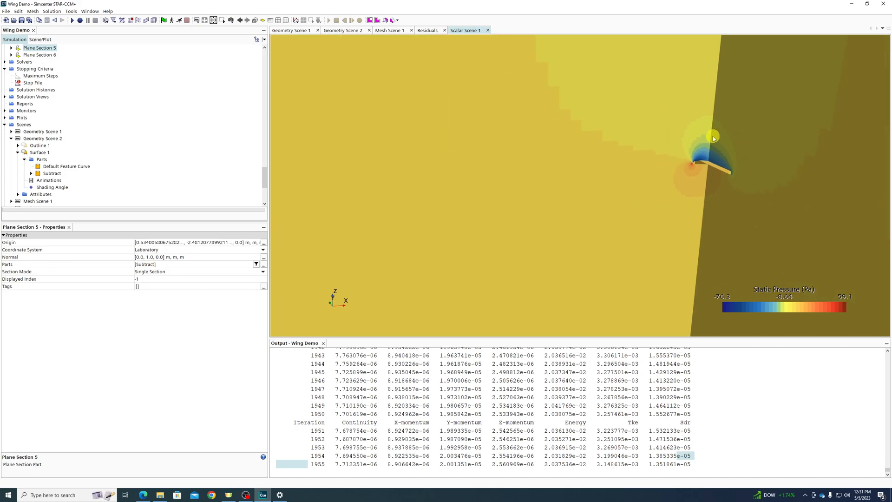
pyautogui.moveTo(818, 182); pyautogui.dragTo(811, 193)
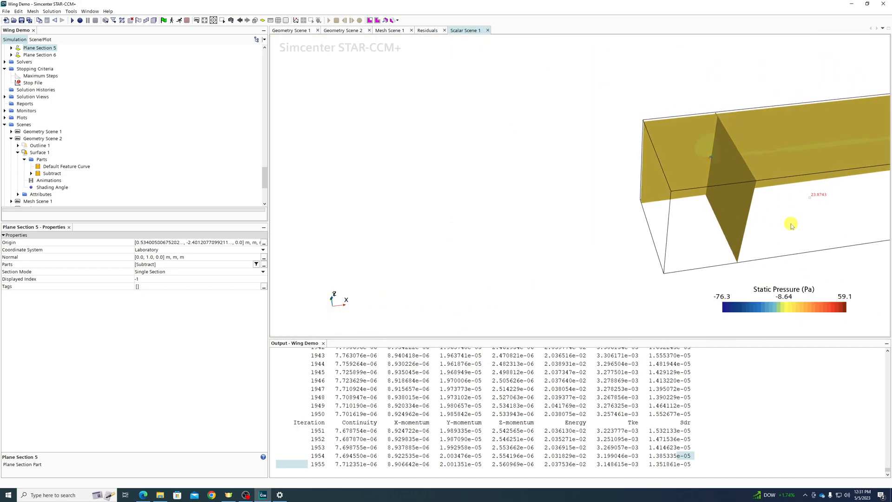
pyautogui.rightClick(702, 142)
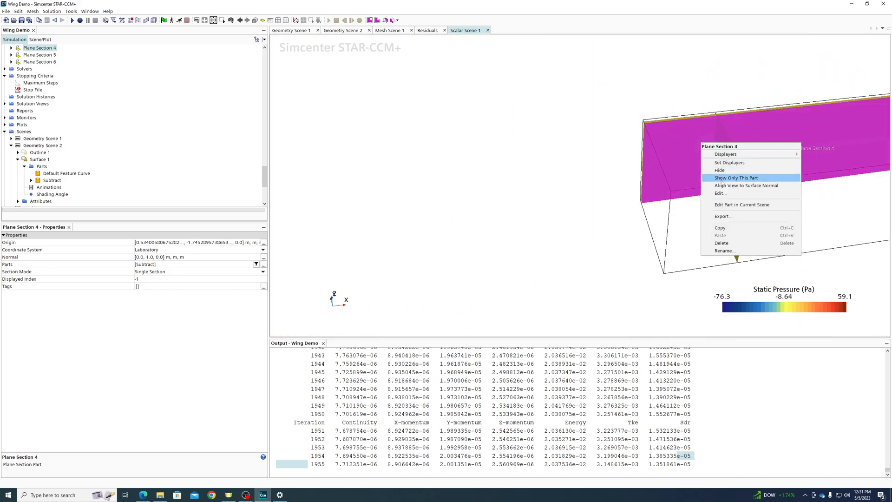
pyautogui.click(861, 220)
pyautogui.click(861, 221)
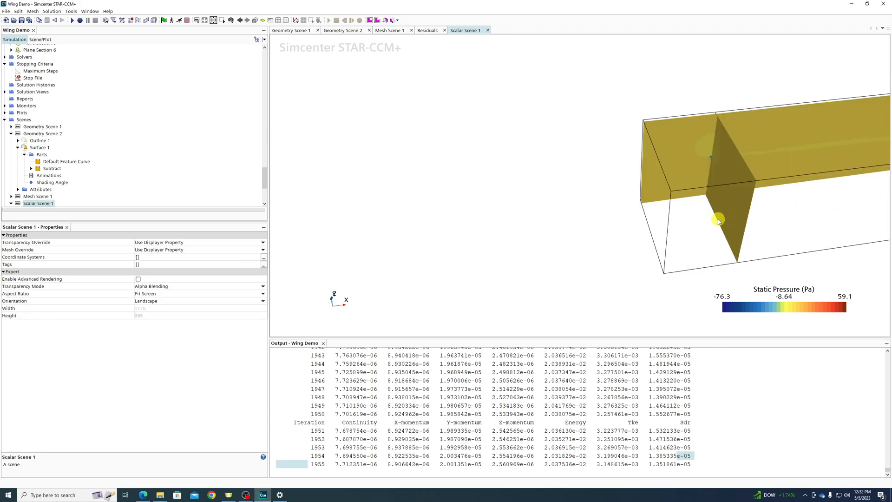
# Start a new streamline derived part and set its seed mode to Point Seed
pyautogui.scroll(12, 79, 118)
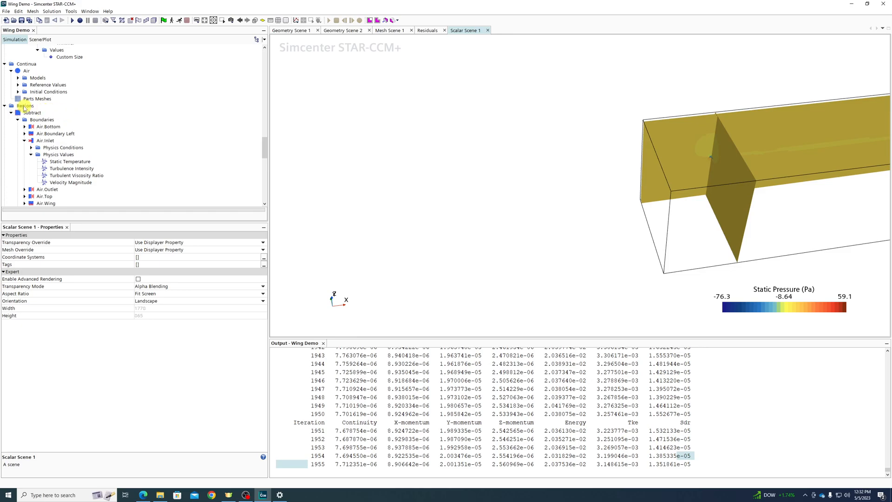
pyautogui.click(5, 106)
pyautogui.scroll(3, 45, 114)
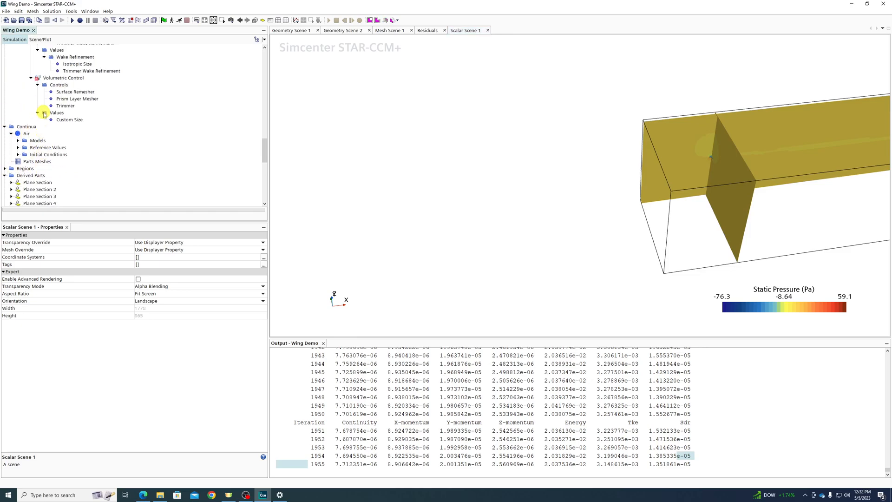
pyautogui.scroll(-4, 41, 152)
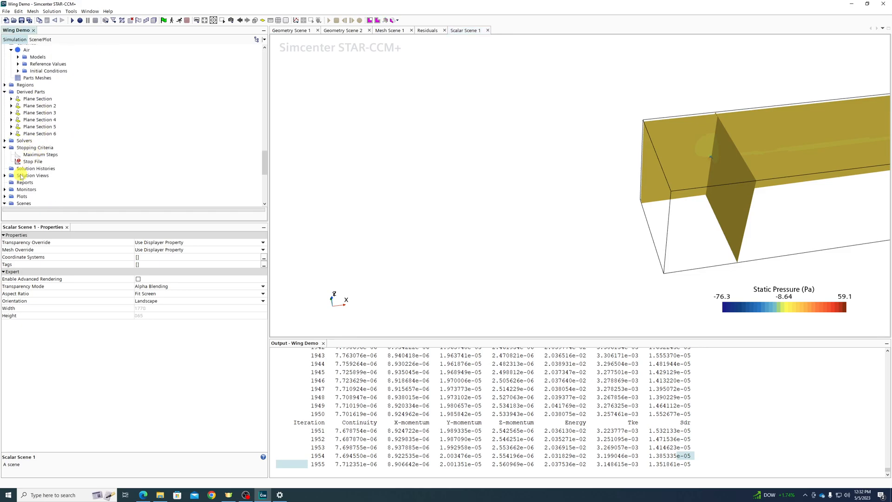
pyautogui.rightClick(30, 93)
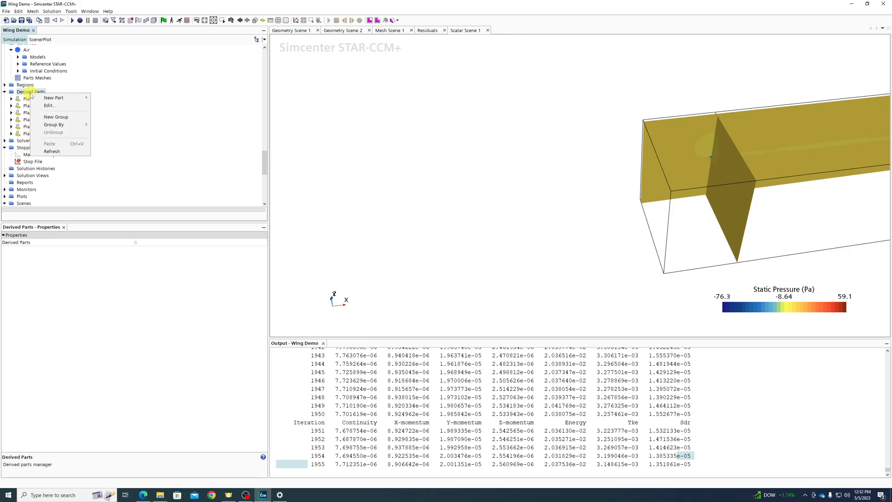
pyautogui.moveTo(66, 98)
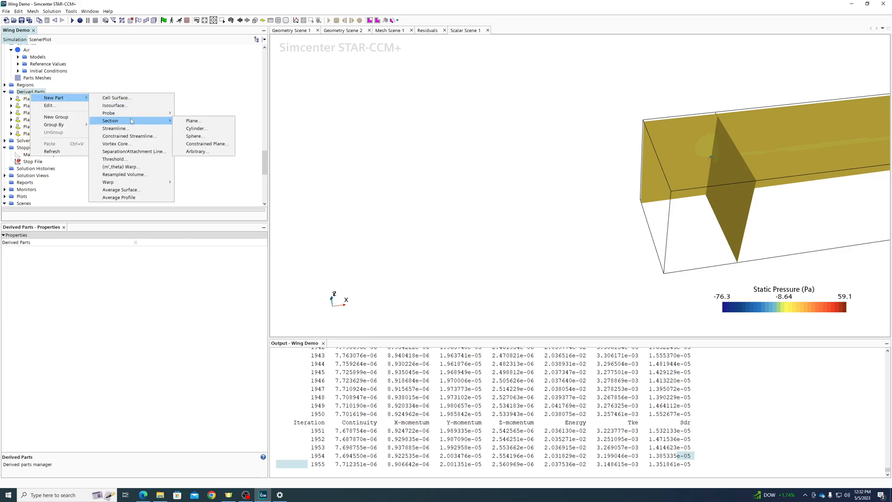
pyautogui.moveTo(132, 114)
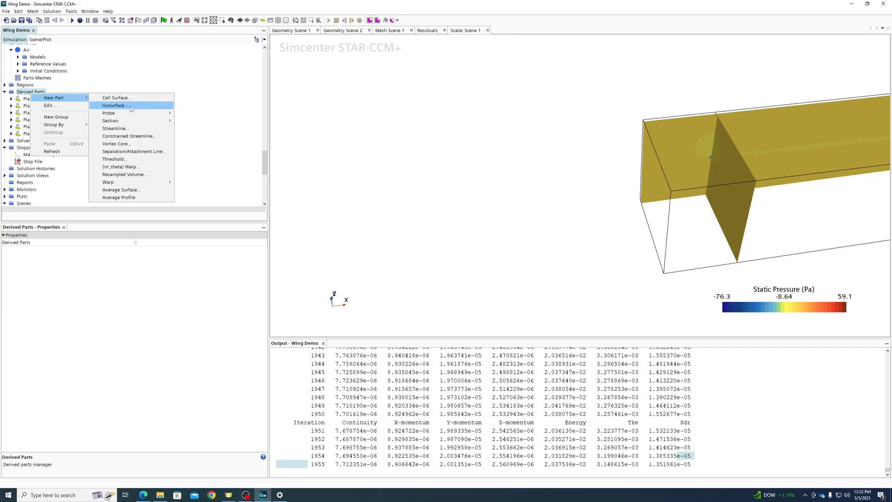
pyautogui.click(126, 132)
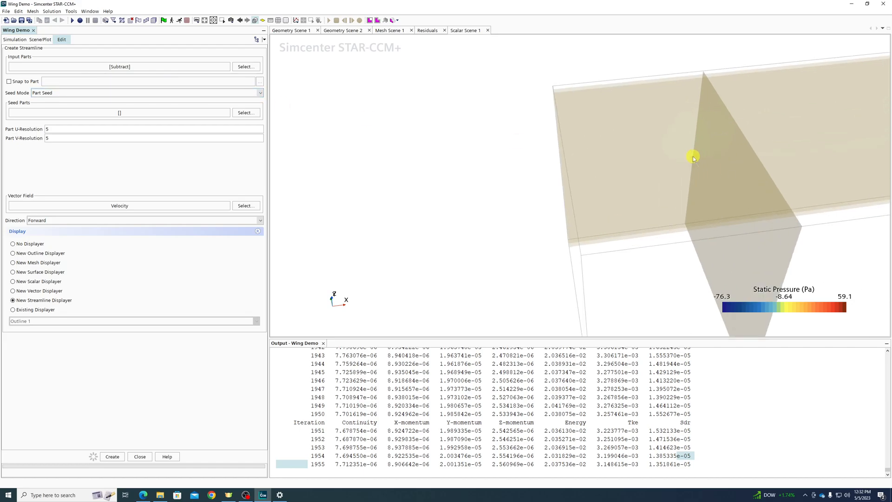
pyautogui.scroll(5, 708, 167)
pyautogui.scroll(-5, 707, 167)
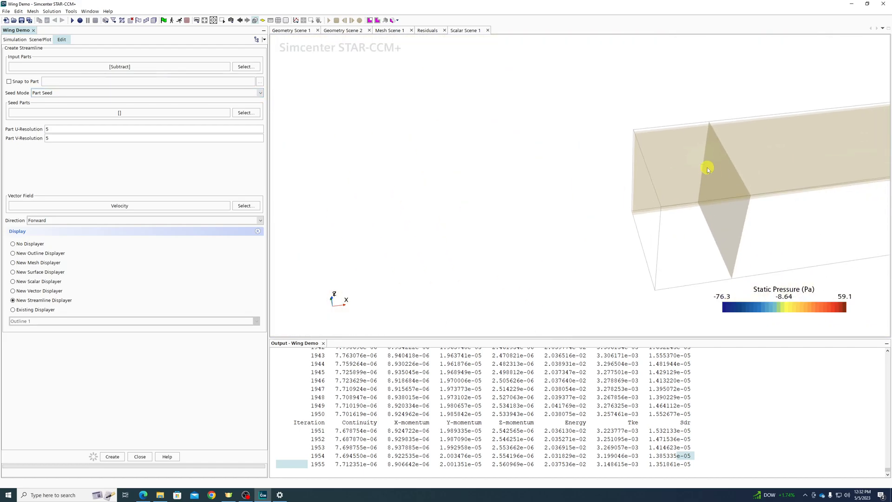
pyautogui.click(67, 92)
pyautogui.click(68, 102)
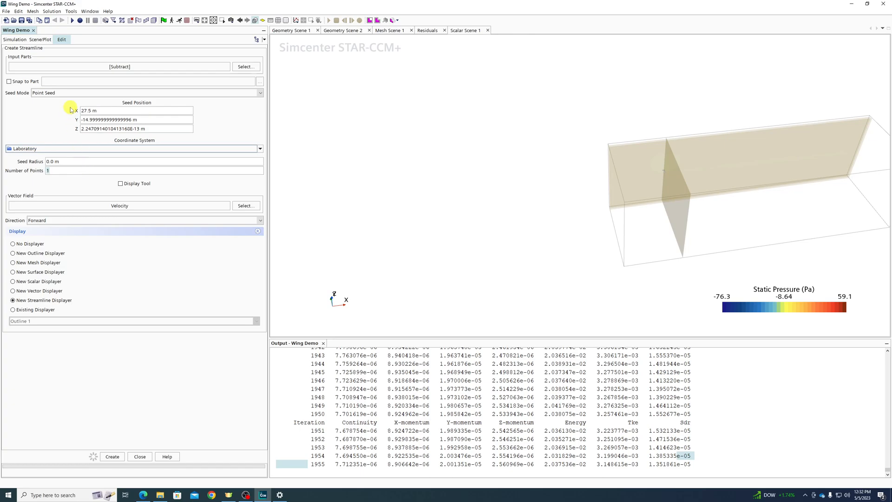
pyautogui.click(66, 92)
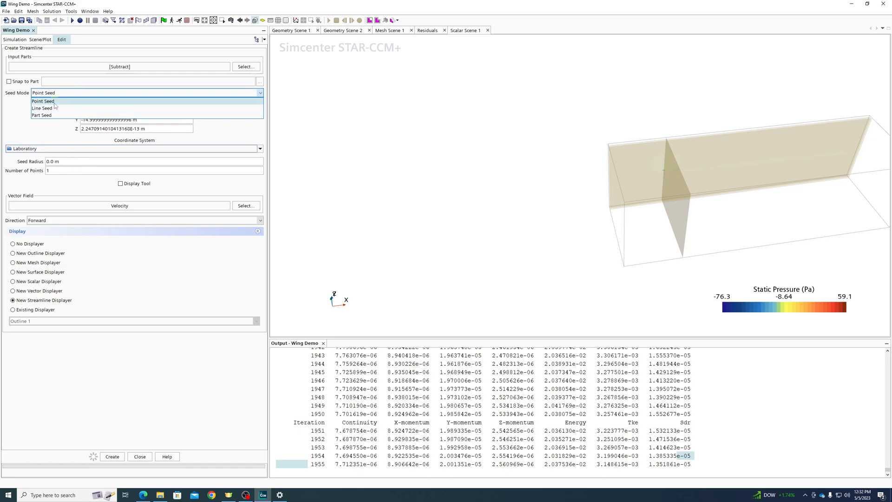
pyautogui.click(52, 102)
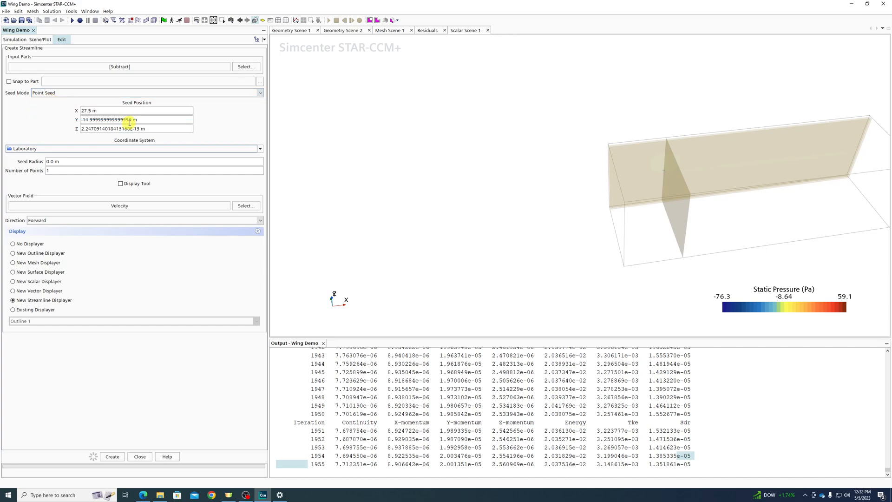
pyautogui.scroll(-7, 459, 205)
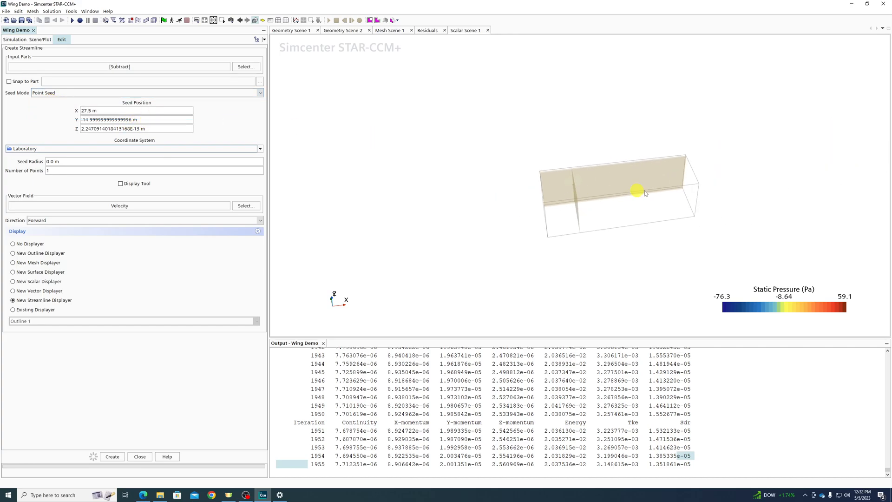
pyautogui.scroll(6, 606, 191)
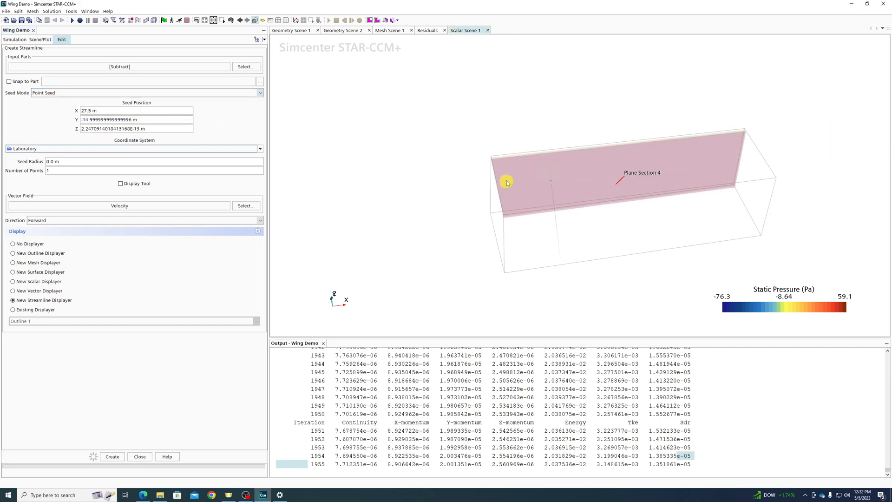
pyautogui.scroll(3, 508, 183)
pyautogui.click(162, 120)
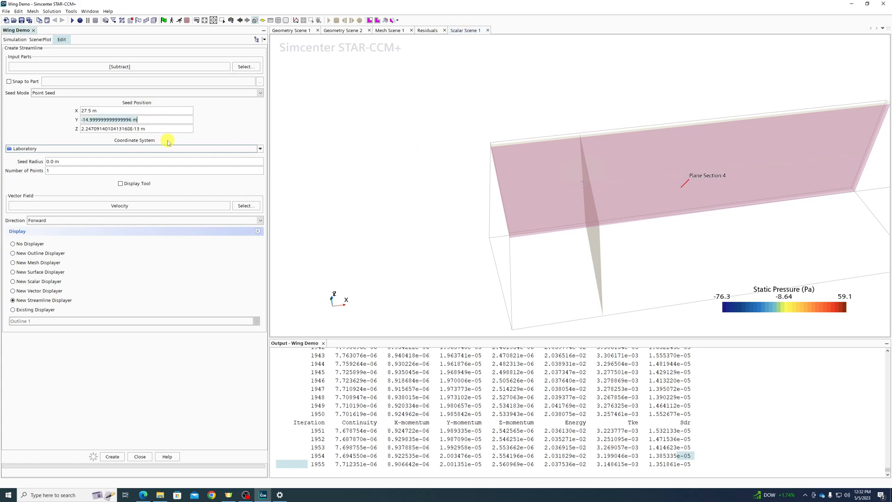
pyautogui.moveTo(358, 181); pyautogui.dragTo(348, 133)
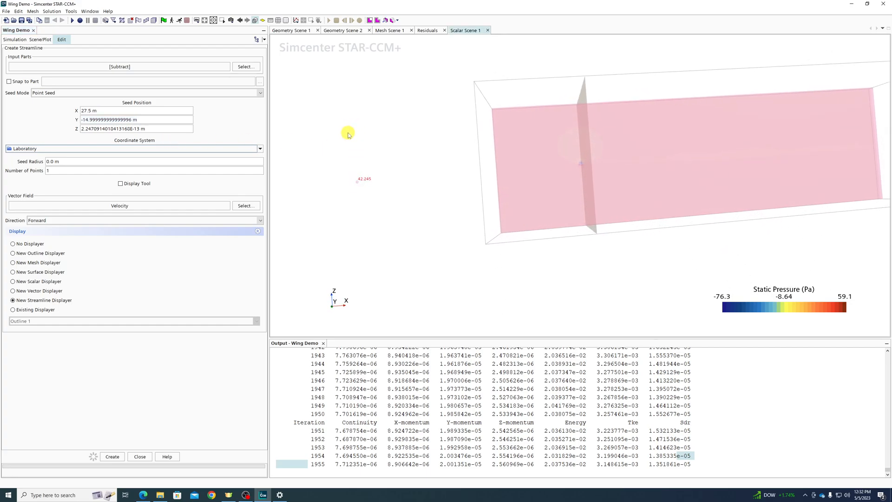
pyautogui.click(159, 121)
pyautogui.write('0')
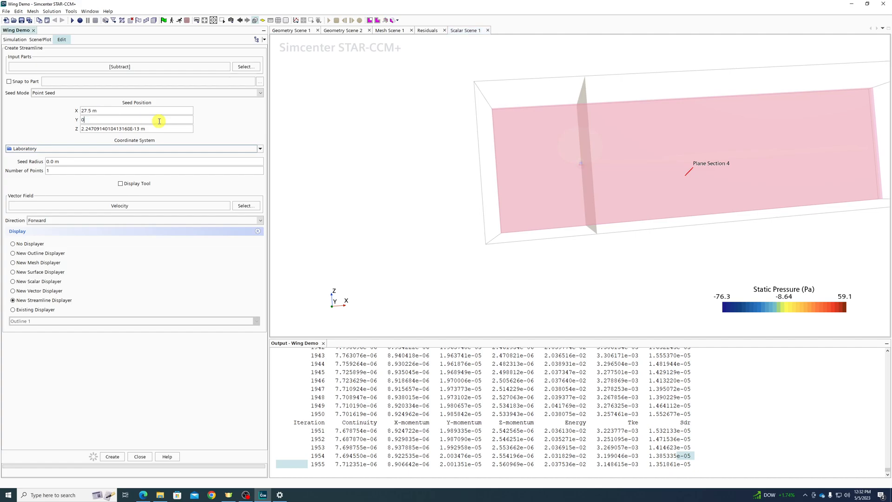
pyautogui.press('BackSpace')
pyautogui.click(326, 137)
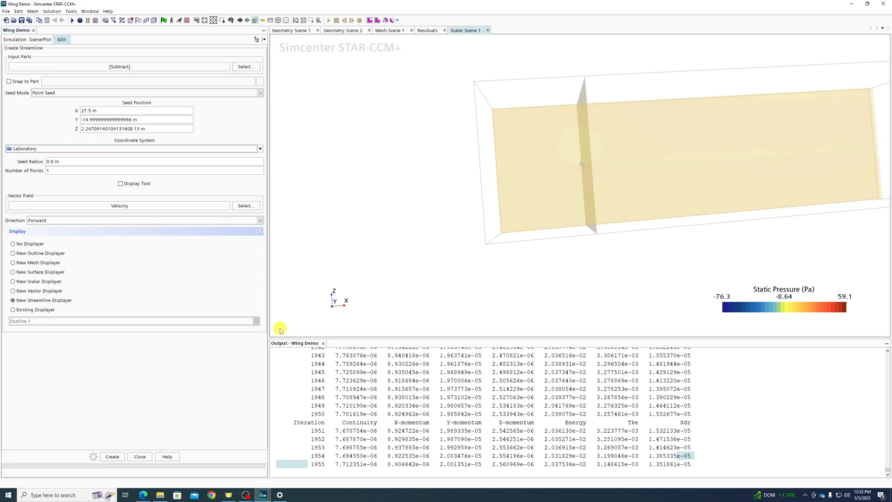
# Enable snapping of the seed point to a part and choose the Air.Wing boundary of the Subtract region
pyautogui.click(9, 81)
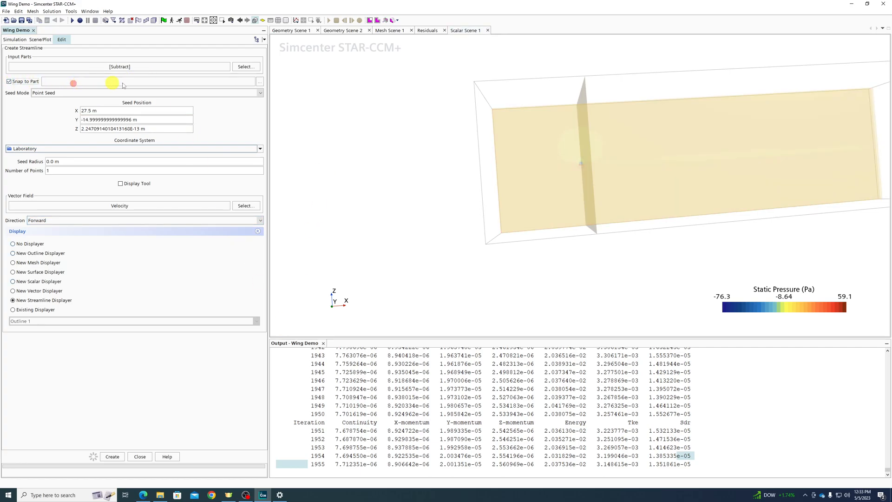
pyautogui.click(260, 82)
pyautogui.click(364, 198)
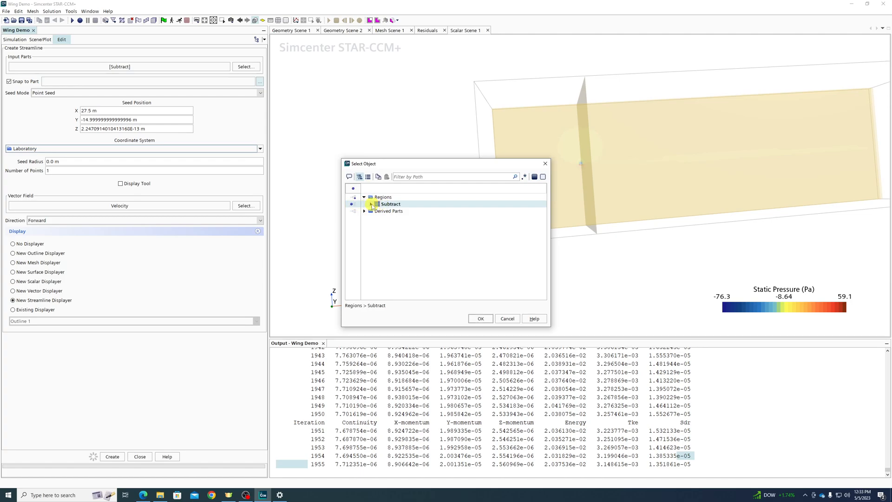
pyautogui.click(371, 205)
pyautogui.click(402, 246)
pyautogui.click(403, 253)
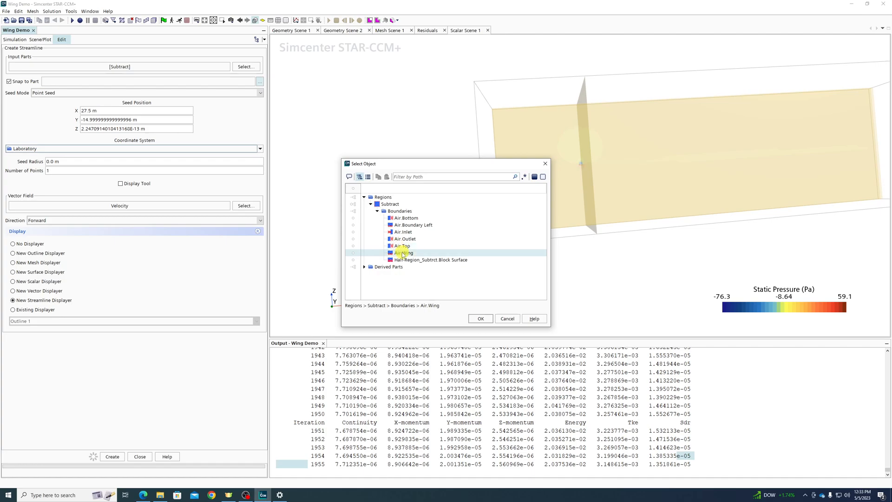
pyautogui.click(481, 319)
# Show the seed display tool, disable snapping, and move the seed point ahead of the wing tip, about X -0.52, Y -3.0, Z 0.19 m
pyautogui.moveTo(463, 175)
pyautogui.mouseDown()
pyautogui.moveTo(479, 219)
pyautogui.moveTo(567, 153)
pyautogui.moveTo(477, 178)
pyautogui.mouseUp()
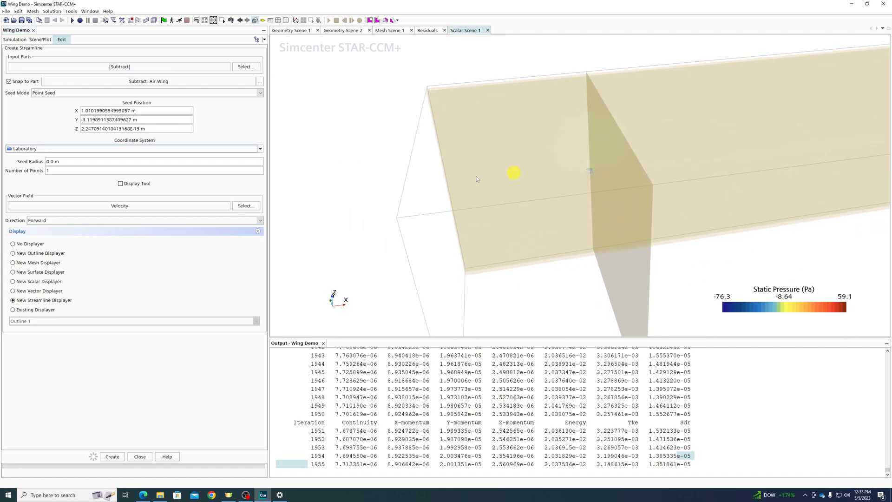
pyautogui.click(121, 184)
pyautogui.click(13, 84)
pyautogui.scroll(5, 586, 163)
pyautogui.moveTo(623, 204); pyautogui.dragTo(559, 207)
pyautogui.moveTo(670, 133); pyautogui.dragTo(826, 123)
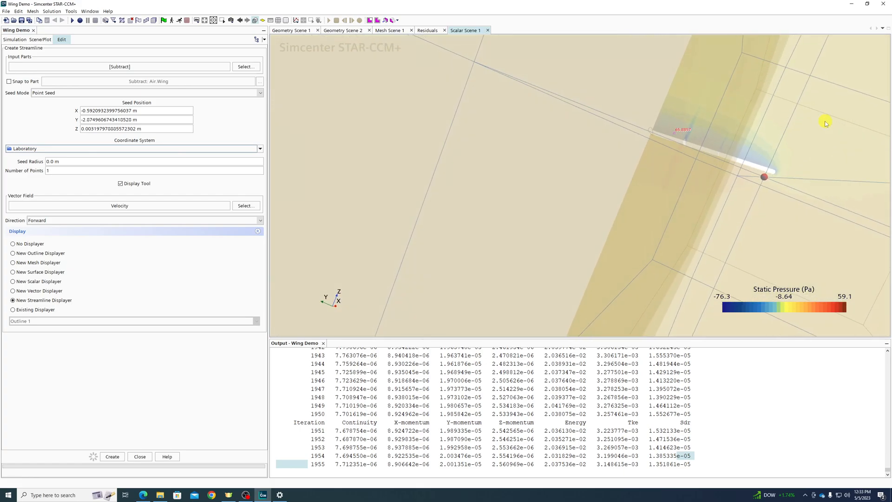
pyautogui.moveTo(765, 177); pyautogui.dragTo(777, 170)
pyautogui.moveTo(827, 141); pyautogui.dragTo(649, 120)
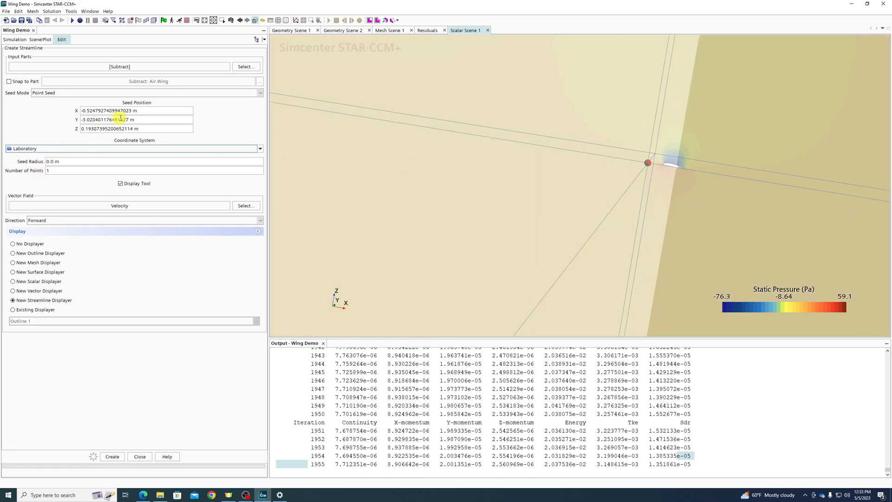
# Set the seed position to X -1.0 m and Y -3.0 m
pyautogui.tripleClick(154, 112)
pyautogui.write('-1.0 m')
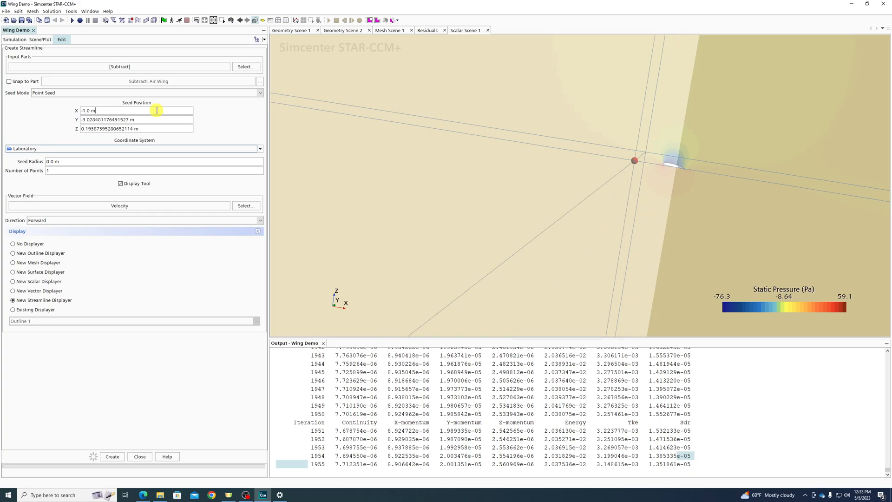
pyautogui.tripleClick(154, 119)
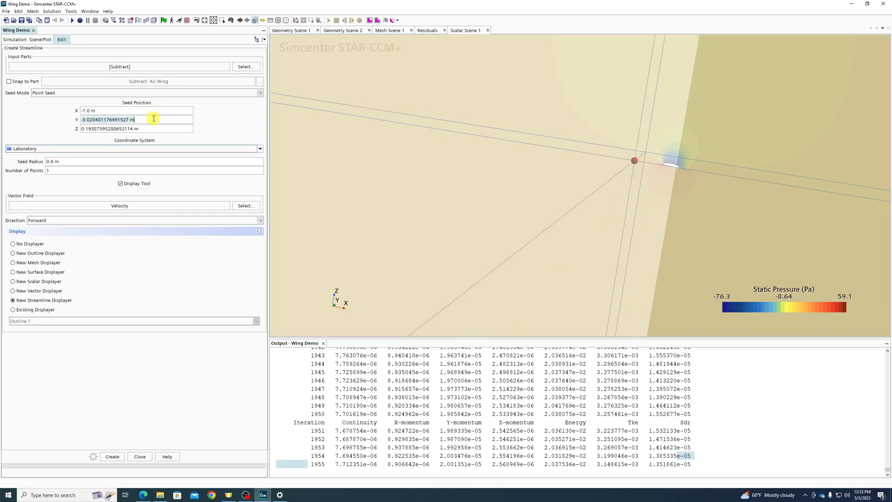
pyautogui.write('-3.0 m')
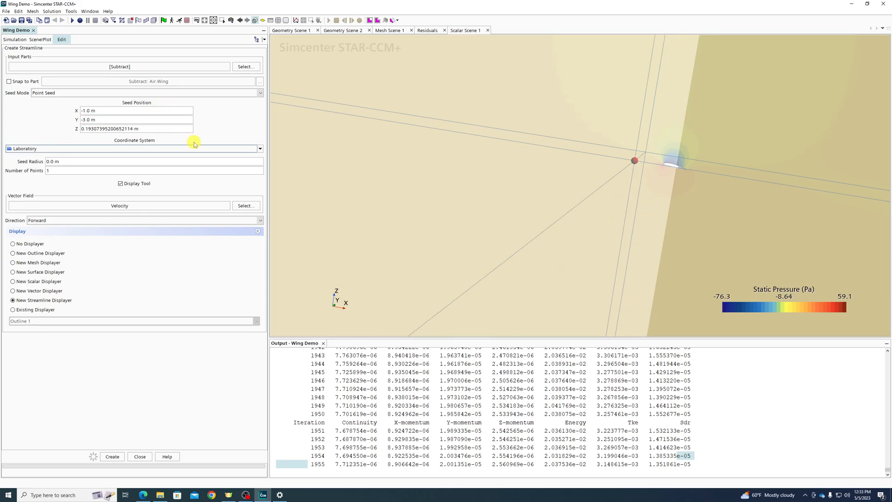
# Set the seed radius to 0.1 m with 20 points and create the streamline in a new streamline displayer
pyautogui.scroll(-5, 496, 164)
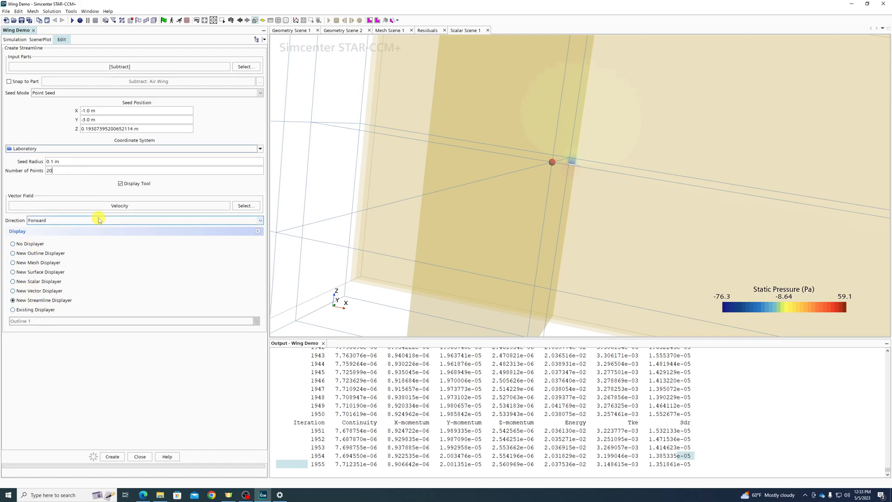
pyautogui.click(113, 456)
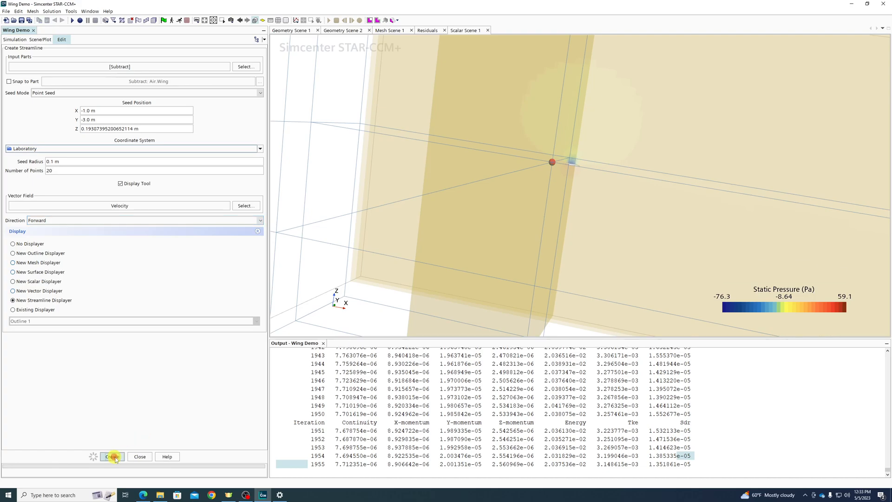
pyautogui.click(140, 456)
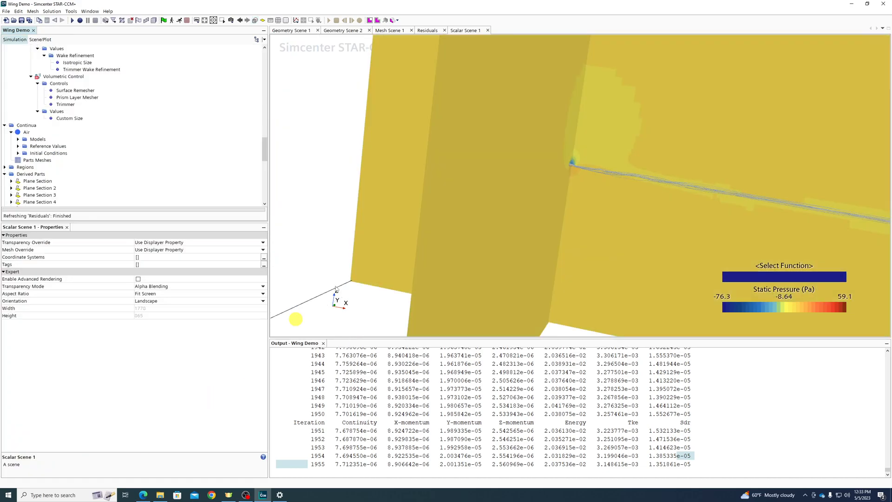
# Hide the section in front of the streamlines and Plane Section 2 in the scalar scene
pyautogui.click(631, 110)
pyautogui.rightClick(630, 110)
pyautogui.click(612, 133)
pyautogui.click(521, 125)
pyautogui.rightClick(521, 126)
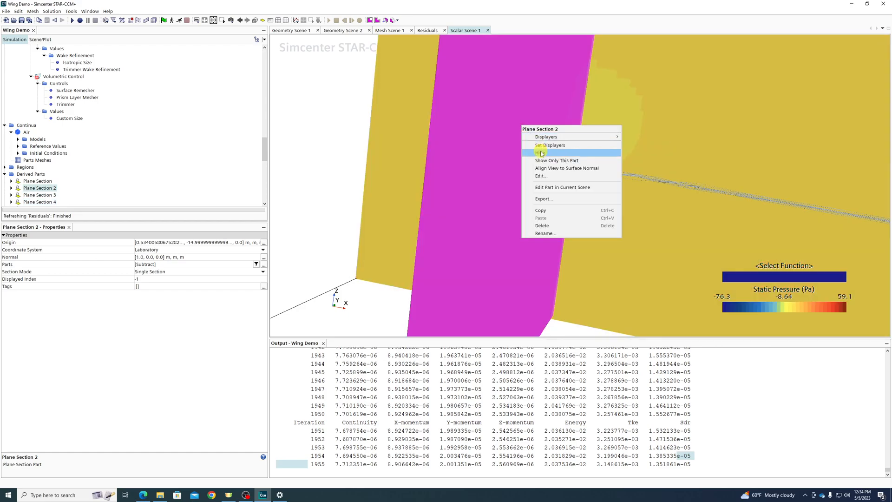
pyautogui.click(542, 153)
# Hide the remaining cross-flow section, Plane Section, so the streamlines can be viewed against the wing profile section
pyautogui.scroll(5, 591, 172)
pyautogui.click(470, 135)
pyautogui.rightClick(470, 134)
pyautogui.click(514, 85)
pyautogui.rightClick(514, 86)
pyautogui.click(532, 114)
pyautogui.moveTo(494, 134); pyautogui.dragTo(658, 188)
# Add a new geometry (surface) displayer to Scalar Scene 1
pyautogui.scroll(-8, 108, 165)
pyautogui.scroll(-4, 108, 165)
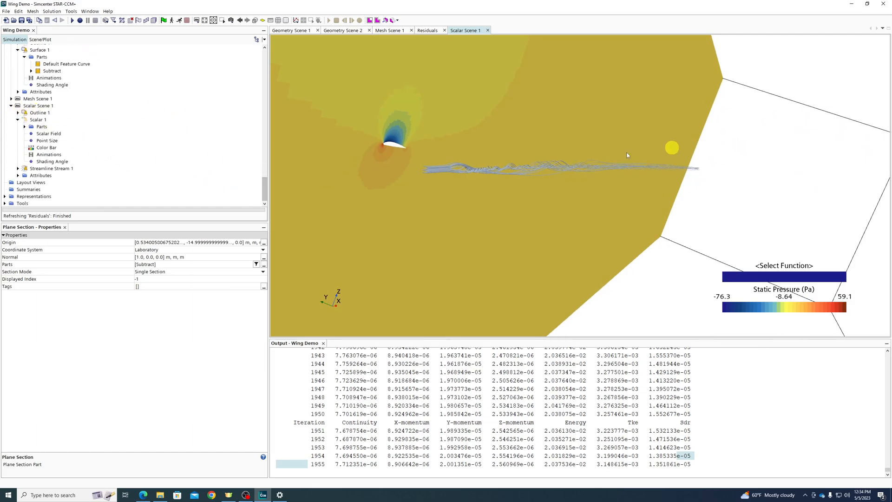
pyautogui.rightClick(33, 108)
pyautogui.moveTo(135, 127)
pyautogui.click(163, 128)
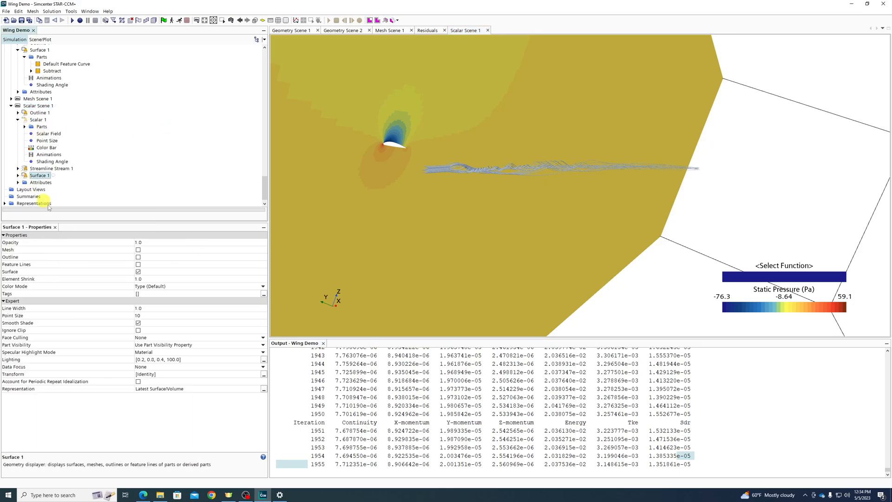
# Assign the Wing geometry part, including its faces and edges, to the new surface displayer in Scalar Scene 1
pyautogui.click(18, 175)
pyautogui.click(42, 183)
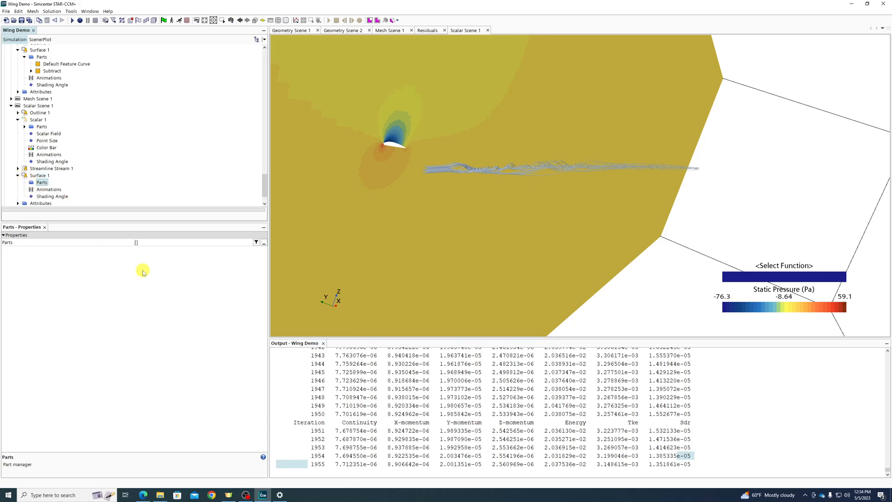
pyautogui.click(139, 242)
pyautogui.click(357, 186)
pyautogui.click(354, 180)
pyautogui.click(339, 180)
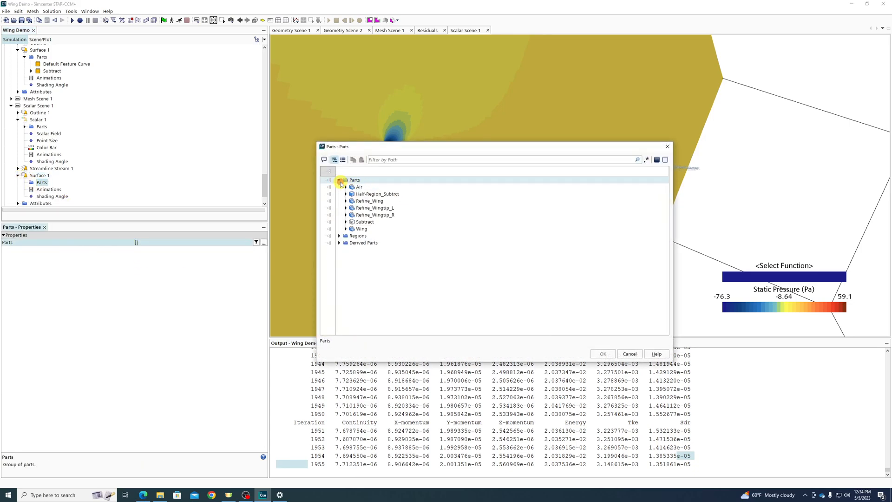
pyautogui.click(349, 228)
pyautogui.click(346, 229)
pyautogui.click(329, 229)
pyautogui.click(603, 353)
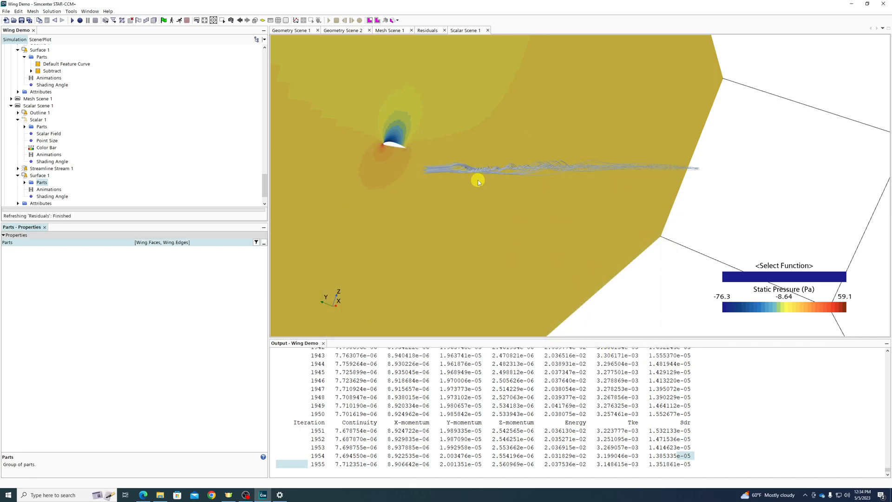
# Set the representation of the wing's surface displayer, Surface 1 in Scalar Scene 1, to Geometry
pyautogui.click(37, 176)
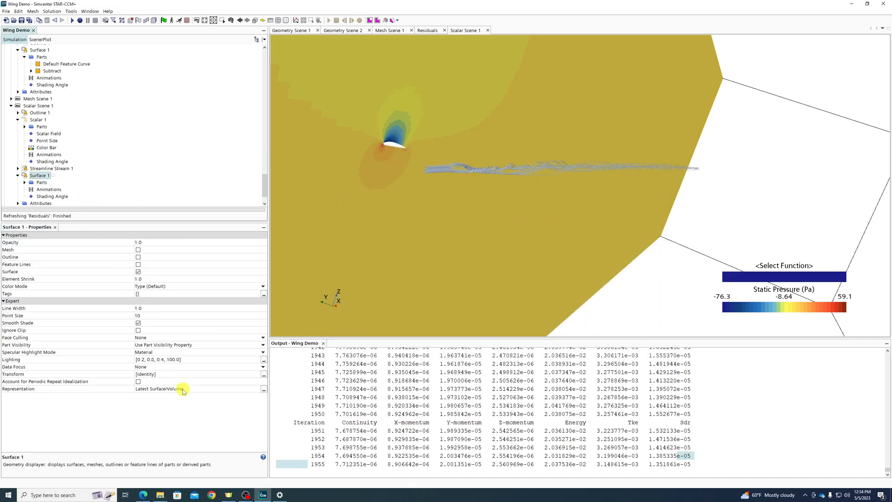
pyautogui.click(183, 389)
pyautogui.click(177, 403)
pyautogui.moveTo(439, 154); pyautogui.dragTo(583, 218)
pyautogui.scroll(6, 527, 156)
pyautogui.scroll(7, 89, 111)
pyautogui.scroll(6, 89, 114)
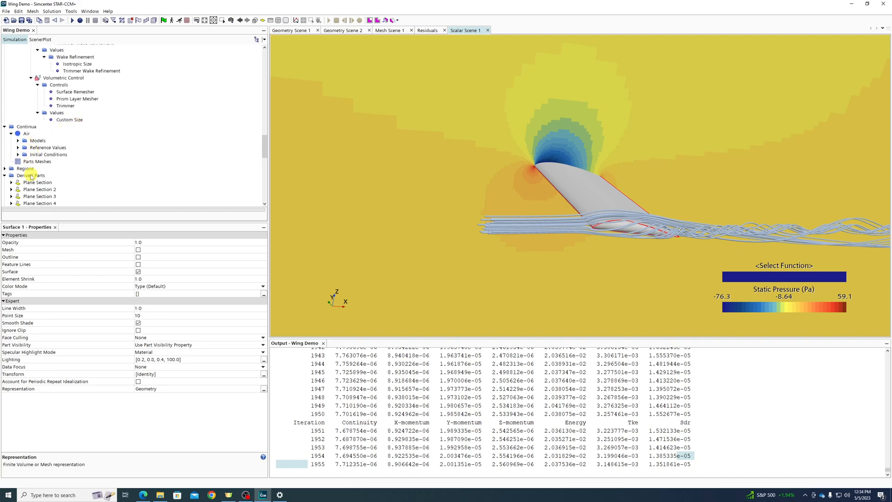
# Start a second streamline derived part on the Subtract region with the seed mode set to Line Seed
pyautogui.rightClick(31, 177)
pyautogui.click(117, 212)
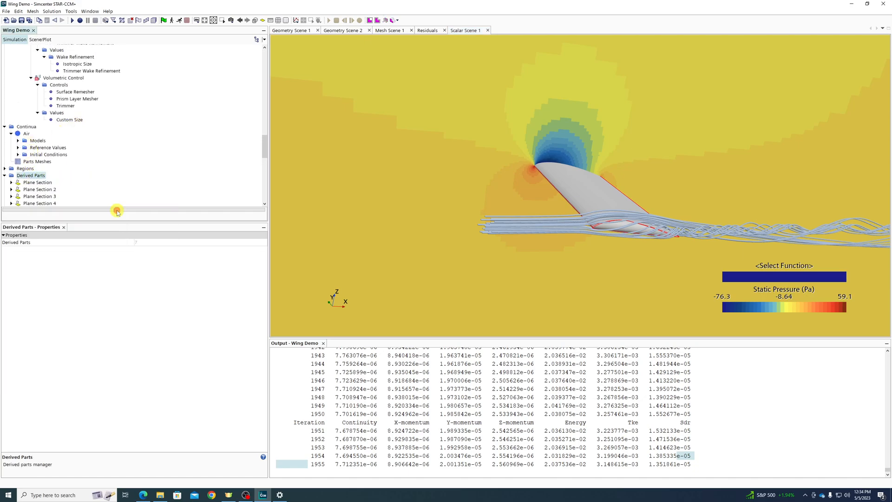
pyautogui.click(56, 94)
pyautogui.click(59, 107)
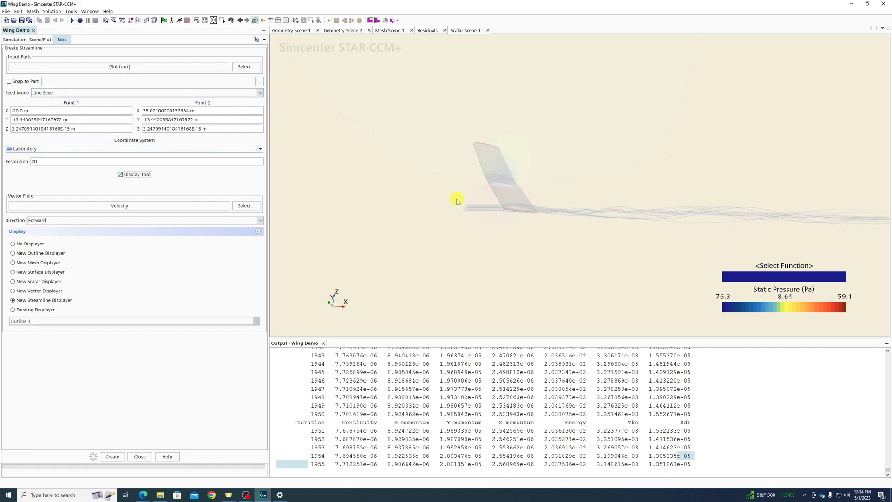
pyautogui.moveTo(797, 231); pyautogui.dragTo(462, 211)
pyautogui.moveTo(325, 170); pyautogui.dragTo(455, 172)
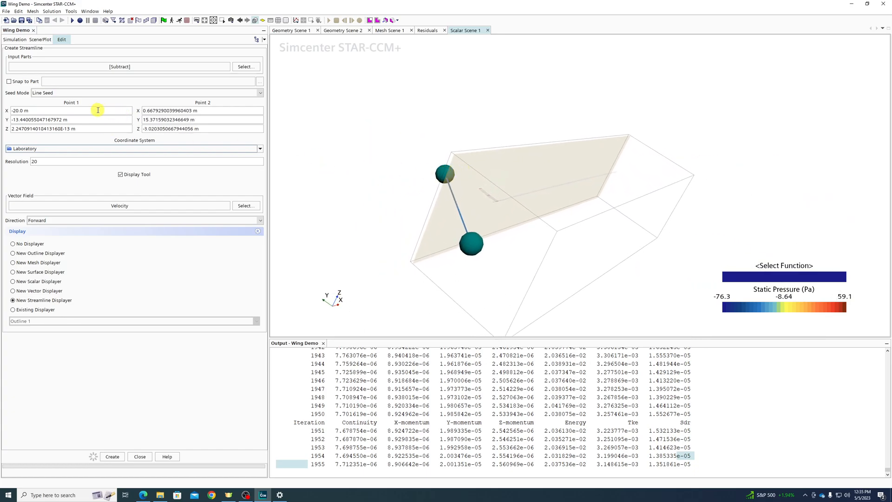
# Set the X coordinate of both line seed points to -1.0 m
pyautogui.click(35, 110)
pyautogui.write('-1.0')
pyautogui.press('Tab')
pyautogui.click(188, 111)
pyautogui.write('-1.0')
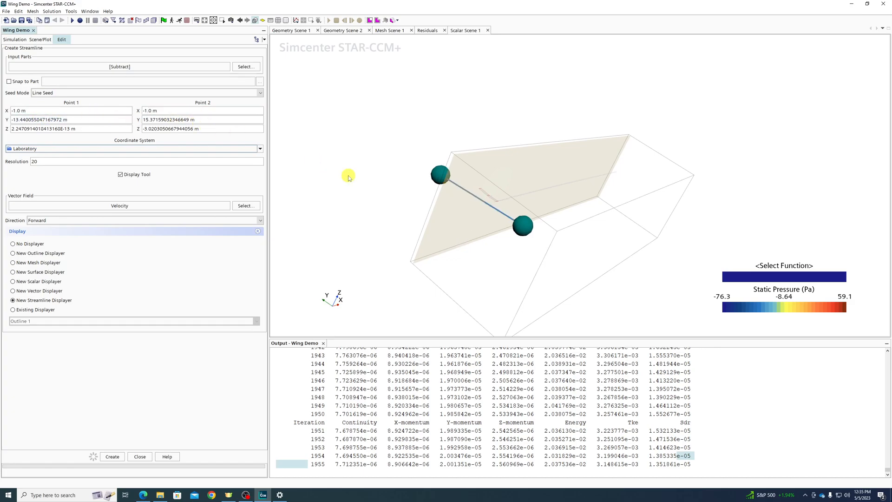
# Set the Y coordinate of both line seed points to -1.5 m
pyautogui.click(86, 122)
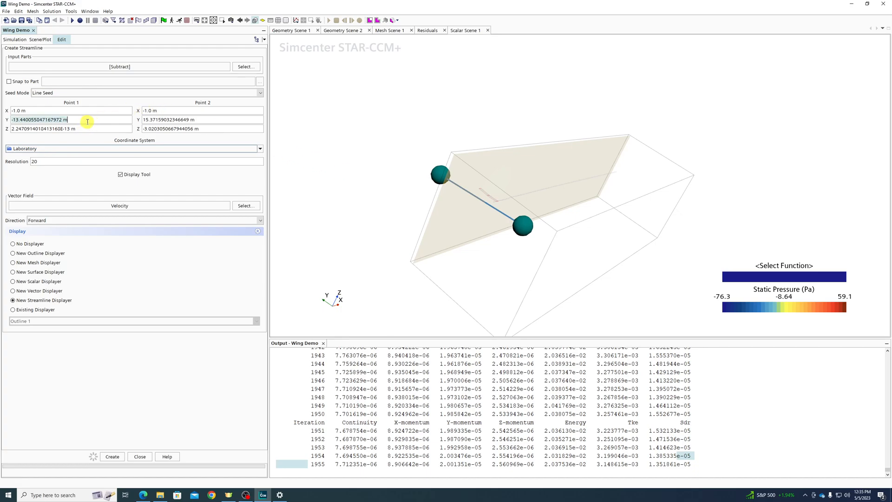
pyautogui.write('-')
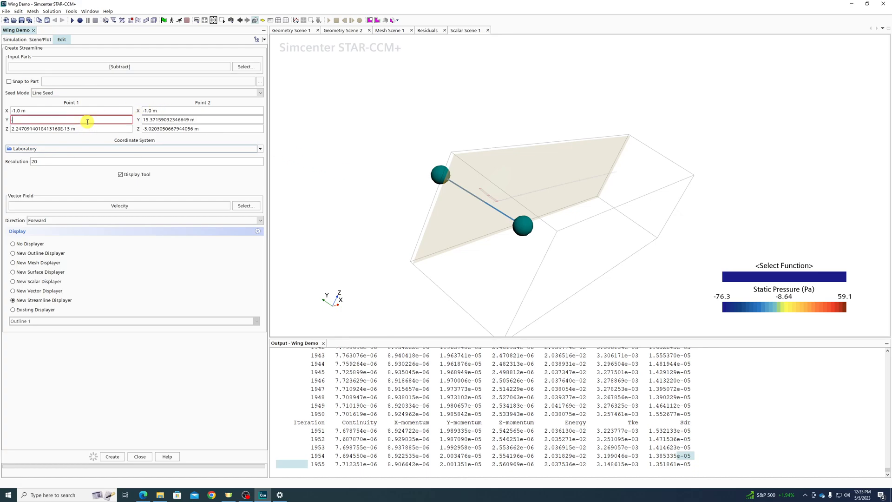
pyautogui.write('1.5')
pyautogui.press('Return')
pyautogui.click(206, 118)
pyautogui.write('-1.5')
pyautogui.press('Return')
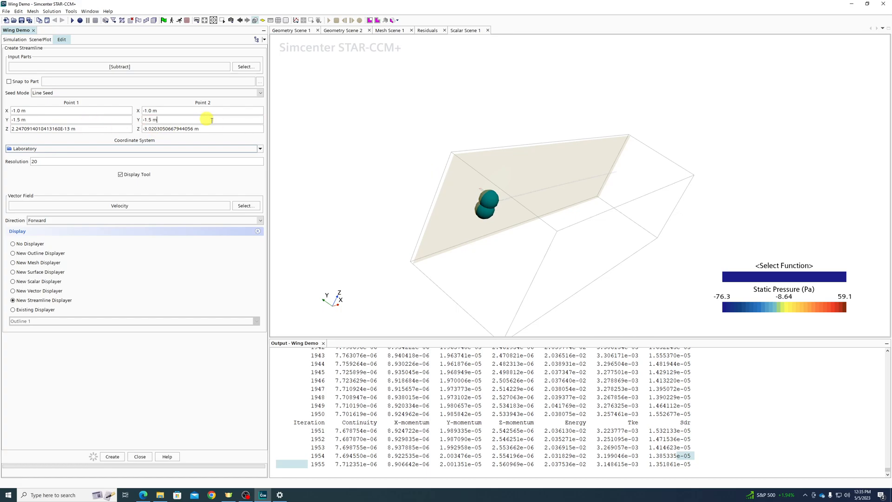
pyautogui.scroll(5, 502, 202)
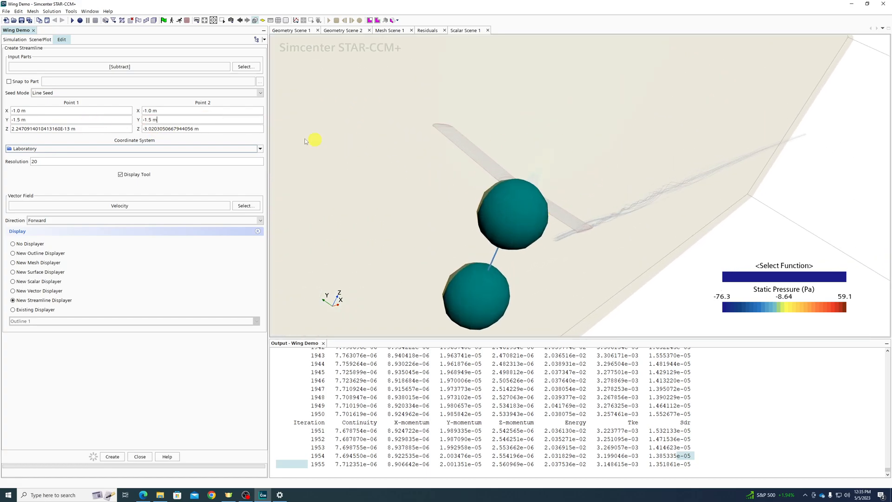
# Set the line seed's Z coordinates to 1.0 m for Point 1 and -1.0 m for Point 2, with a resolution of 30
pyautogui.click(104, 129)
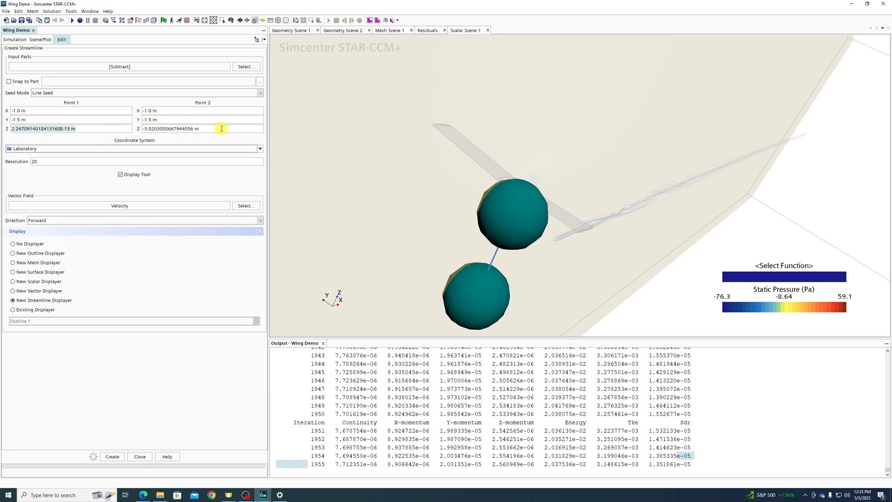
pyautogui.scroll(-10, 494, 163)
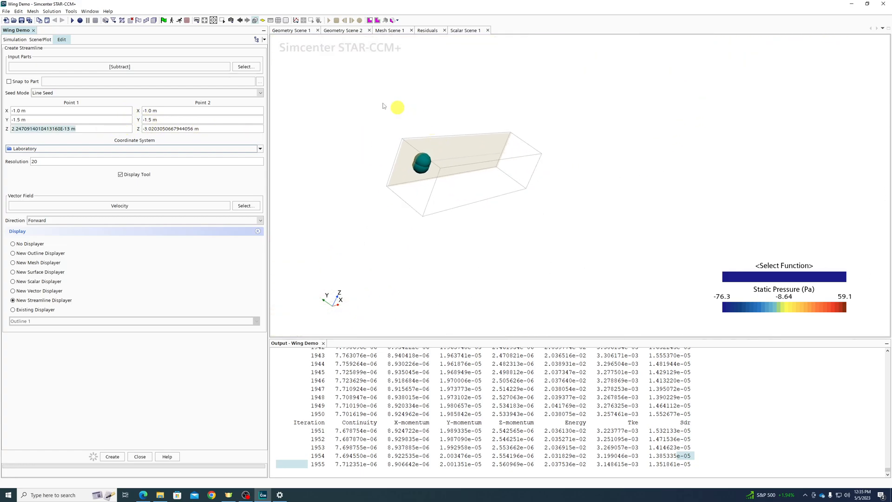
pyautogui.moveTo(317, 110); pyautogui.dragTo(353, 96)
pyautogui.click(82, 131)
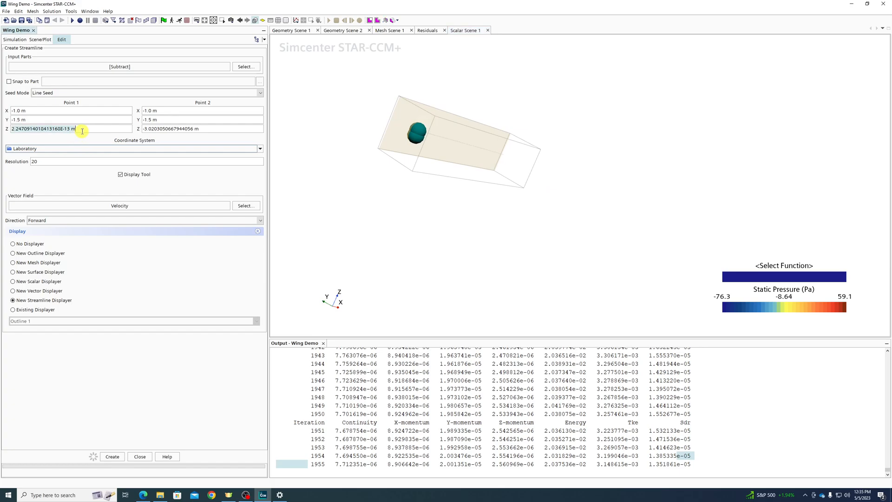
pyautogui.write('1')
pyautogui.click(225, 129)
pyautogui.write('-1.0 m')
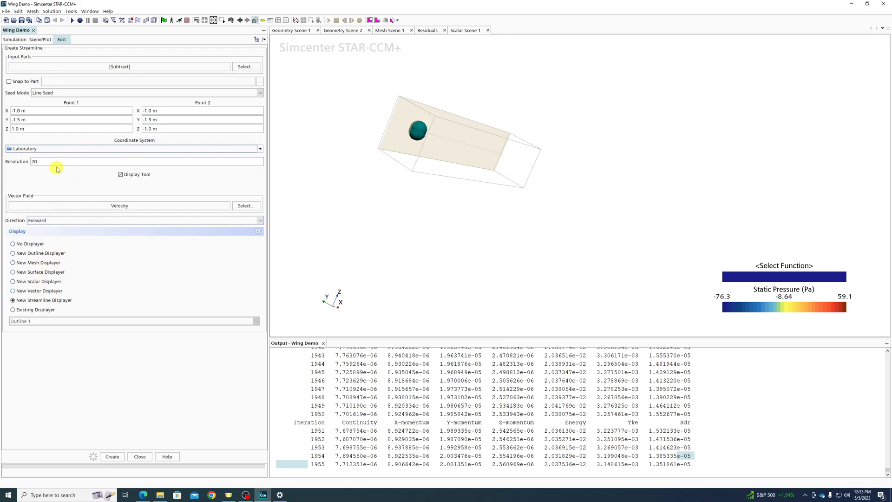
pyautogui.moveTo(419, 101); pyautogui.dragTo(423, 195, button='middle')
pyautogui.moveTo(361, 173); pyautogui.dragTo(377, 163, button='middle')
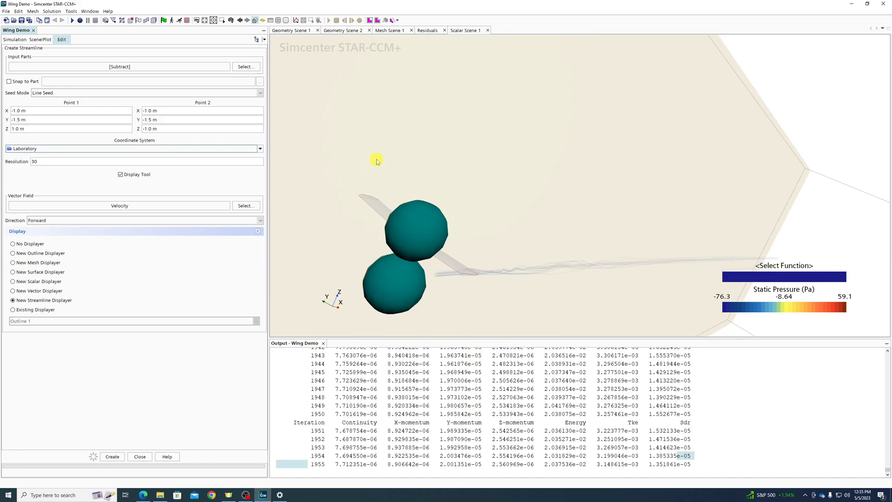
# Shift the line seed spanwise by setting the Y coordinate of both points to -2.25 m
pyautogui.moveTo(832, 104); pyautogui.dragTo(875, 104)
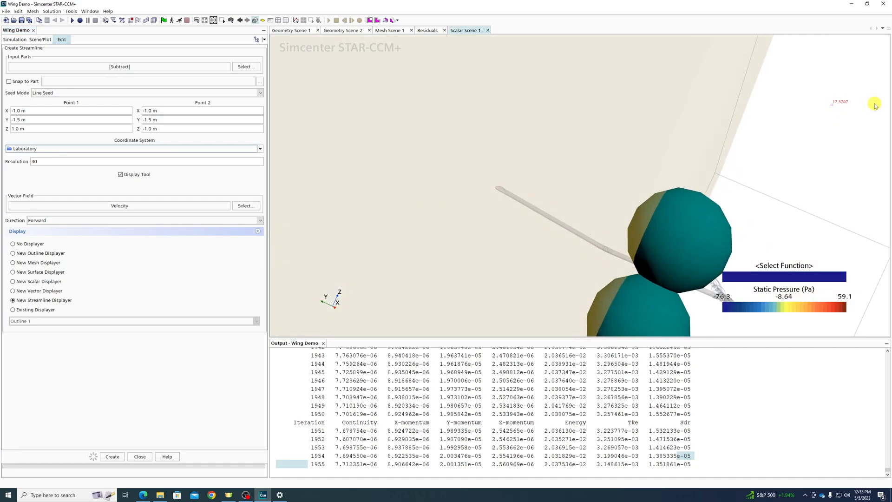
pyautogui.tripleClick(47, 121)
pyautogui.write('-2.25 m')
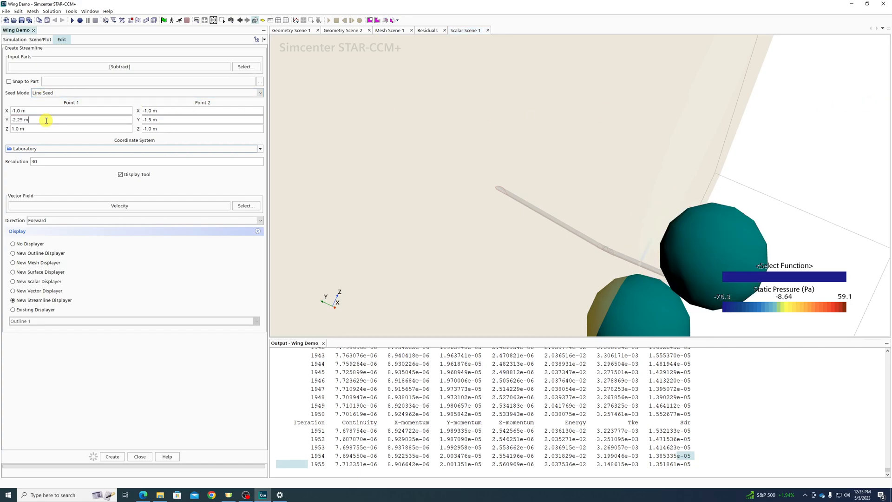
pyautogui.write('-2')
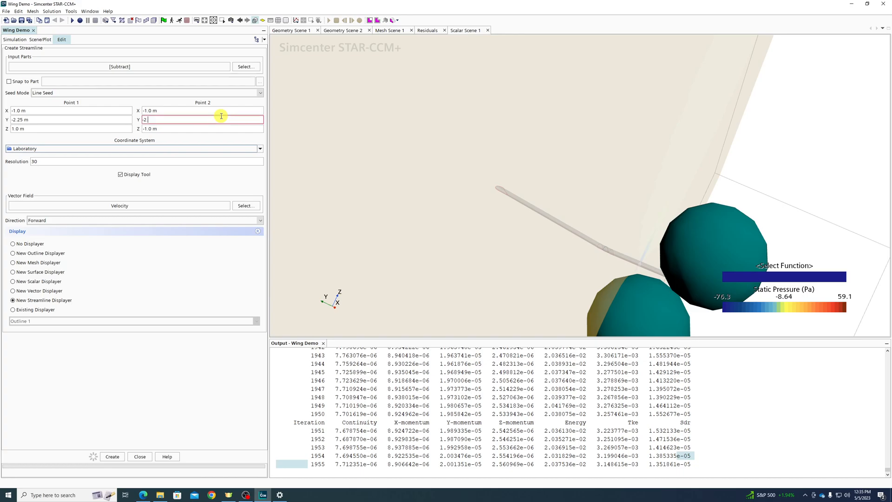
pyautogui.write('.25 m')
pyautogui.press('Return')
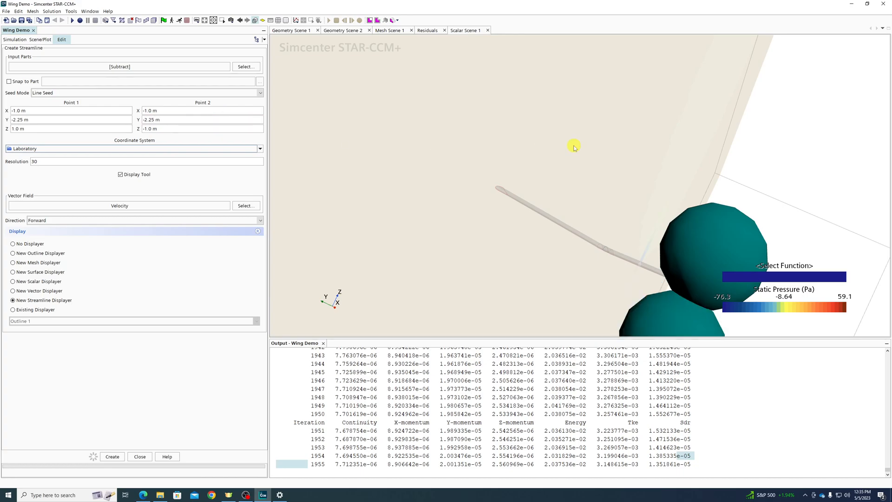
# Set the Y coordinate of both line seed points to -2.0 m
pyautogui.scroll(-5, 798, 118)
pyautogui.moveTo(868, 114); pyautogui.dragTo(861, 116)
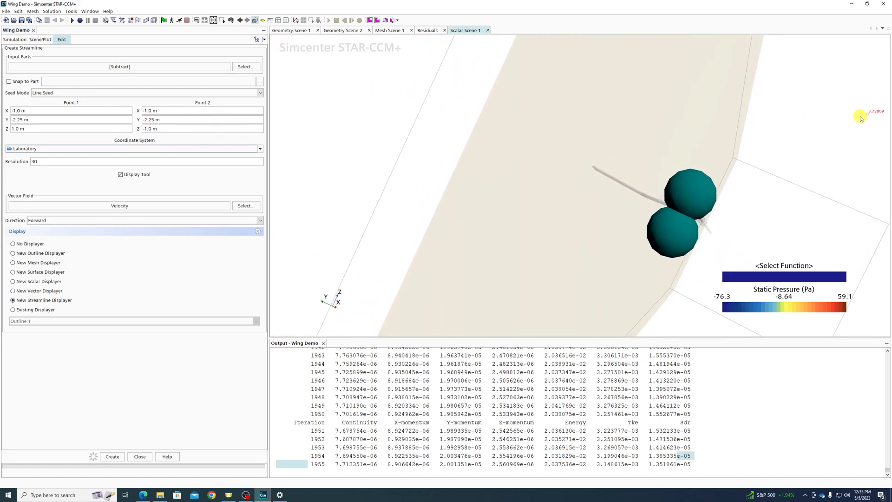
pyautogui.click(51, 118)
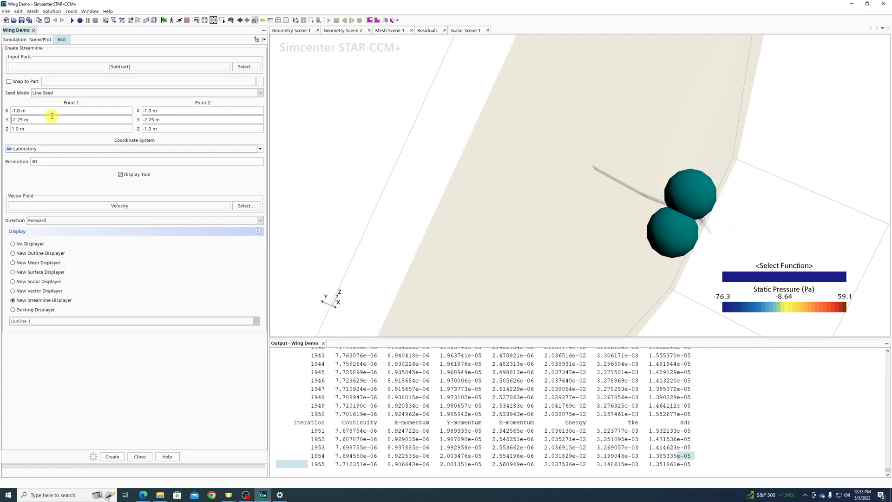
pyautogui.write('0')
pyautogui.press('Return')
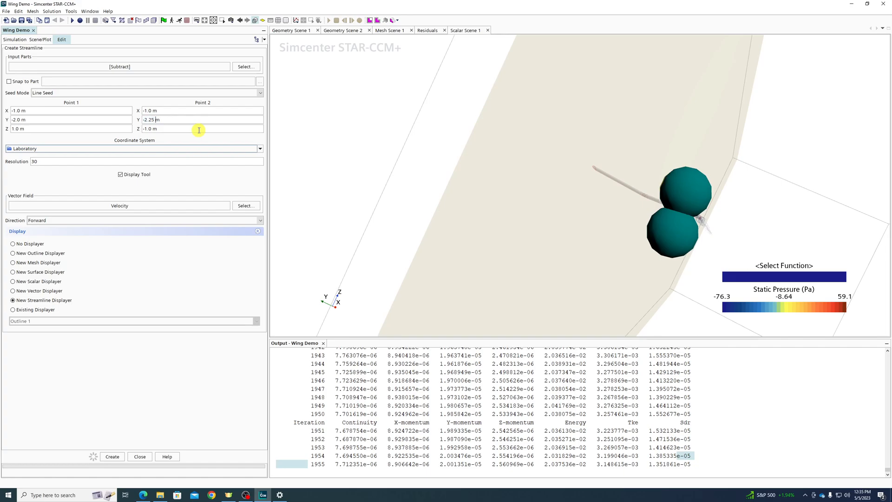
pyautogui.press('BackSpace')
pyautogui.write('0')
pyautogui.press('Return')
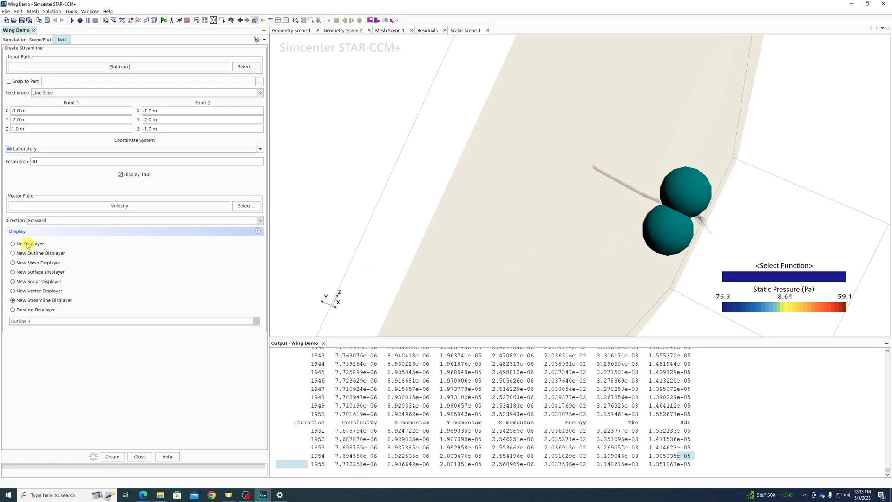
# Create the line-seeded velocity streamlines in a new streamline displayer and close the streamline setup
pyautogui.click(113, 457)
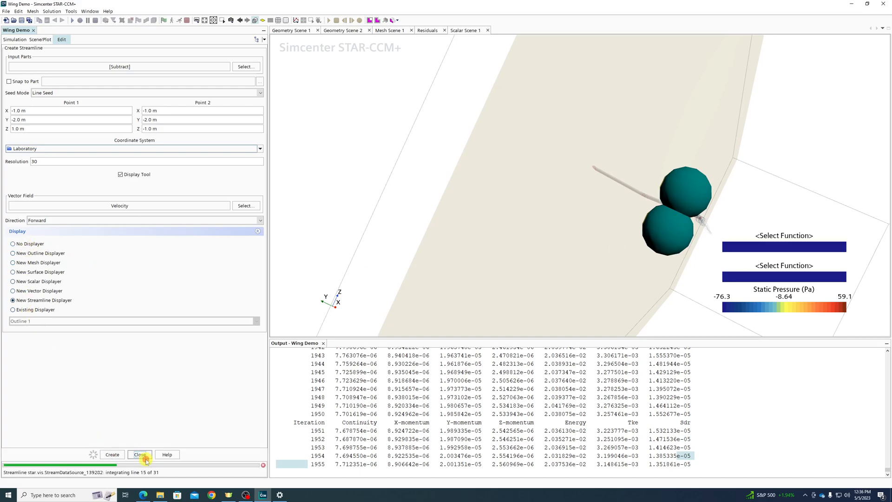
pyautogui.click(133, 457)
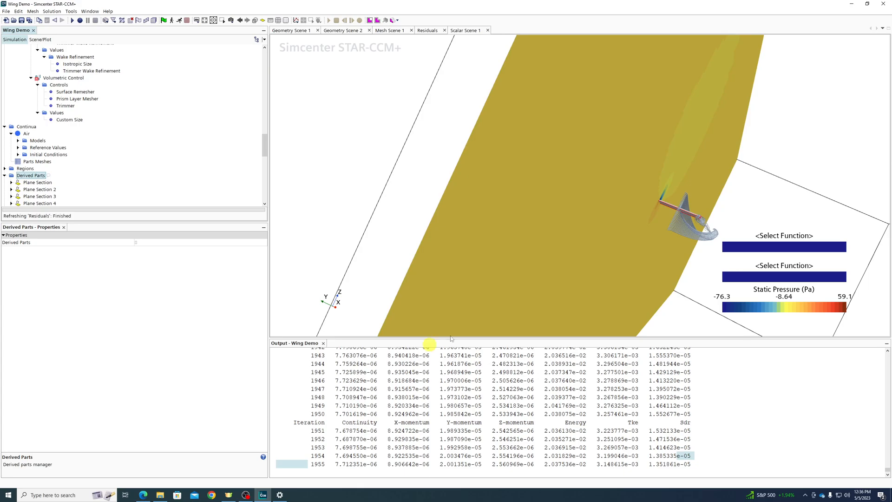
pyautogui.moveTo(687, 184)
pyautogui.mouseDown()
pyautogui.moveTo(551, 189)
pyautogui.moveTo(602, 179)
pyautogui.moveTo(690, 194)
pyautogui.mouseUp()
pyautogui.scroll(6, 691, 226)
pyautogui.moveTo(696, 260); pyautogui.dragTo(700, 259)
# Color the new line-seeded streamlines by the Static Pressure field function
pyautogui.doubleClick(790, 244)
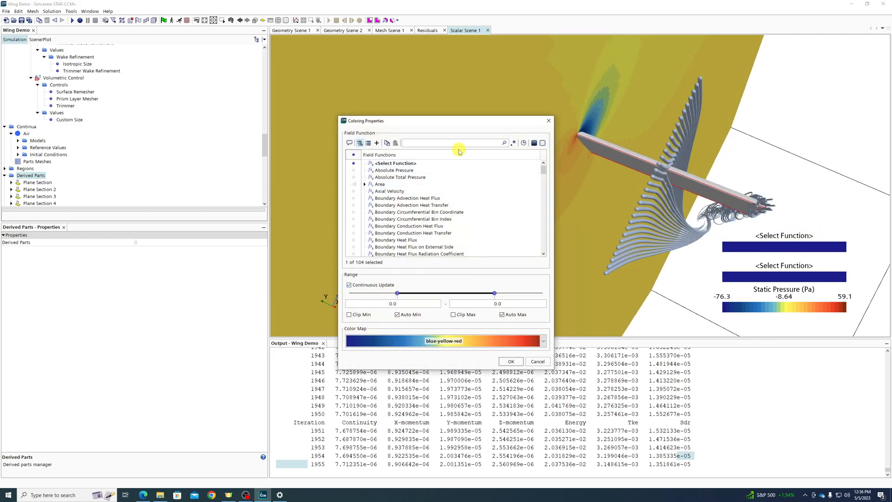
pyautogui.write('stat')
pyautogui.click(392, 164)
pyautogui.click(505, 362)
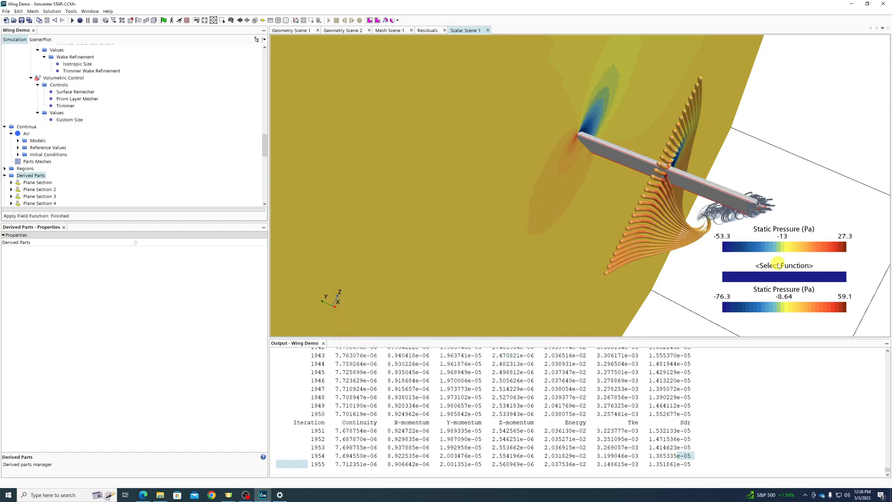
# Color the original wing-tip streamlines by Static Pressure and view both streamline sets around the wing
pyautogui.doubleClick(786, 277)
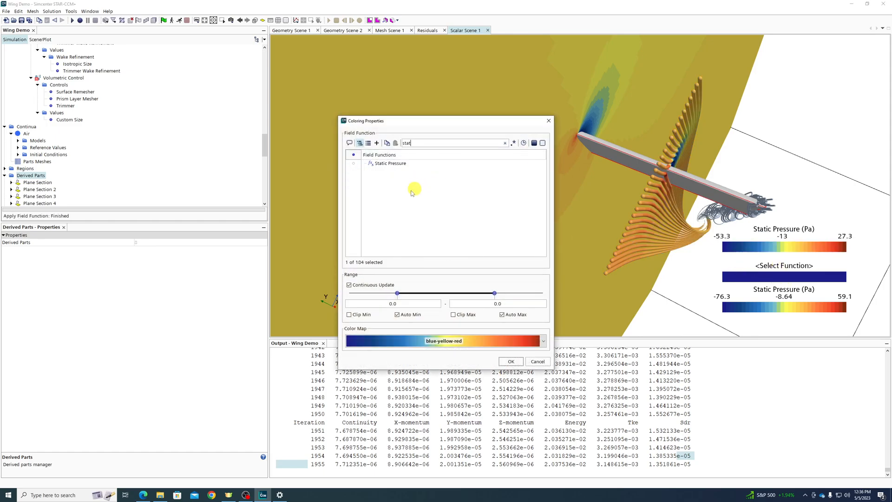
pyautogui.click(390, 163)
pyautogui.click(511, 361)
pyautogui.moveTo(860, 153)
pyautogui.mouseDown()
pyautogui.moveTo(823, 153)
pyautogui.moveTo(833, 144)
pyautogui.moveTo(817, 155)
pyautogui.moveTo(856, 161)
pyautogui.mouseUp()
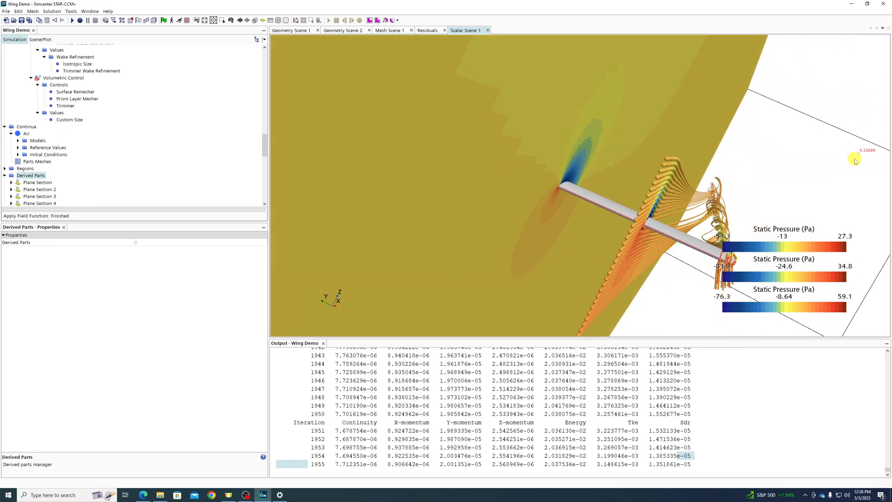
pyautogui.moveTo(621, 188); pyautogui.dragTo(749, 201)
pyautogui.moveTo(745, 198); pyautogui.dragTo(684, 214)
pyautogui.scroll(5, 681, 210)
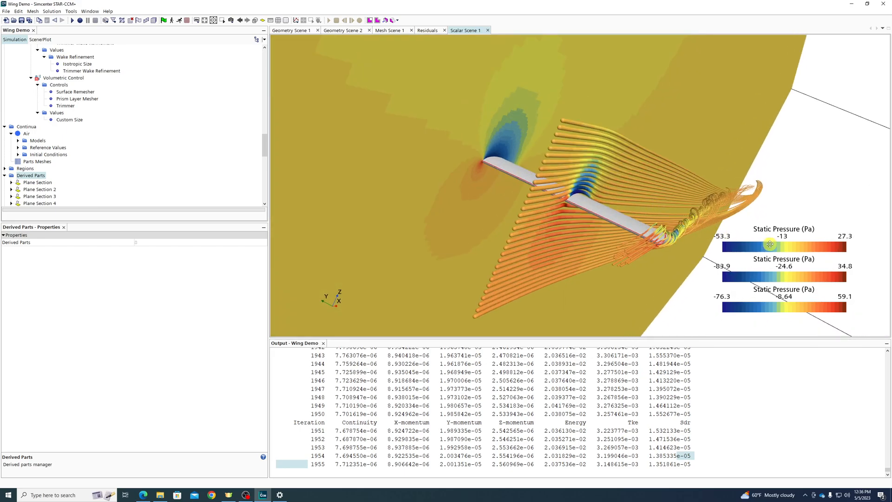
# Set the minimum Static Pressure of the Scalar 1, Streamline Stream 1 and Streamline Stream 2 scalar fields to -85 Pa together
pyautogui.scroll(-6, 40, 159)
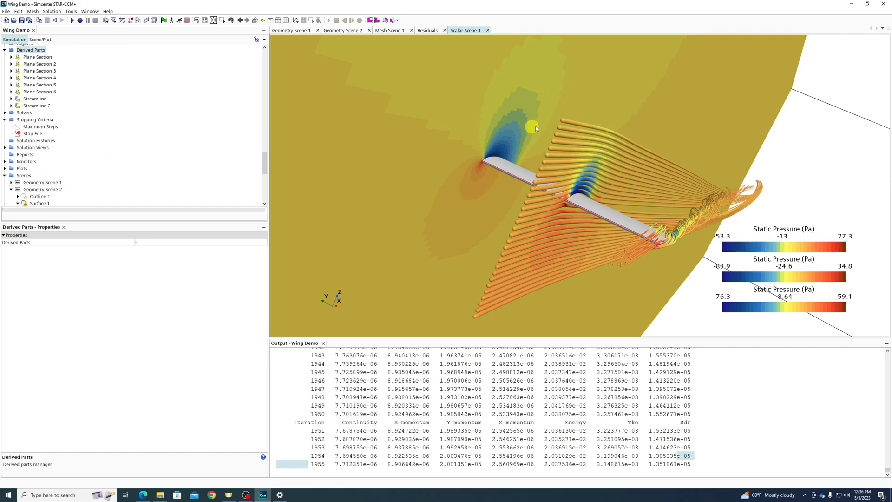
pyautogui.moveTo(595, 129); pyautogui.dragTo(699, 201)
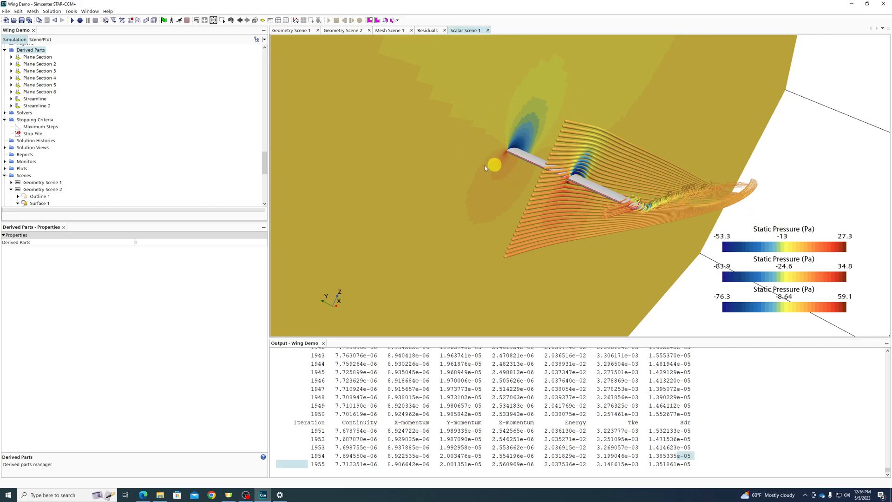
pyautogui.scroll(-6, 67, 172)
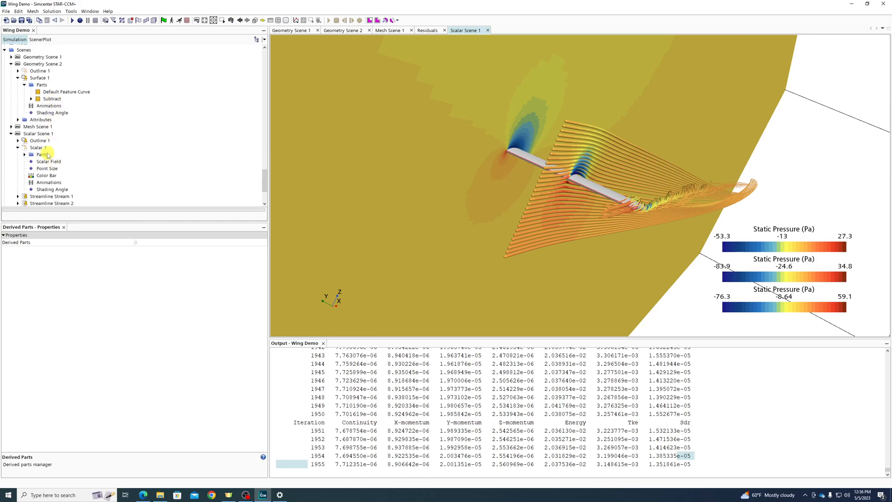
pyautogui.scroll(-1, 43, 185)
pyautogui.click(17, 176)
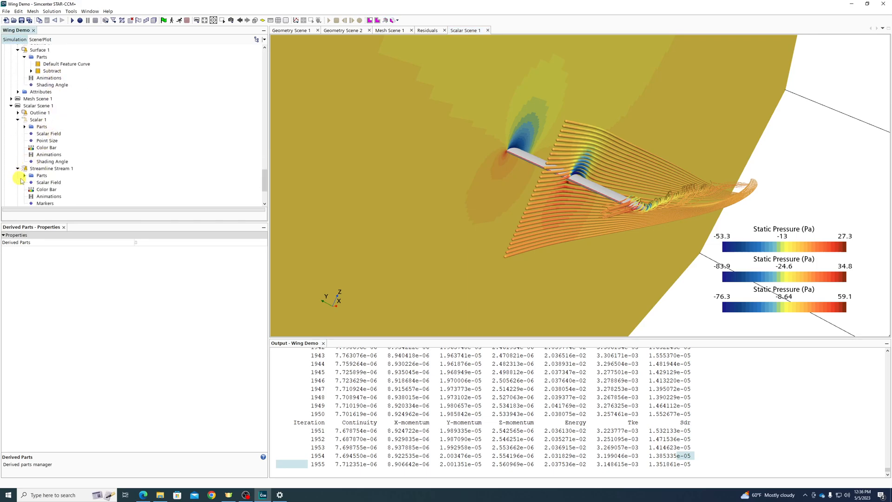
pyautogui.click(46, 190)
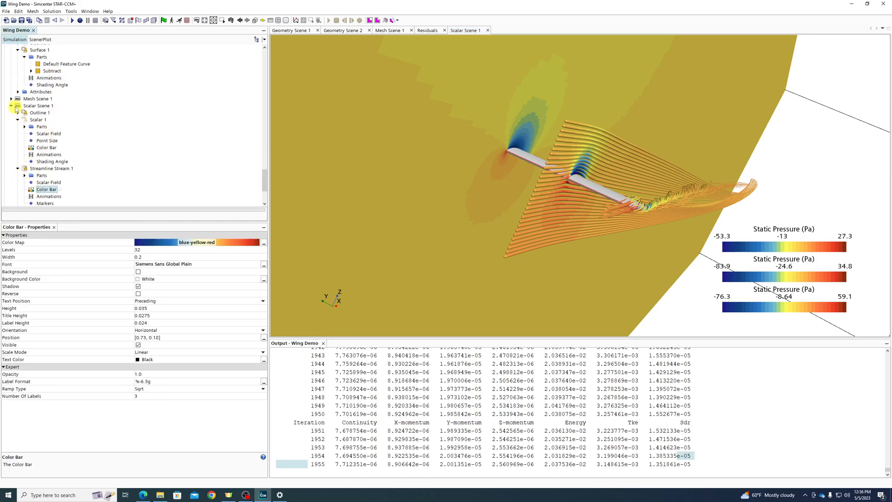
pyautogui.click(45, 134)
pyautogui.keyDown('ctrl'); pyautogui.click(48, 183); pyautogui.keyUp('ctrl')
pyautogui.scroll(-2, 44, 177)
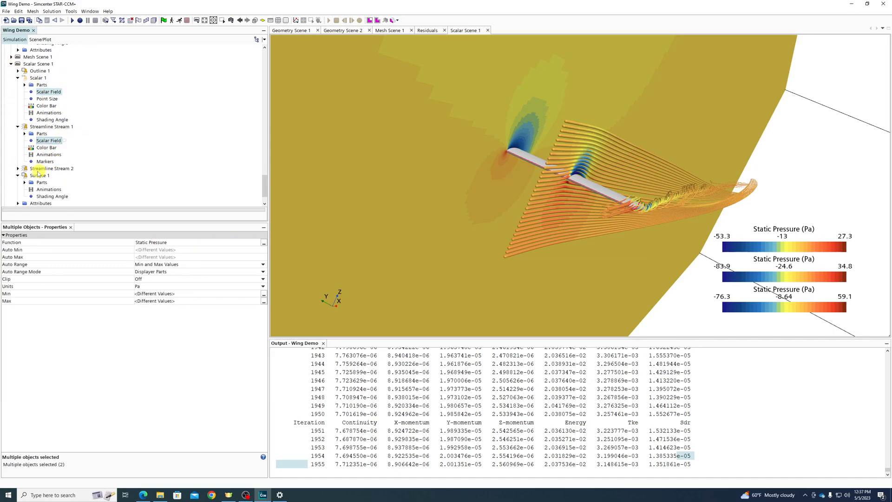
pyautogui.click(17, 169)
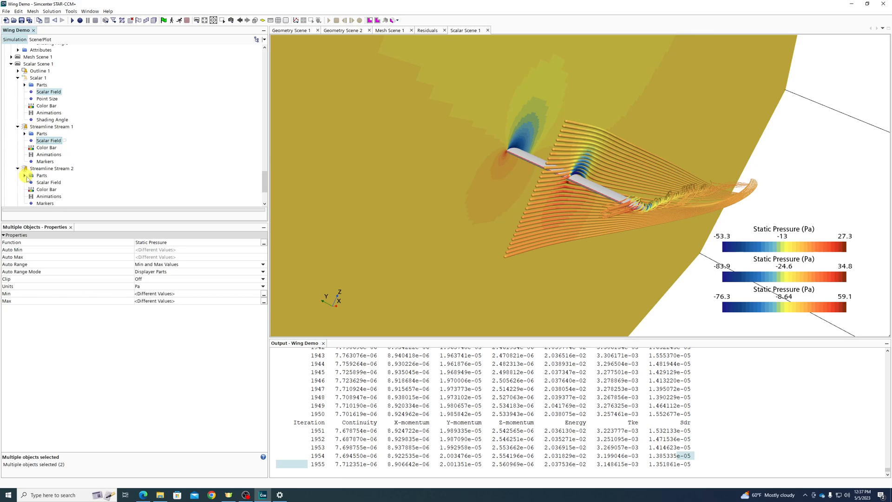
pyautogui.keyDown('ctrl'); pyautogui.click(40, 183); pyautogui.keyUp('ctrl')
pyautogui.click(182, 294)
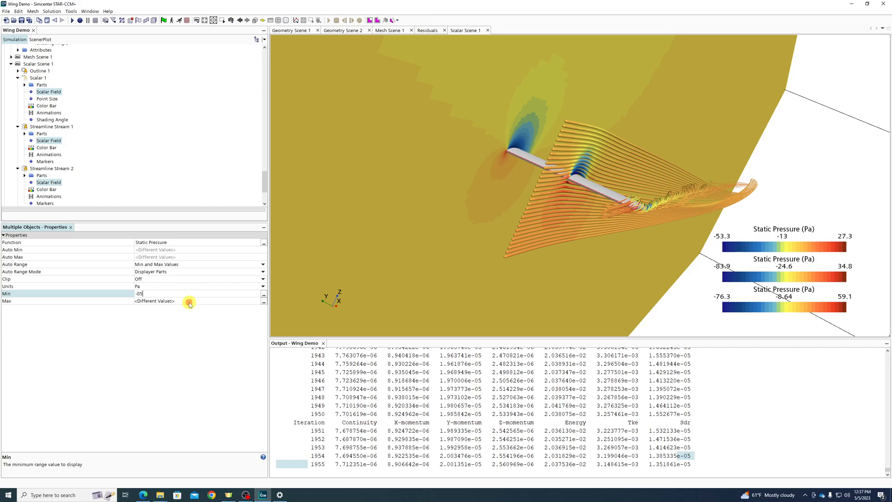
# Set the maximum Static Pressure of the three selected scalar fields to 60 Pa
pyautogui.click(189, 302)
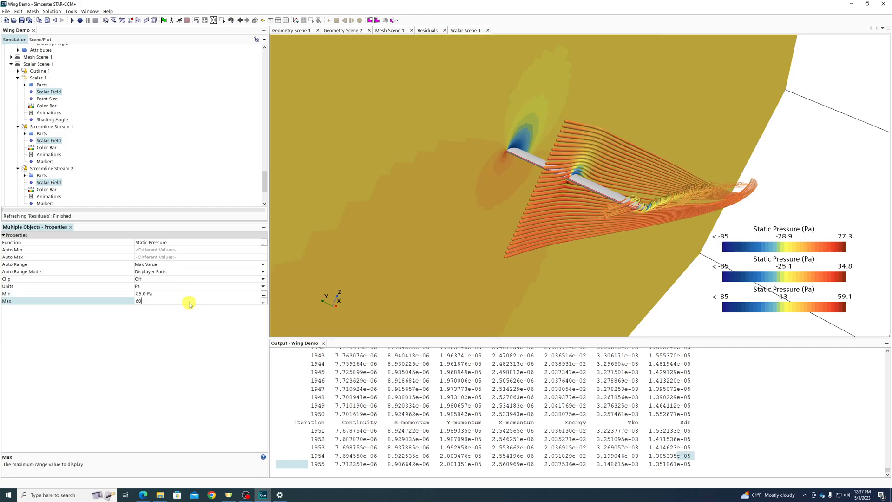
pyautogui.write('60')
pyautogui.press('Return')
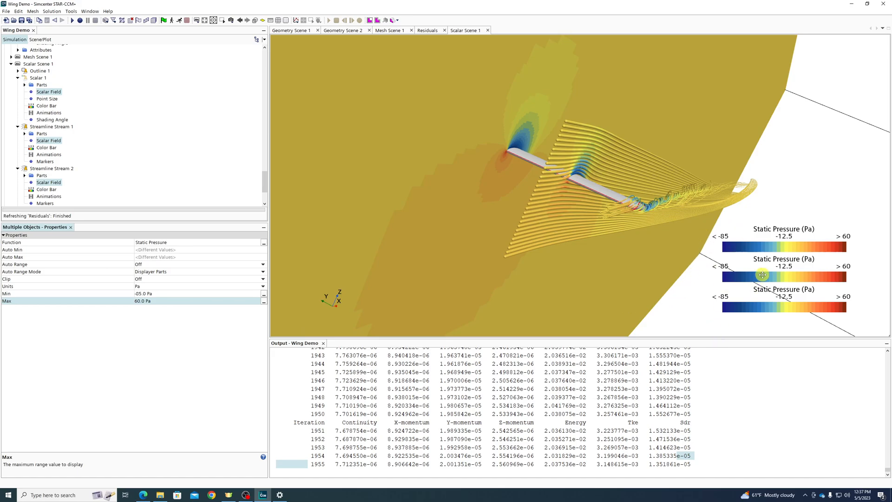
# Hide the color bars of Streamline Stream 1 and Streamline Stream 2
pyautogui.click(46, 189)
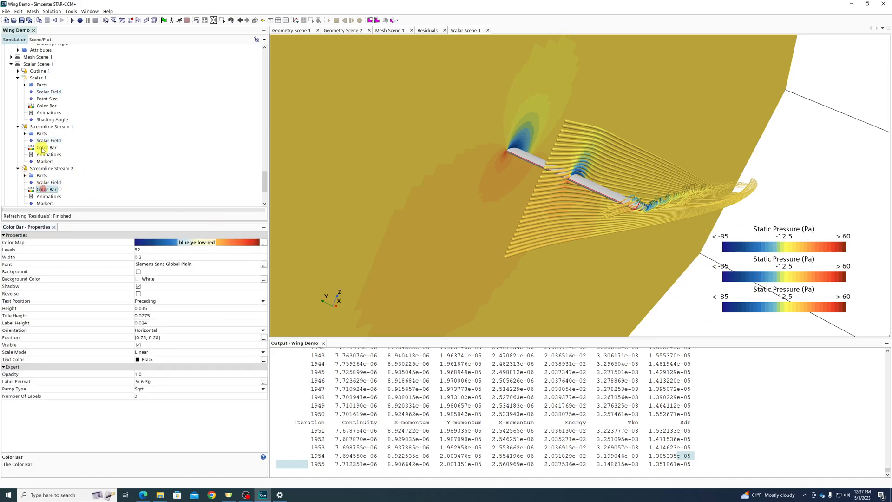
pyautogui.keyDown('ctrl'); pyautogui.click(46, 147); pyautogui.keyUp('ctrl')
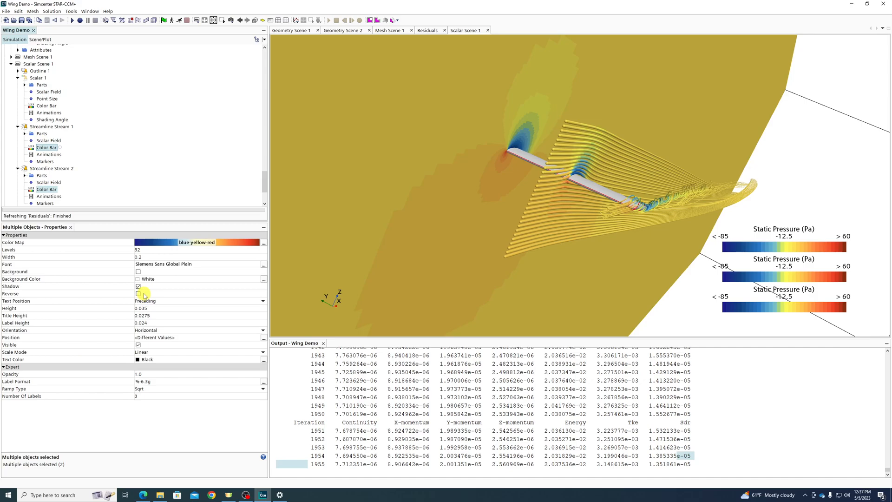
pyautogui.click(138, 345)
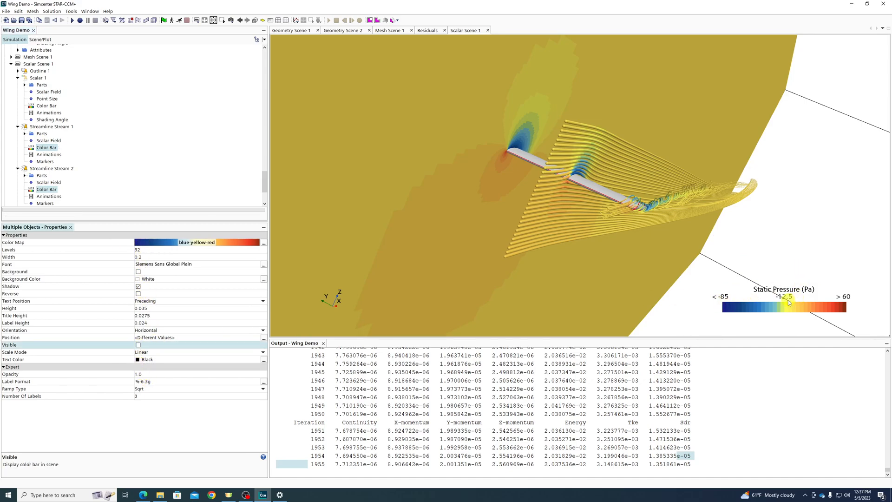
# Examine the pressure-colored streamlines and plane sections around the wing and in the downstream wake
pyautogui.scroll(-3, 816, 239)
pyautogui.scroll(-2, 585, 170)
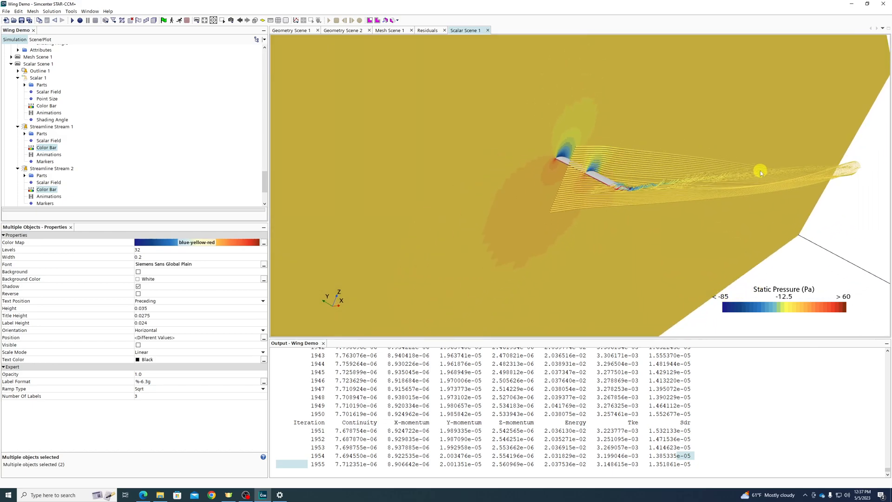
pyautogui.scroll(-4, 801, 221)
pyautogui.scroll(8, 790, 216)
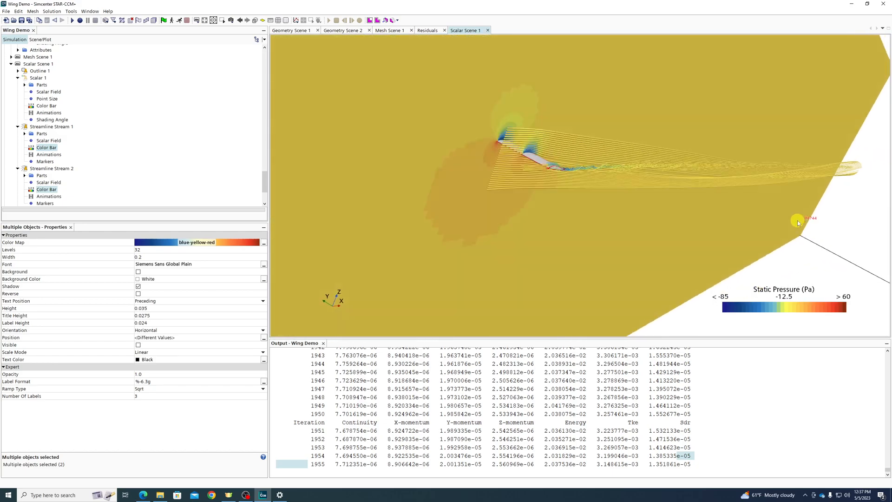
pyautogui.scroll(1, 807, 224)
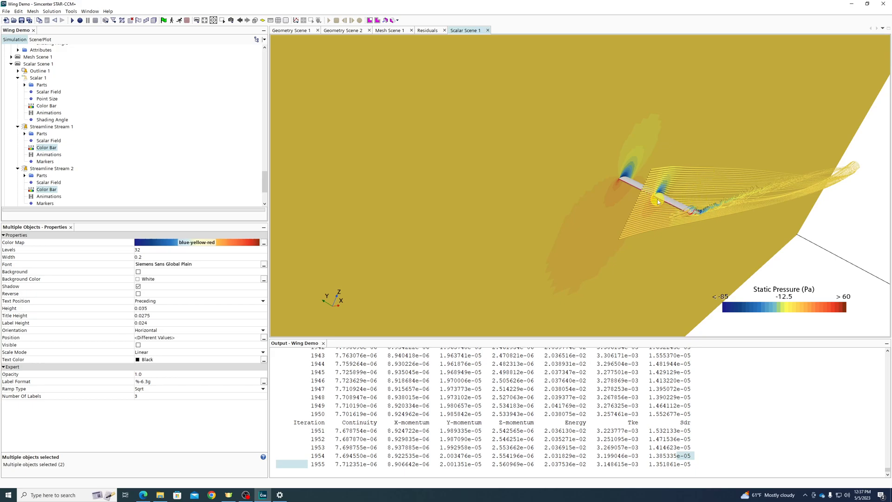
pyautogui.scroll(-5, 658, 201)
pyautogui.moveTo(570, 225)
pyautogui.mouseDown()
pyautogui.moveTo(503, 219)
pyautogui.moveTo(556, 220)
pyautogui.mouseUp()
pyautogui.scroll(5, 706, 188)
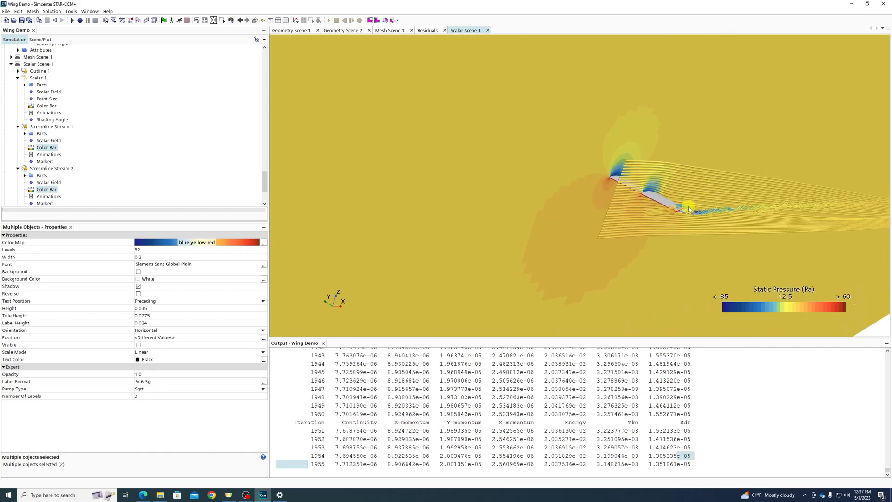
# Set up a new velocity streamline derived part on the Subtract region with Part Seed as the seed mode
pyautogui.scroll(10, 37, 100)
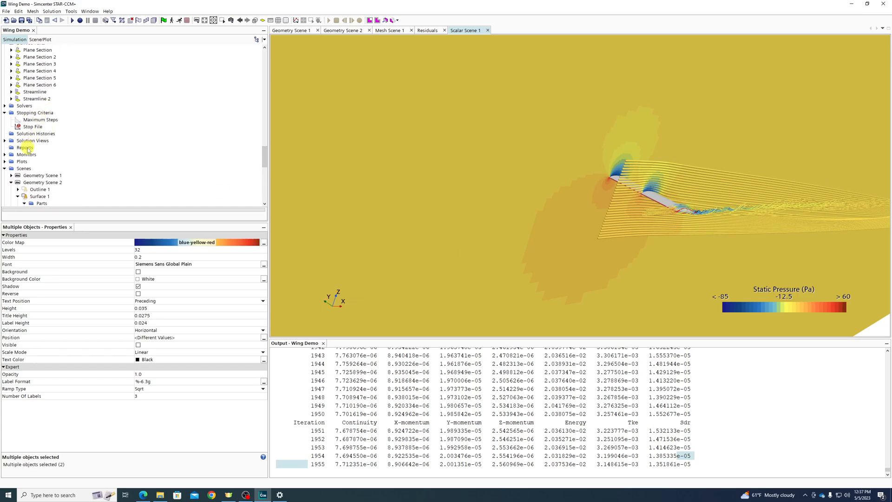
pyautogui.scroll(5, 27, 148)
pyautogui.rightClick(26, 149)
pyautogui.moveTo(57, 155)
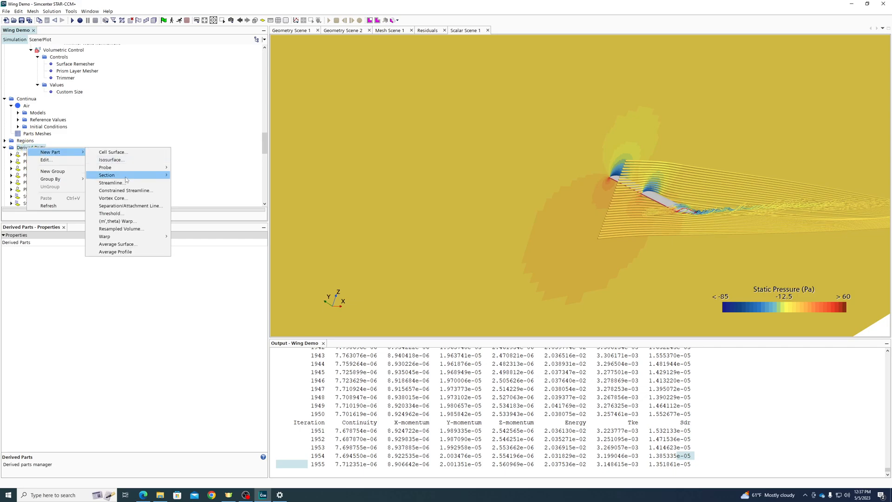
pyautogui.click(123, 181)
pyautogui.click(59, 93)
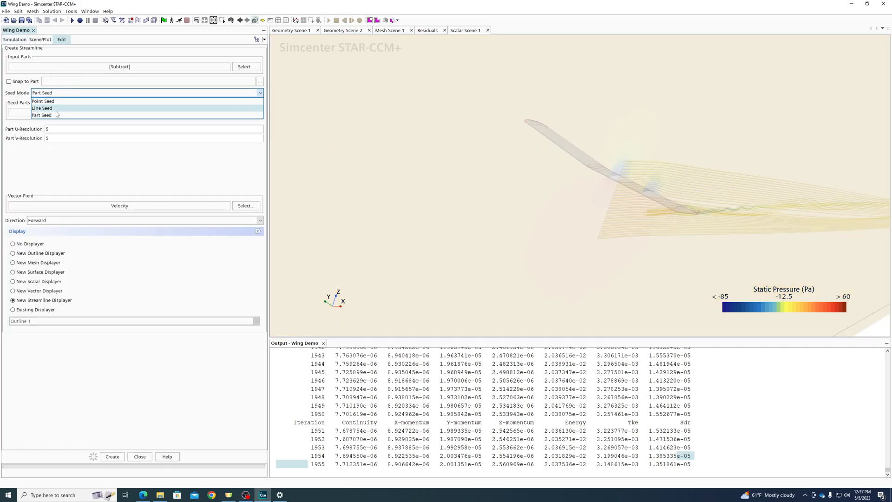
pyautogui.click(74, 102)
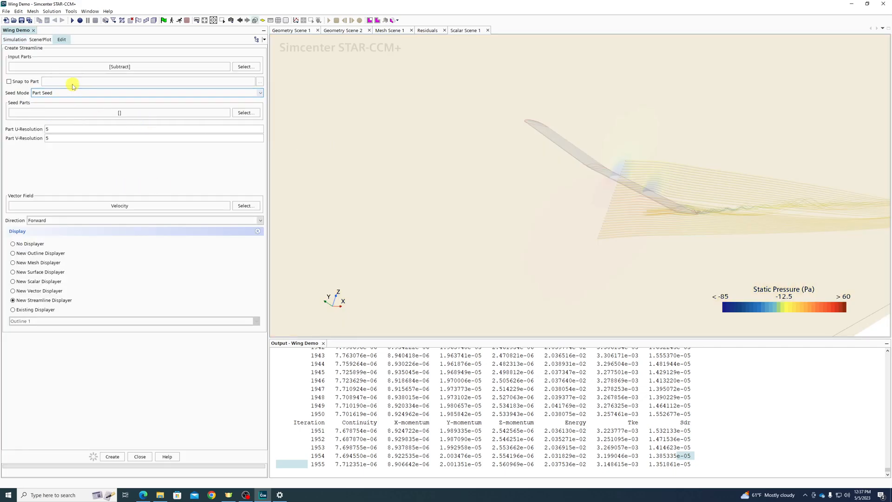
# Choose the Air.Wing boundary of the Subtract region as the seed part for the streamlines
pyautogui.click(242, 114)
pyautogui.click(383, 204)
pyautogui.click(364, 204)
pyautogui.click(402, 232)
pyautogui.click(403, 253)
pyautogui.click(404, 260)
pyautogui.click(415, 267)
pyautogui.click(404, 260)
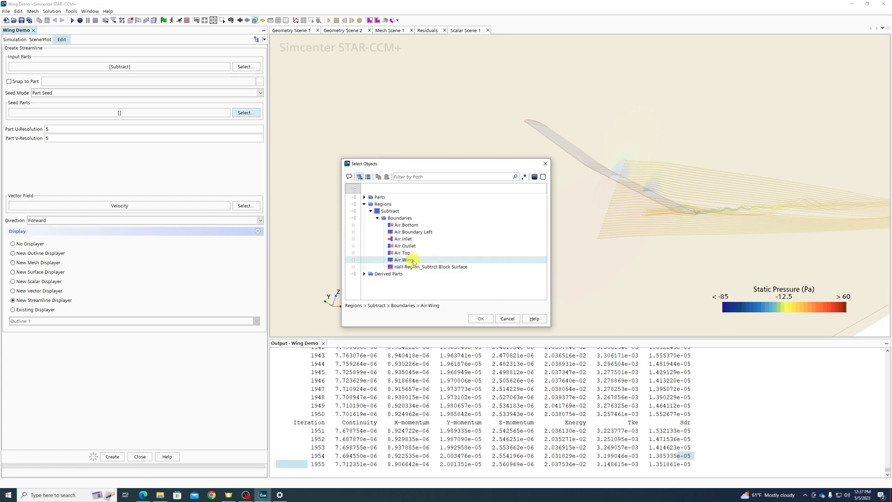
pyautogui.click(481, 319)
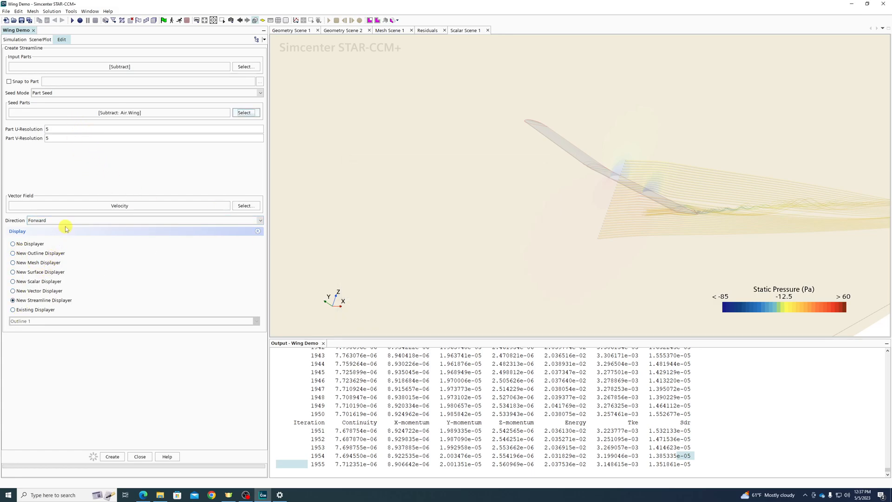
# Create the wing-seeded streamlines in a new streamline displayer and view them along the wing and around its tip
pyautogui.click(112, 456)
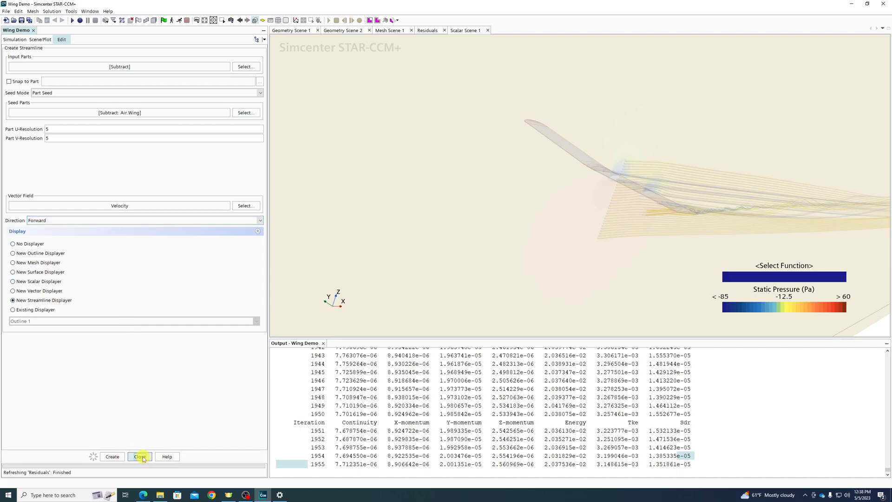
pyautogui.click(140, 457)
pyautogui.moveTo(655, 284)
pyautogui.mouseDown()
pyautogui.moveTo(617, 280)
pyautogui.moveTo(687, 292)
pyautogui.moveTo(662, 278)
pyautogui.moveTo(690, 293)
pyautogui.moveTo(719, 267)
pyautogui.moveTo(747, 263)
pyautogui.moveTo(733, 287)
pyautogui.moveTo(705, 292)
pyautogui.moveTo(709, 281)
pyautogui.moveTo(686, 276)
pyautogui.moveTo(724, 274)
pyautogui.moveTo(648, 283)
pyautogui.moveTo(684, 223)
pyautogui.moveTo(630, 268)
pyautogui.moveTo(730, 212)
pyautogui.moveTo(687, 273)
pyautogui.moveTo(595, 264)
pyautogui.moveTo(560, 274)
pyautogui.moveTo(560, 297)
pyautogui.moveTo(593, 302)
pyautogui.moveTo(646, 261)
pyautogui.moveTo(671, 263)
pyautogui.moveTo(697, 244)
pyautogui.moveTo(666, 262)
pyautogui.moveTo(659, 278)
pyautogui.mouseUp()
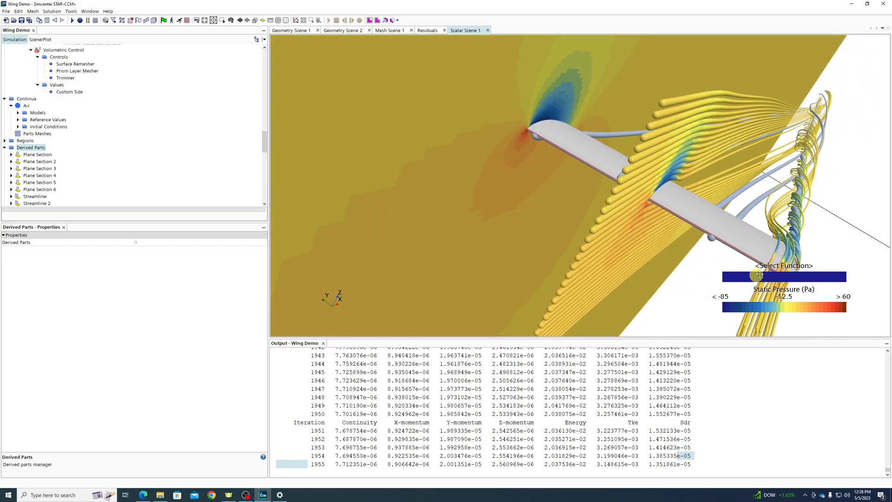
pyautogui.moveTo(594, 161)
pyautogui.mouseDown()
pyautogui.moveTo(632, 174)
pyautogui.moveTo(578, 166)
pyautogui.moveTo(598, 171)
pyautogui.mouseUp()
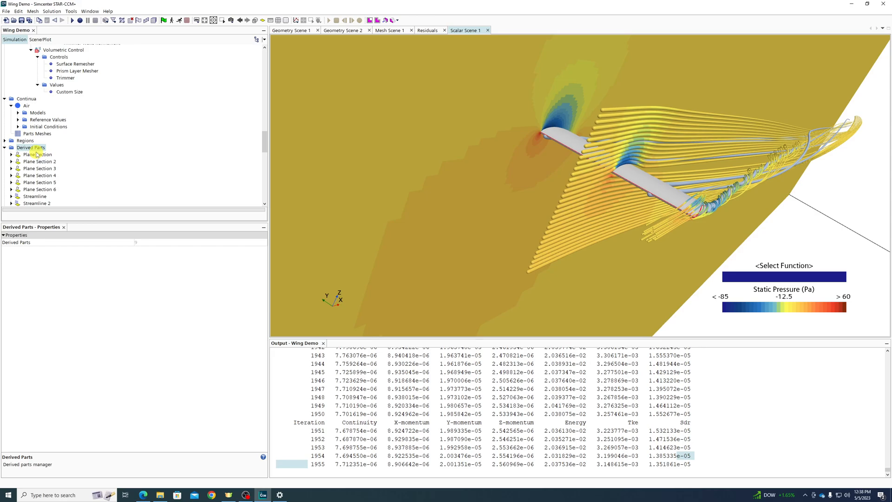
pyautogui.moveTo(668, 240); pyautogui.dragTo(681, 236)
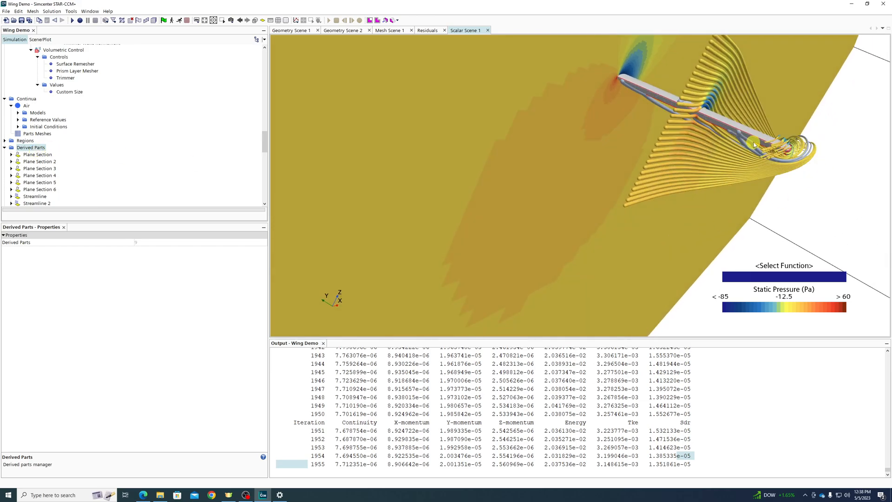
pyautogui.scroll(5, 771, 152)
pyautogui.scroll(-4, 803, 163)
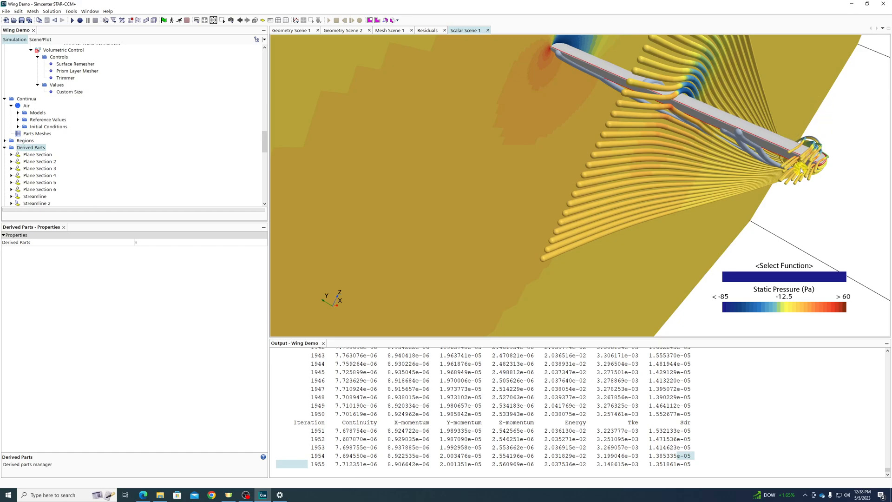
pyautogui.moveTo(693, 74); pyautogui.dragTo(705, 141)
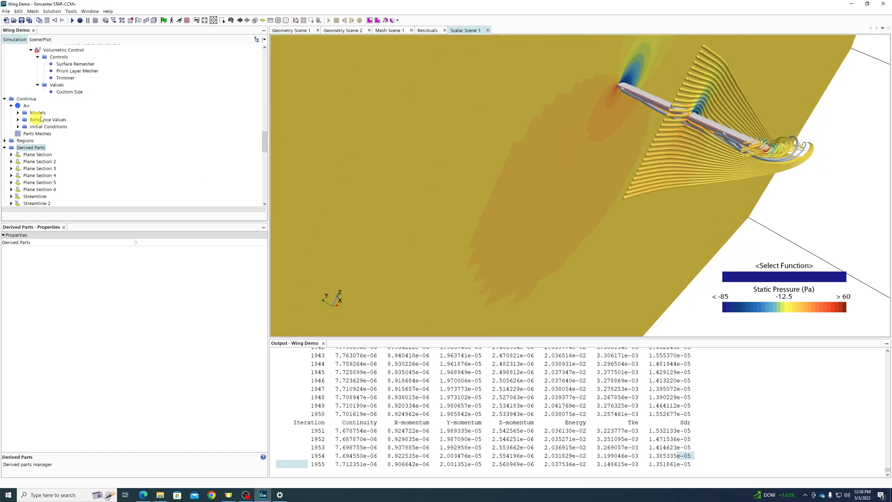
pyautogui.rightClick(39, 148)
pyautogui.moveTo(70, 154)
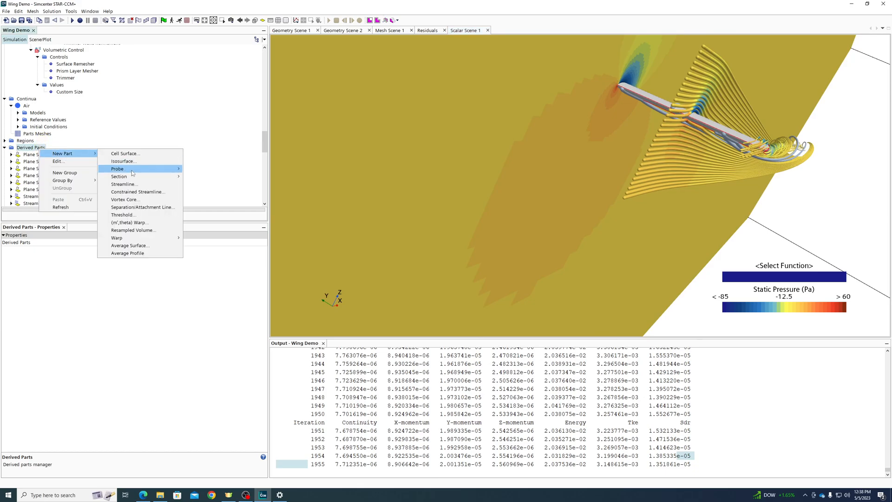
pyautogui.click(125, 184)
pyautogui.click(49, 92)
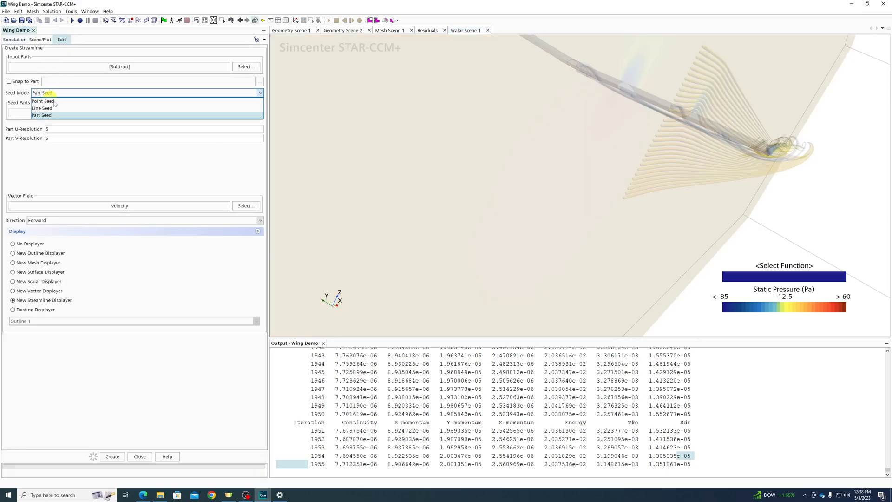
pyautogui.click(53, 167)
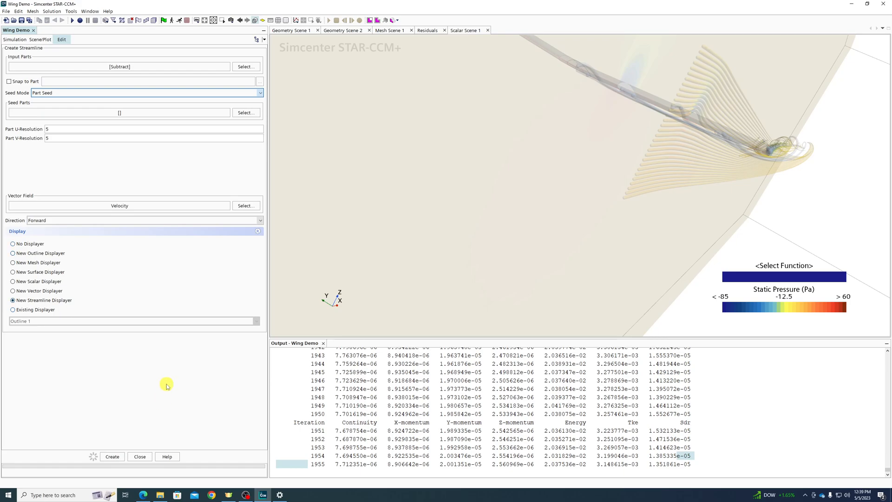
pyautogui.click(140, 456)
# Set the integration direction of the point-seeded Streamline's 2nd Order Integrator to Both and inspect the streamlines upstream of the wing
pyautogui.scroll(-2, 59, 158)
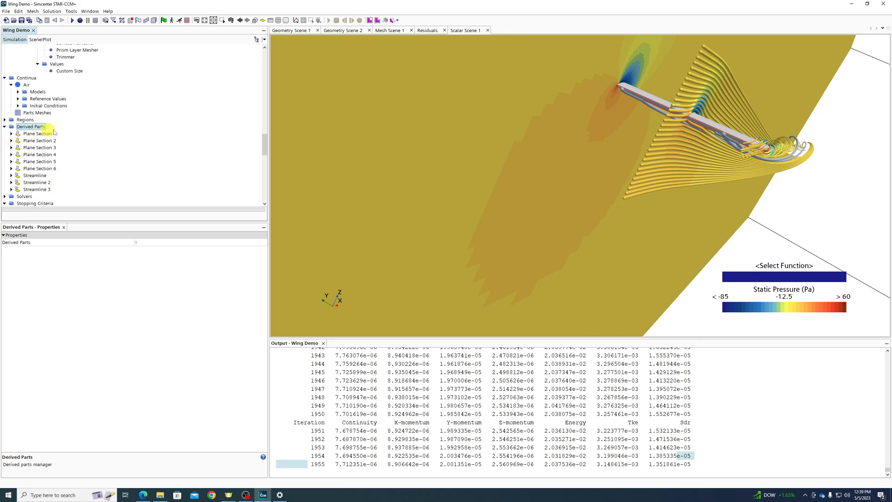
pyautogui.moveTo(621, 148); pyautogui.dragTo(557, 167)
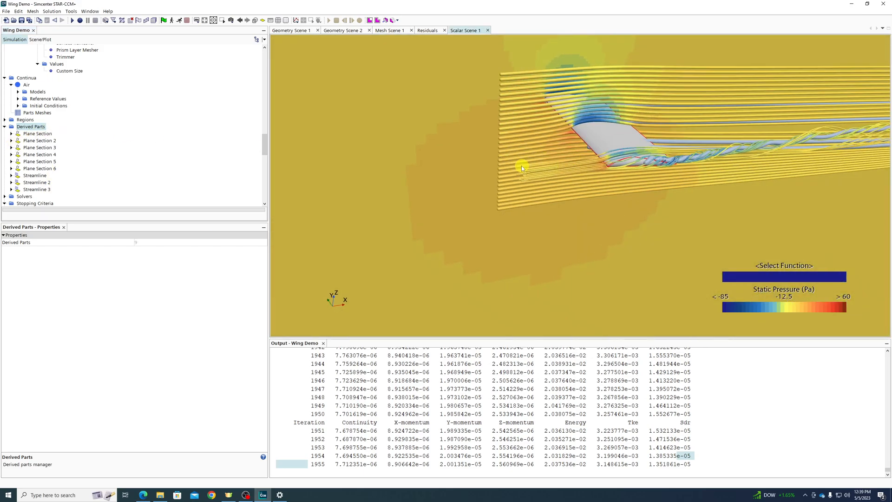
pyautogui.click(34, 177)
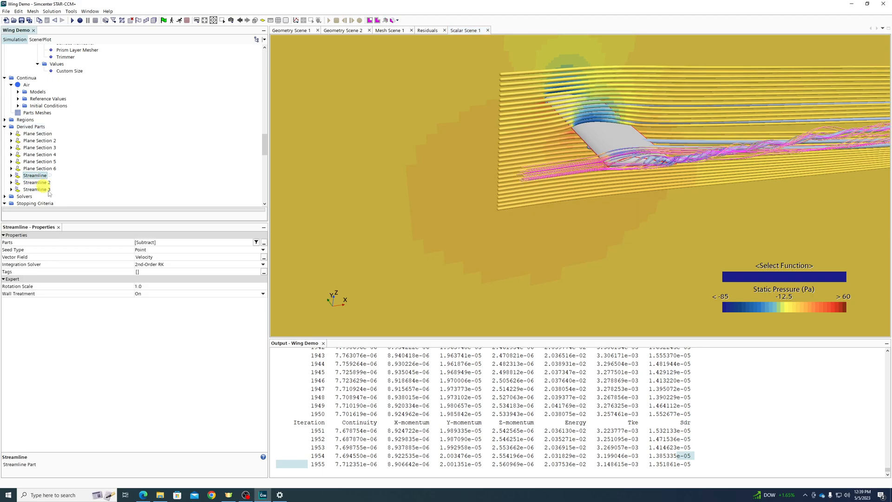
pyautogui.click(11, 176)
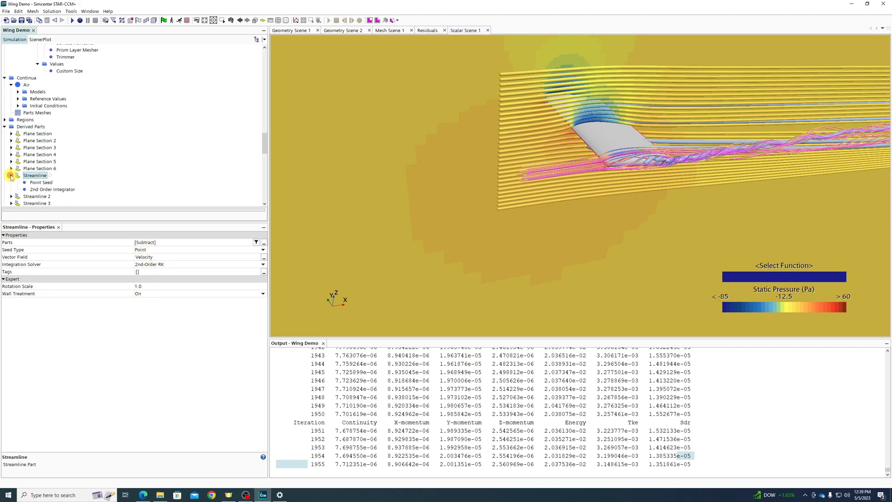
pyautogui.click(38, 182)
pyautogui.click(51, 190)
pyautogui.click(144, 242)
pyautogui.click(150, 263)
pyautogui.scroll(-5, 502, 218)
pyautogui.moveTo(503, 219); pyautogui.dragTo(484, 163)
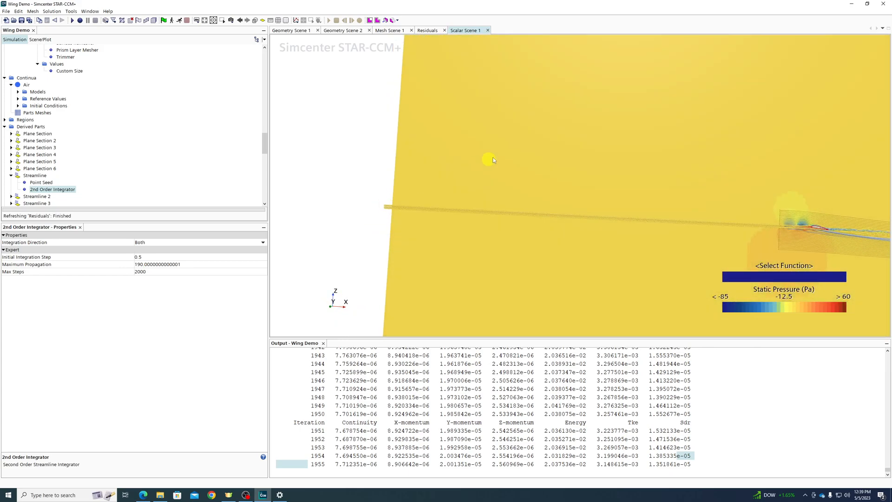
# Hide the Plane Section 3 pressure plane in the scalar scene so only the streamlines and wing remain in view
pyautogui.rightClick(484, 163)
pyautogui.click(519, 181)
pyautogui.moveTo(516, 285)
pyautogui.mouseDown()
pyautogui.moveTo(510, 305)
pyautogui.moveTo(514, 299)
pyautogui.mouseUp()
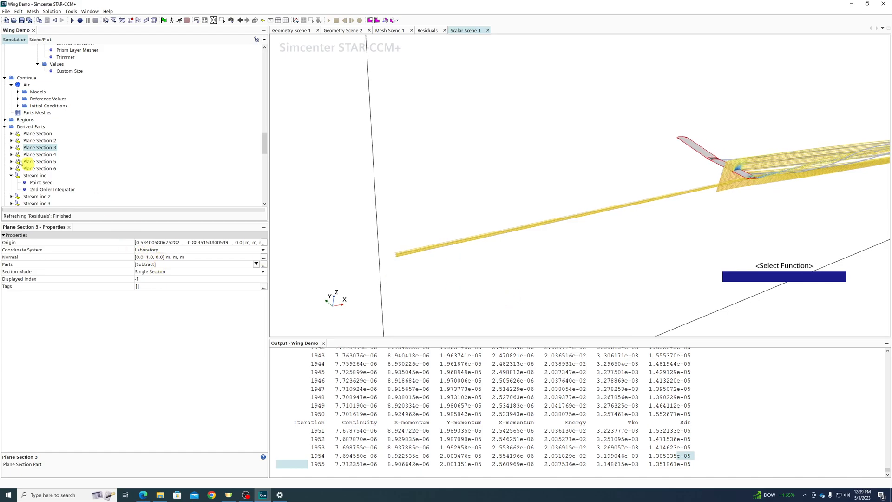
# Set the point-seeded Streamline's integration direction to Backward and inspect the lines upstream of the wing
pyautogui.click(39, 190)
pyautogui.click(149, 241)
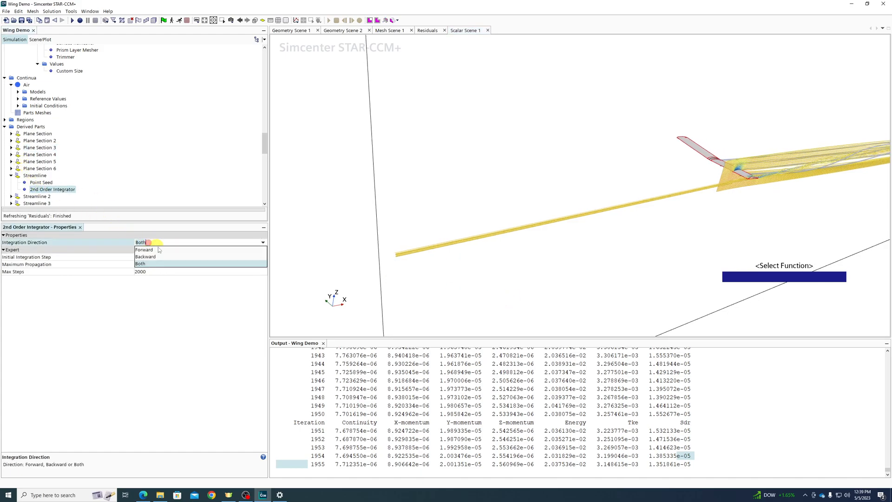
pyautogui.click(153, 257)
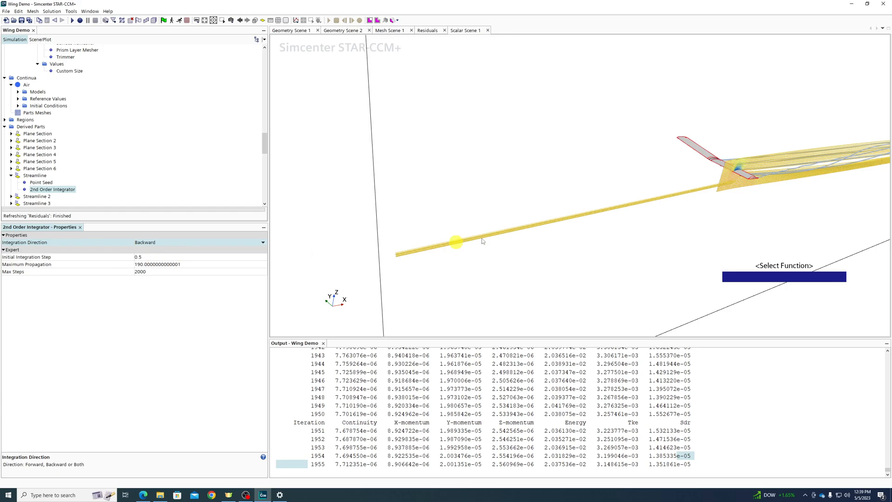
pyautogui.moveTo(753, 193); pyautogui.dragTo(583, 189)
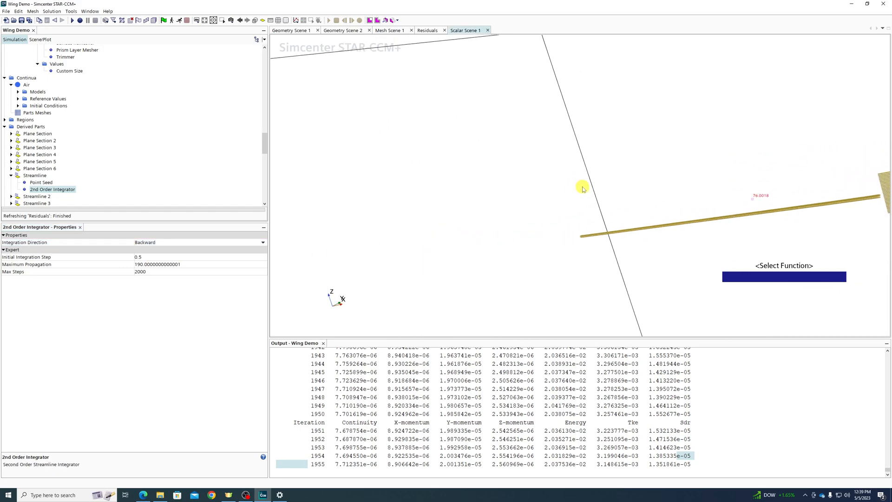
pyautogui.scroll(-3, 762, 200)
pyautogui.moveTo(762, 201); pyautogui.dragTo(643, 203, button='right')
pyautogui.scroll(3, 643, 203)
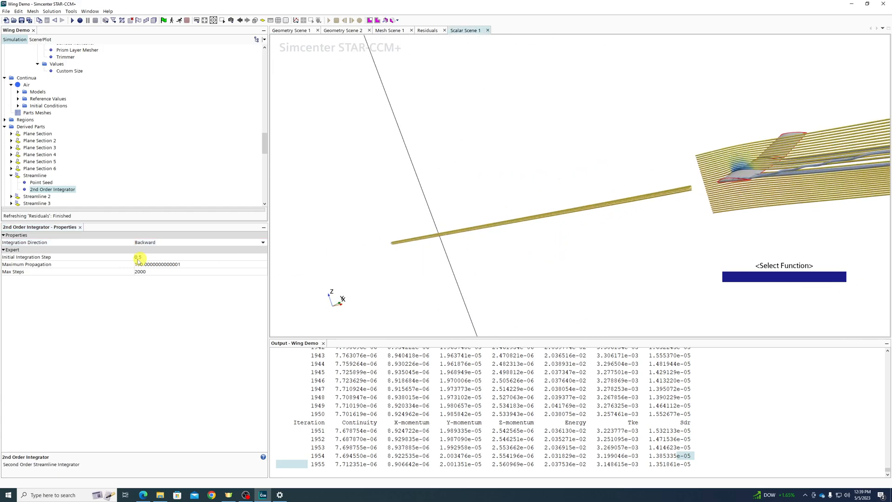
# Return the point-seeded Streamline's integration direction to Forward and view the flow downstream of the wing
pyautogui.click(146, 243)
pyautogui.click(156, 251)
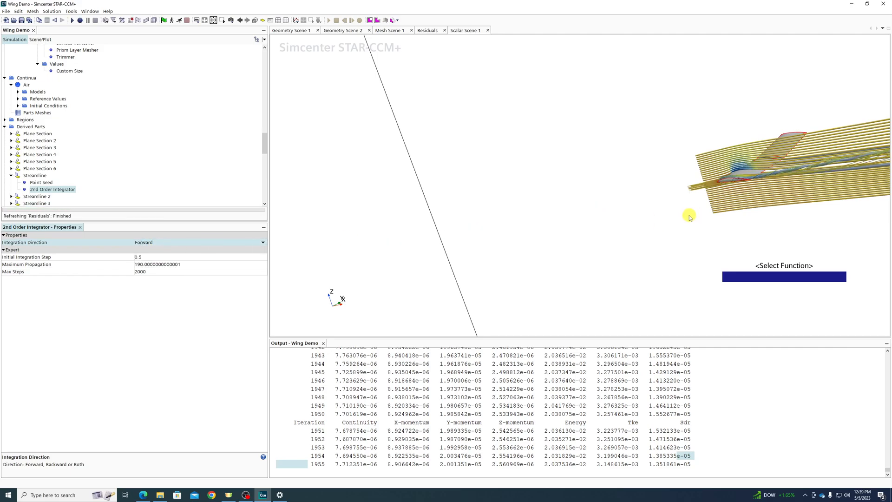
pyautogui.moveTo(579, 197); pyautogui.dragTo(762, 185)
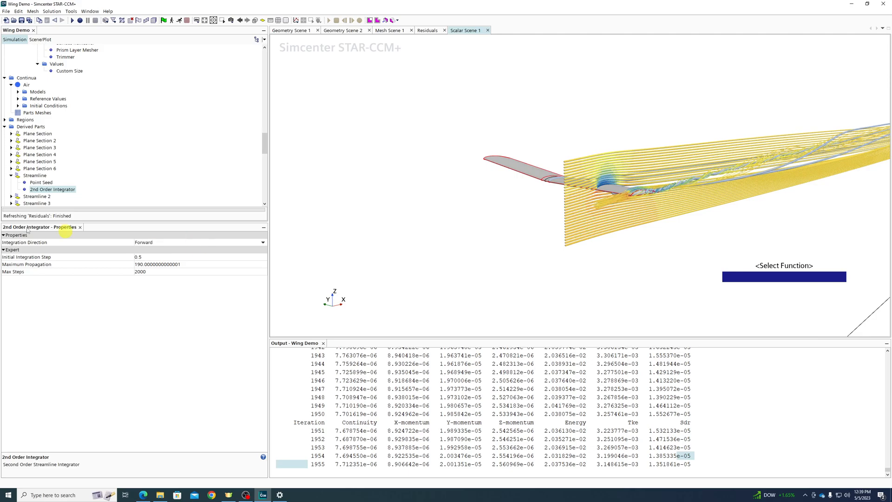
# Examine the integrator's Maximum Propagation and Max Steps settings and the Point Seed properties of the first Streamline
pyautogui.click(212, 265)
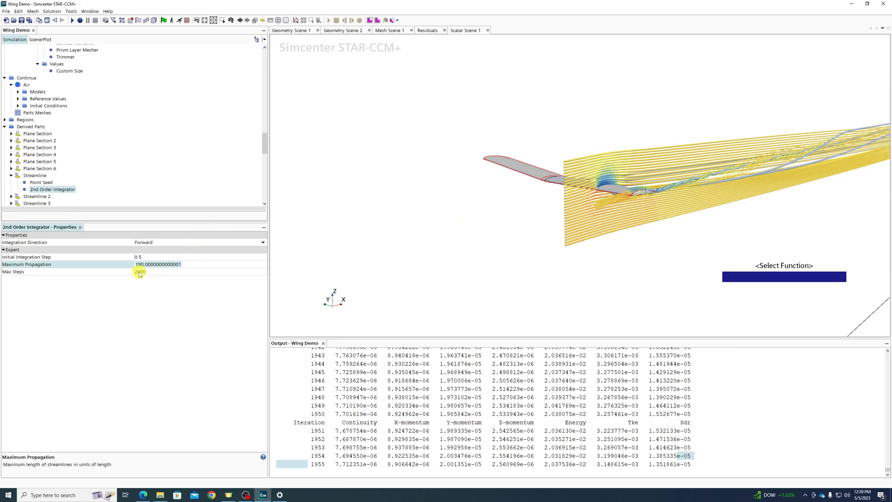
pyautogui.click(159, 273)
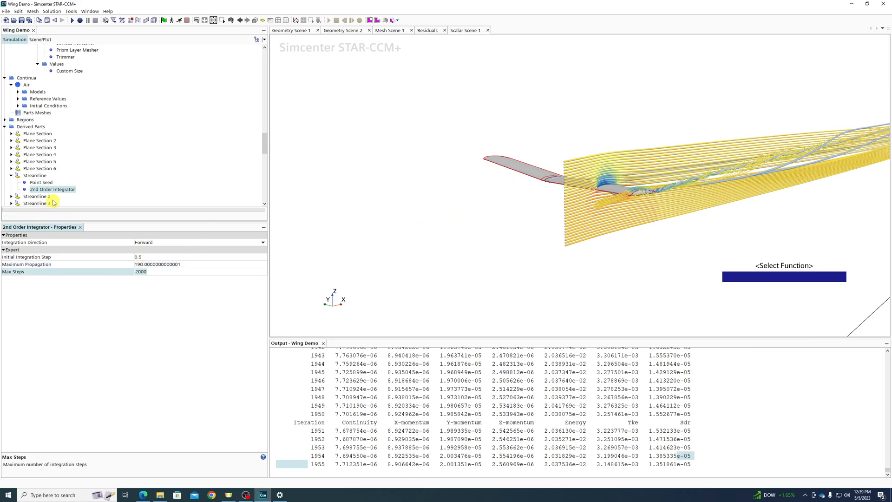
pyautogui.click(42, 183)
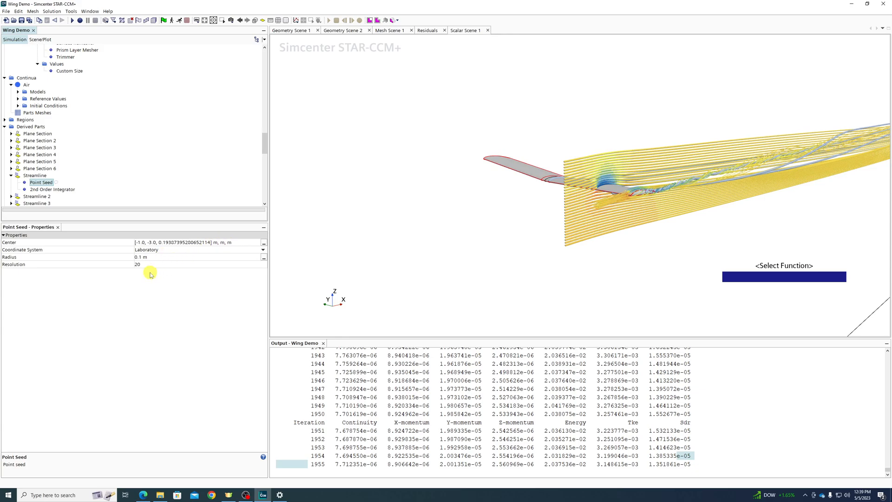
# Change the vector field of the point-seeded Streamline to Vorticity and view the resulting lines around the wing
pyautogui.click(29, 176)
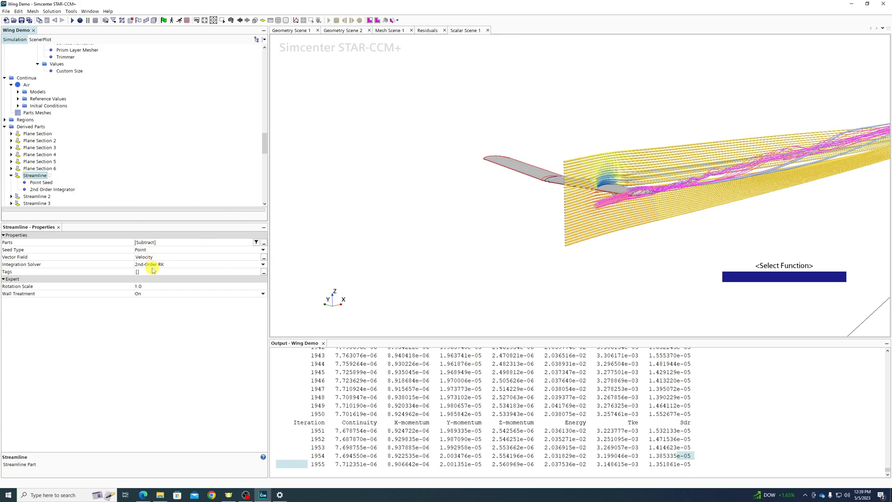
pyautogui.click(147, 258)
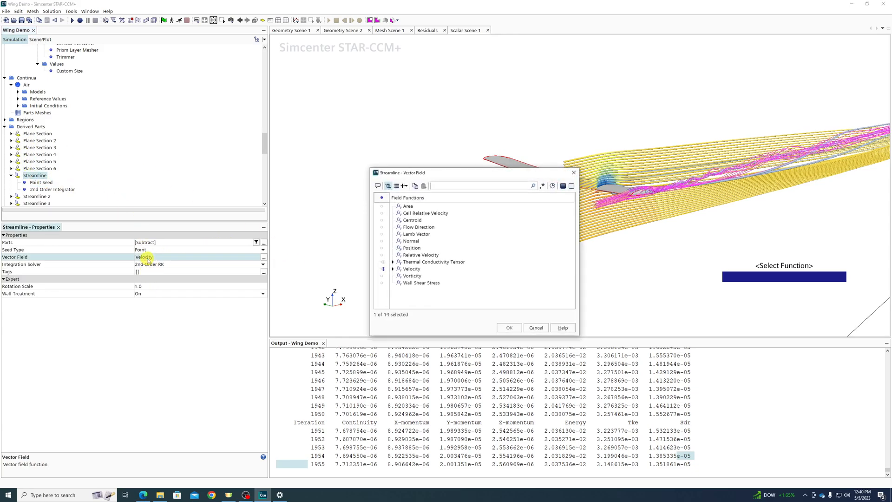
pyautogui.click(385, 276)
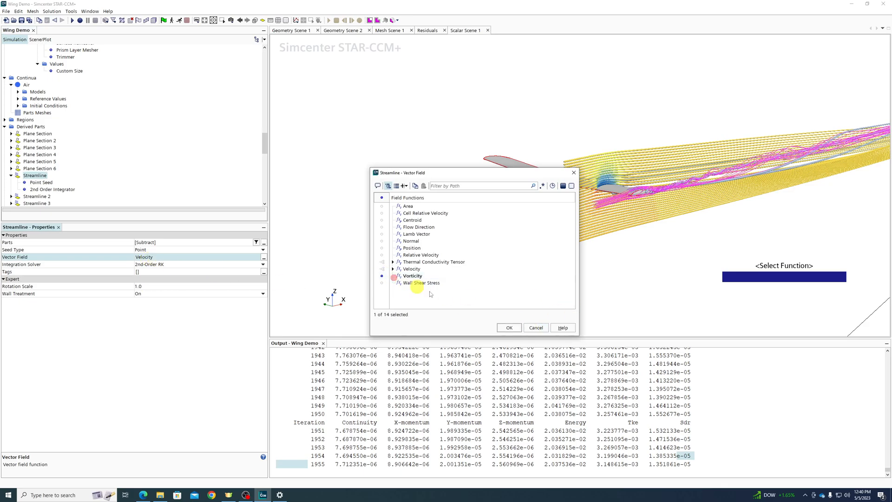
pyautogui.click(509, 327)
pyautogui.moveTo(570, 266); pyautogui.dragTo(484, 290)
# Restore the point-seeded Streamline's vector field to Velocity in the Lab Reference Frame and check the wing-tip streamlines
pyautogui.click(150, 259)
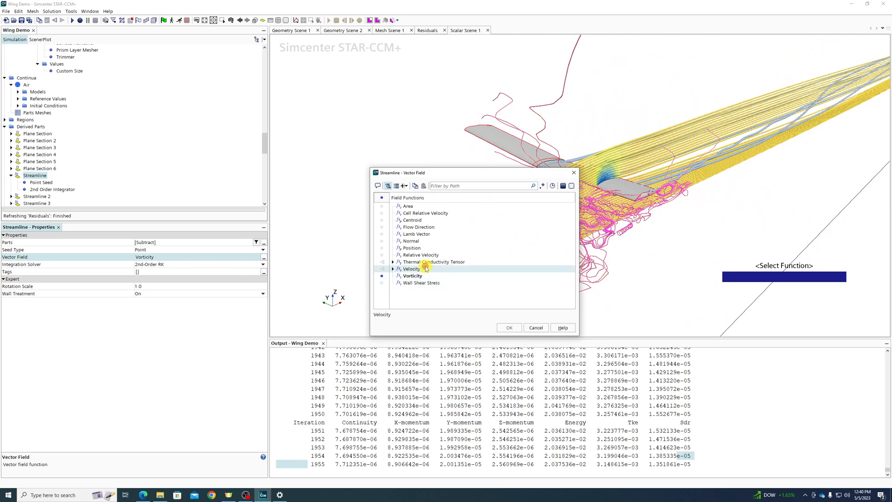
pyautogui.click(393, 269)
pyautogui.click(405, 276)
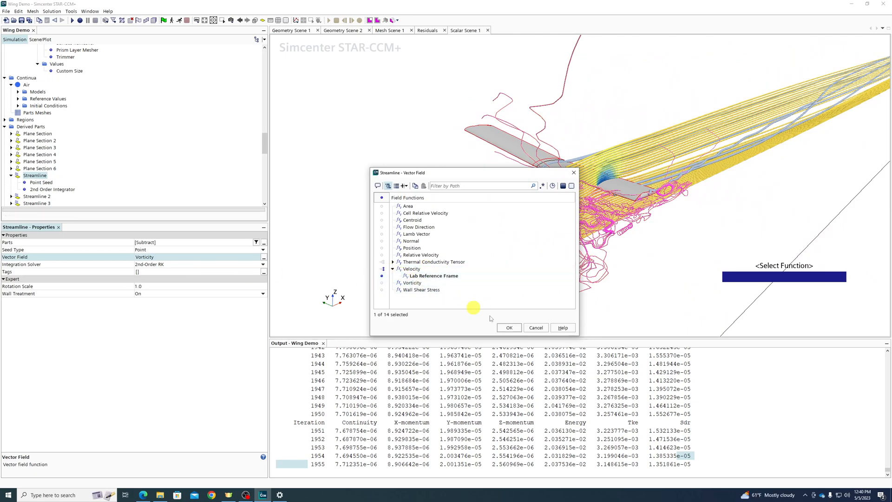
pyautogui.click(512, 330)
pyautogui.moveTo(698, 218); pyautogui.dragTo(759, 210)
pyautogui.click(194, 257)
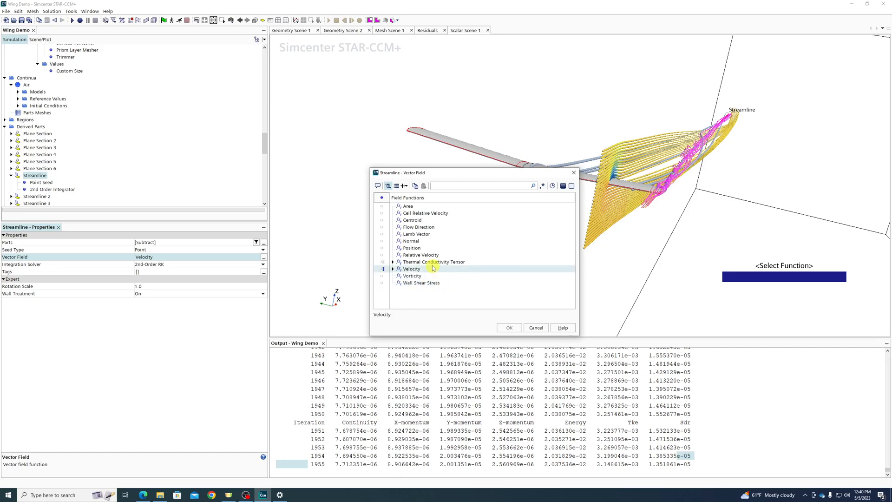
pyautogui.click(536, 328)
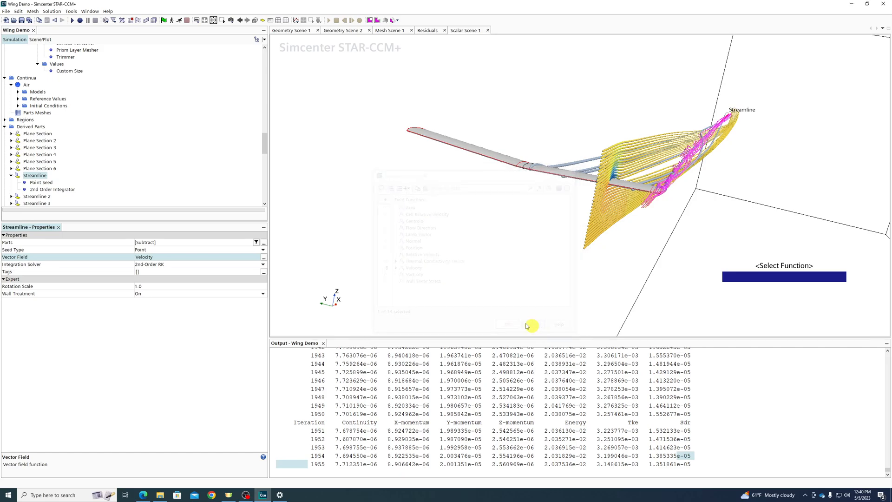
# Start a new isosurface derived part on the Subtract region with Static Pressure as its scalar
pyautogui.scroll(-1, 37, 177)
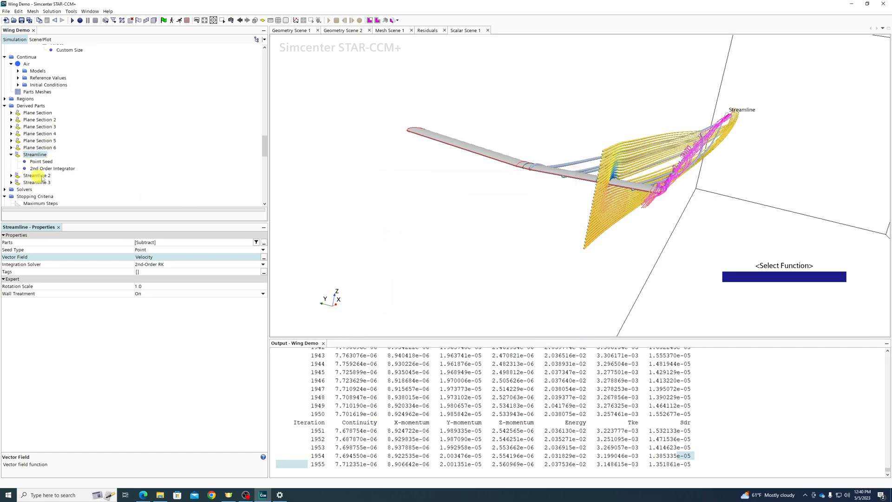
pyautogui.moveTo(795, 196)
pyautogui.mouseDown()
pyautogui.moveTo(752, 199)
pyautogui.moveTo(790, 199)
pyautogui.mouseUp()
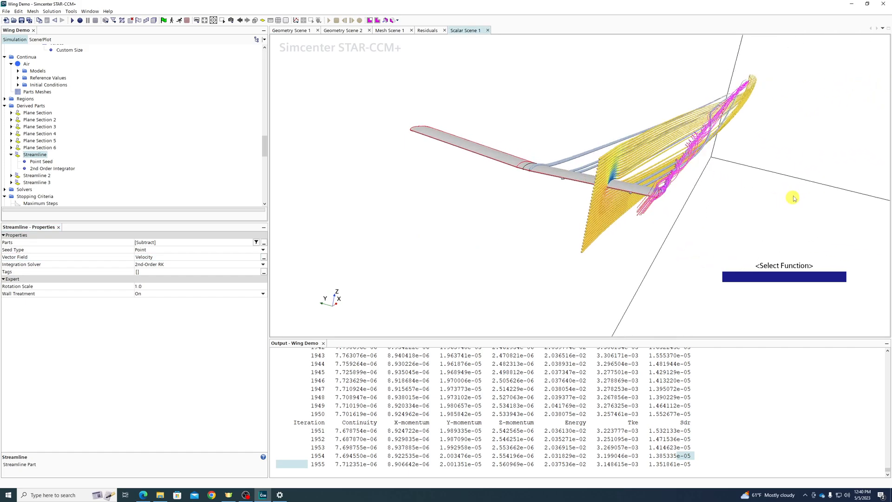
pyautogui.rightClick(27, 107)
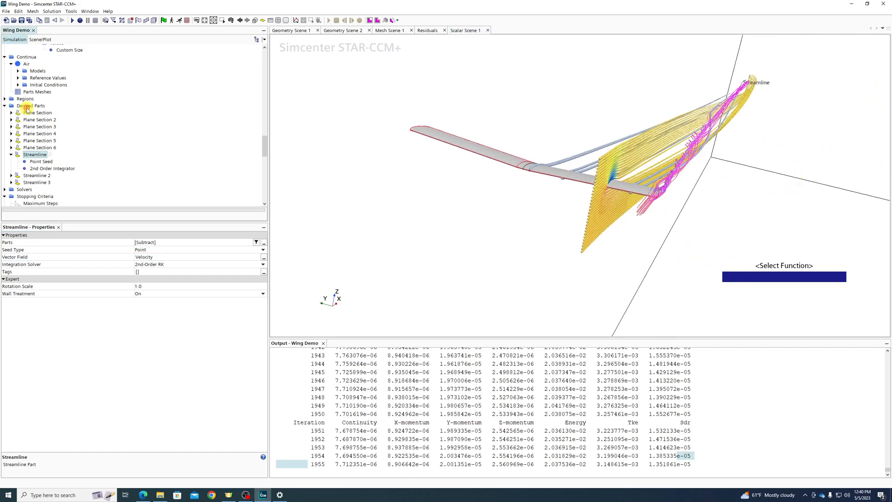
pyautogui.moveTo(53, 113)
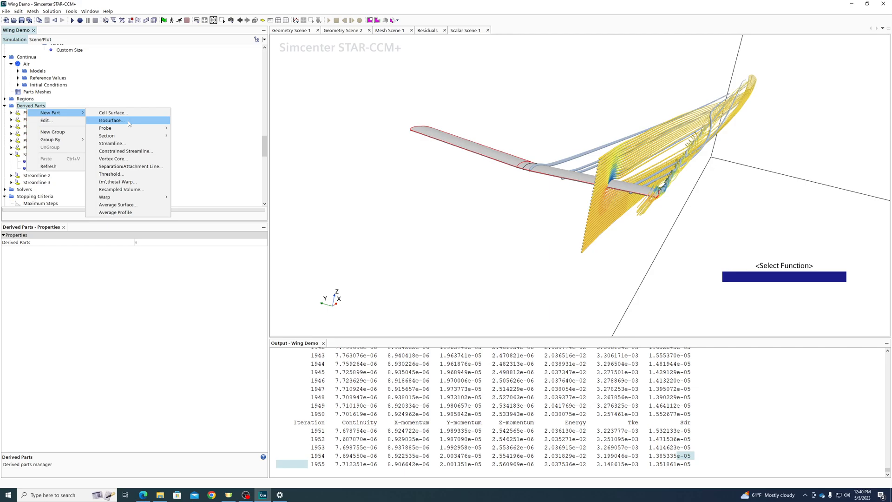
pyautogui.click(129, 122)
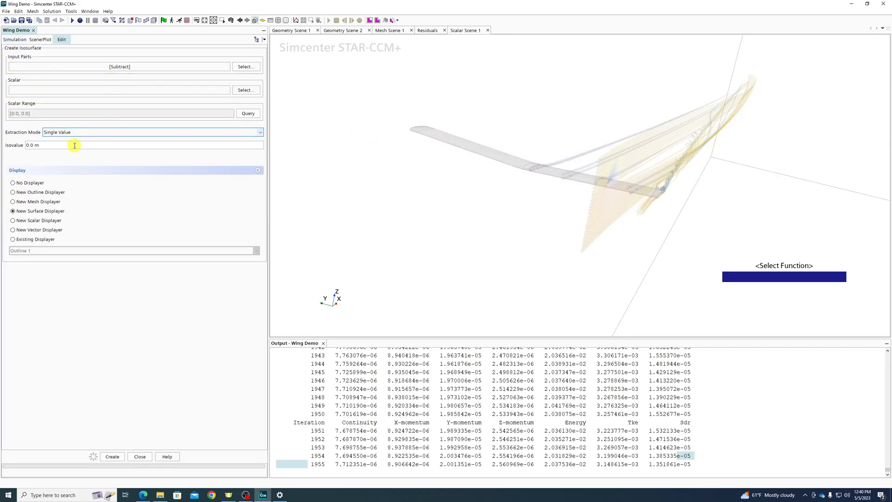
pyautogui.click(245, 90)
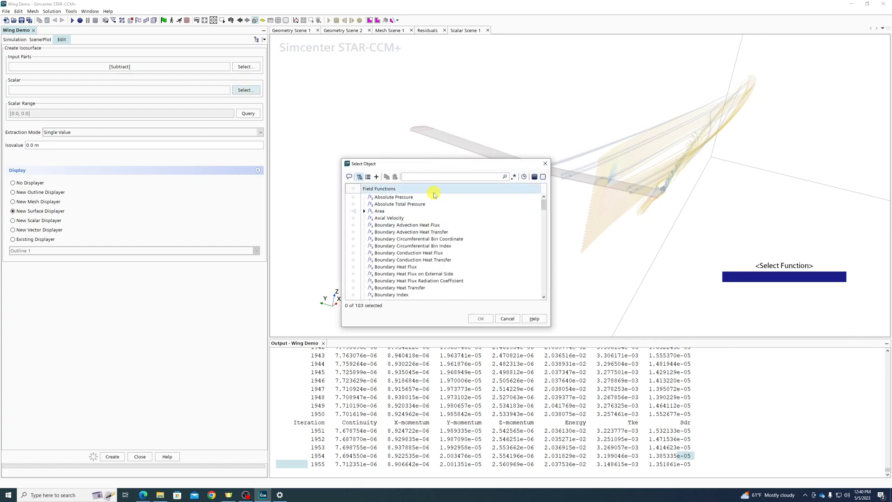
pyautogui.write('stat')
pyautogui.click(391, 197)
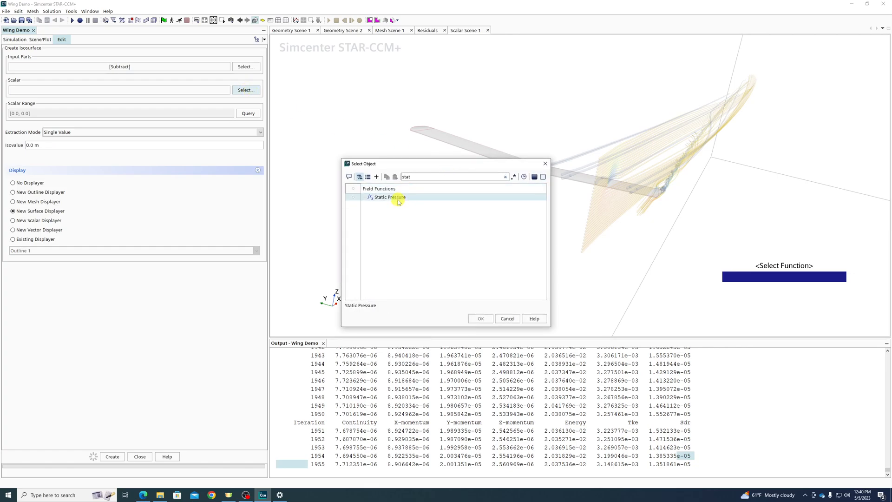
pyautogui.click(488, 319)
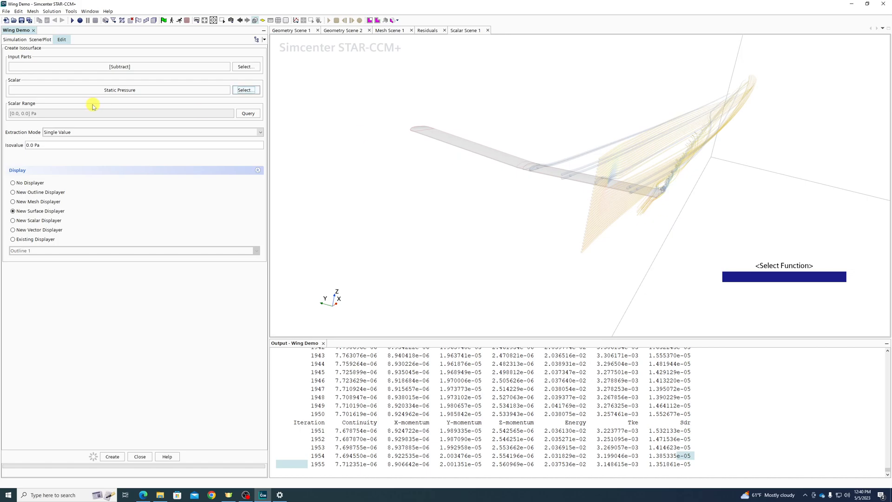
# Query the static pressure range for the isosurface and set its single isovalue to -20.0 Pa
pyautogui.click(73, 145)
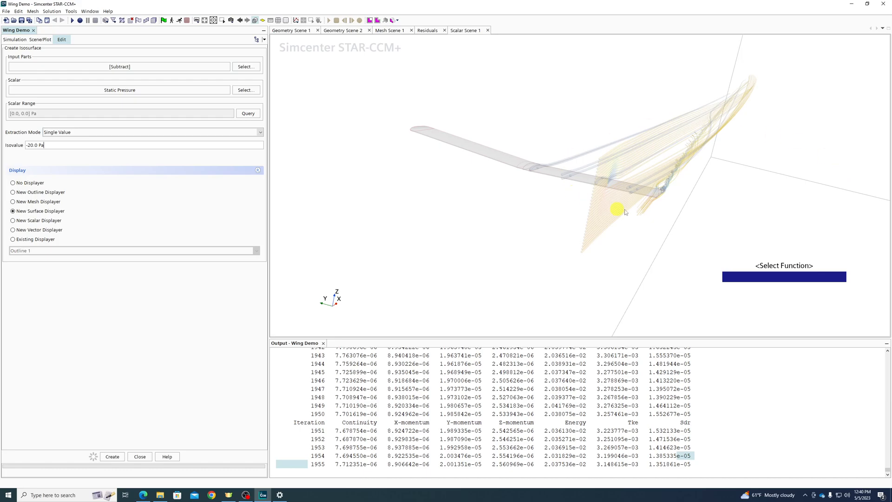
pyautogui.moveTo(353, 163); pyautogui.dragTo(655, 246)
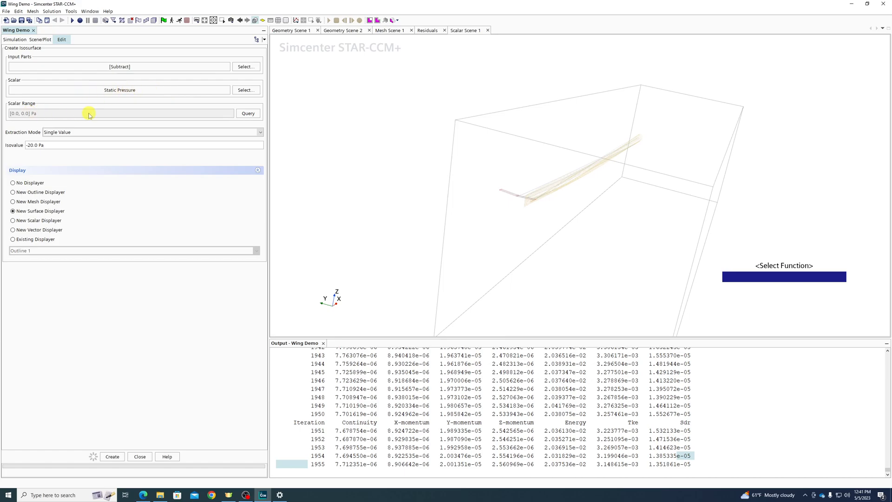
pyautogui.click(239, 112)
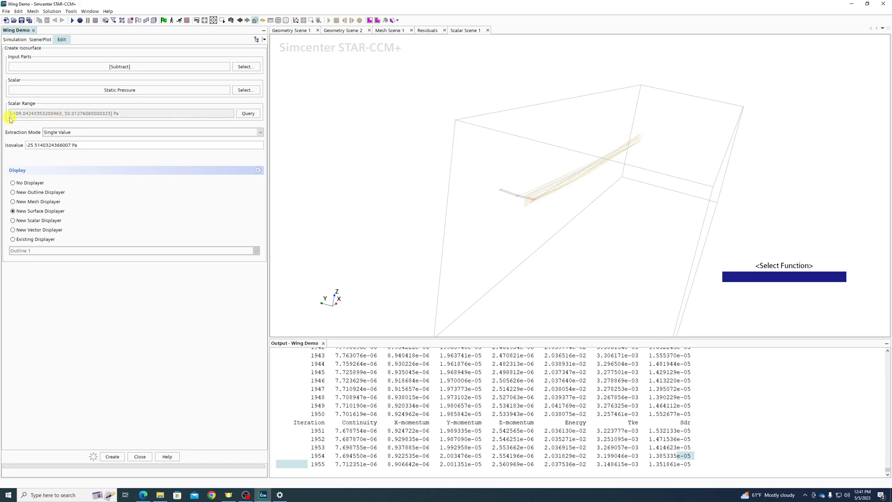
pyautogui.click(107, 143)
pyautogui.write('-20.0')
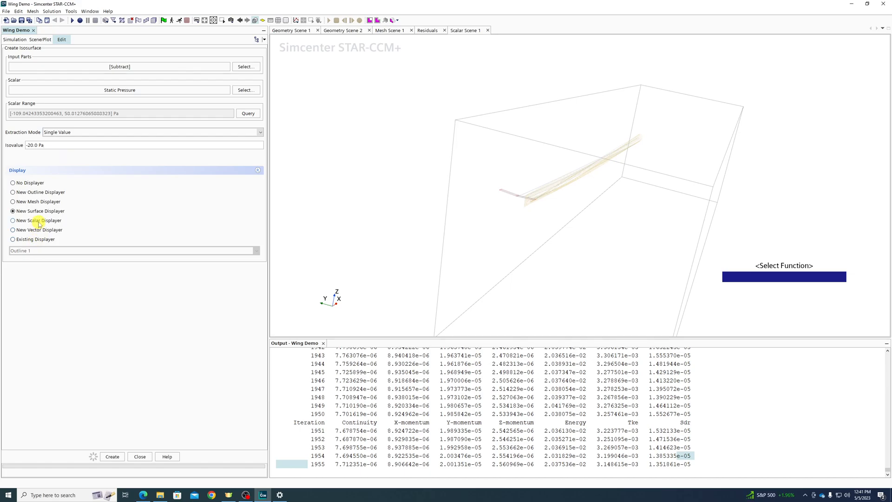
# Create the static pressure isosurface in a new surface displayer, close the setup, and view it around the wing
pyautogui.click(113, 456)
pyautogui.click(140, 457)
pyautogui.scroll(6, 512, 242)
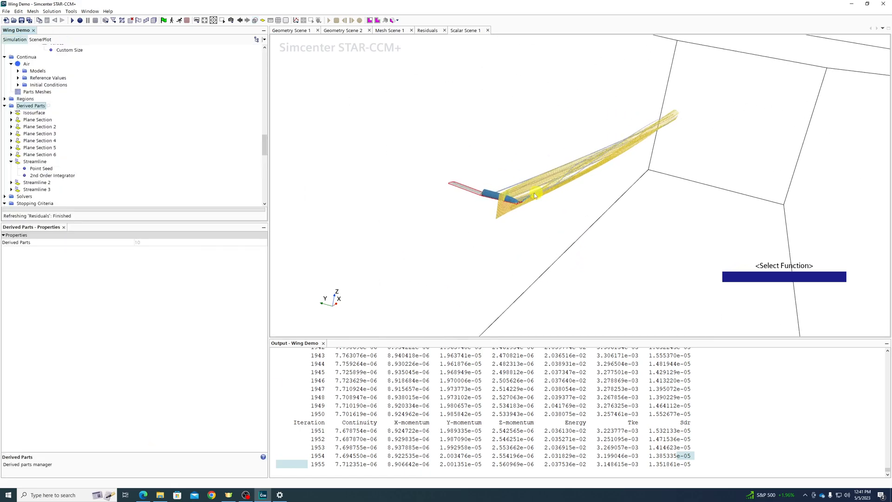
# Inspect the static pressure isosurface over the wing and its tip from several viewing angles
pyautogui.click(520, 213)
pyautogui.scroll(2, 520, 213)
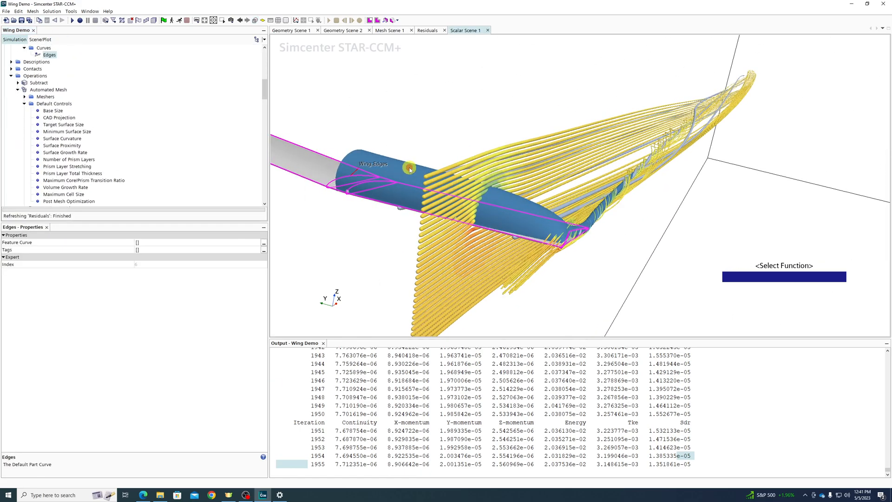
pyautogui.click(409, 167)
pyautogui.moveTo(400, 142); pyautogui.dragTo(519, 132)
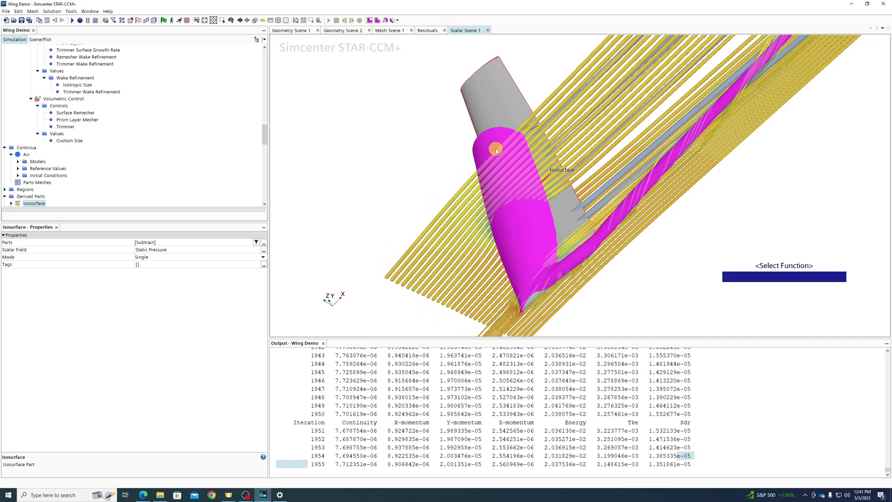
pyautogui.moveTo(623, 168); pyautogui.dragTo(484, 223)
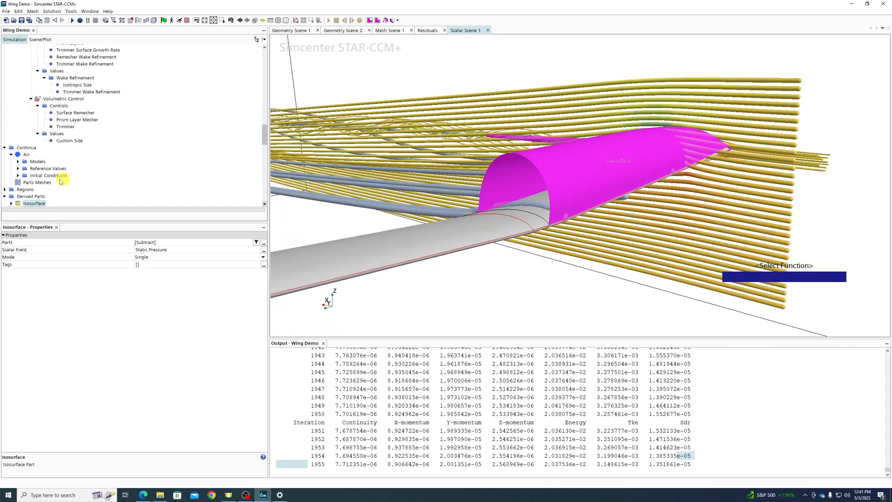
# Set the static pressure Isosurface's single isovalue to -30 Pa
pyautogui.scroll(-2, 36, 177)
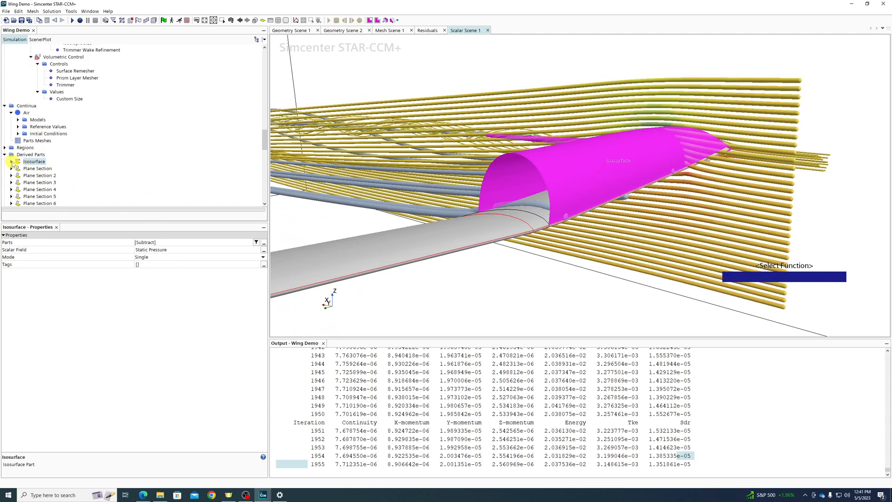
pyautogui.click(11, 161)
pyautogui.click(36, 168)
pyautogui.click(158, 243)
pyautogui.write('-30')
pyautogui.press('Return')
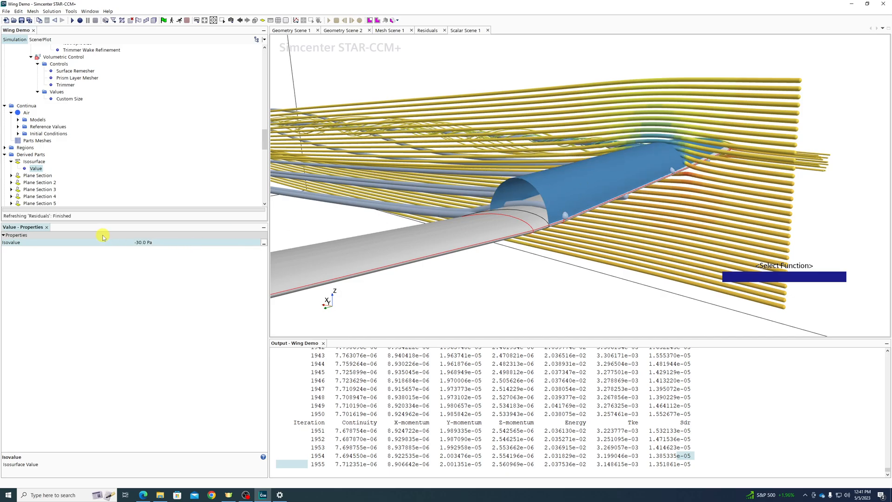
# Set the isovalue to -60 Pa and highlight the Isosurface on the wing's upper surface
pyautogui.click(163, 244)
pyautogui.write('-60')
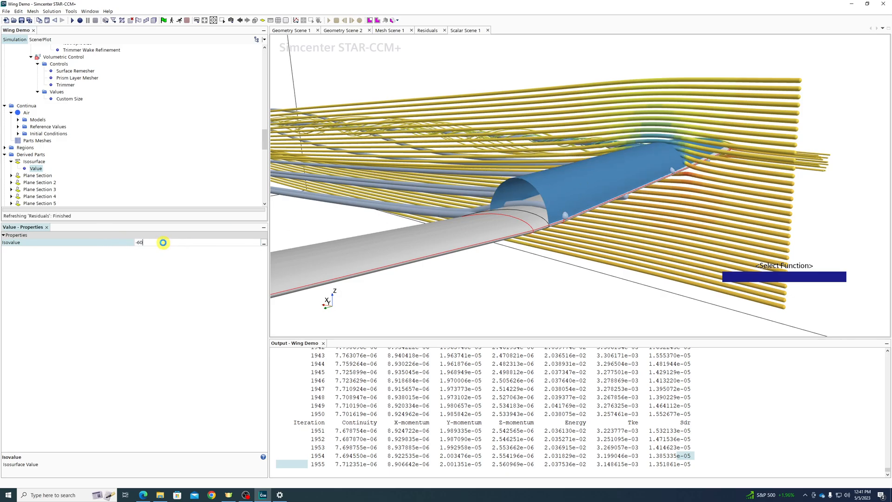
pyautogui.press('Return')
pyautogui.moveTo(600, 275)
pyautogui.mouseDown()
pyautogui.moveTo(672, 300)
pyautogui.moveTo(630, 321)
pyautogui.moveTo(514, 319)
pyautogui.mouseUp()
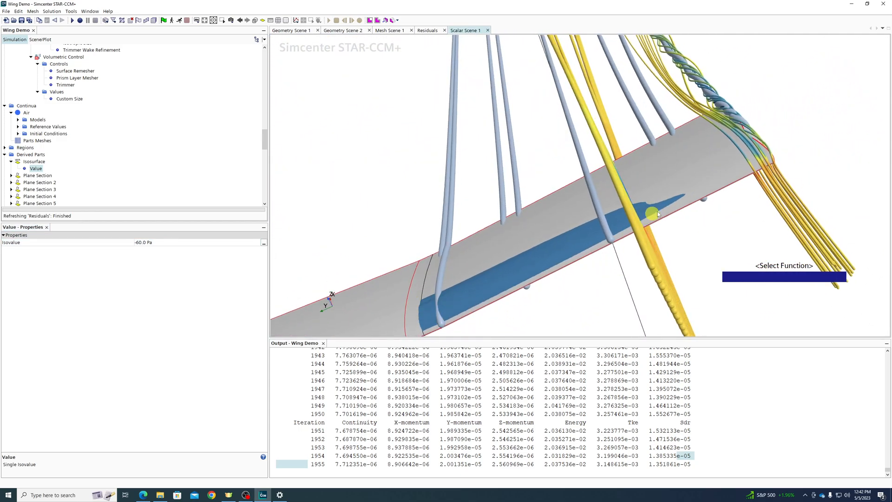
pyautogui.click(599, 236)
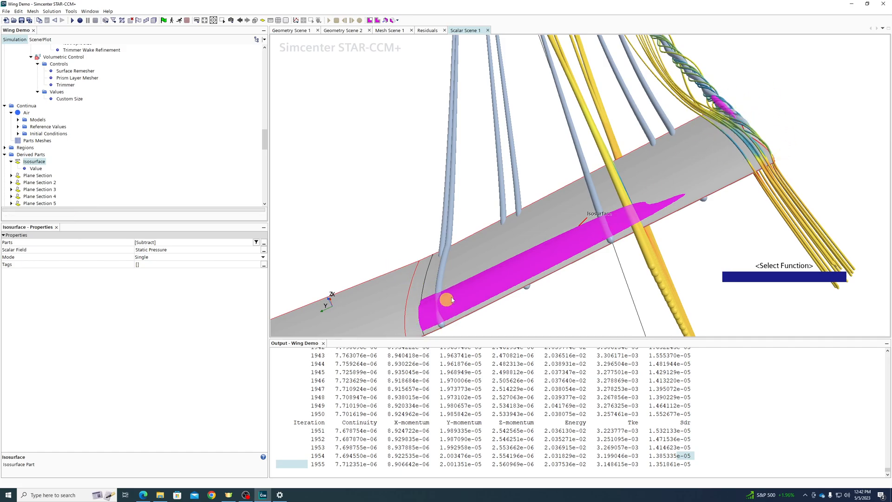
# Set the Isosurface's isovalue to 10 Pa and view the highlighted isosurface around the wing
pyautogui.click(36, 169)
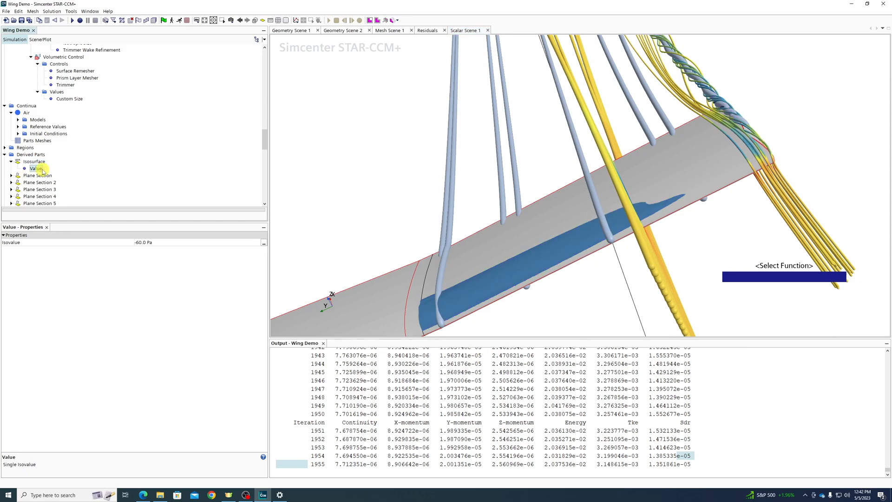
pyautogui.click(178, 242)
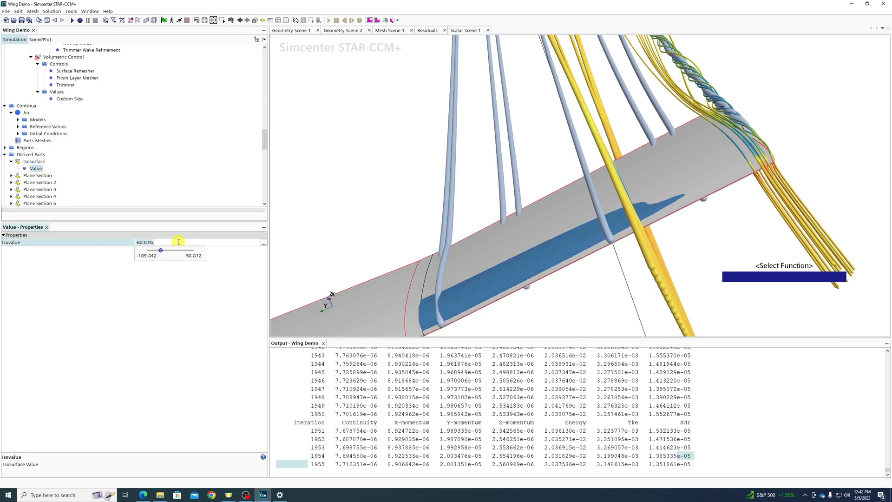
pyautogui.write('10')
pyautogui.press('Return')
pyautogui.moveTo(470, 208); pyautogui.dragTo(687, 308)
pyautogui.click(599, 266)
pyautogui.moveTo(589, 287); pyautogui.dragTo(687, 205)
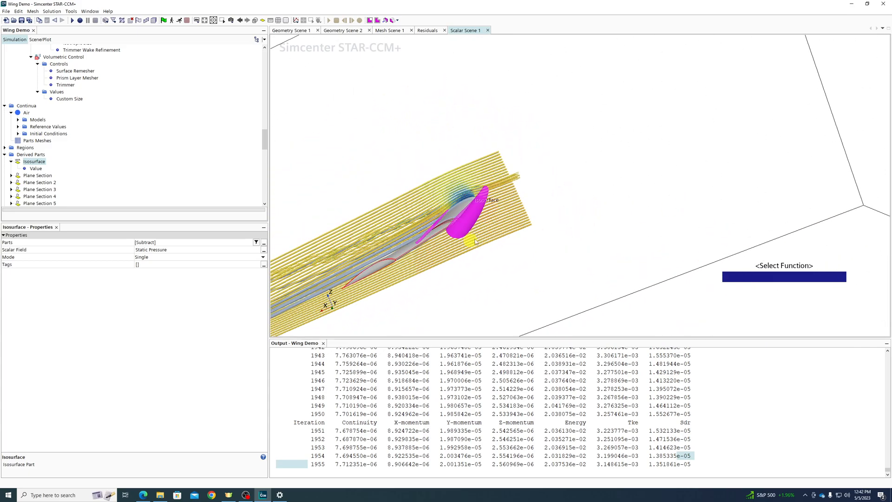
pyautogui.moveTo(471, 243); pyautogui.dragTo(606, 183)
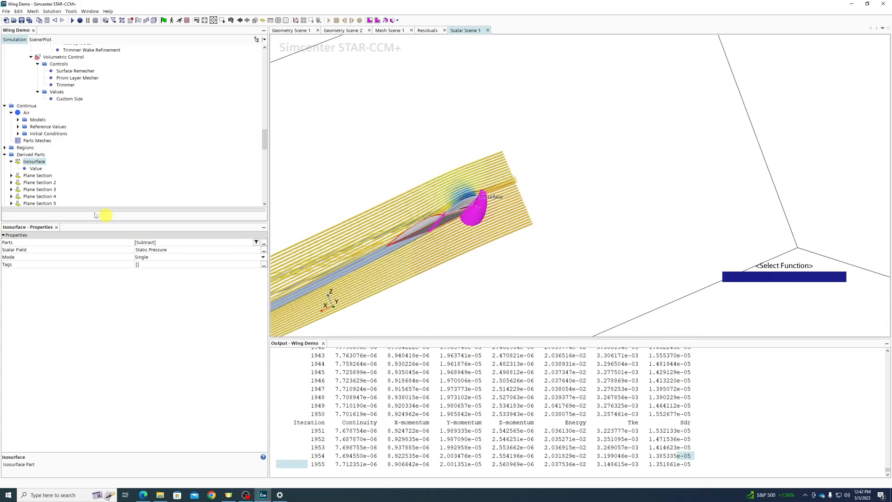
# Examine the 10 Pa isosurface close up at the leading and trailing edges and check the Streamline's point seed properties
pyautogui.click(36, 169)
pyautogui.scroll(5, 488, 203)
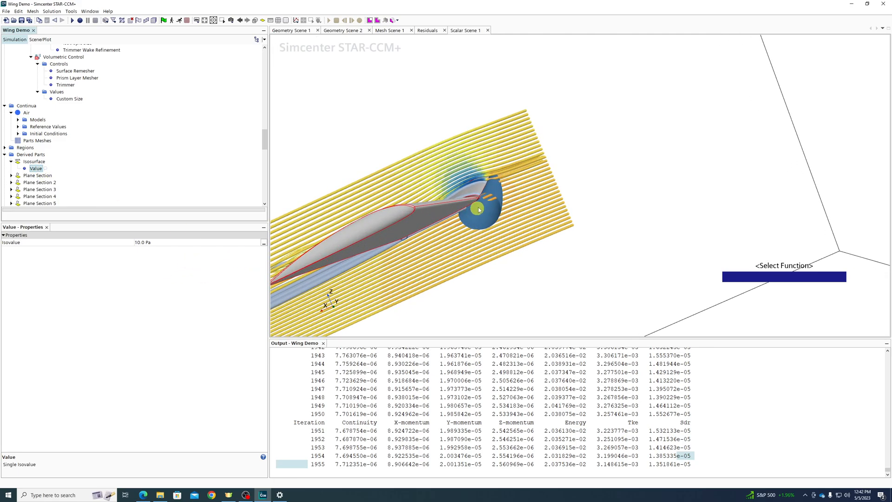
pyautogui.click(484, 233)
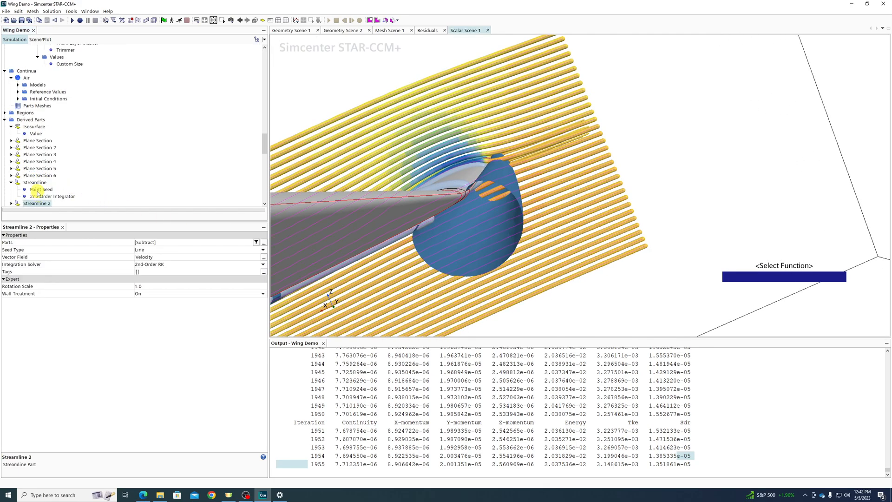
pyautogui.click(38, 190)
pyautogui.scroll(1, 60, 168)
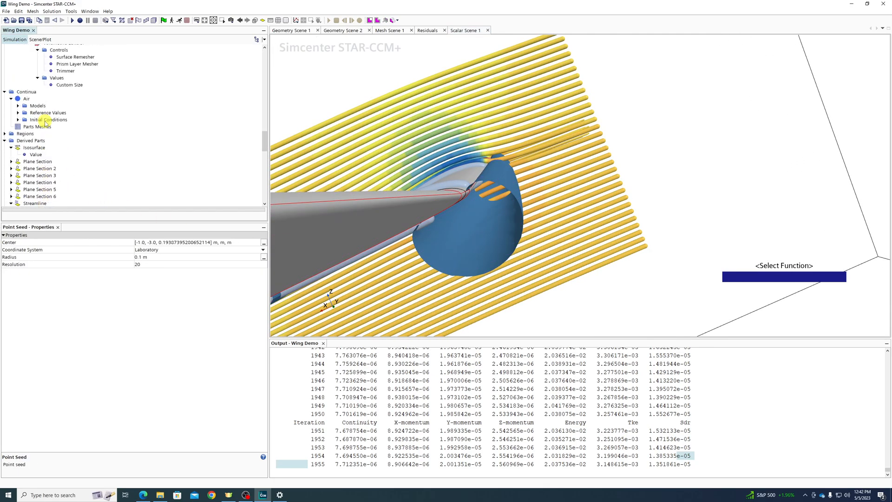
pyautogui.click(34, 154)
pyautogui.click(33, 148)
pyautogui.moveTo(724, 135); pyautogui.dragTo(740, 188)
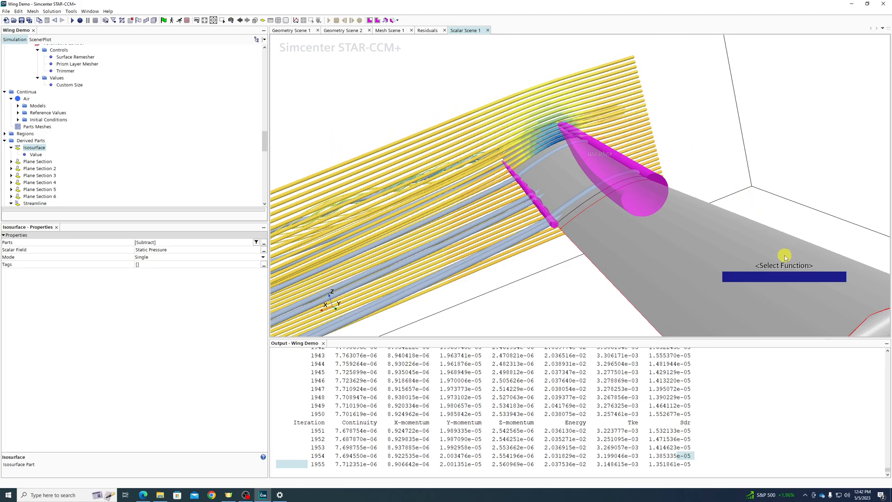
pyautogui.click(717, 164)
pyautogui.moveTo(717, 164); pyautogui.dragTo(714, 185)
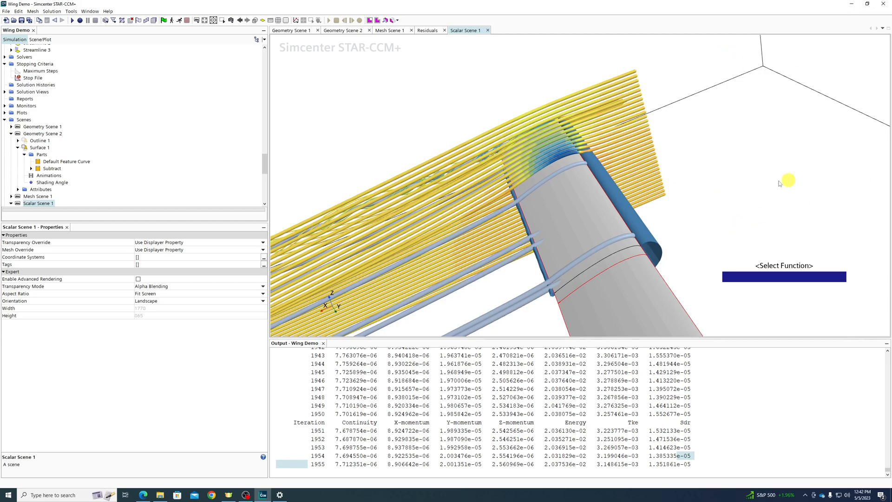
# Compare the isosurface with the line-seeded Streamline 2 along the wing, checking the point seed and isovalue properties
pyautogui.click(614, 200)
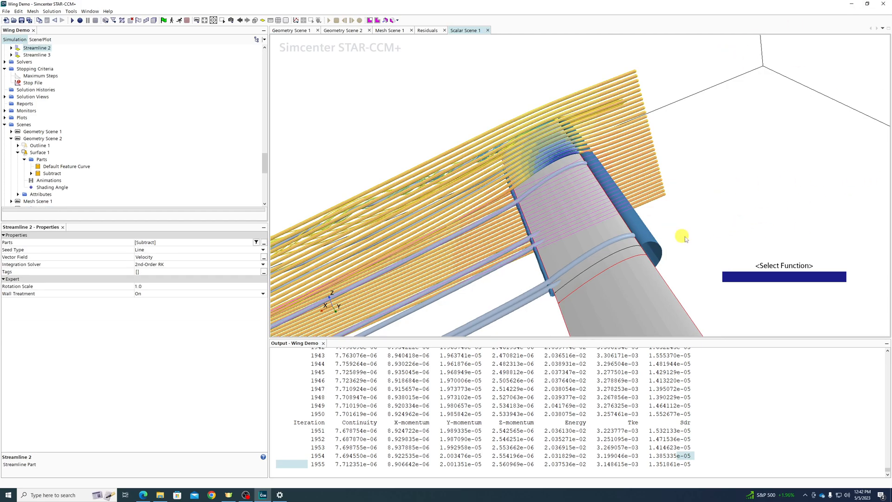
pyautogui.click(652, 254)
pyautogui.moveTo(652, 253); pyautogui.dragTo(692, 206)
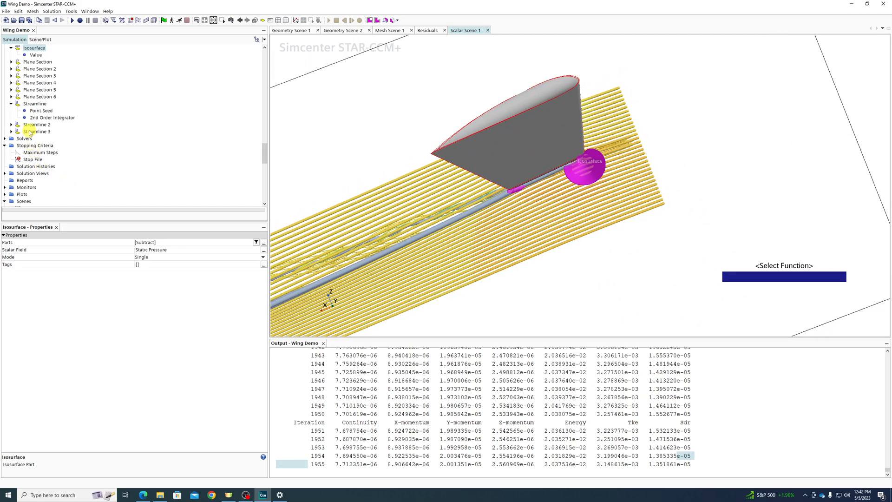
pyautogui.click(41, 111)
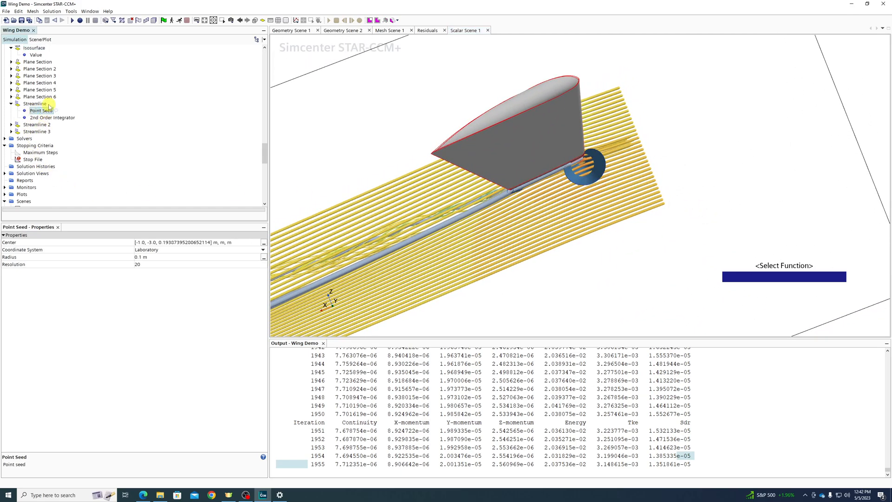
pyautogui.scroll(1, 47, 102)
pyautogui.click(36, 76)
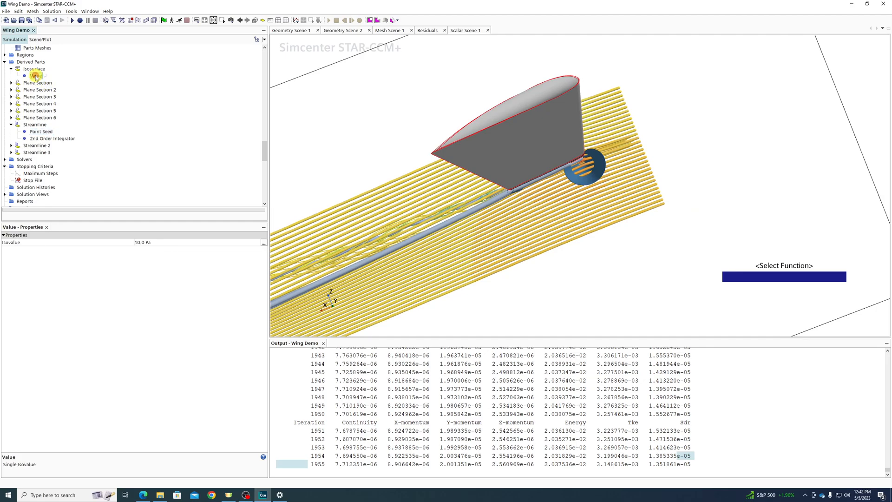
pyautogui.click(595, 172)
pyautogui.moveTo(596, 172); pyautogui.dragTo(644, 227)
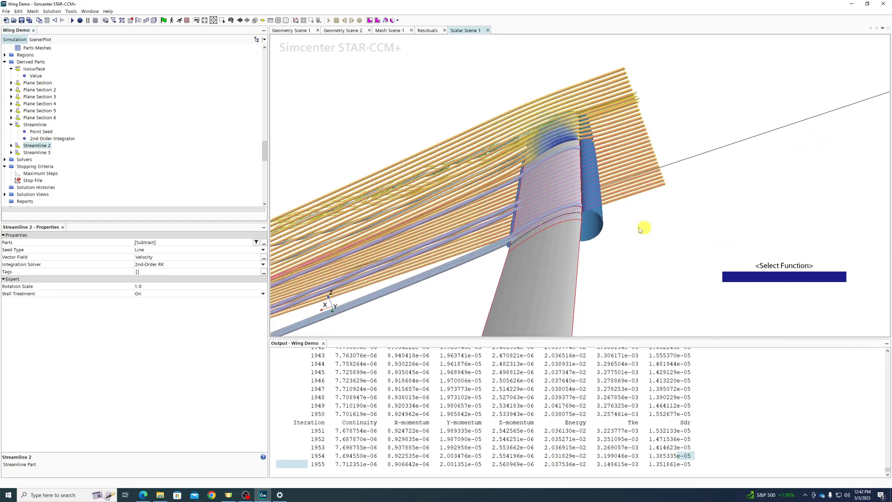
pyautogui.click(594, 212)
pyautogui.moveTo(757, 244); pyautogui.dragTo(793, 251)
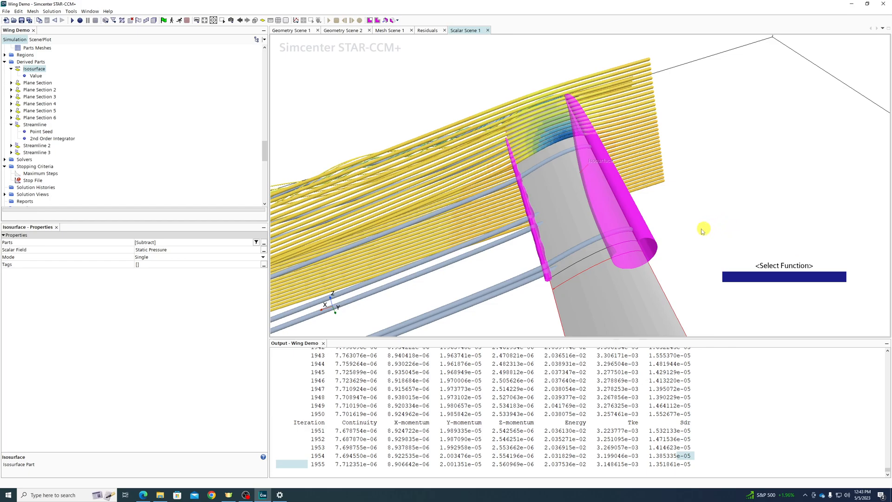
pyautogui.click(669, 212)
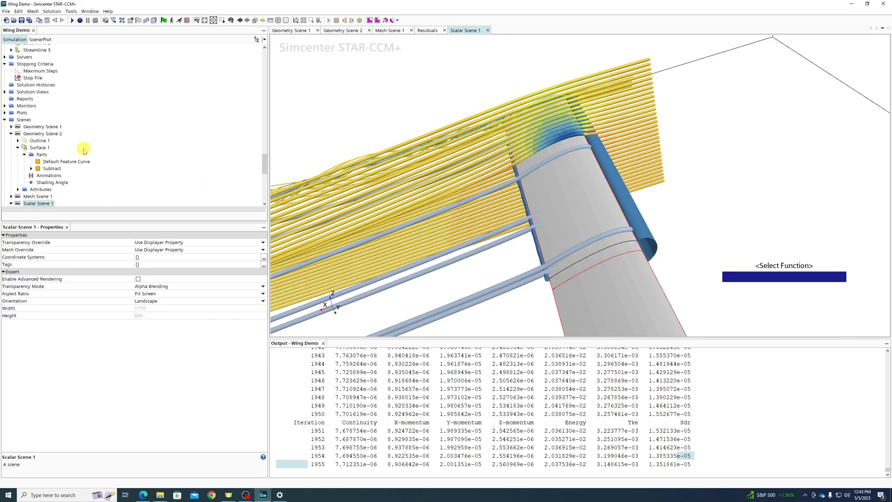
# Identify which streamline derived parts form the wing-tip vortex and the line-seeded sheet by selecting them in the scene
pyautogui.moveTo(688, 156); pyautogui.dragTo(696, 193)
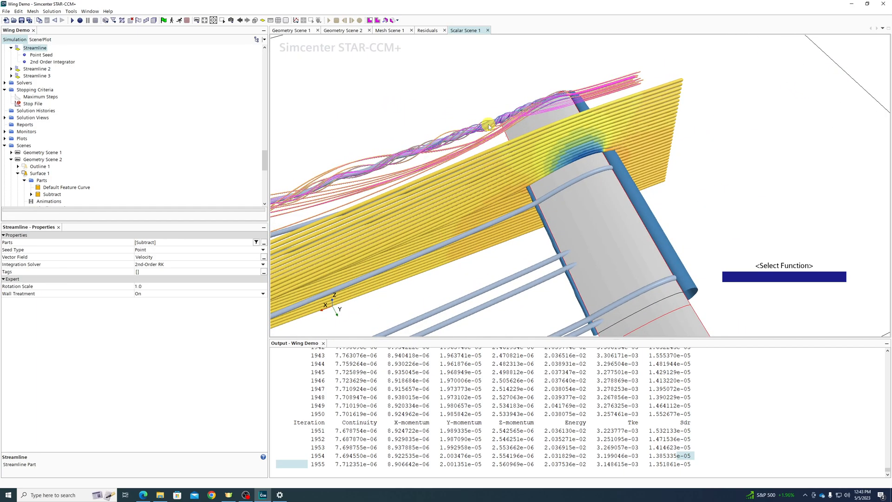
pyautogui.click(638, 125)
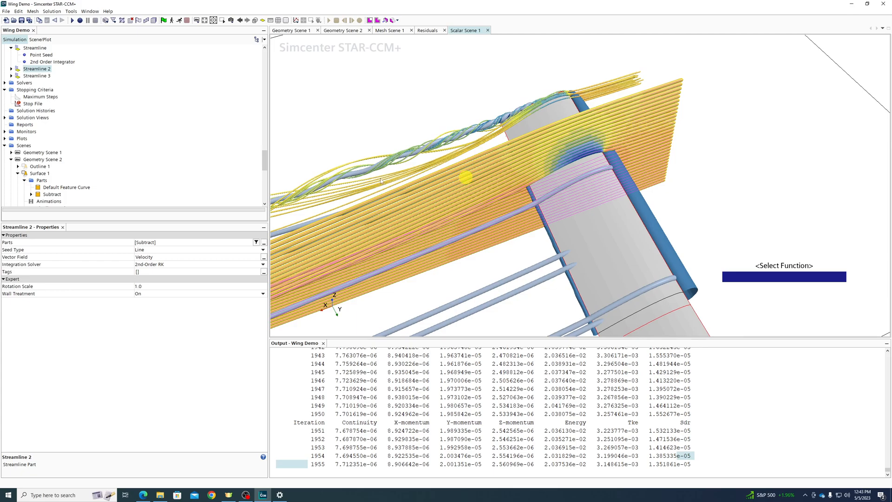
pyautogui.scroll(-7, 88, 167)
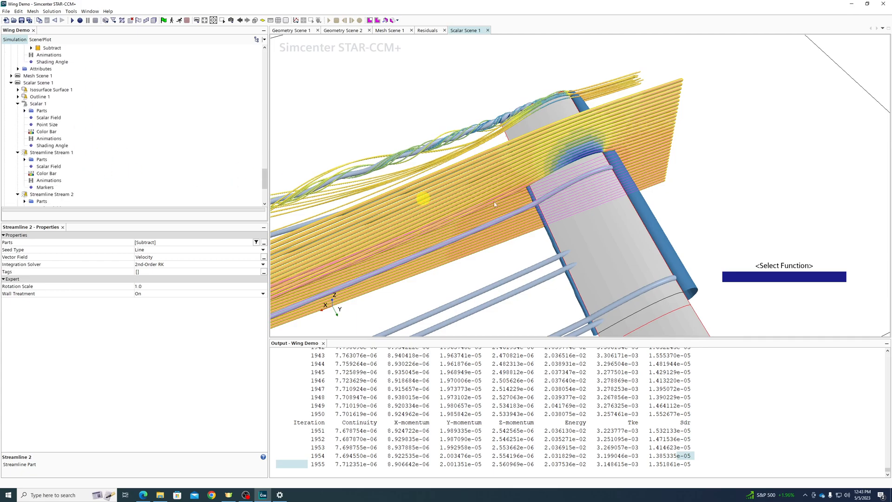
pyautogui.scroll(5, 636, 55)
pyautogui.click(625, 106)
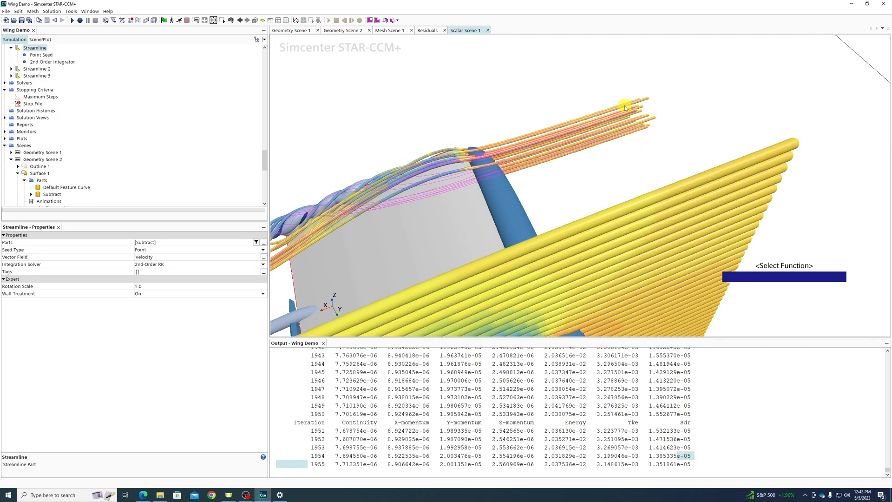
# Review the display properties of the Streamline Stream 1, 2 and 3 displayers in Scalar Scene 1
pyautogui.scroll(-4, 108, 159)
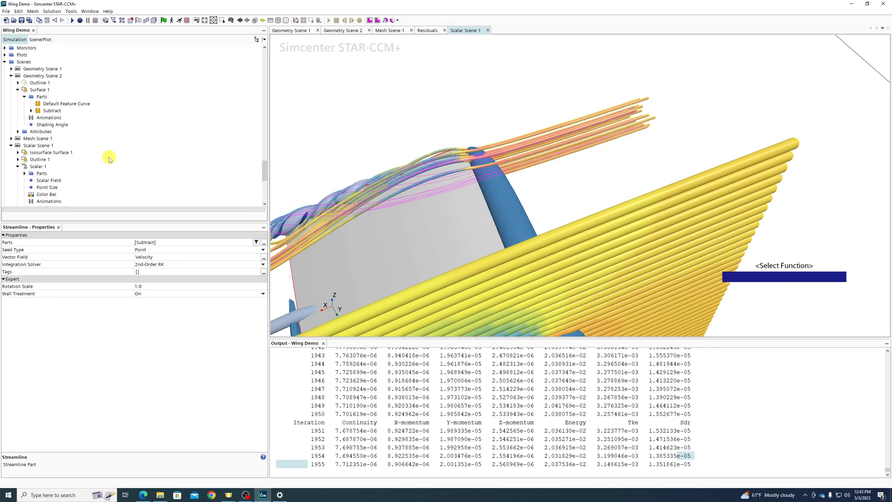
pyautogui.click(40, 153)
pyautogui.click(17, 167)
pyautogui.click(37, 172)
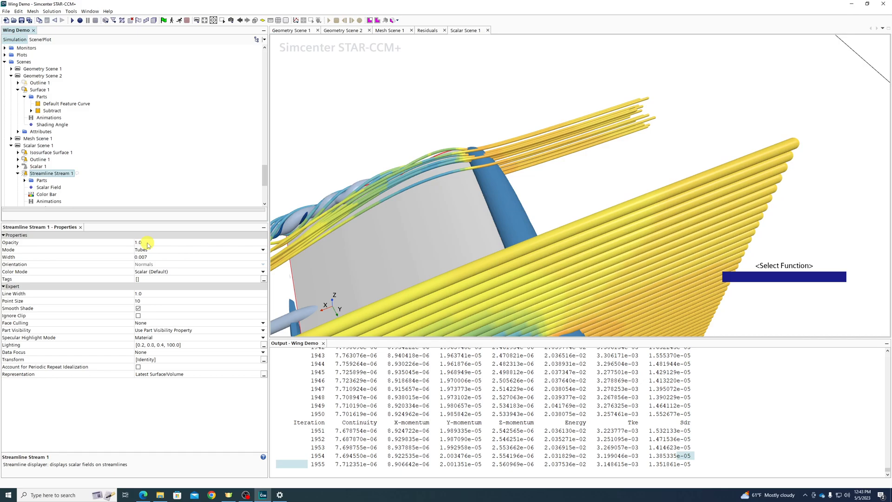
pyautogui.scroll(-3, 60, 148)
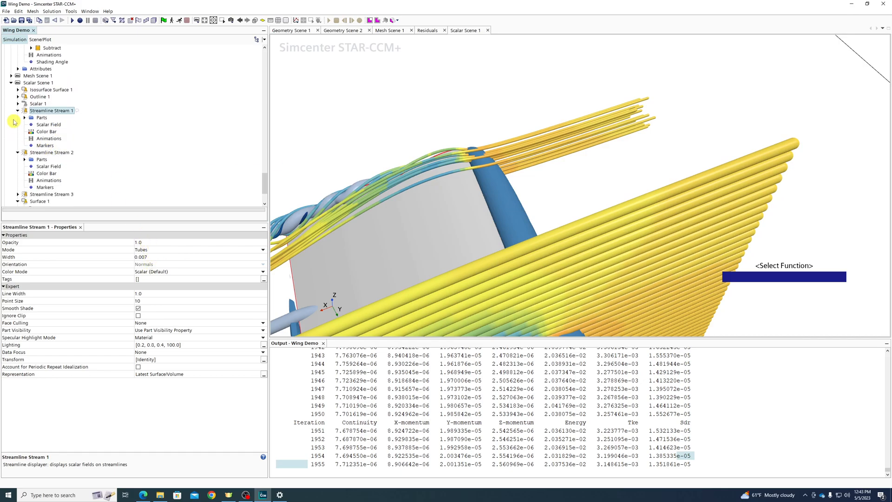
pyautogui.click(52, 153)
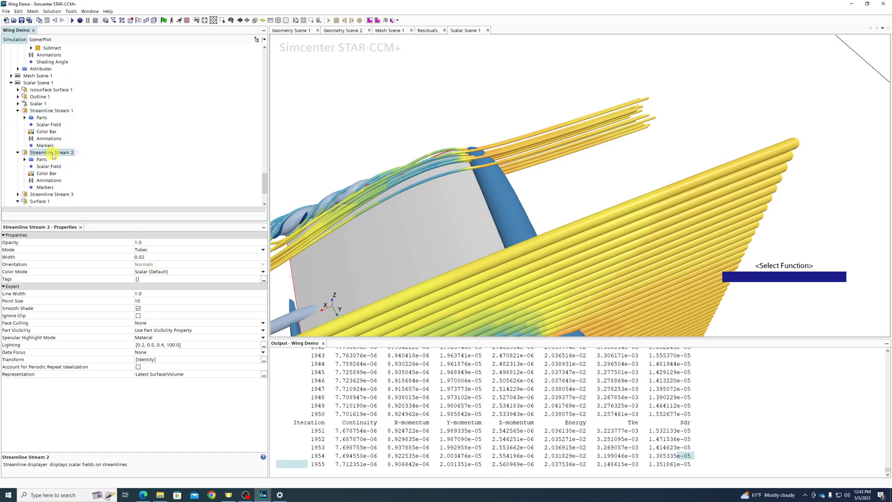
pyautogui.click(45, 194)
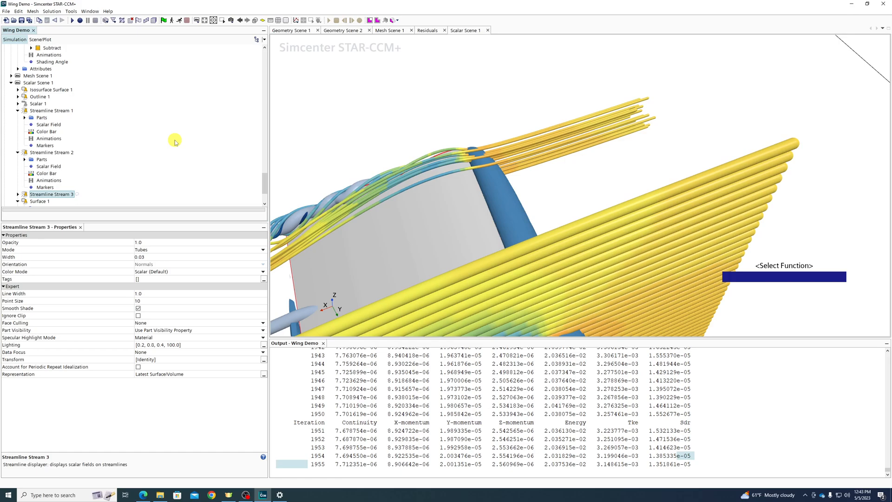
# Set the Streamline Stream 3 displayer's mode to Lines
pyautogui.click(151, 251)
pyautogui.click(152, 252)
pyautogui.click(153, 259)
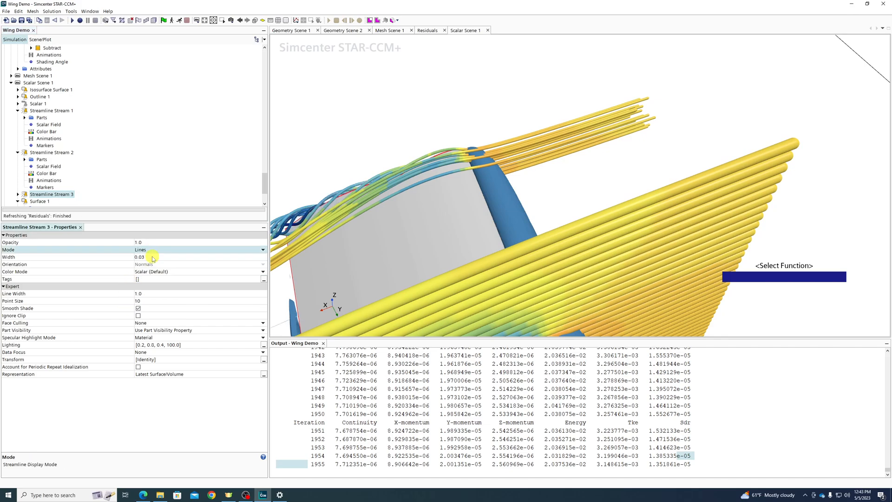
pyautogui.click(43, 194)
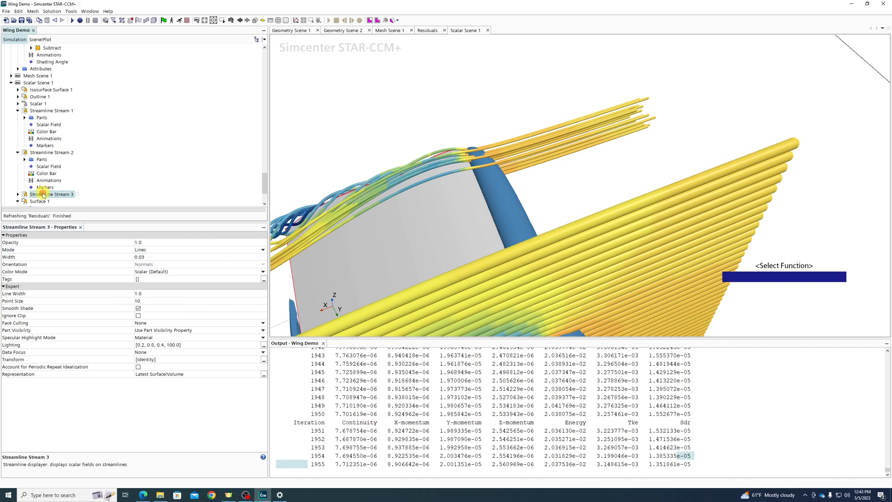
# Set the mode of the Streamline Stream 1 and Streamline Stream 2 displayers to Lines and inspect them around the wing tip
pyautogui.click(49, 152)
pyautogui.click(52, 112)
pyautogui.keyDown('ctrl'); pyautogui.click(50, 153); pyautogui.keyUp('ctrl')
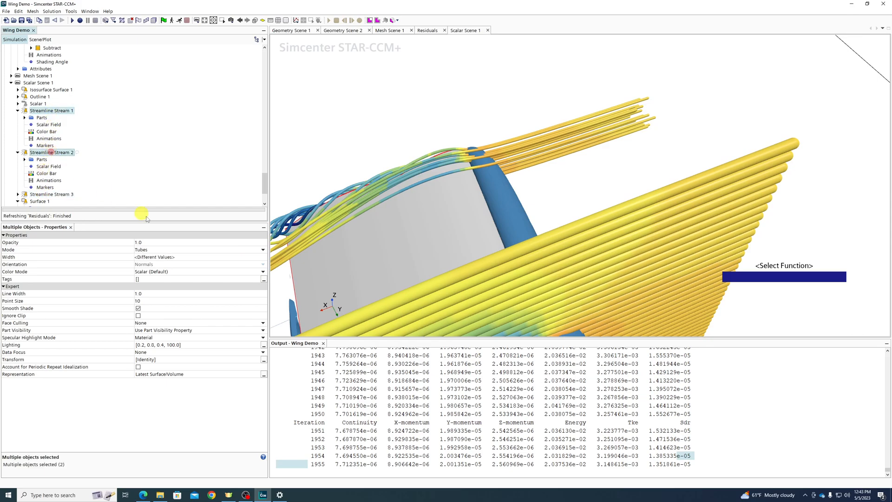
pyautogui.click(144, 250)
pyautogui.click(151, 258)
pyautogui.moveTo(620, 173); pyautogui.dragTo(617, 74)
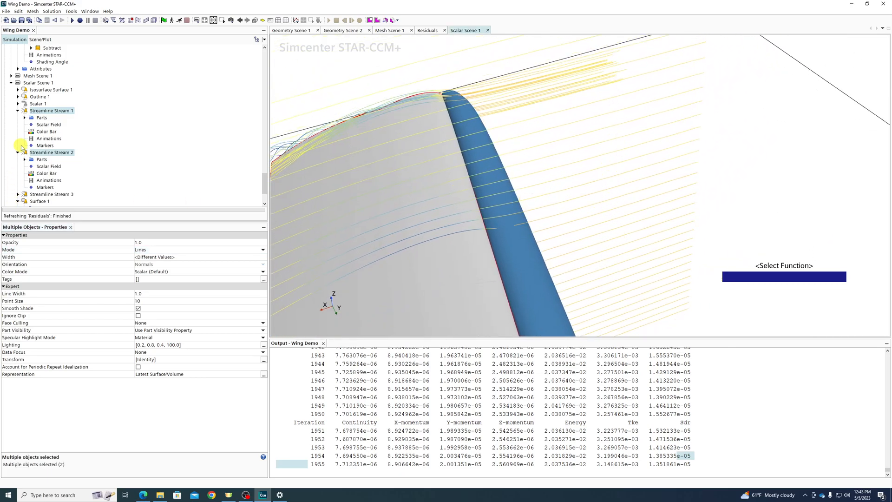
# Set the mode of the Streamline Stream 1 and 2 displayers to Tubes and inspect the streamlines over the wing
pyautogui.click(143, 250)
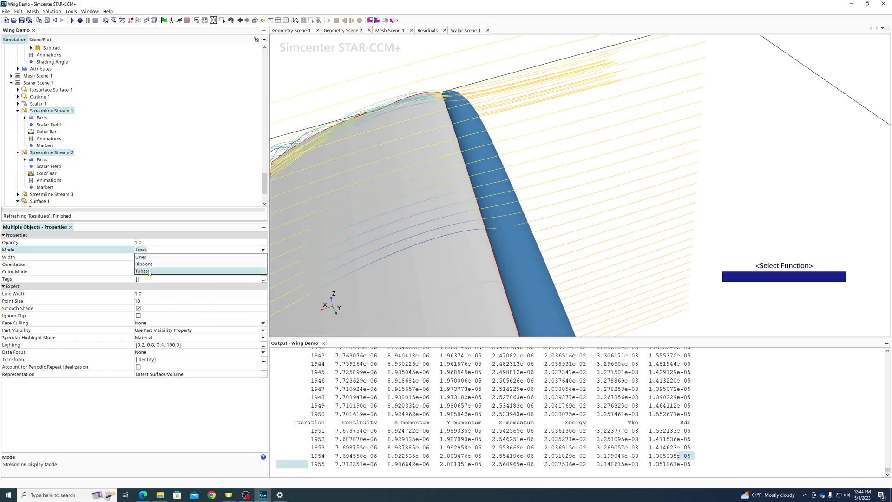
pyautogui.click(148, 264)
pyautogui.moveTo(664, 210); pyautogui.dragTo(599, 125)
pyautogui.click(598, 126)
pyautogui.moveTo(721, 143); pyautogui.dragTo(535, 278)
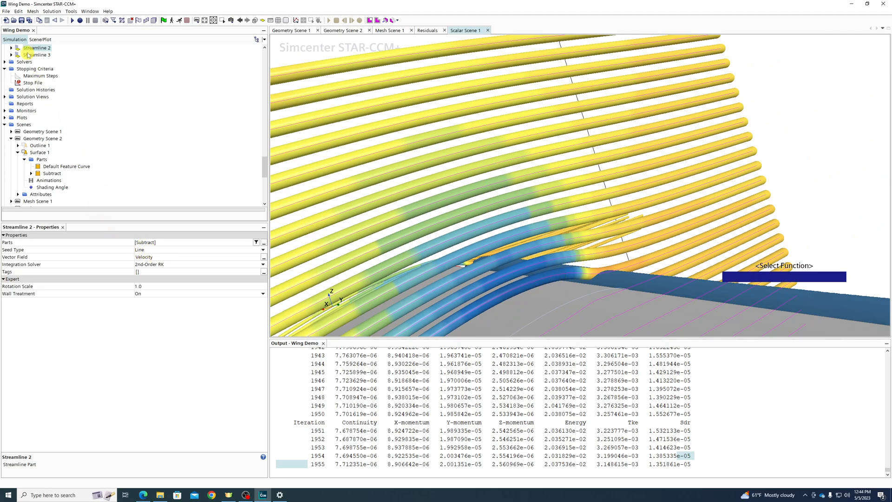
# Set the width of the Streamline Stream 1, 2 and 3 displayers to 0.15 and look at the streamlines around the wing
pyautogui.scroll(-6, 38, 141)
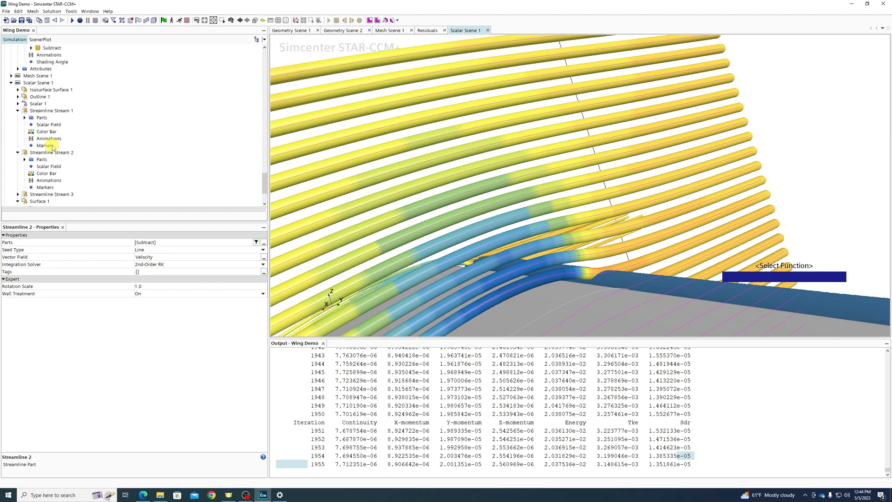
pyautogui.click(50, 110)
pyautogui.keyDown('ctrl'); pyautogui.click(59, 153); pyautogui.keyUp('ctrl')
pyautogui.keyDown('ctrl'); pyautogui.click(49, 195); pyautogui.keyUp('ctrl')
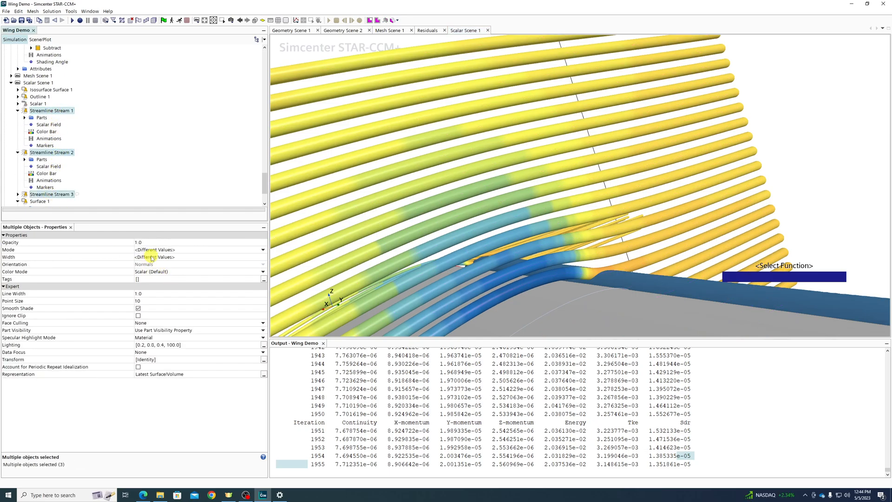
pyautogui.click(154, 258)
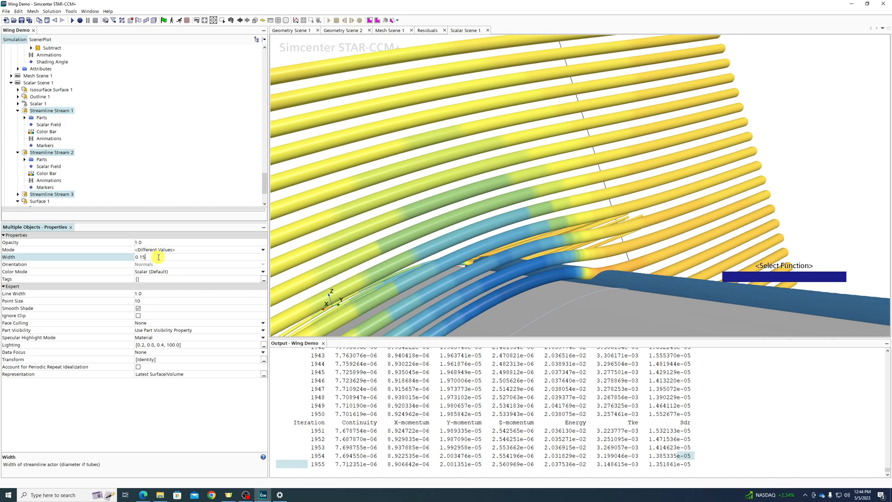
pyautogui.press('Return')
pyautogui.moveTo(574, 205); pyautogui.dragTo(482, 287)
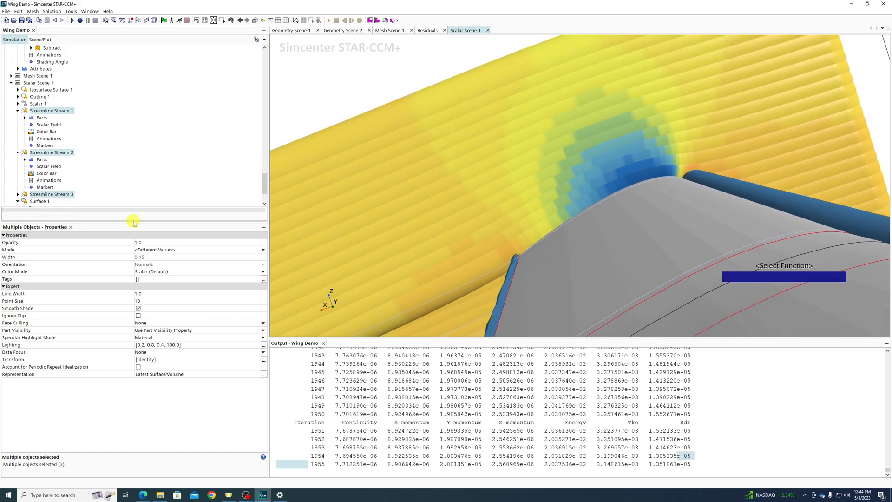
# Set the width of all three streamline displayers to 0.007 and inspect the streamlines at the wing tip
pyautogui.click(150, 258)
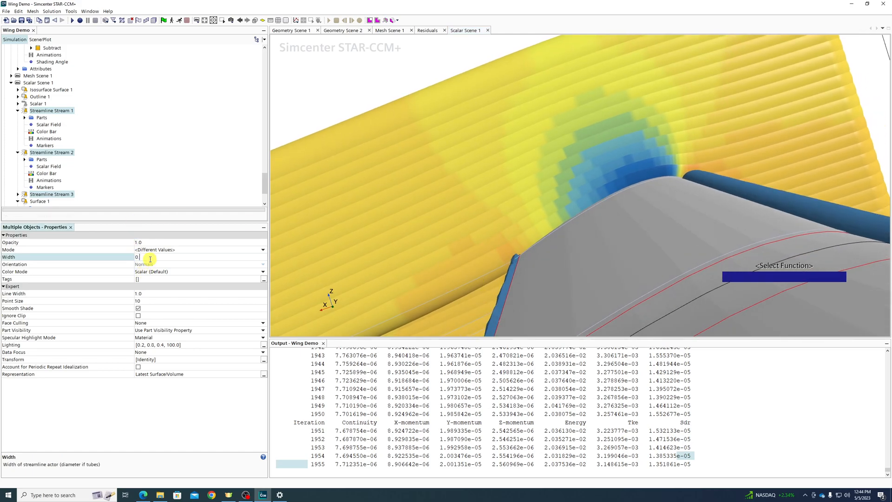
pyautogui.press('Return')
pyautogui.moveTo(521, 55); pyautogui.dragTo(588, 80)
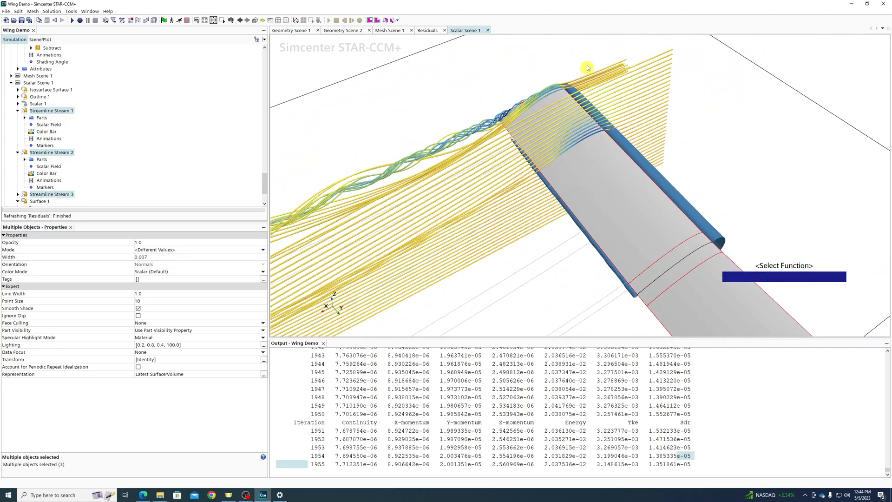
pyautogui.scroll(5, 588, 80)
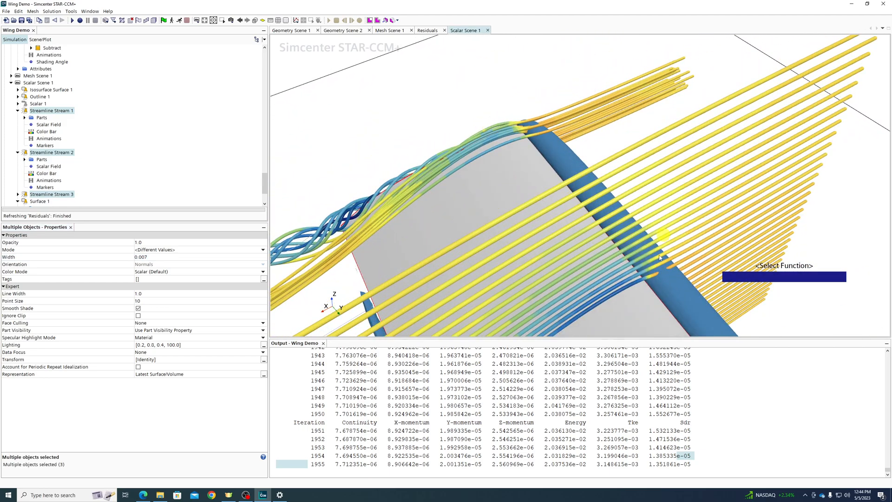
pyautogui.moveTo(334, 182); pyautogui.dragTo(372, 166)
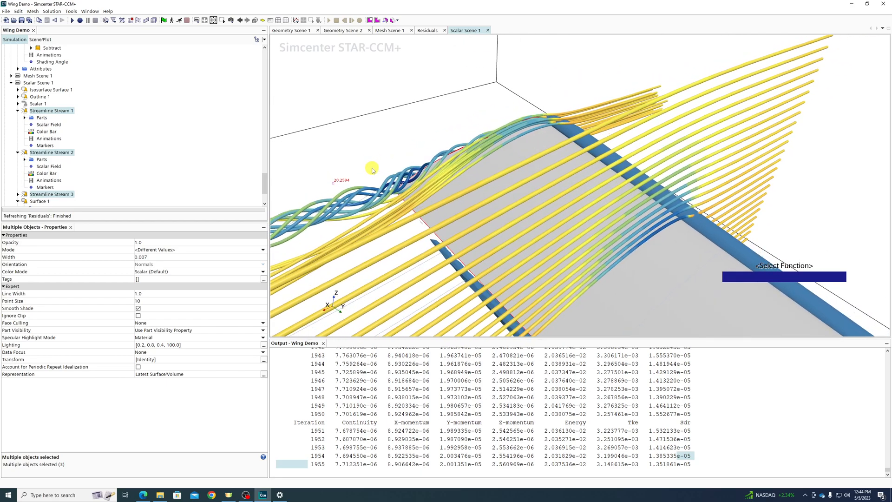
# Set the Streamline Stream 3 displayer's mode to Ribbons and look into the wing-tip vortex core
pyautogui.click(49, 112)
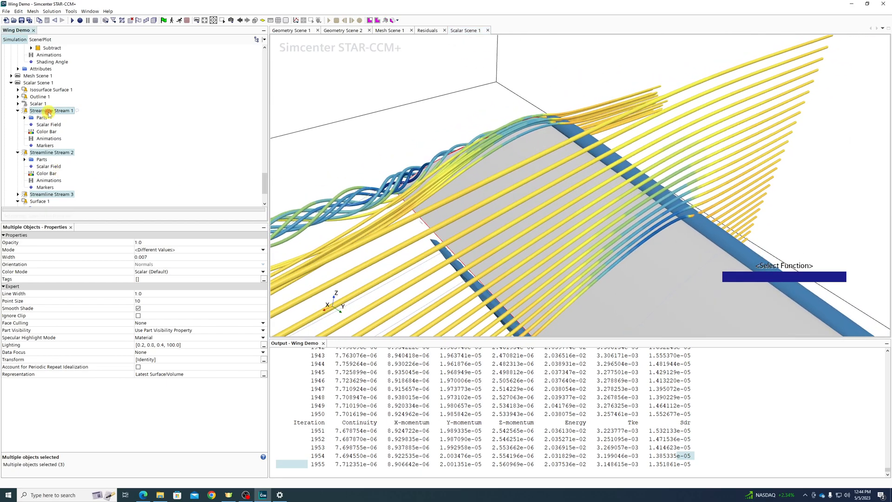
pyautogui.click(53, 154)
pyautogui.click(51, 195)
pyautogui.click(155, 251)
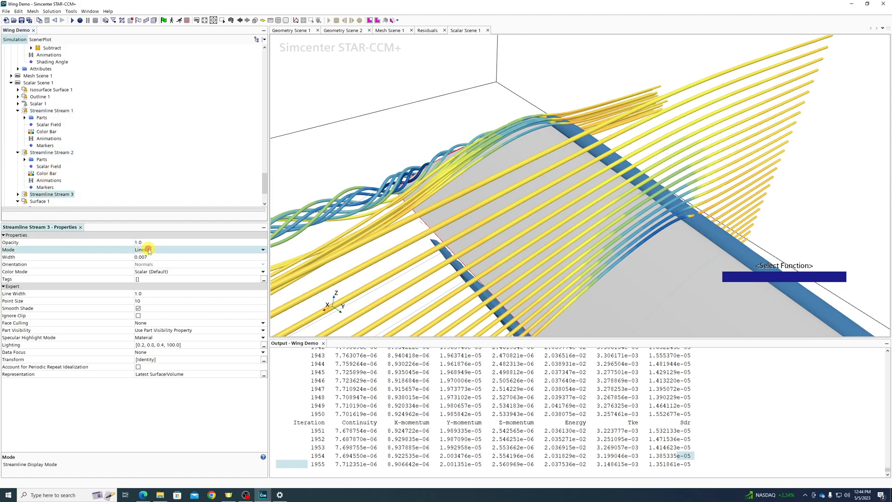
pyautogui.click(149, 251)
pyautogui.click(151, 270)
pyautogui.scroll(3, 353, 199)
pyautogui.moveTo(346, 199); pyautogui.dragTo(510, 183)
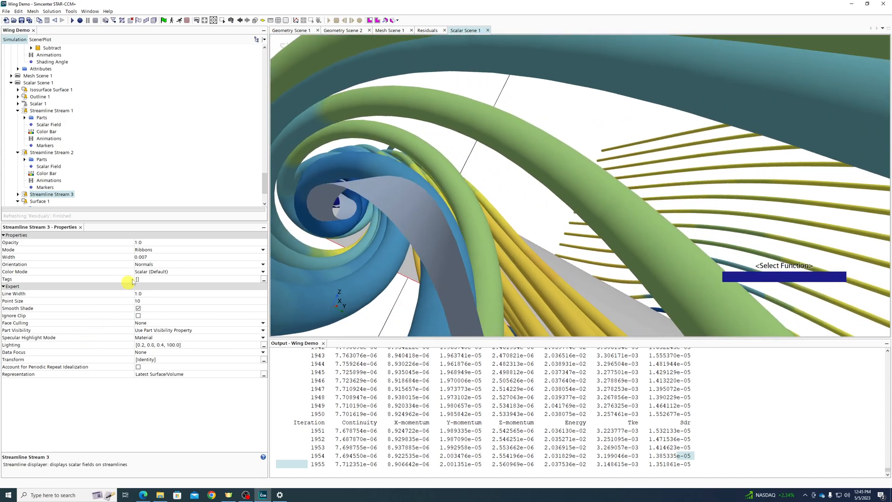
# Compare the Tubes mode with the Ribbons mode on Streamline Stream 3, ending on Ribbons
pyautogui.click(150, 249)
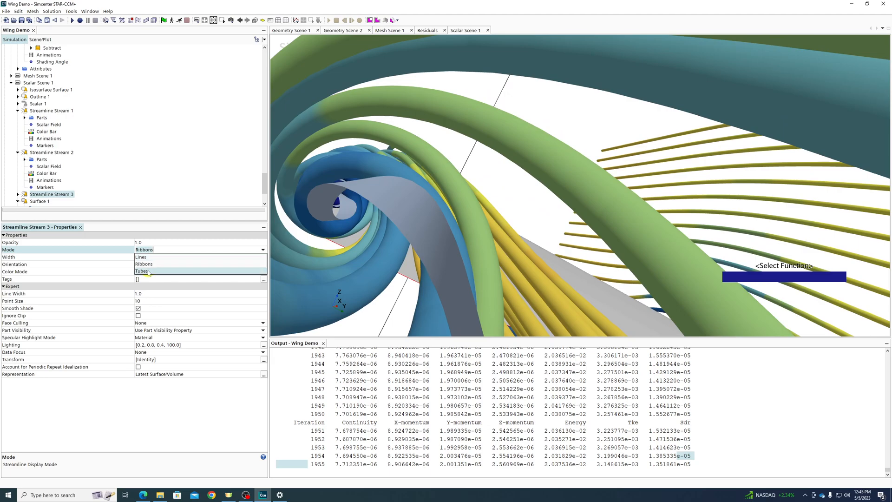
pyautogui.click(142, 271)
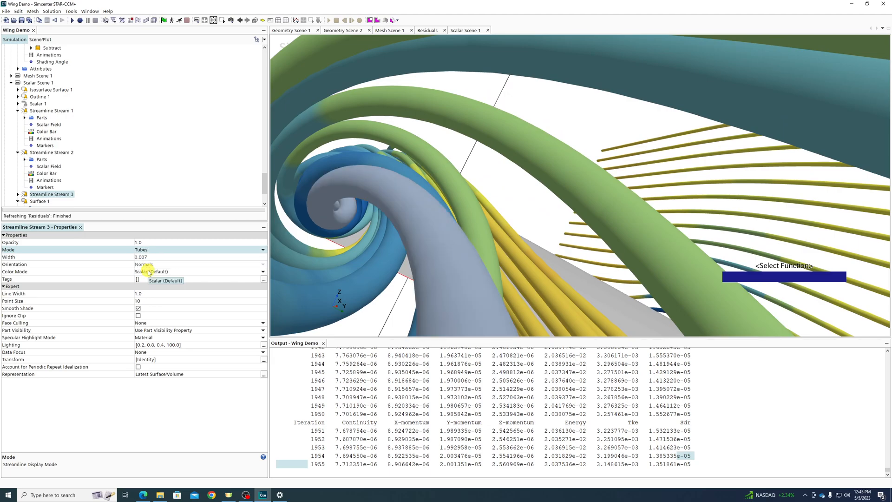
pyautogui.click(150, 249)
pyautogui.click(141, 264)
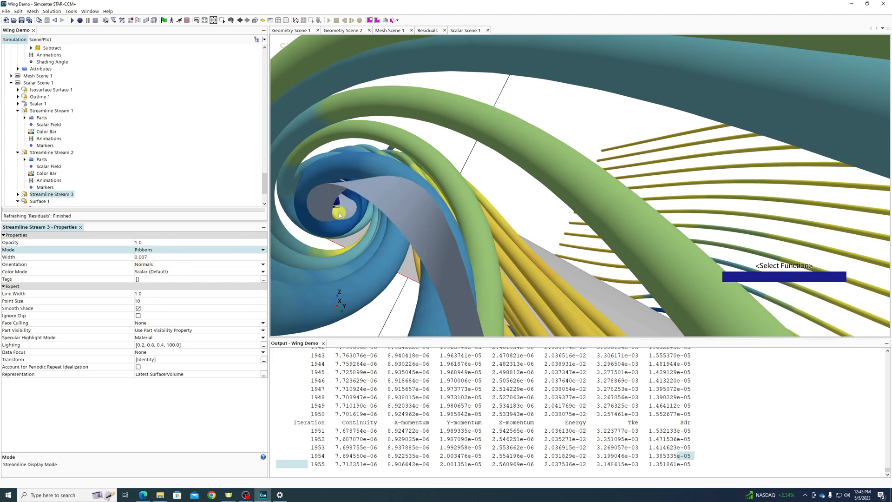
# Examine how the Streamline Stream 3 ribbons twist through the wing-tip vortex, from its core out to the whole wing
pyautogui.moveTo(340, 214); pyautogui.dragTo(338, 191)
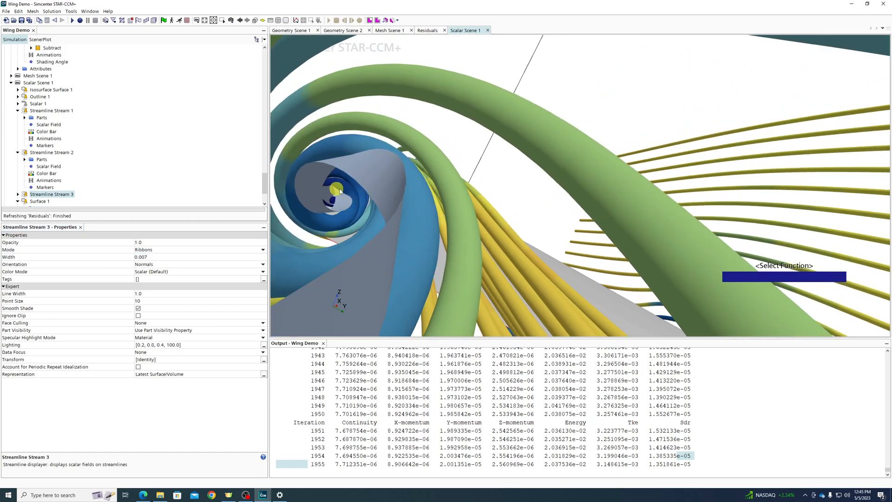
pyautogui.scroll(-2, 313, 182)
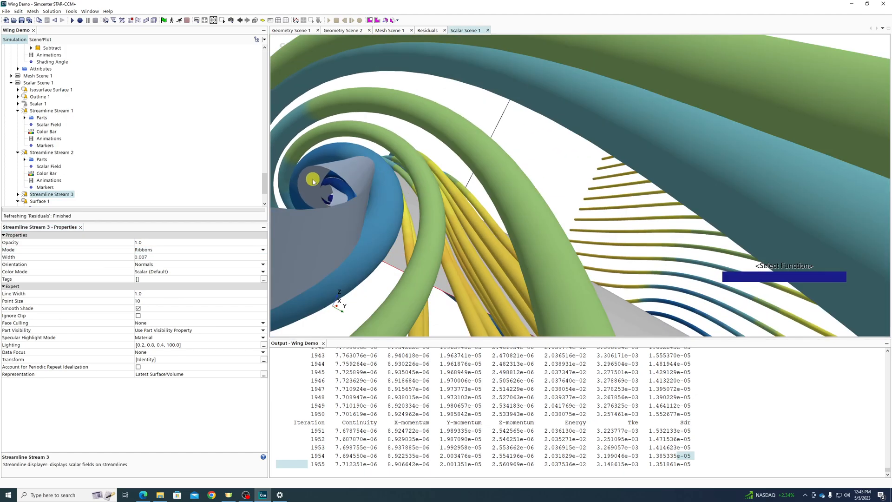
pyautogui.scroll(3, 383, 160)
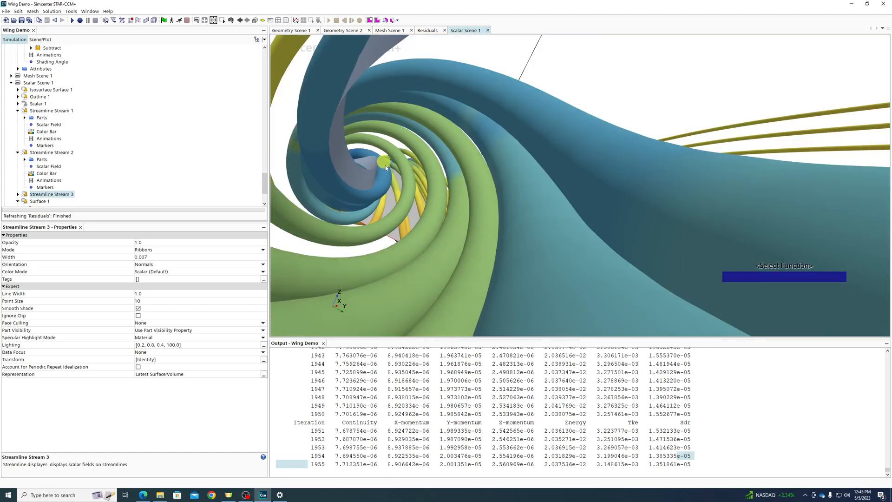
pyautogui.scroll(-2, 485, 192)
pyautogui.moveTo(489, 208); pyautogui.dragTo(420, 223)
pyautogui.scroll(-6, 419, 223)
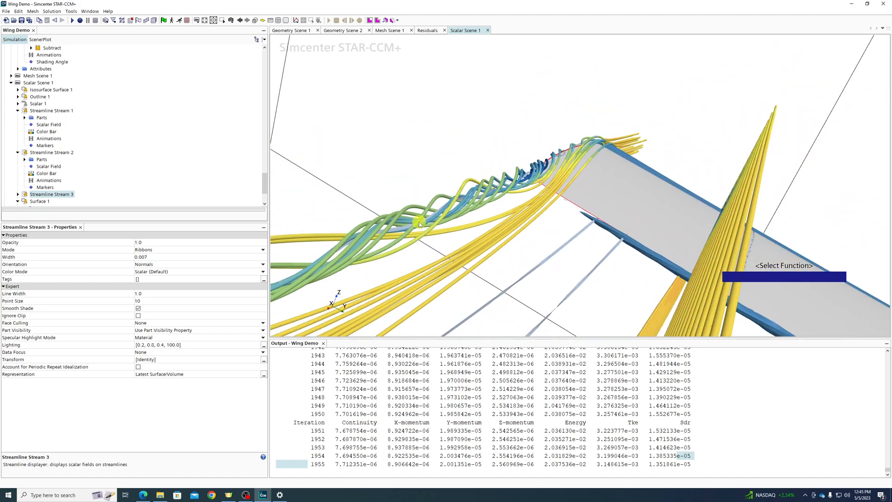
pyautogui.scroll(-3, 420, 225)
pyautogui.moveTo(484, 236); pyautogui.dragTo(629, 210)
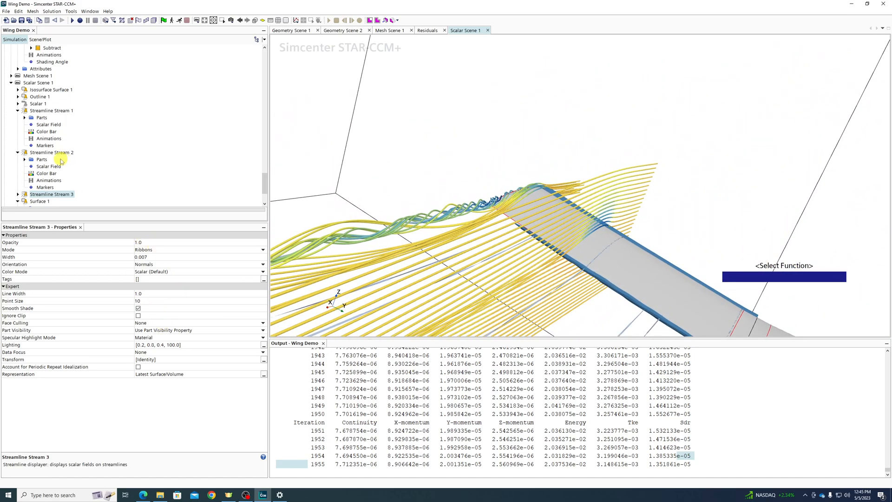
# Examine the combined streamlines from several sides, comparing the tip vortex, the line-seeded sheet and the wake behind the wing
pyautogui.moveTo(631, 174); pyautogui.dragTo(537, 230)
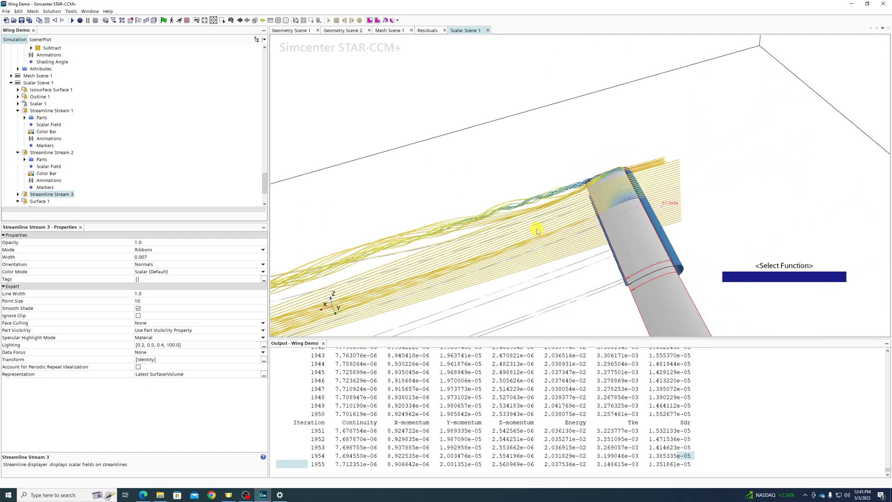
pyautogui.moveTo(585, 207); pyautogui.dragTo(523, 164)
pyautogui.scroll(-8, 750, 130)
pyautogui.scroll(8, 697, 144)
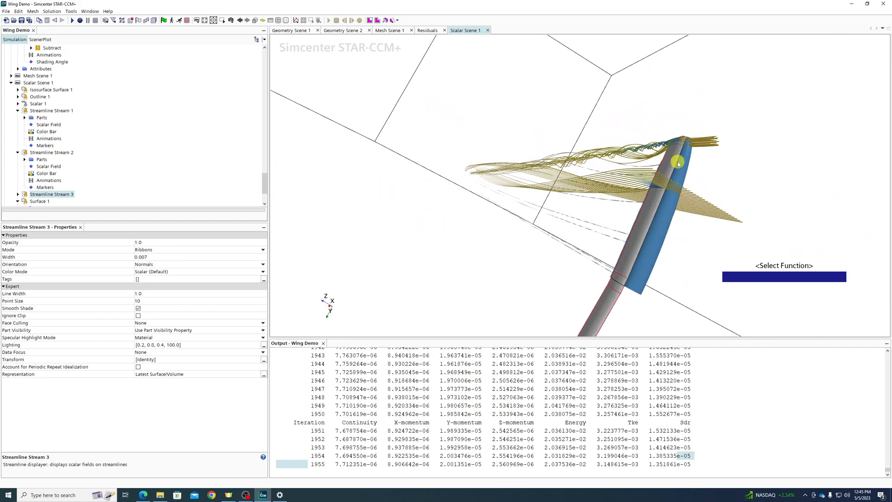
pyautogui.click(681, 159)
pyautogui.moveTo(694, 159); pyautogui.dragTo(721, 98)
pyautogui.click(720, 96)
pyautogui.scroll(3, 747, 212)
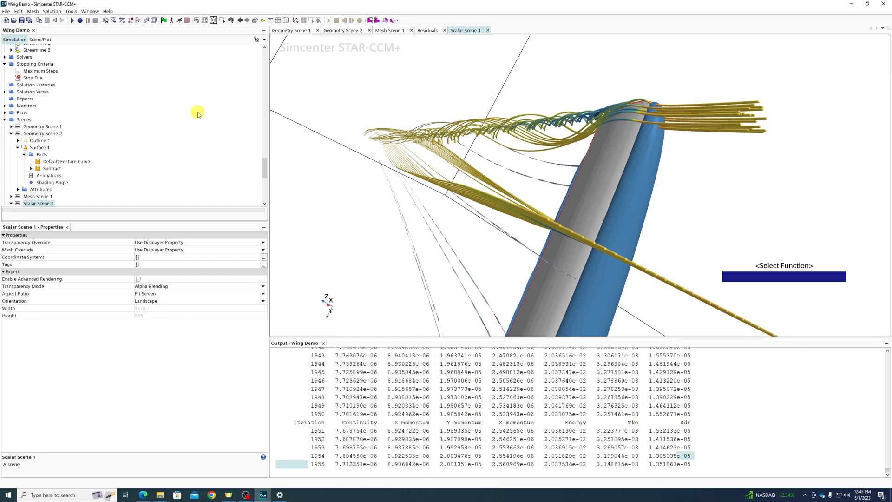
pyautogui.moveTo(719, 141); pyautogui.dragTo(716, 254)
pyautogui.scroll(3, 731, 240)
pyautogui.scroll(4, 654, 158)
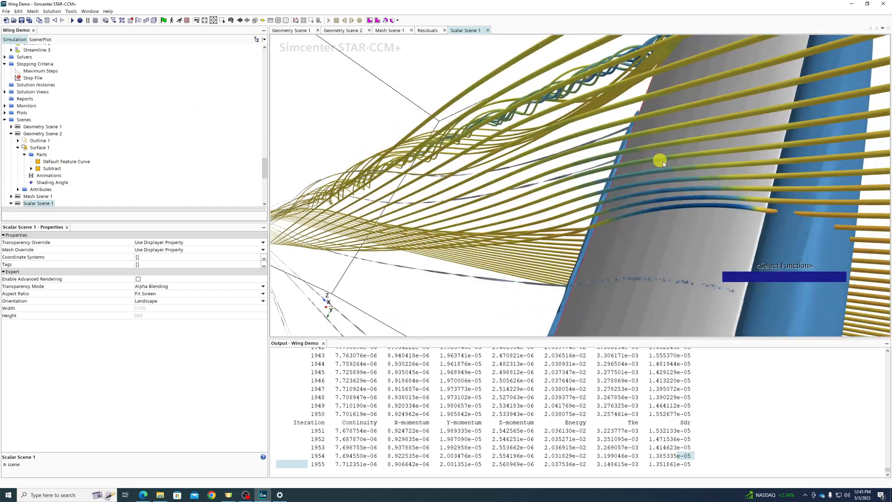
pyautogui.scroll(-4, 654, 158)
pyautogui.scroll(-2, 616, 200)
pyautogui.moveTo(795, 194); pyautogui.dragTo(783, 210)
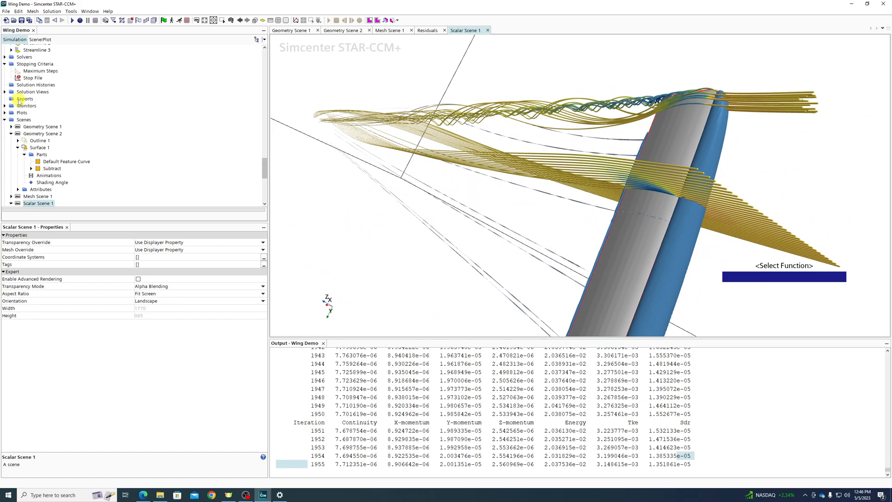
# Review the origin and normal properties of the Plane Section 4 derived part
pyautogui.scroll(4, 18, 101)
pyautogui.scroll(4, 11, 147)
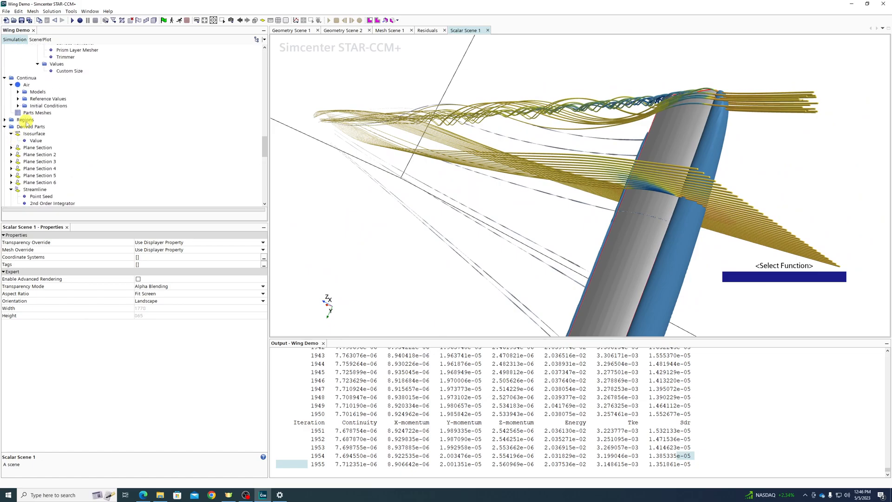
pyautogui.click(33, 168)
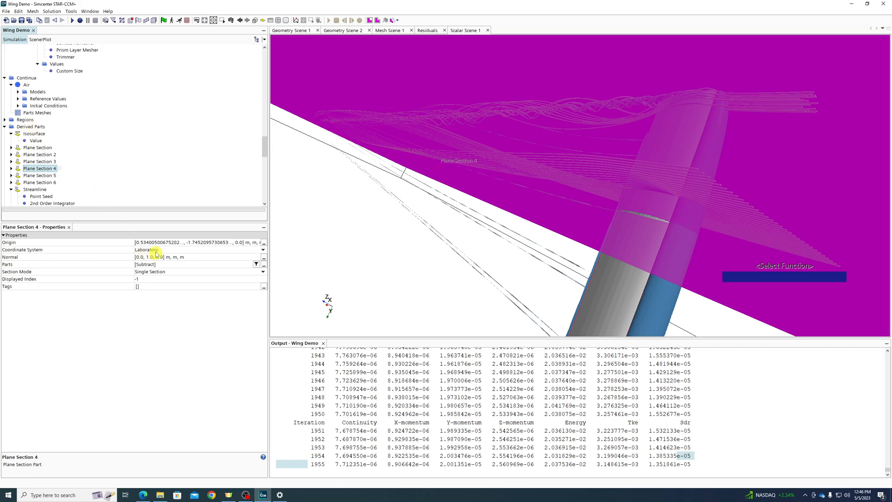
# Start a constrained plane section on Subtract and move its plane along X to about 0.49 m, at the wing
pyautogui.rightClick(33, 128)
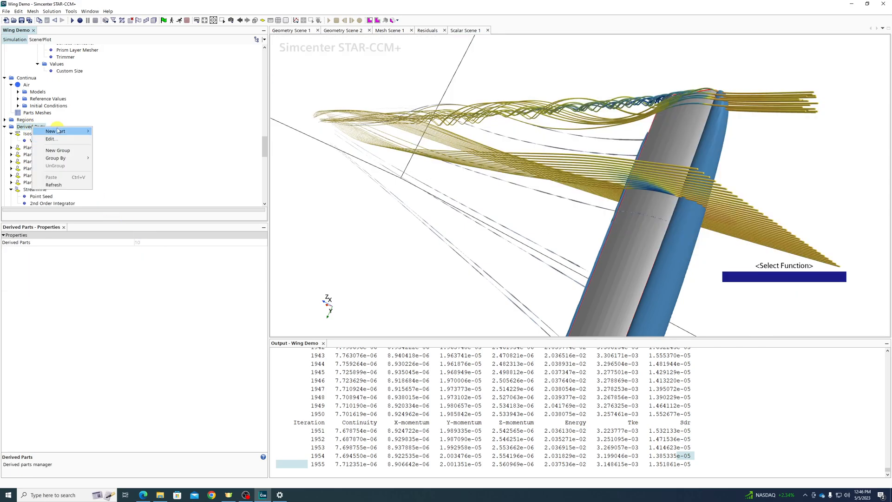
pyautogui.moveTo(69, 131)
pyautogui.moveTo(113, 156)
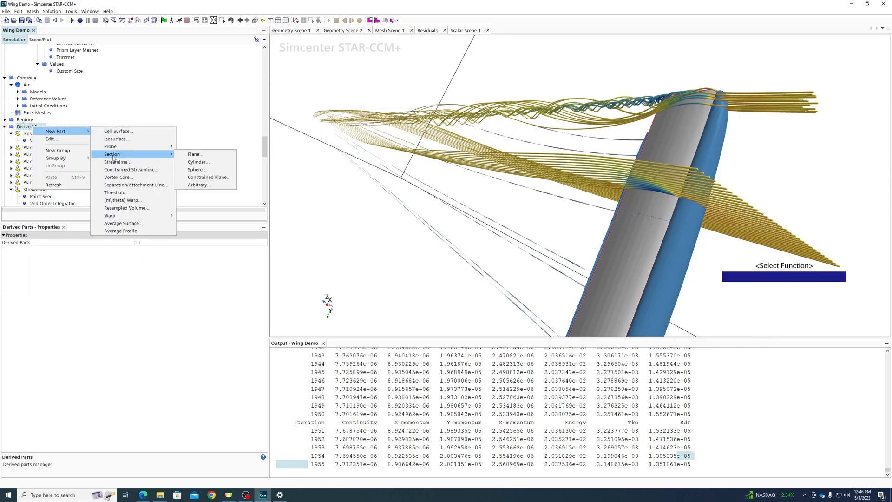
pyautogui.click(223, 178)
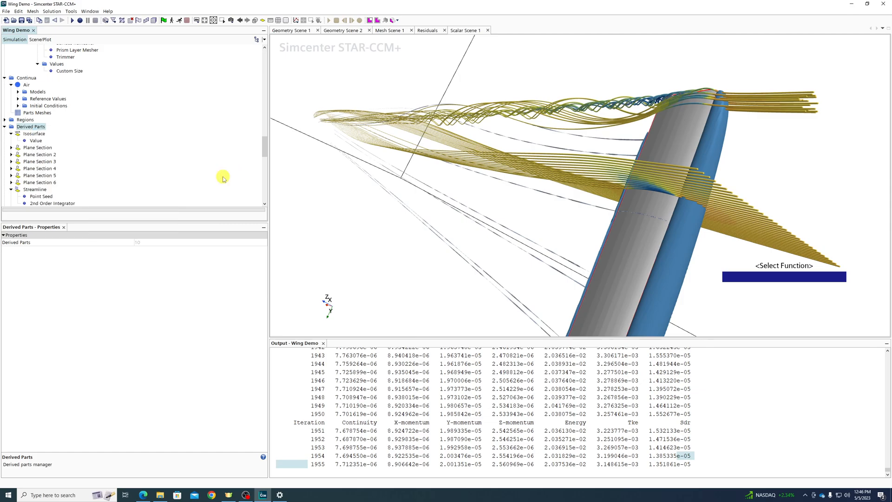
pyautogui.moveTo(699, 213); pyautogui.dragTo(806, 168)
pyautogui.scroll(-12, 805, 167)
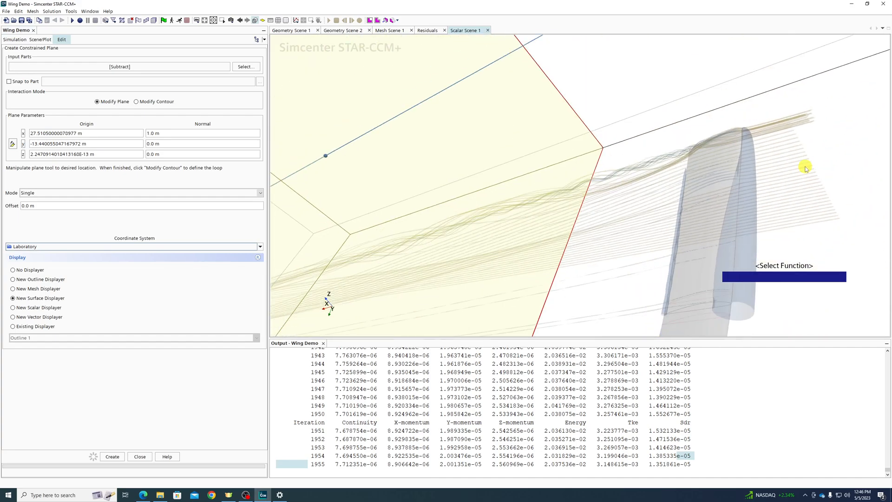
pyautogui.moveTo(592, 288); pyautogui.dragTo(626, 288)
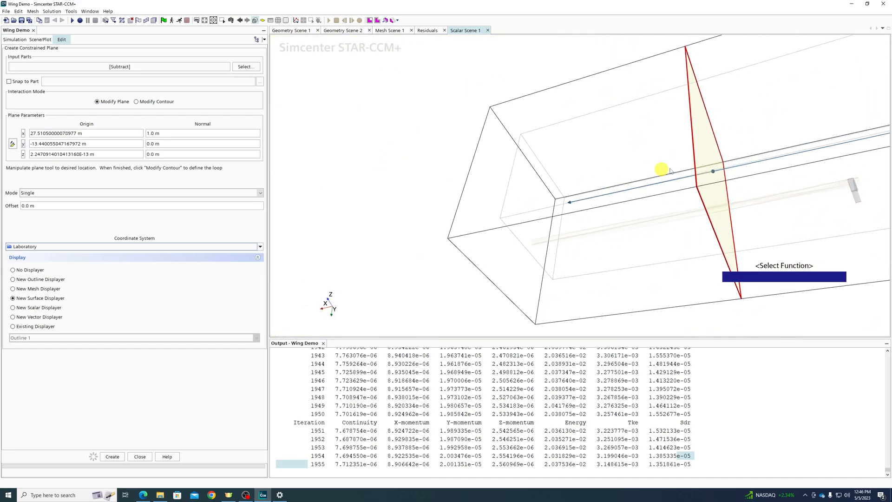
pyautogui.moveTo(697, 166); pyautogui.dragTo(859, 177)
pyautogui.moveTo(803, 225); pyautogui.dragTo(789, 223)
pyautogui.moveTo(828, 165); pyautogui.dragTo(822, 168)
pyautogui.moveTo(765, 198); pyautogui.dragTo(814, 196)
pyautogui.moveTo(617, 165); pyautogui.dragTo(692, 187)
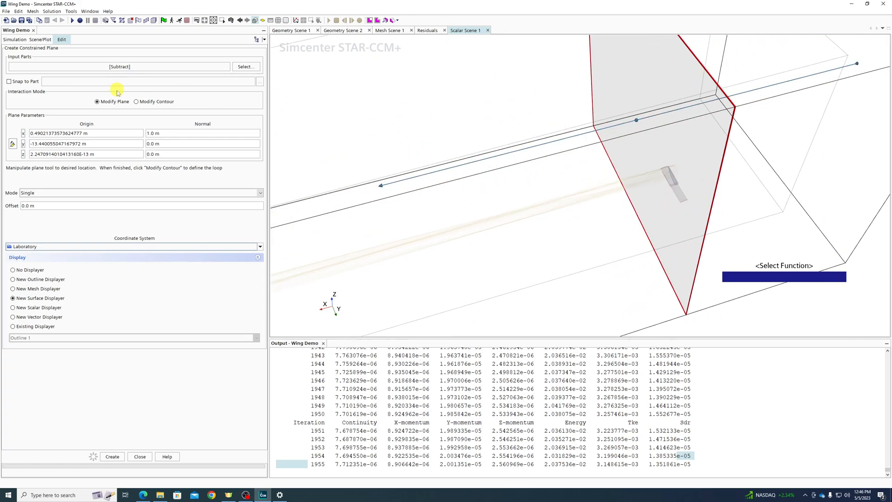
# Outline a four-point contour around the wing on the constrained plane and create the section with a new surface displayer
pyautogui.click(137, 102)
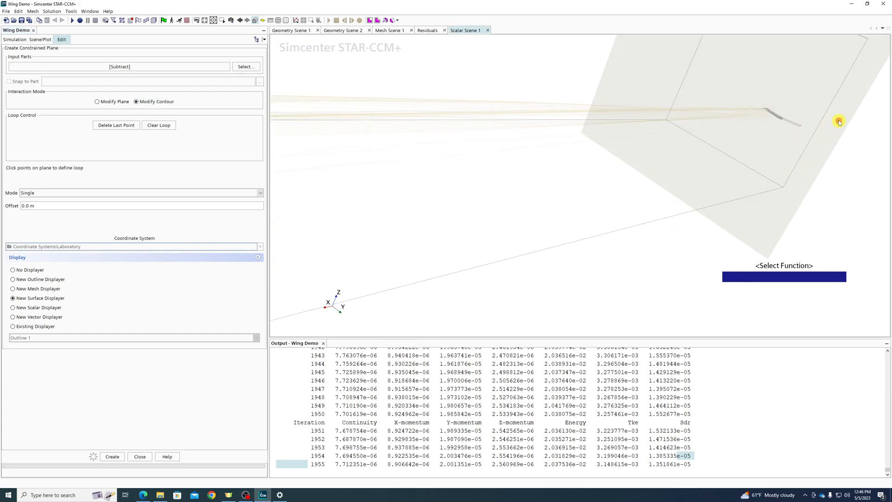
pyautogui.click(809, 161)
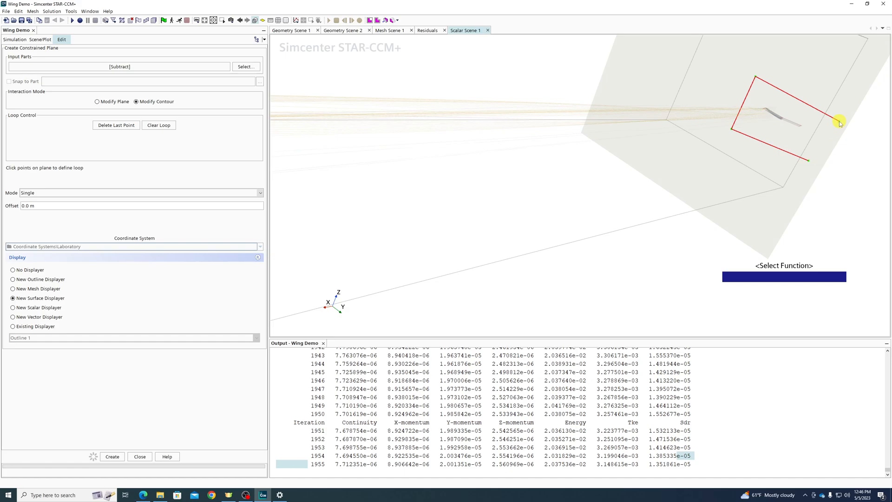
pyautogui.scroll(8, 838, 238)
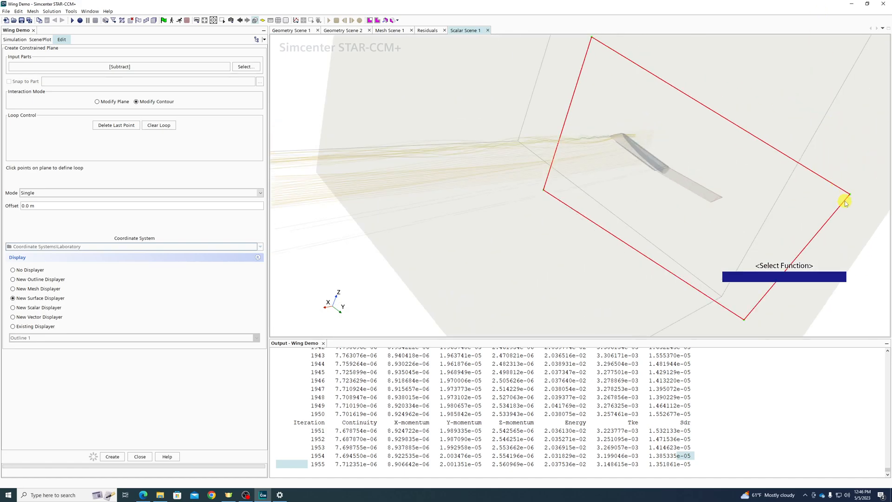
pyautogui.scroll(-3, 832, 181)
pyautogui.scroll(3, 852, 151)
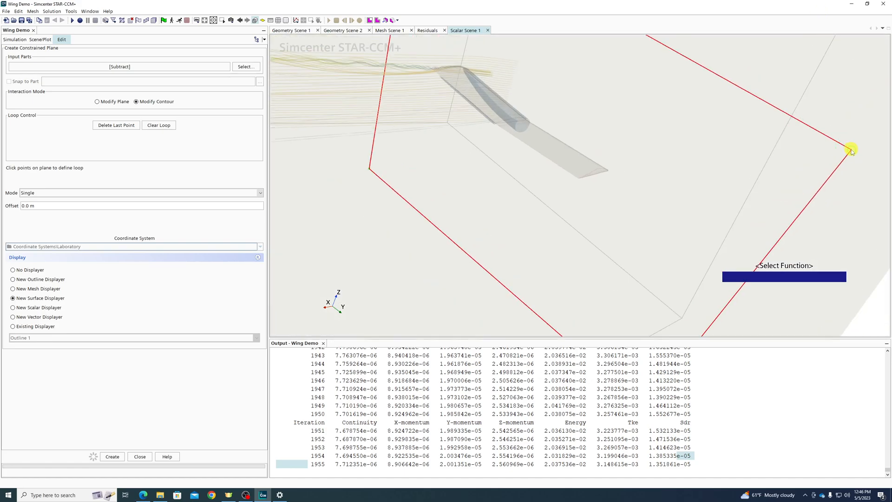
pyautogui.scroll(-4, 537, 179)
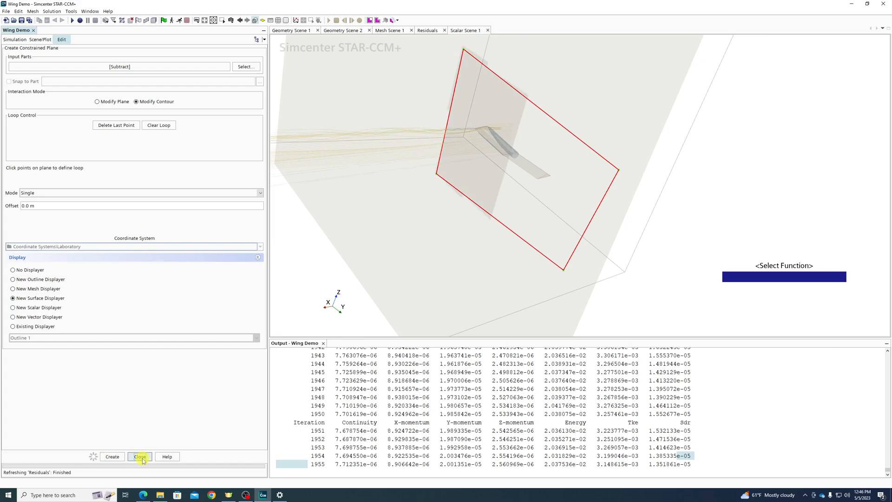
# Set the field function of the scene's unassigned color bar to Static Pressure
pyautogui.click(510, 110)
pyautogui.moveTo(617, 215); pyautogui.dragTo(655, 212)
pyautogui.click(718, 236)
pyautogui.click(763, 281)
pyautogui.write('s')
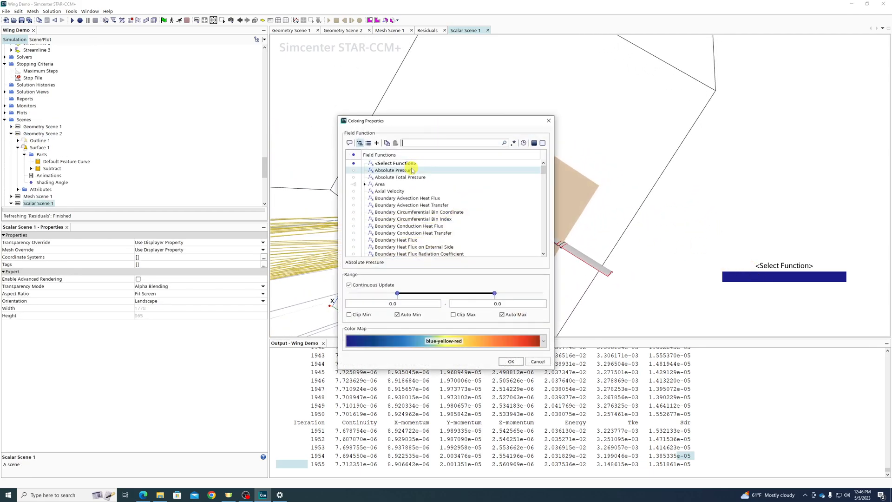
pyautogui.write('t')
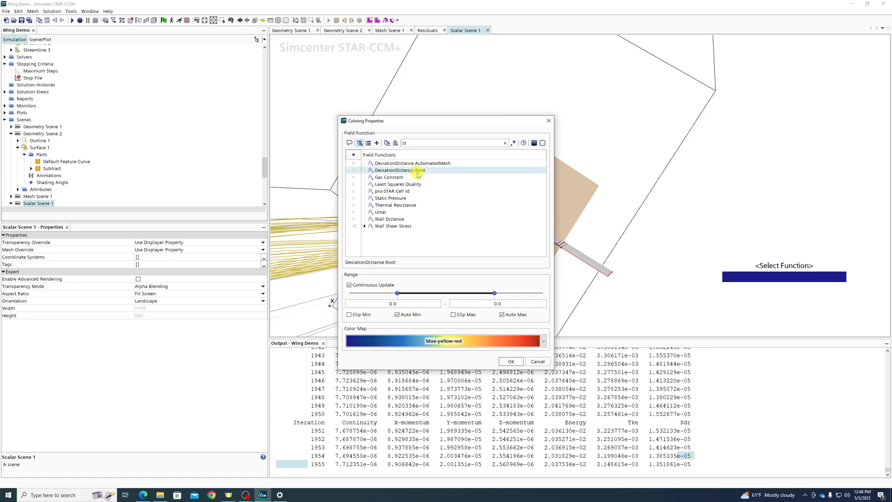
pyautogui.click(403, 219)
pyautogui.click(390, 198)
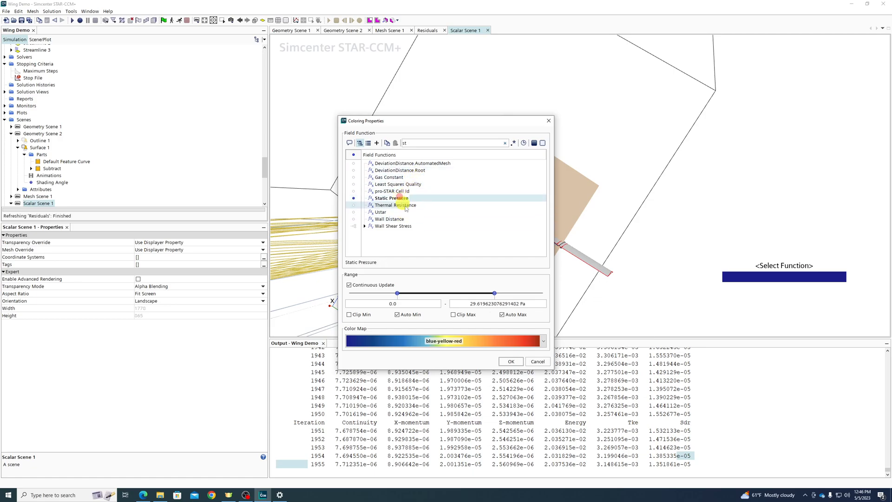
pyautogui.click(511, 362)
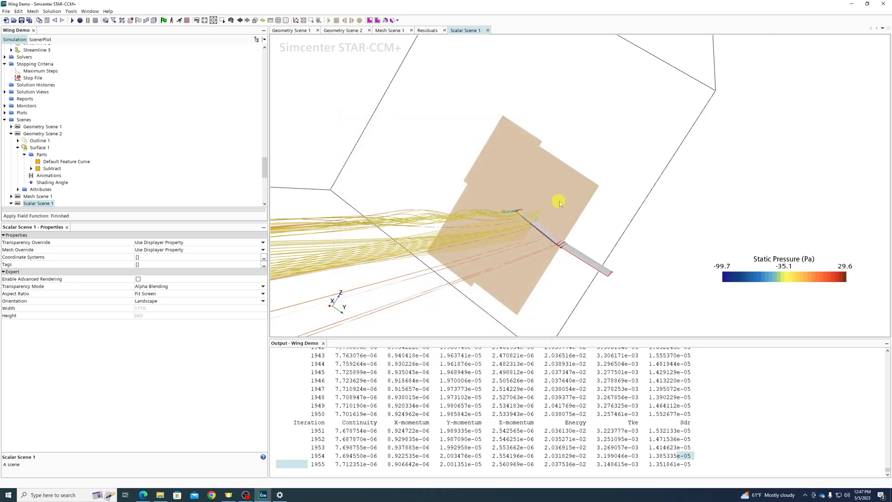
# Isolate the constrained plane section in the scene, hiding the wing, domain outline and streamlines
pyautogui.click(515, 175)
pyautogui.moveTo(644, 248); pyautogui.dragTo(660, 255)
pyautogui.click(660, 255)
pyautogui.scroll(5, 516, 214)
pyautogui.moveTo(523, 204)
pyautogui.mouseDown()
pyautogui.moveTo(712, 291)
pyautogui.moveTo(543, 190)
pyautogui.moveTo(593, 158)
pyautogui.mouseUp()
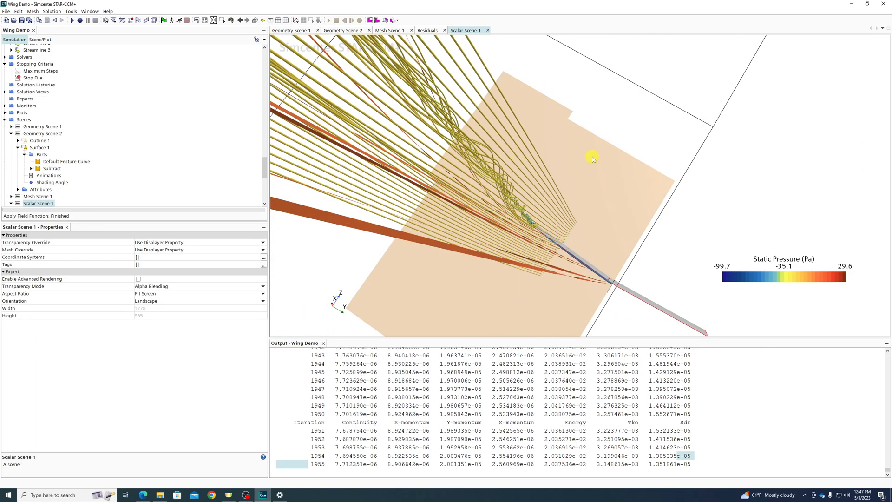
pyautogui.click(592, 158)
pyautogui.rightClick(593, 158)
pyautogui.click(625, 192)
pyautogui.click(541, 198)
# Examine the isolated constrained plane section and its Section Surface 1 displayer, including the slot cut by the wing
pyautogui.scroll(-3, 54, 197)
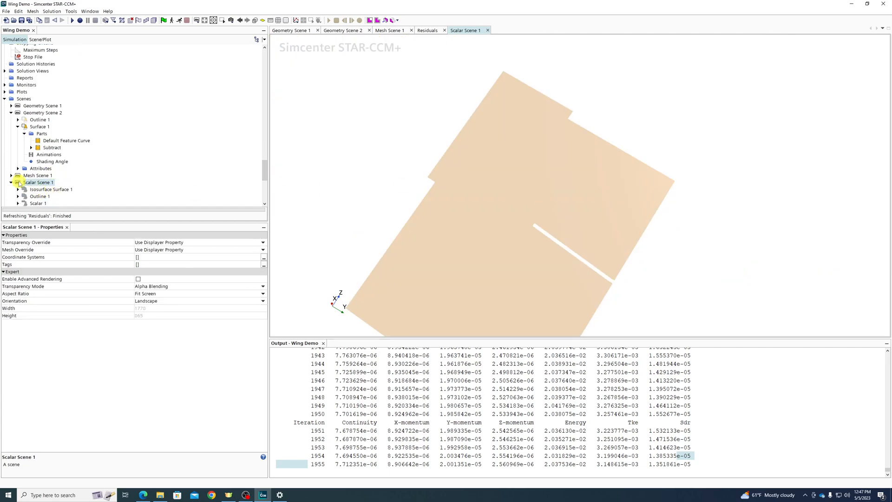
pyautogui.click(47, 169)
pyautogui.click(17, 169)
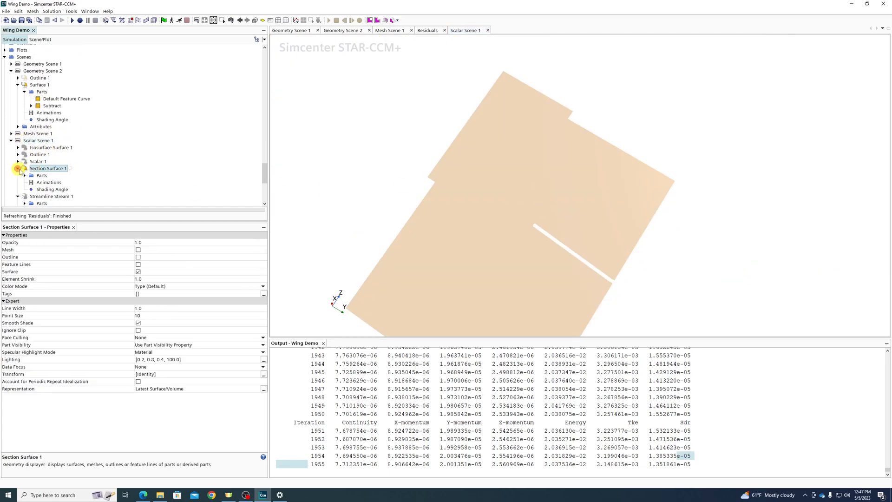
pyautogui.moveTo(403, 170)
pyautogui.mouseDown()
pyautogui.moveTo(587, 185)
pyautogui.moveTo(567, 193)
pyautogui.mouseUp()
pyautogui.scroll(-2, 48, 141)
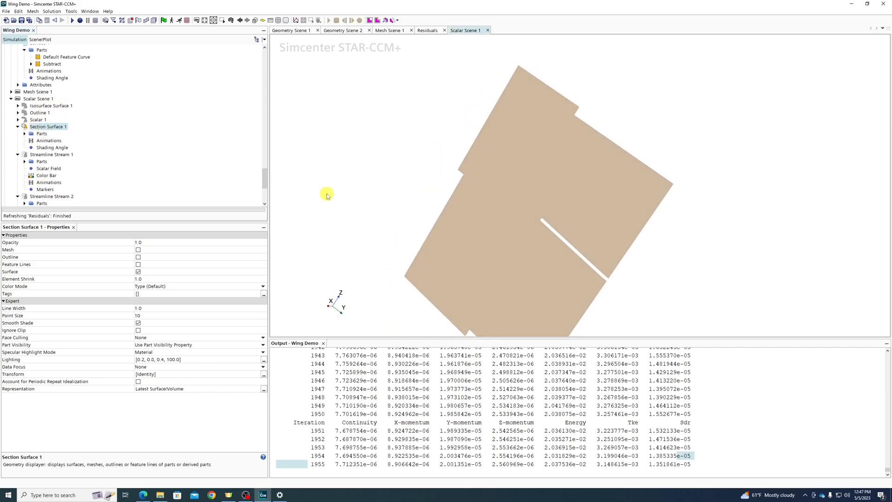
pyautogui.scroll(-3, 541, 175)
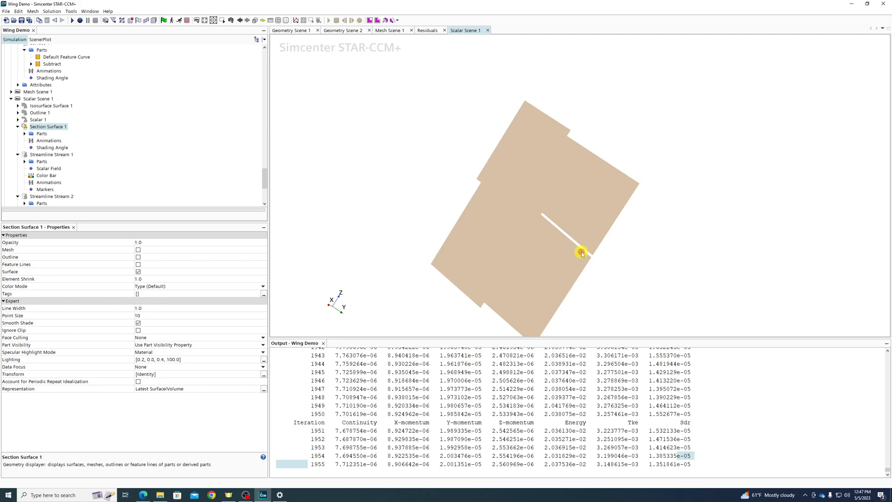
pyautogui.click(582, 253)
pyautogui.scroll(-2, 479, 207)
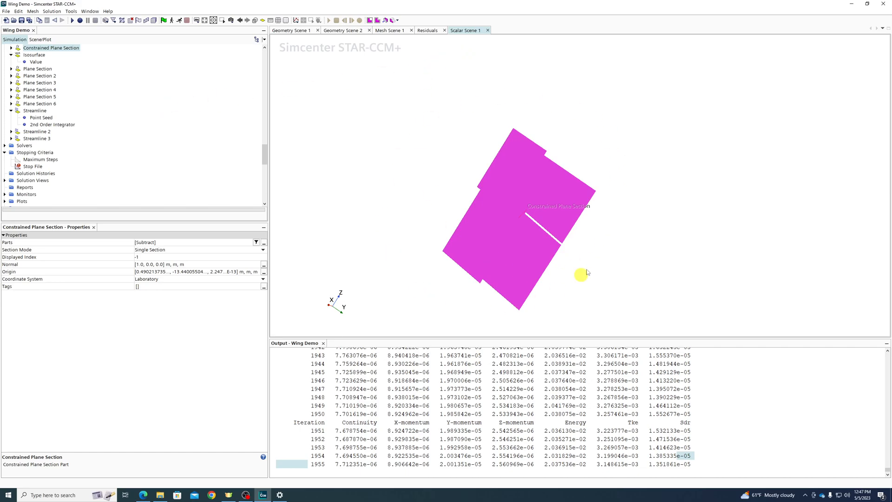
# Create a vortex core derived part from Velocity on Subtract with quality 90.0 and a new streamline displayer
pyautogui.scroll(3, 50, 101)
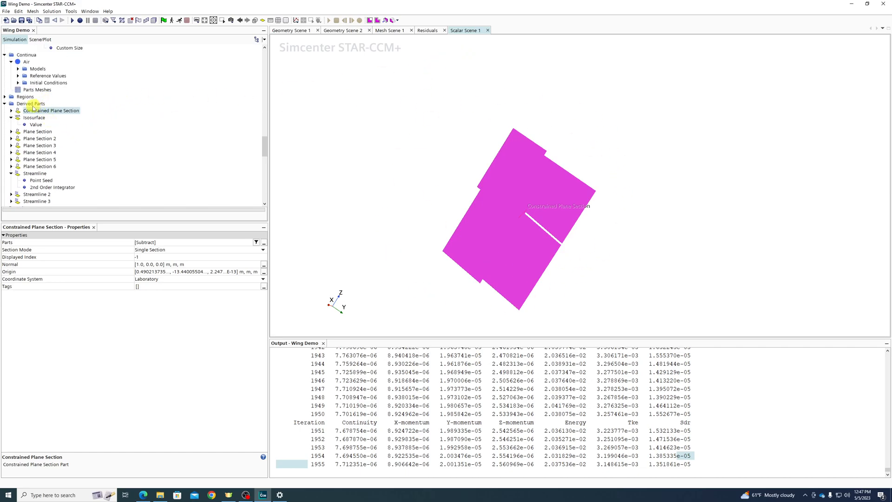
pyautogui.rightClick(33, 104)
pyautogui.moveTo(58, 111)
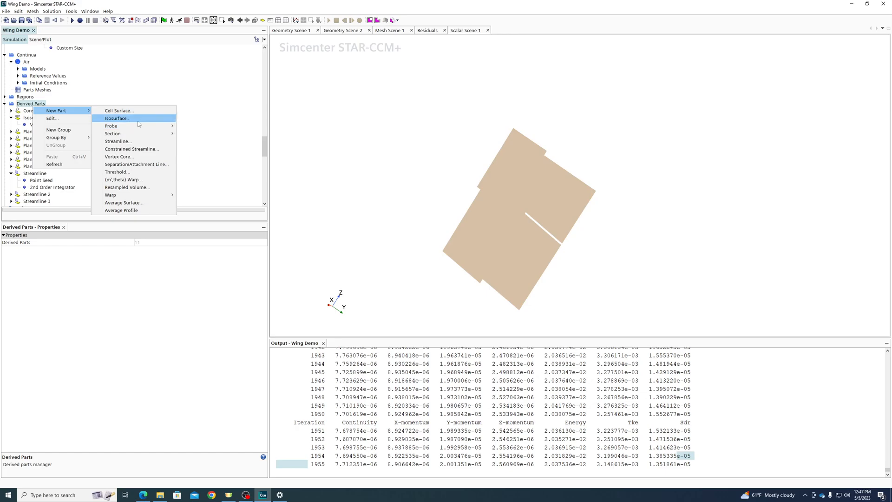
pyautogui.click(143, 157)
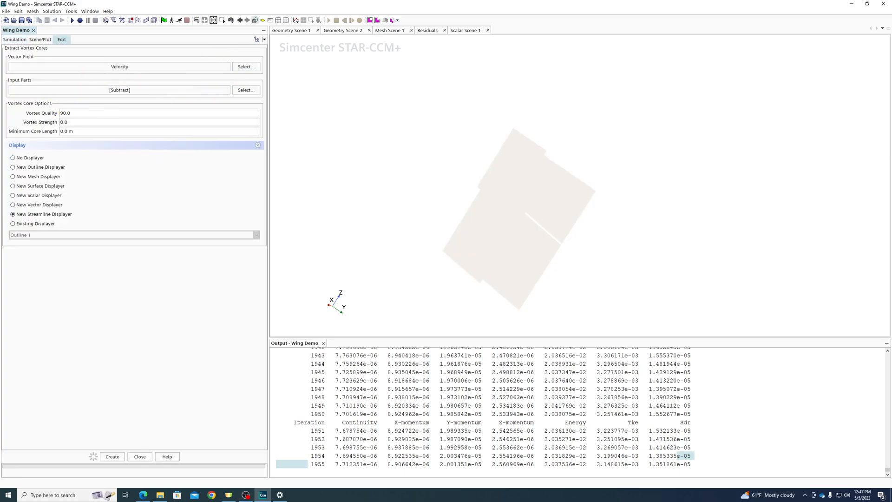
pyautogui.click(113, 457)
pyautogui.click(140, 459)
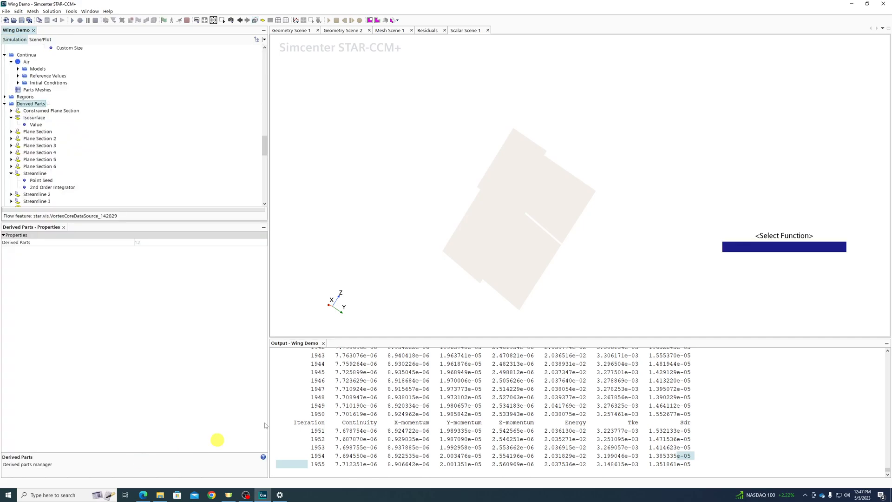
# Examine the extracted vortex cores from several angles, along the wing, at its tip and in the wake
pyautogui.moveTo(733, 275); pyautogui.dragTo(486, 225)
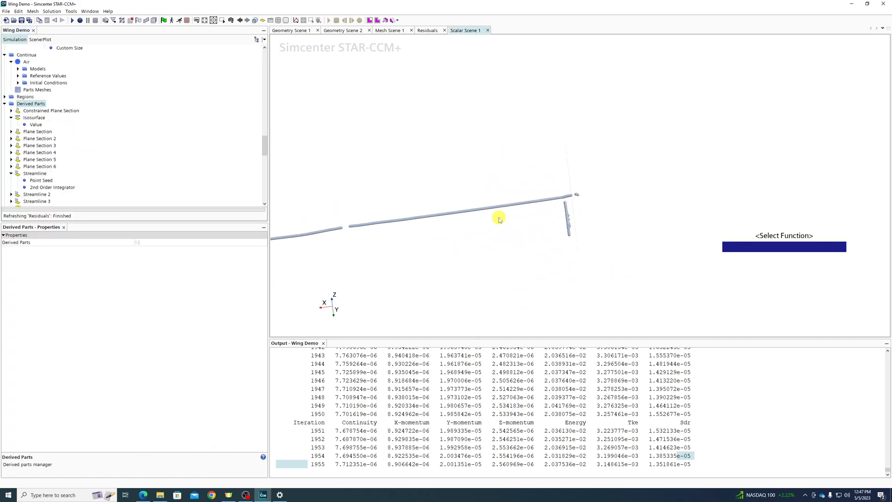
pyautogui.moveTo(564, 215); pyautogui.dragTo(423, 223)
pyautogui.scroll(-5, 434, 225)
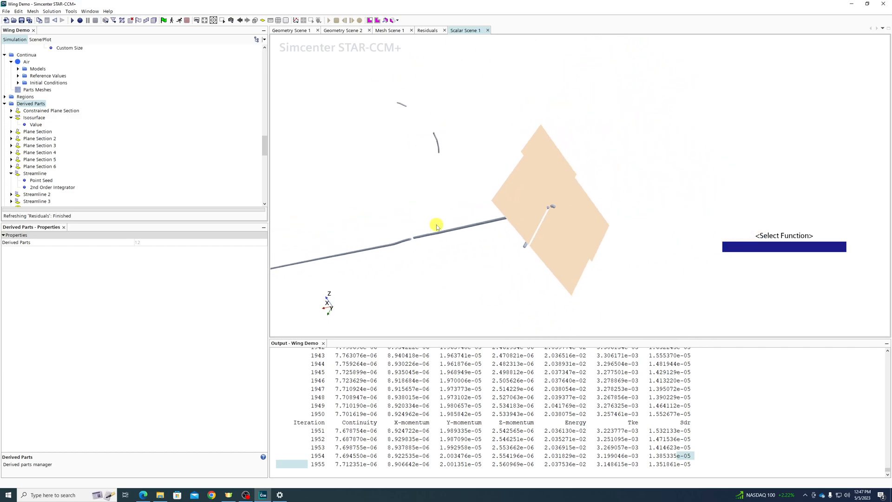
pyautogui.moveTo(467, 289); pyautogui.dragTo(511, 269)
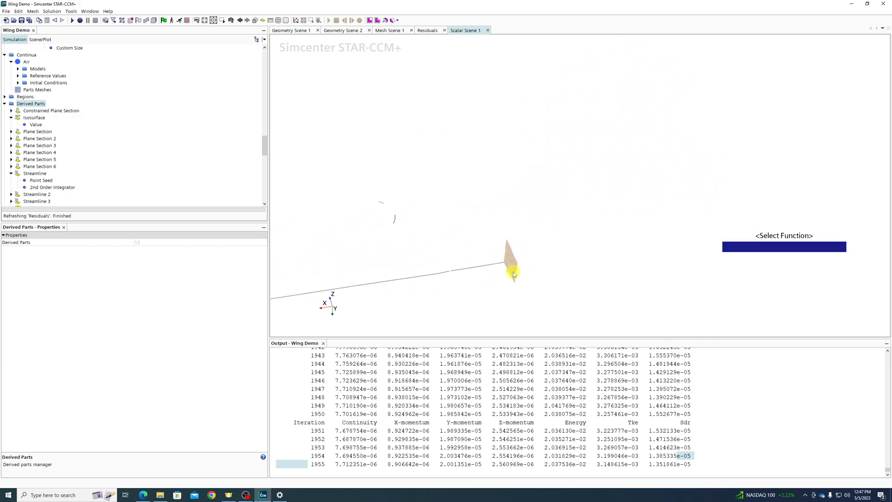
pyautogui.scroll(5, 502, 256)
pyautogui.scroll(3, 502, 256)
pyautogui.moveTo(447, 268); pyautogui.dragTo(576, 237)
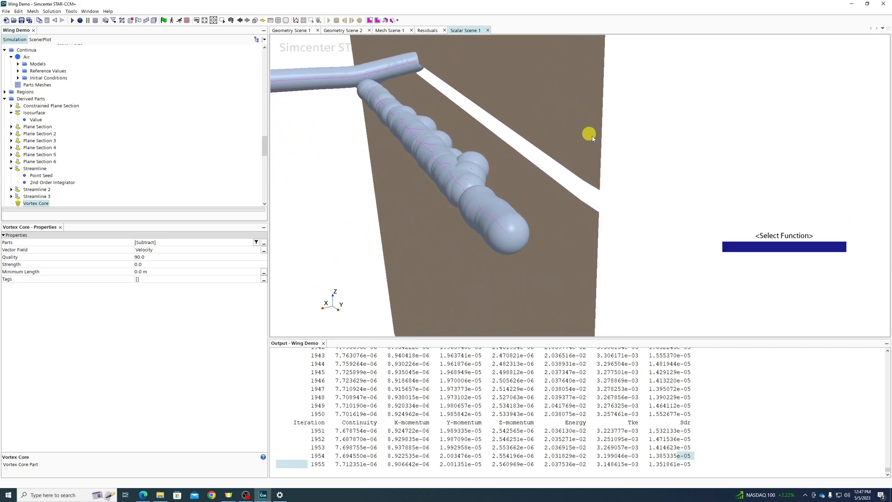
pyautogui.moveTo(497, 185); pyautogui.dragTo(490, 246)
pyautogui.moveTo(675, 241); pyautogui.dragTo(563, 215)
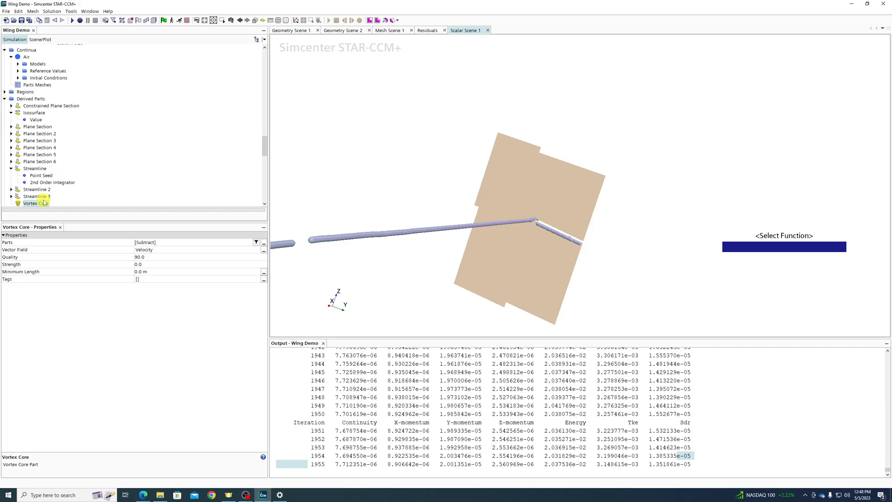
# Start a threshold derived part on Subtract with Static Pressure as its scalar
pyautogui.rightClick(33, 99)
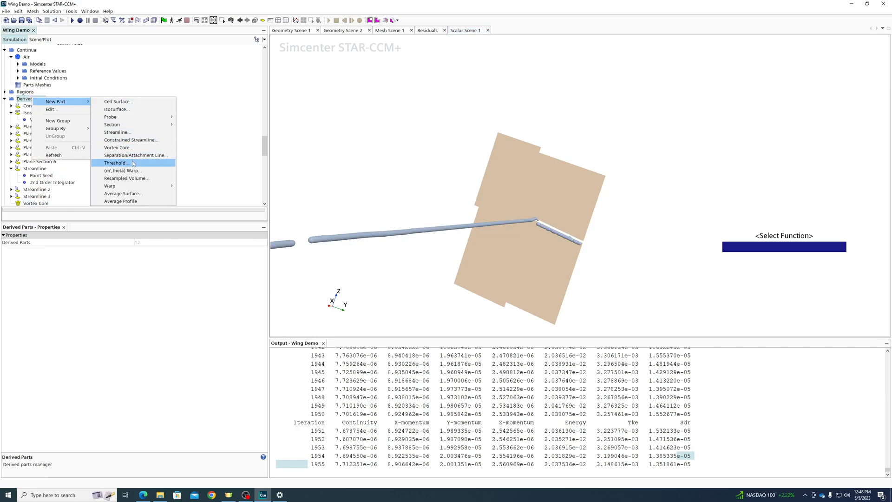
pyautogui.moveTo(125, 187)
pyautogui.click(125, 165)
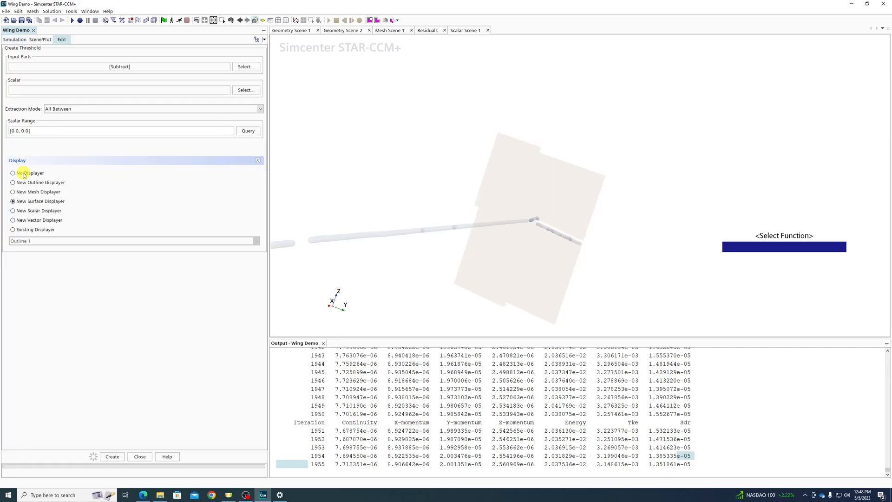
pyautogui.click(252, 93)
pyautogui.click(434, 177)
pyautogui.write('stat')
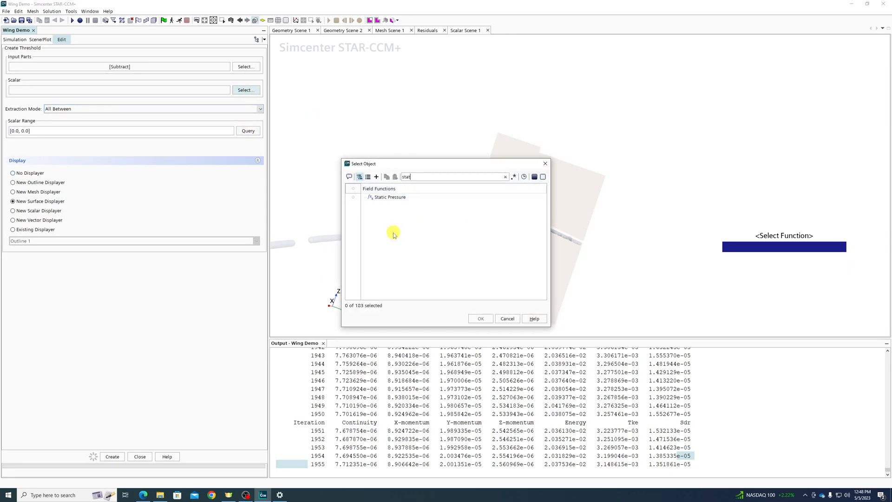
pyautogui.click(390, 197)
pyautogui.click(481, 319)
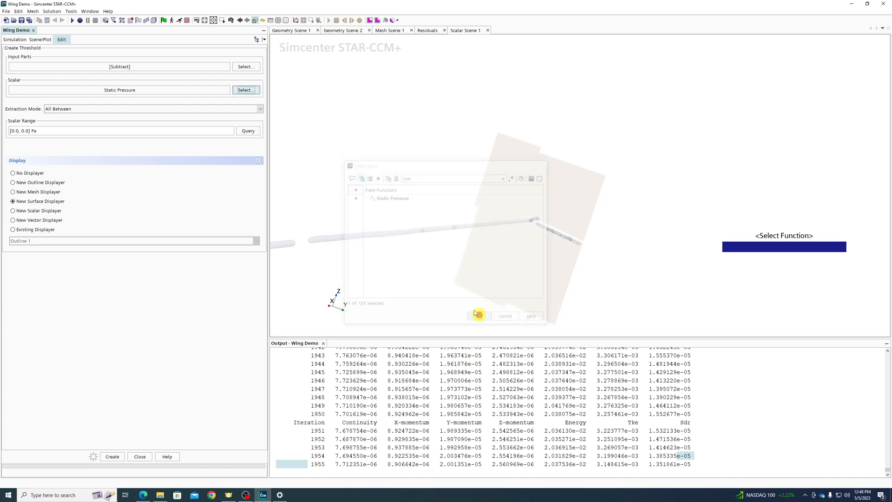
# Set the threshold's scalar range to -20.0 to -10.0 Pa and create it with a new surface displayer
pyautogui.click(46, 130)
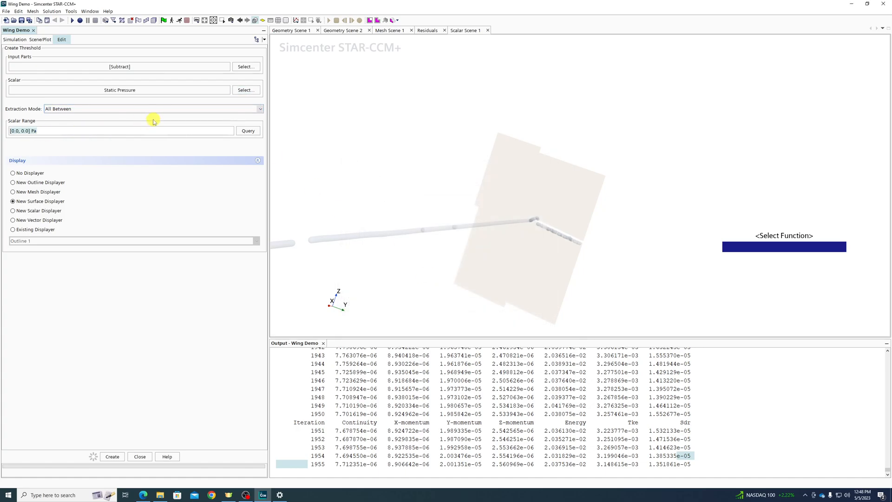
pyautogui.write('-10-20')
pyautogui.press('Return')
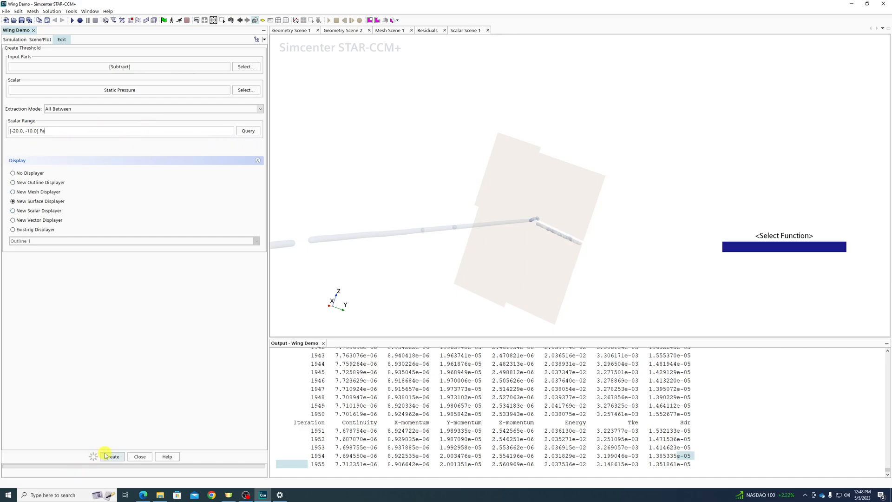
pyautogui.click(140, 458)
# Examine the static pressure threshold surface around the wing and along the tip vortex
pyautogui.scroll(3, 573, 260)
pyautogui.moveTo(678, 215); pyautogui.dragTo(566, 203)
pyautogui.scroll(3, 611, 215)
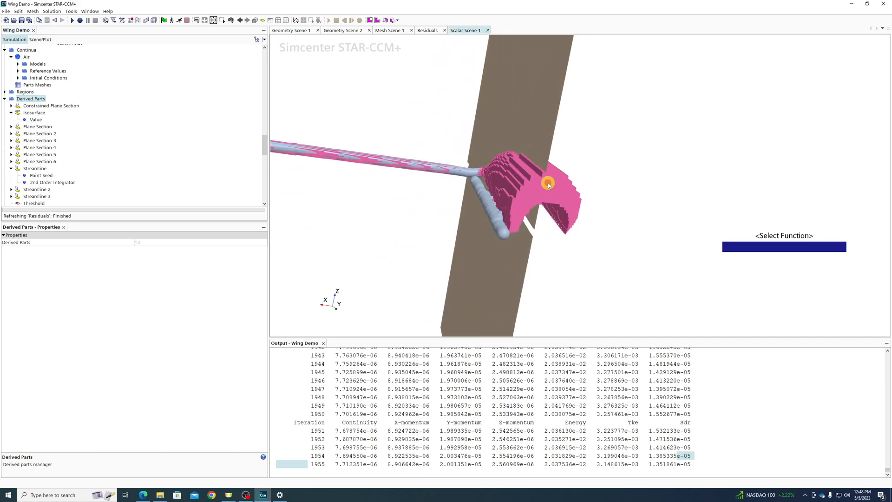
pyautogui.click(643, 262)
pyautogui.moveTo(597, 243); pyautogui.dragTo(560, 211)
pyautogui.scroll(3, 37, 114)
# Switch the threshold's mode to Below Min and inspect the resulting low-pressure region over the wing
pyautogui.click(34, 107)
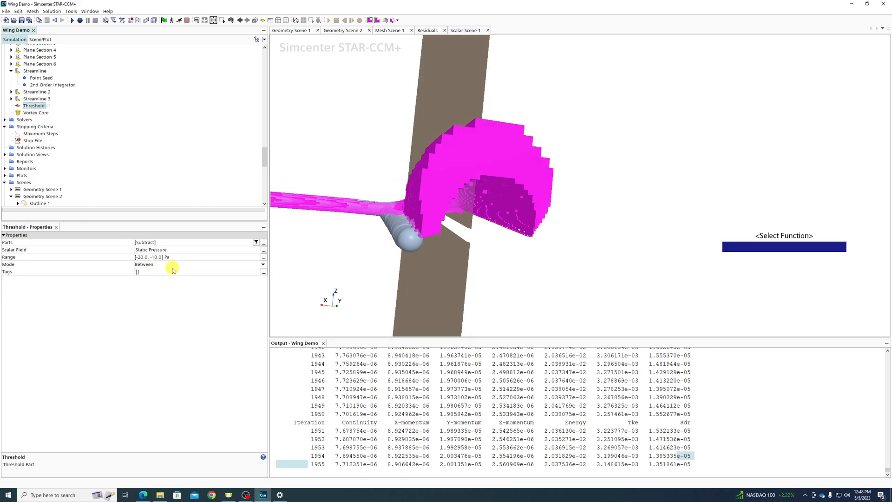
pyautogui.click(172, 264)
pyautogui.click(172, 264)
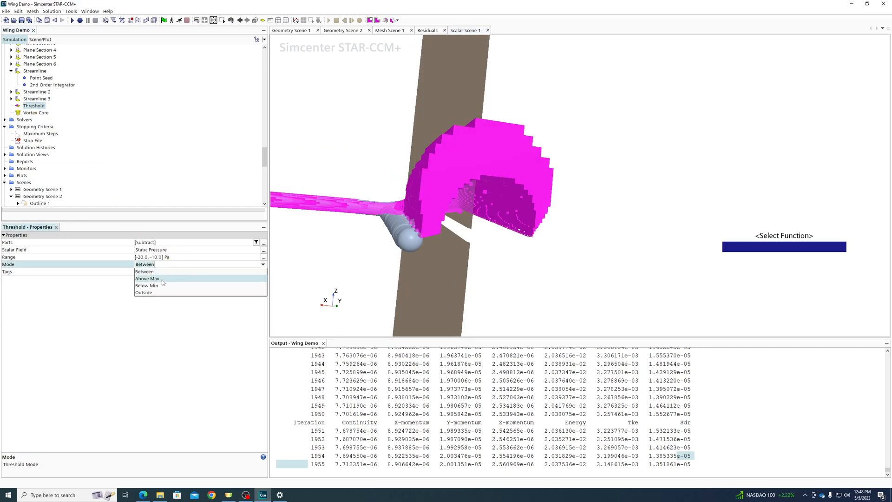
pyautogui.click(158, 286)
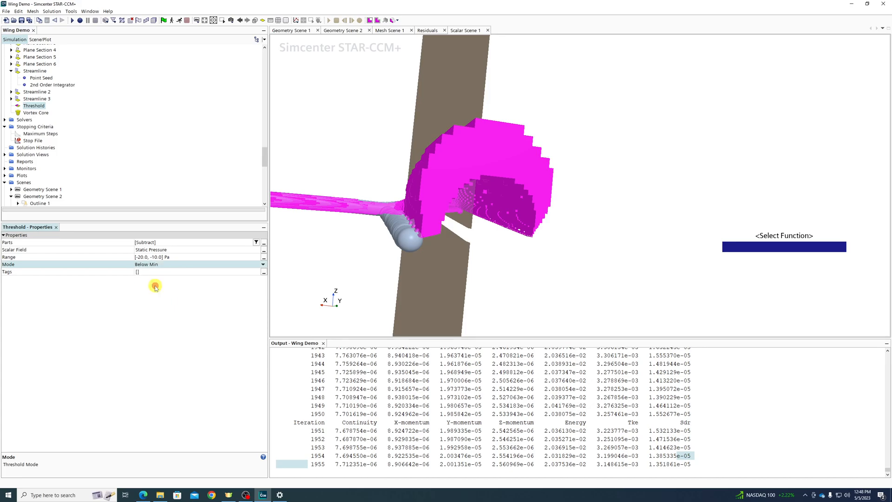
pyautogui.moveTo(591, 219); pyautogui.dragTo(560, 241)
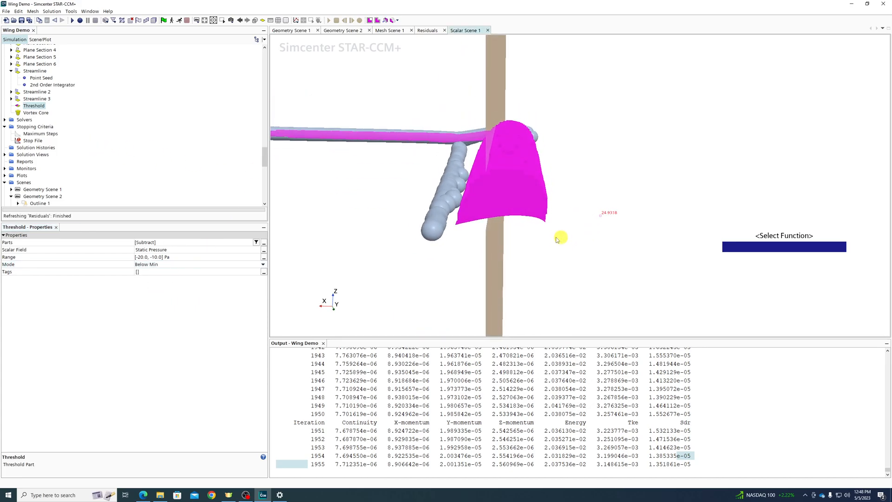
# Switch the threshold's mode to Above Max and inspect the resulting region from farther out
pyautogui.click(155, 264)
pyautogui.click(155, 278)
pyautogui.click(462, 251)
pyautogui.scroll(-8, 461, 252)
pyautogui.moveTo(560, 287); pyautogui.dragTo(489, 174)
# Set the threshold's mode back to Between and check the region in the scene
pyautogui.click(155, 264)
pyautogui.click(158, 271)
pyautogui.moveTo(543, 193); pyautogui.dragTo(593, 245)
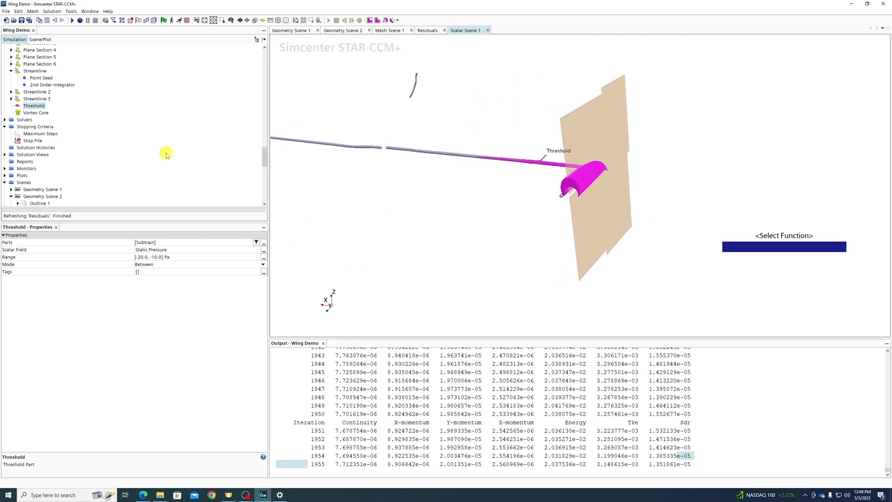
# Review the threshold's available mode options and inspect the threshold surface at the wing more closely
pyautogui.click(144, 265)
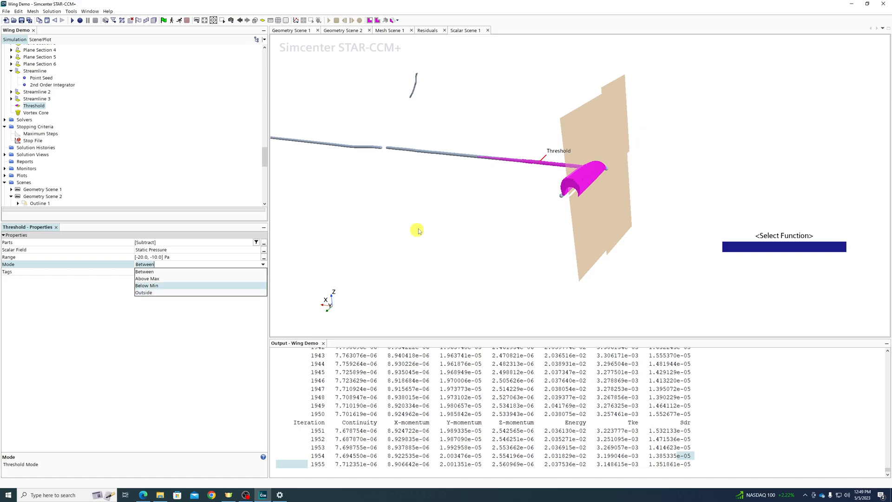
pyautogui.click(481, 209)
pyautogui.scroll(5, 557, 201)
pyautogui.moveTo(443, 242); pyautogui.dragTo(464, 237)
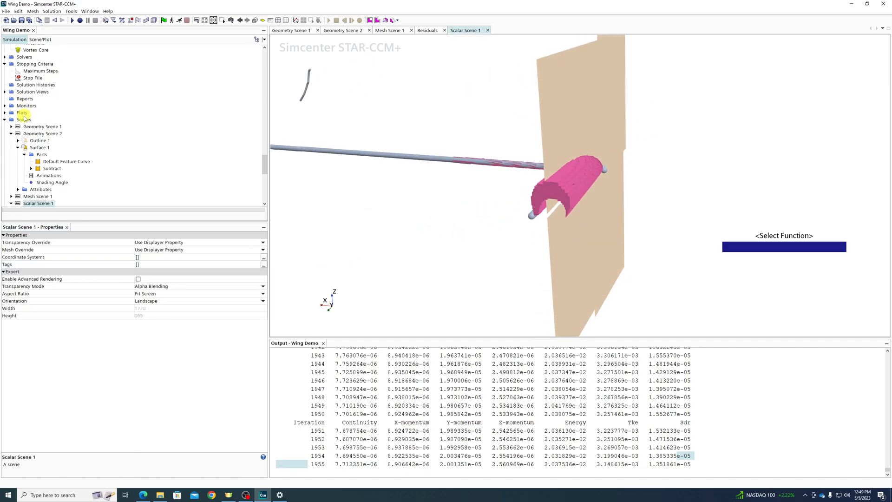
# Review the available derived part types and examine the threshold surface together with the vortex cores
pyautogui.scroll(4, 26, 116)
pyautogui.scroll(3, 48, 94)
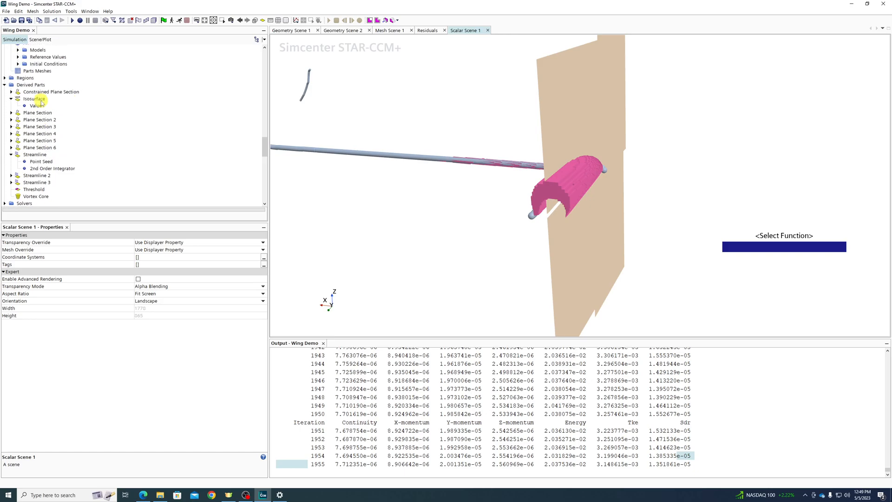
pyautogui.rightClick(32, 85)
pyautogui.moveTo(58, 89)
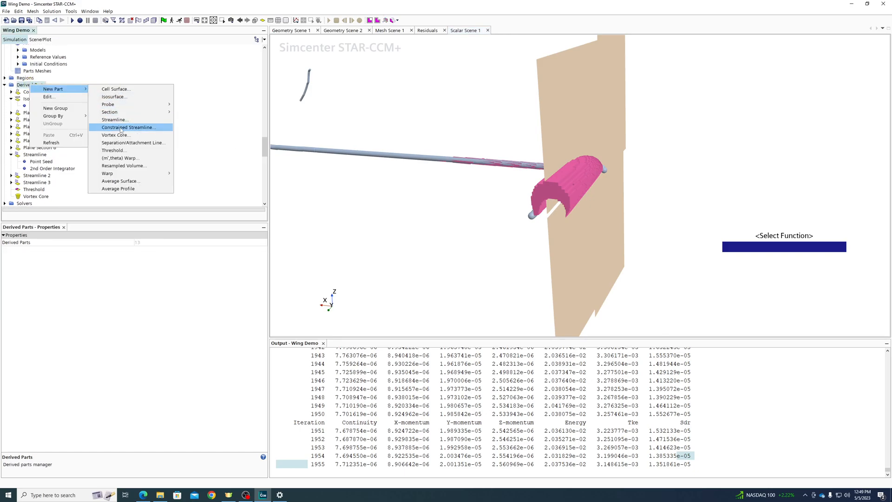
pyautogui.click(531, 243)
pyautogui.moveTo(512, 246); pyautogui.dragTo(521, 154)
pyautogui.click(529, 164)
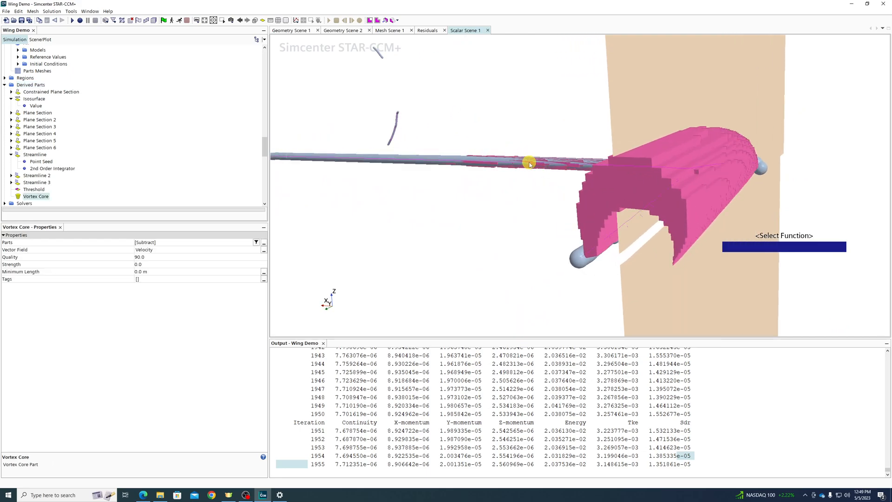
pyautogui.click(497, 206)
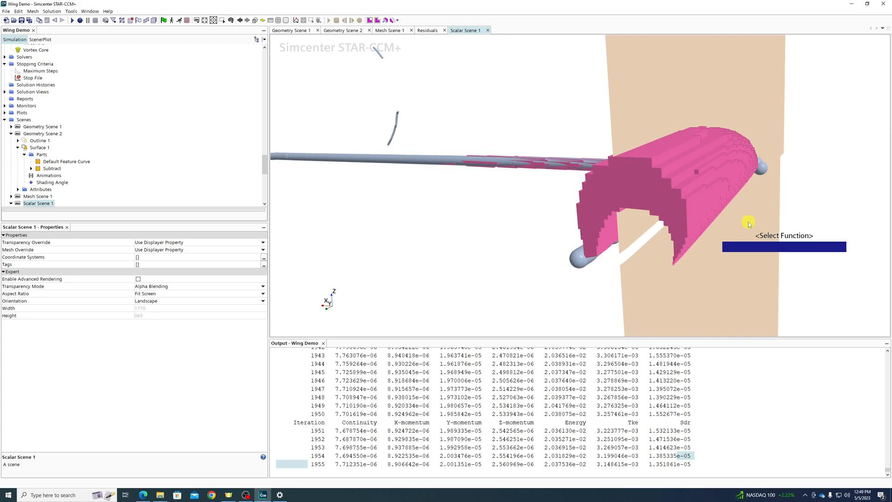
pyautogui.moveTo(548, 231); pyautogui.dragTo(436, 210)
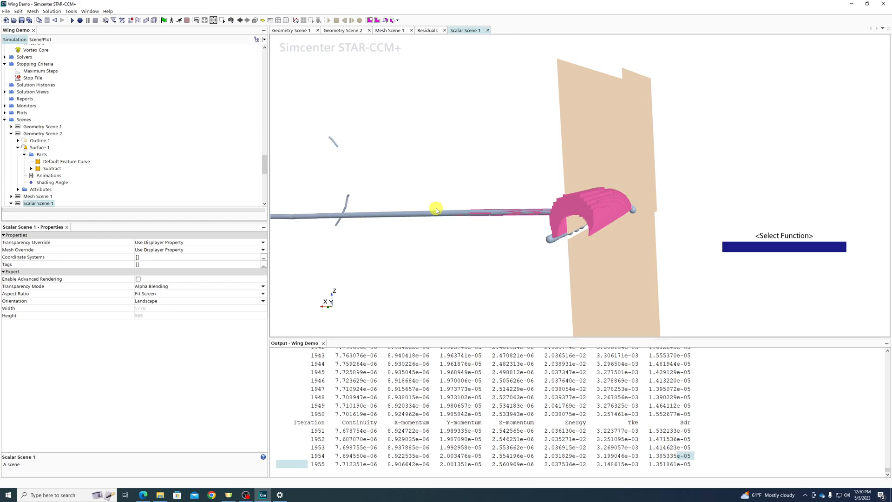
# Collapse the Parts, Operations, Continua and Derived Parts nodes of the simulation tree
pyautogui.scroll(10, 91, 124)
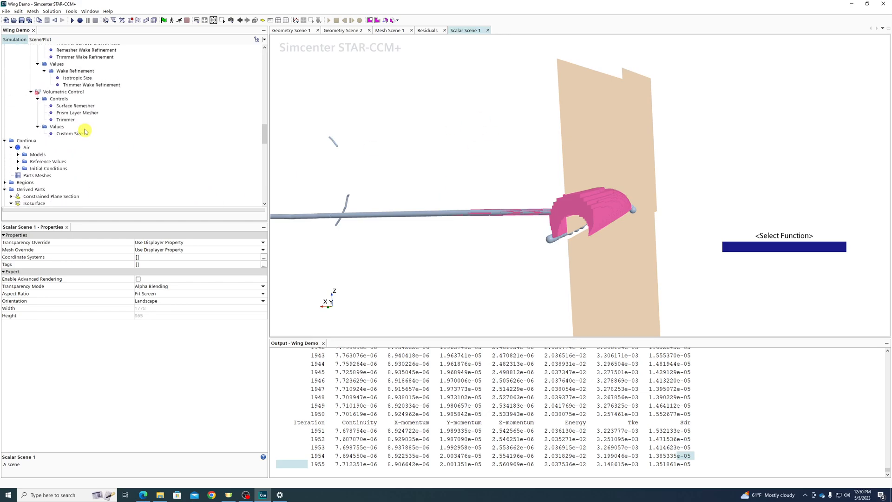
pyautogui.scroll(15, 84, 129)
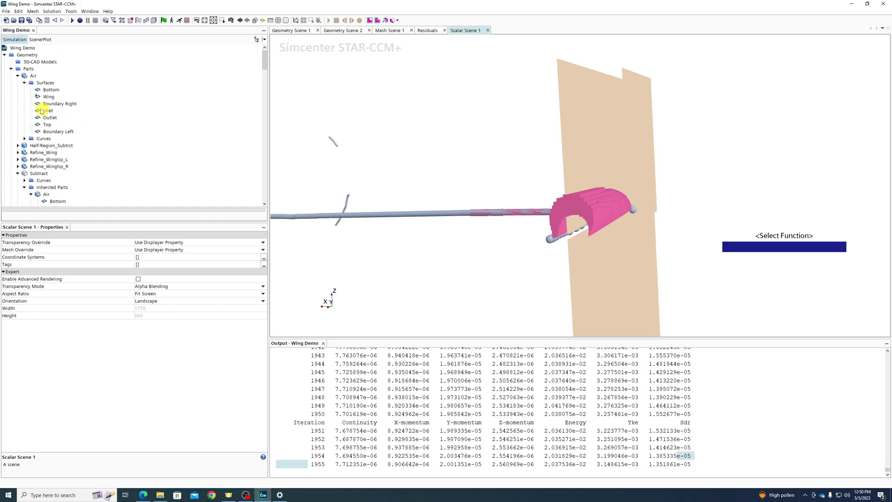
pyautogui.click(12, 68)
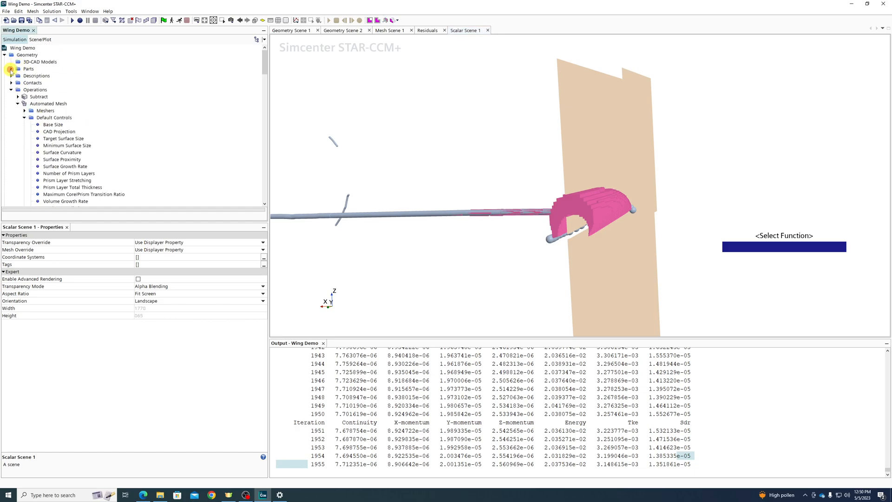
pyautogui.click(4, 96)
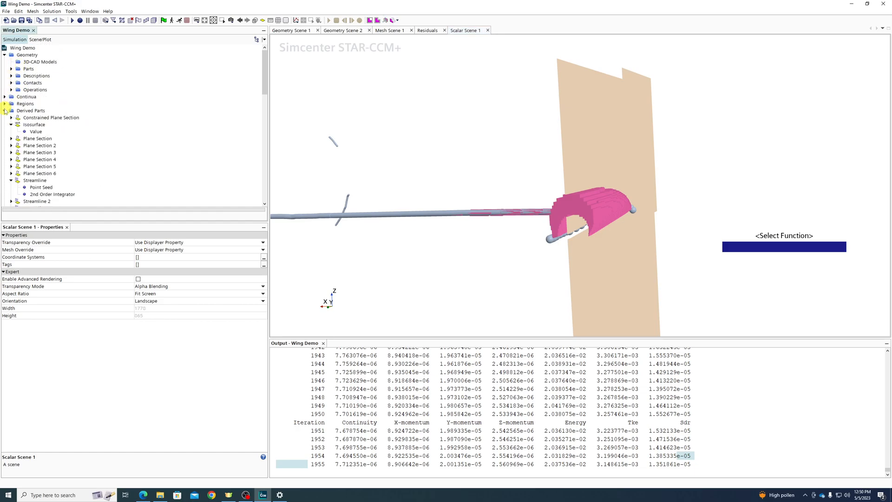
pyautogui.click(5, 111)
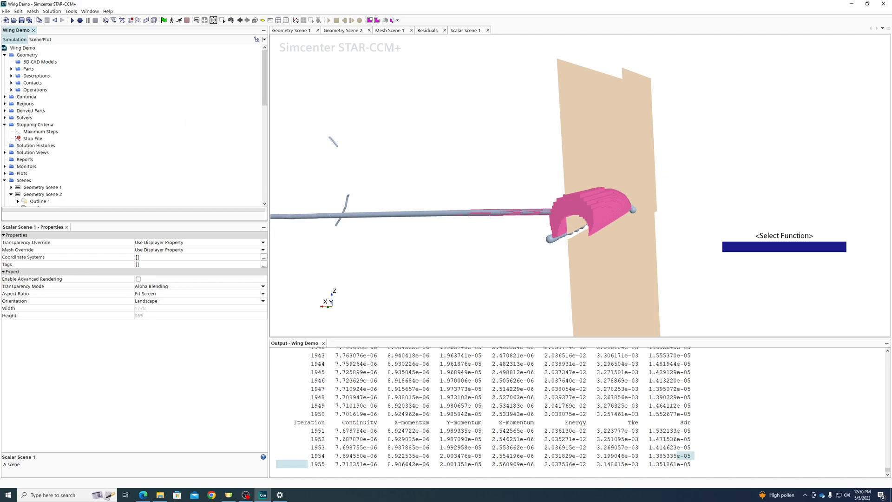